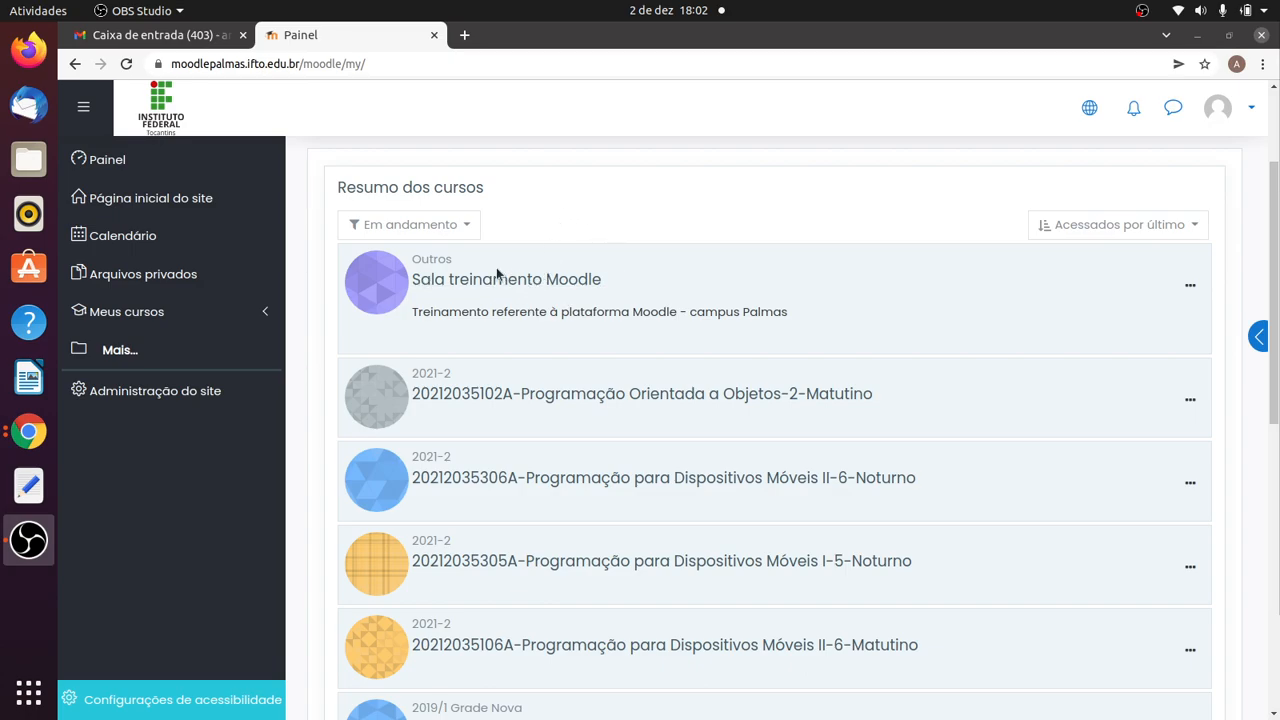
Open the course "Sala treinamento Moodle" and turn on its editing mode
left_click(508, 279)
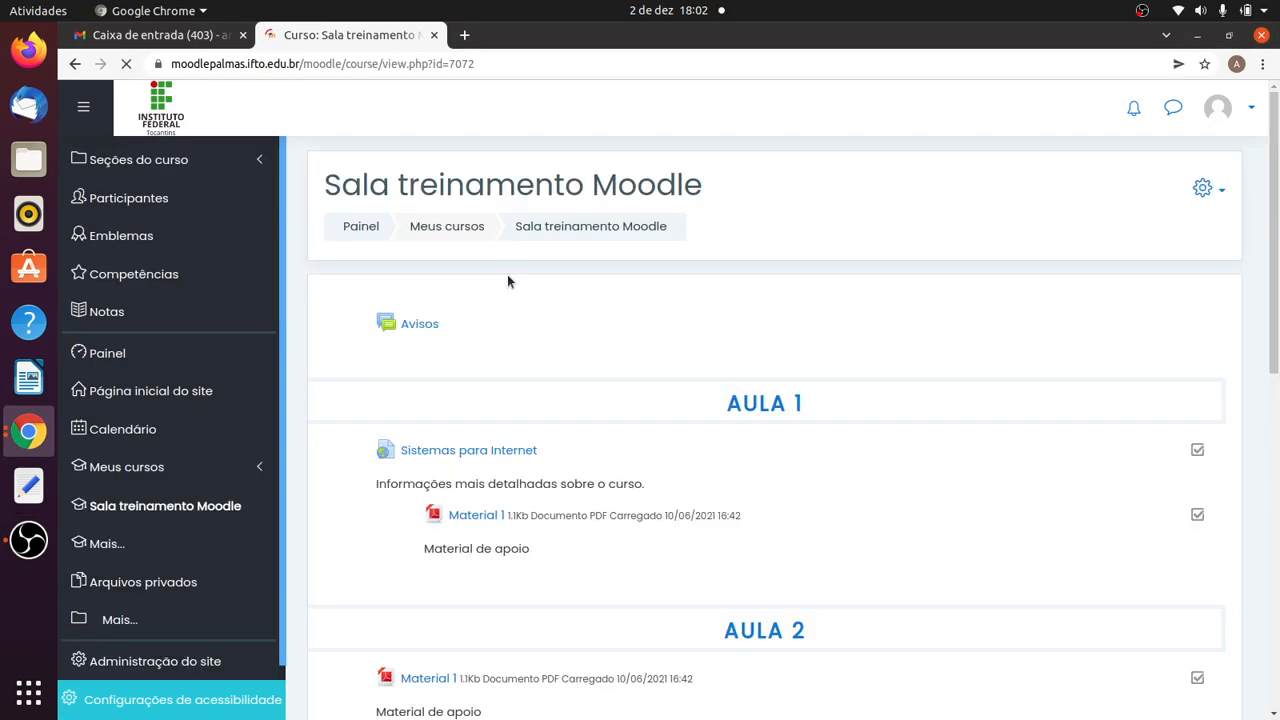
left_click(1212, 190)
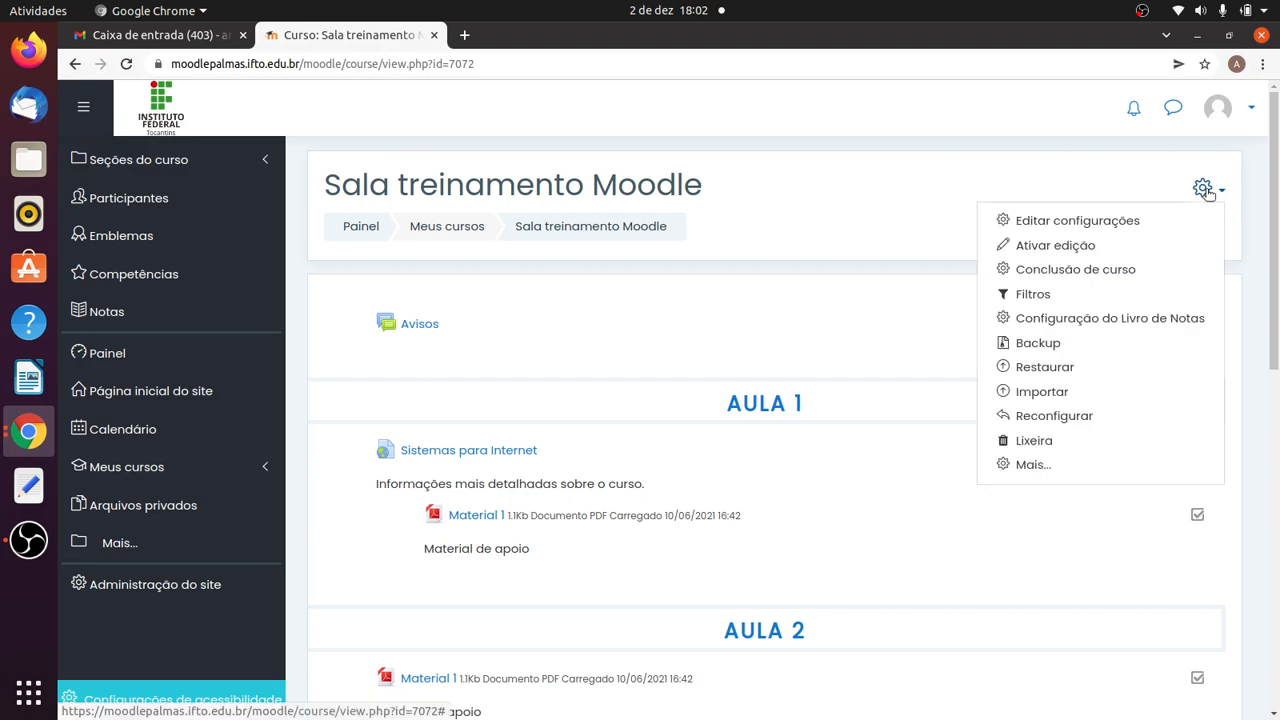
left_click(1058, 248)
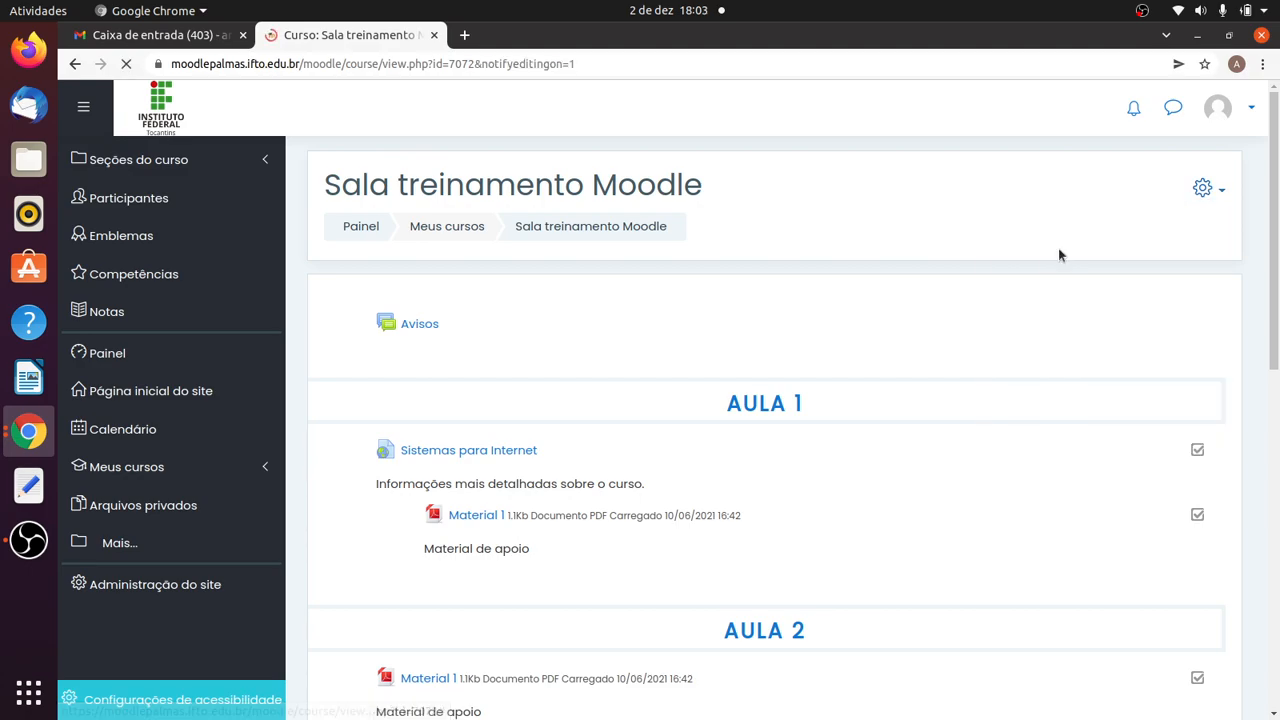
Add a Questionário activity to the AULA 5 section, reading its help description before adding it
left_click_drag(1276, 226, 1277, 587)
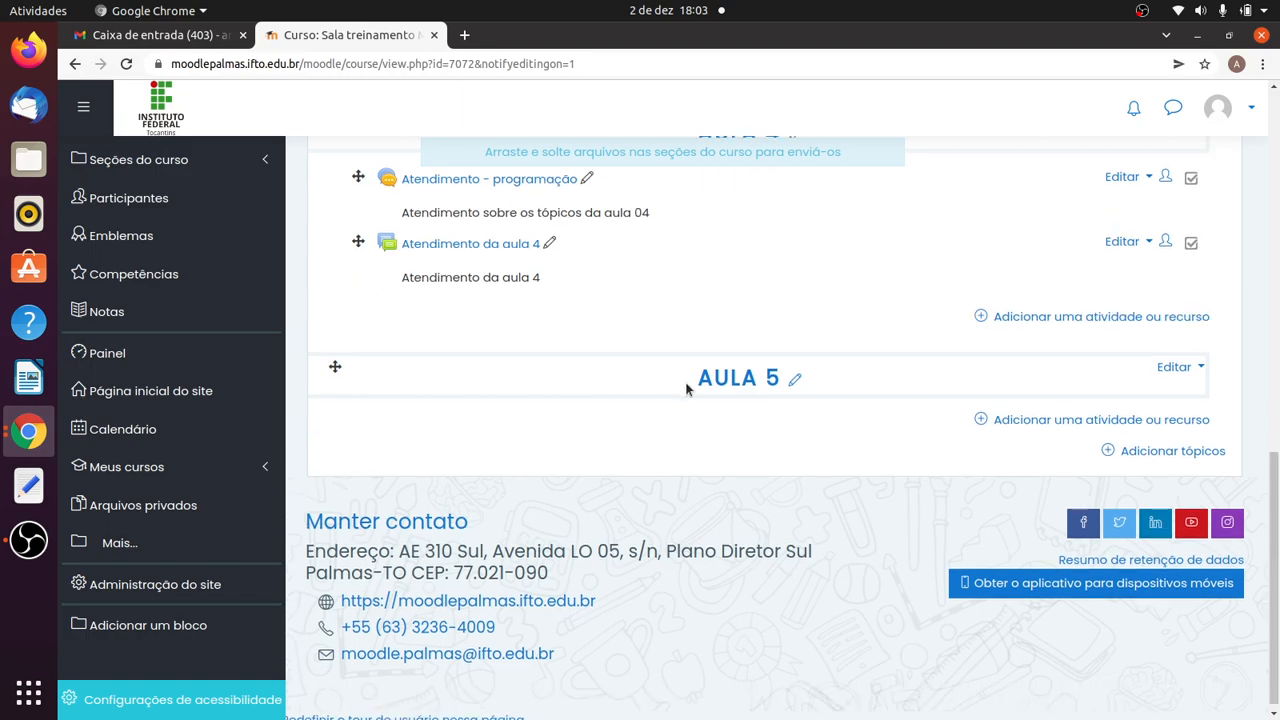
left_click(1119, 424)
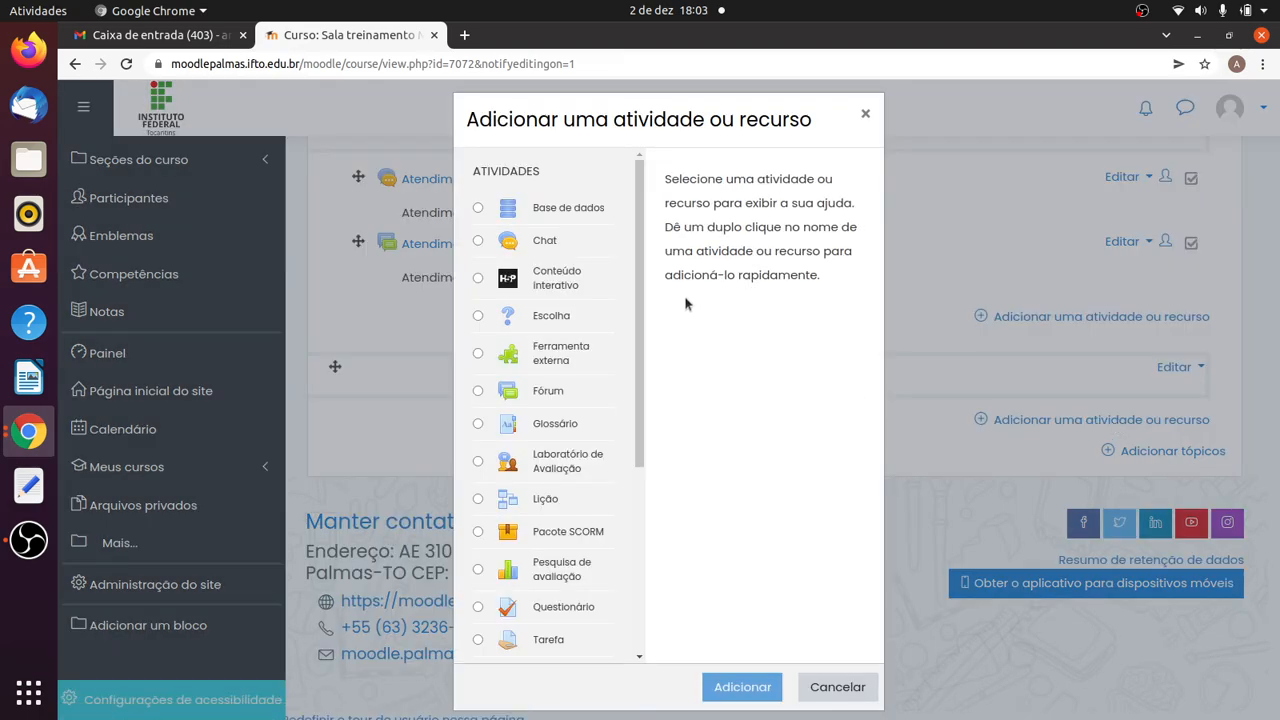
left_click_drag(640, 280, 658, 404)
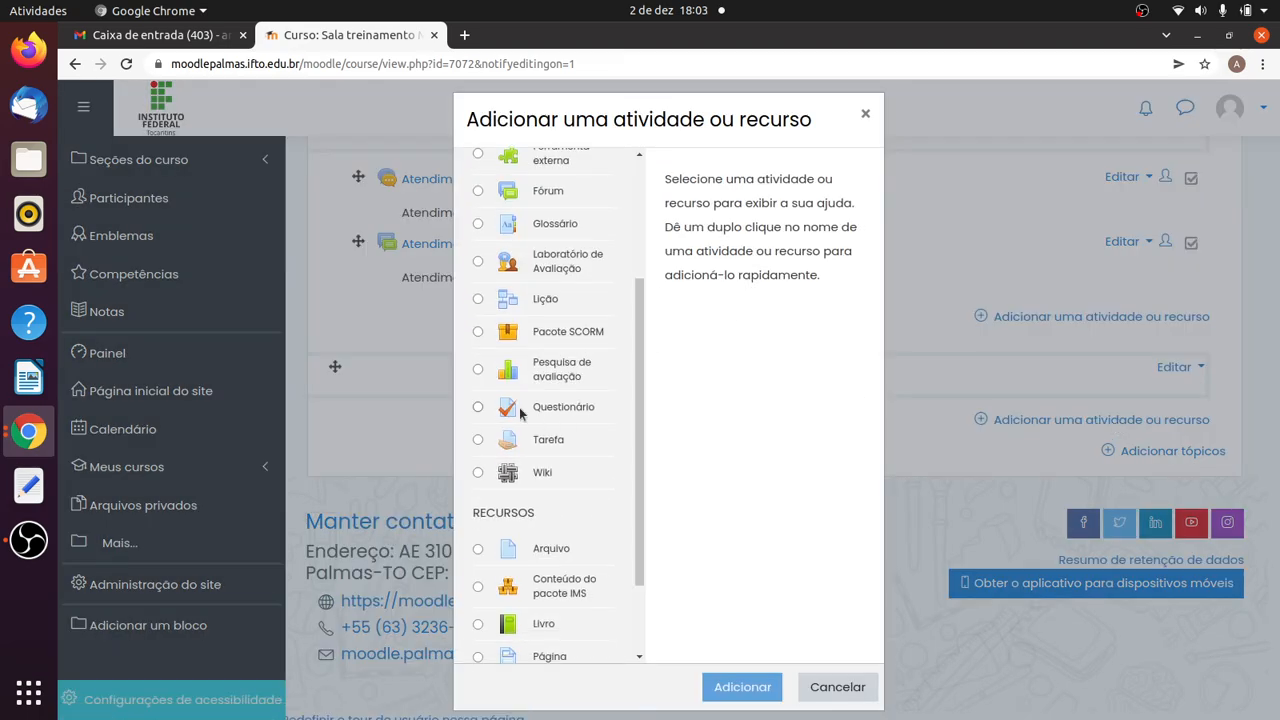
left_click(563, 406)
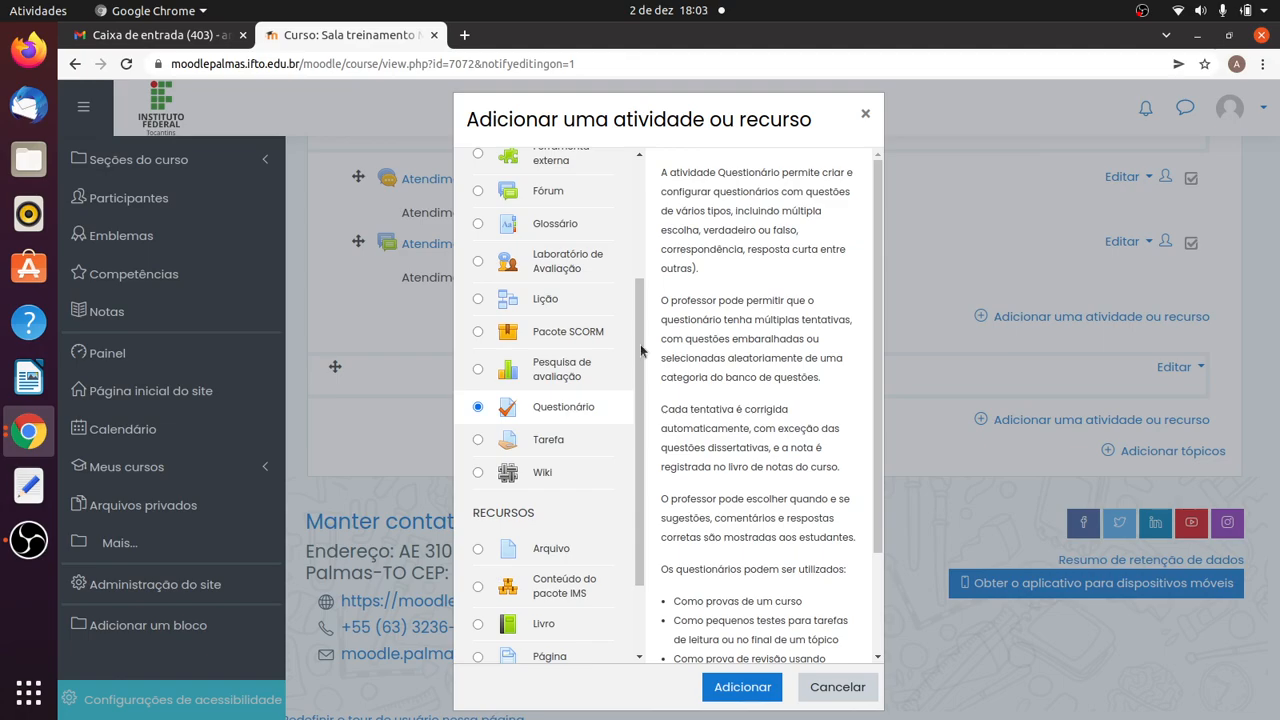
left_click_drag(708, 276, 655, 174)
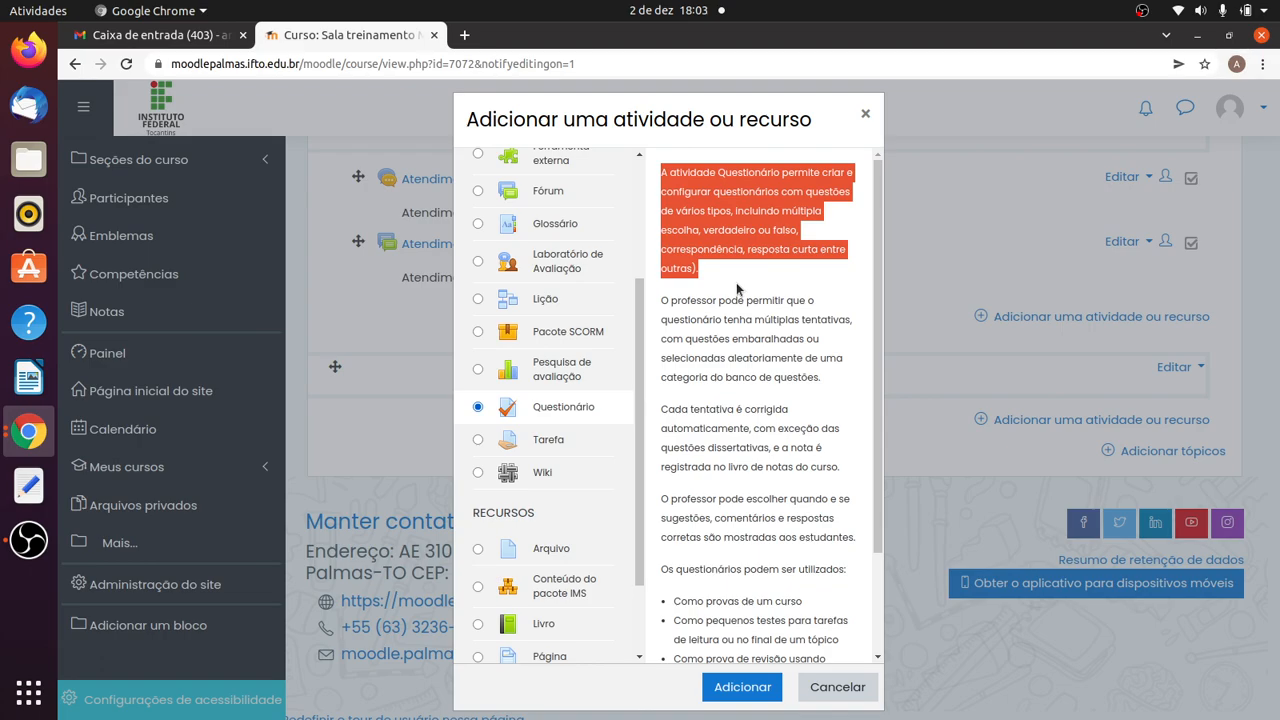
left_click_drag(832, 467, 659, 410)
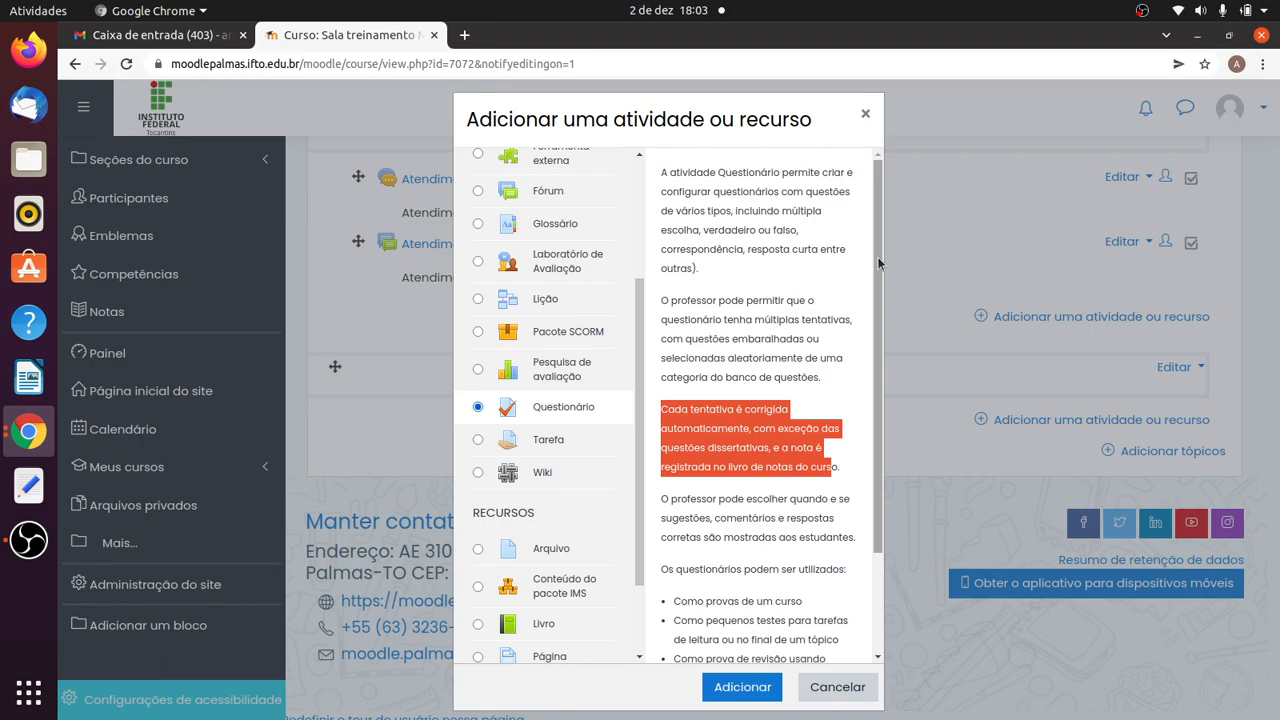
left_click_drag(879, 263, 877, 283)
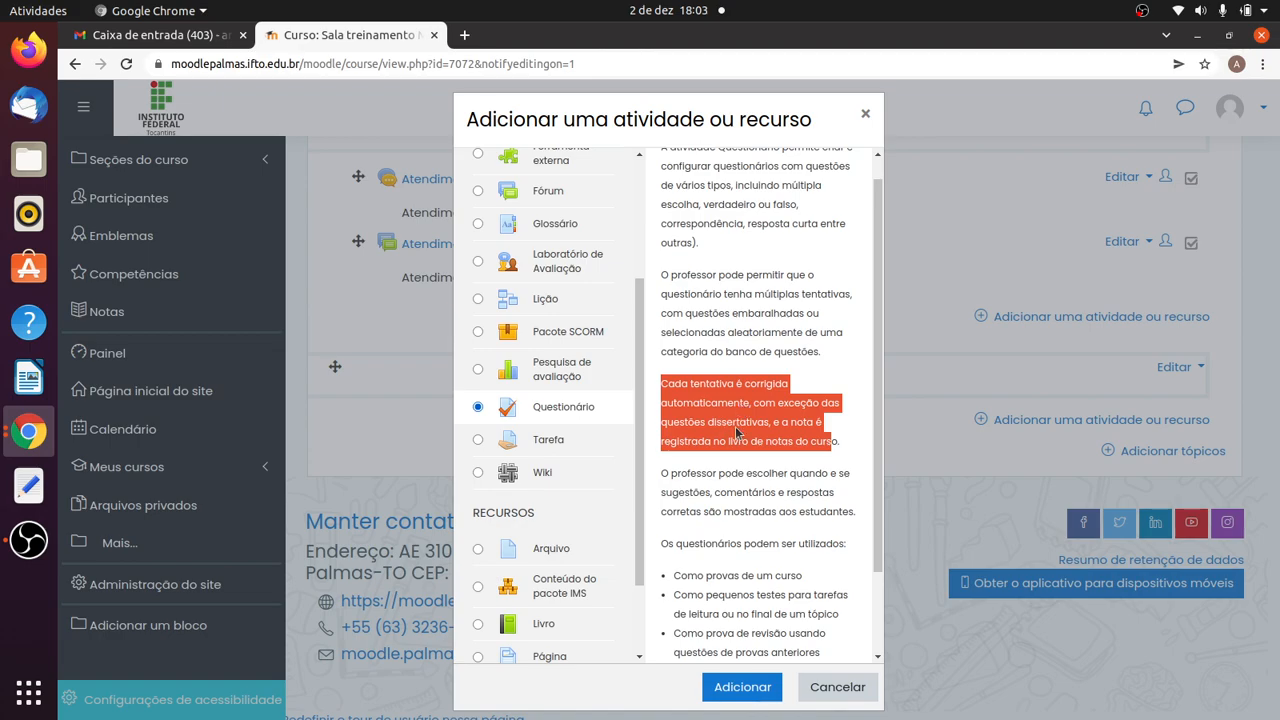
left_click(743, 686)
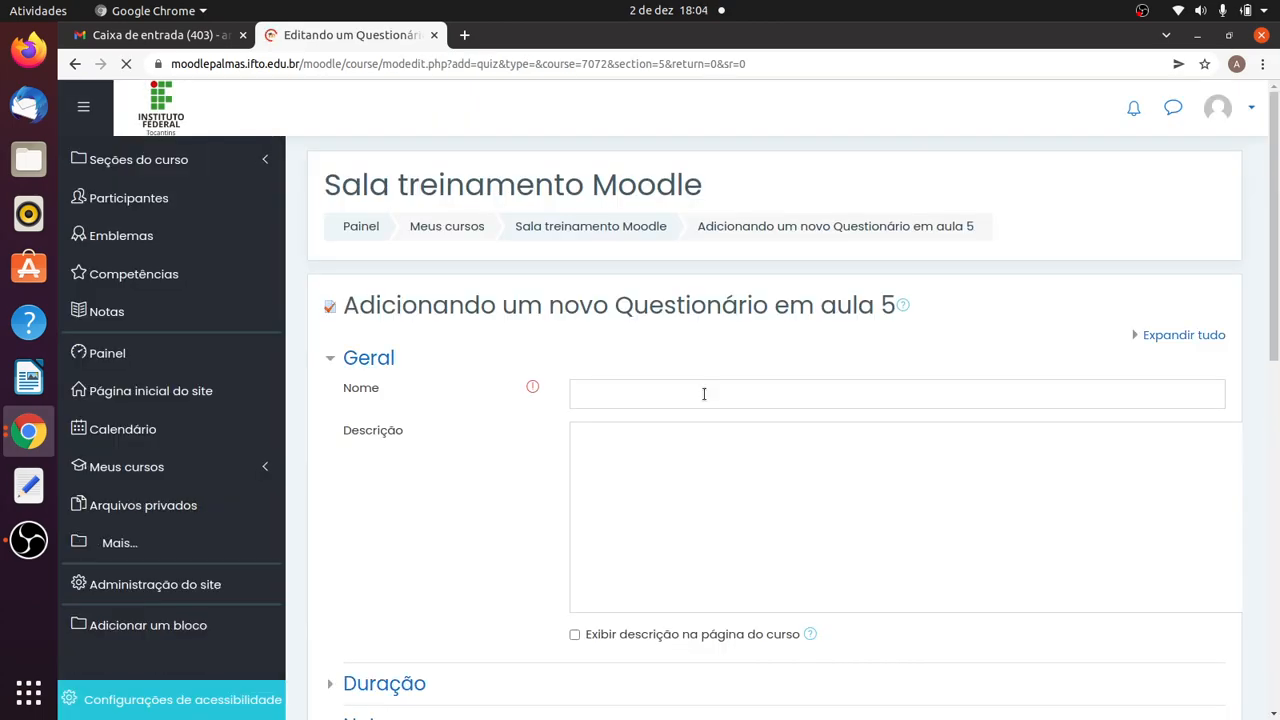
Name the new quiz "Avaliação parcial"
left_click(704, 394)
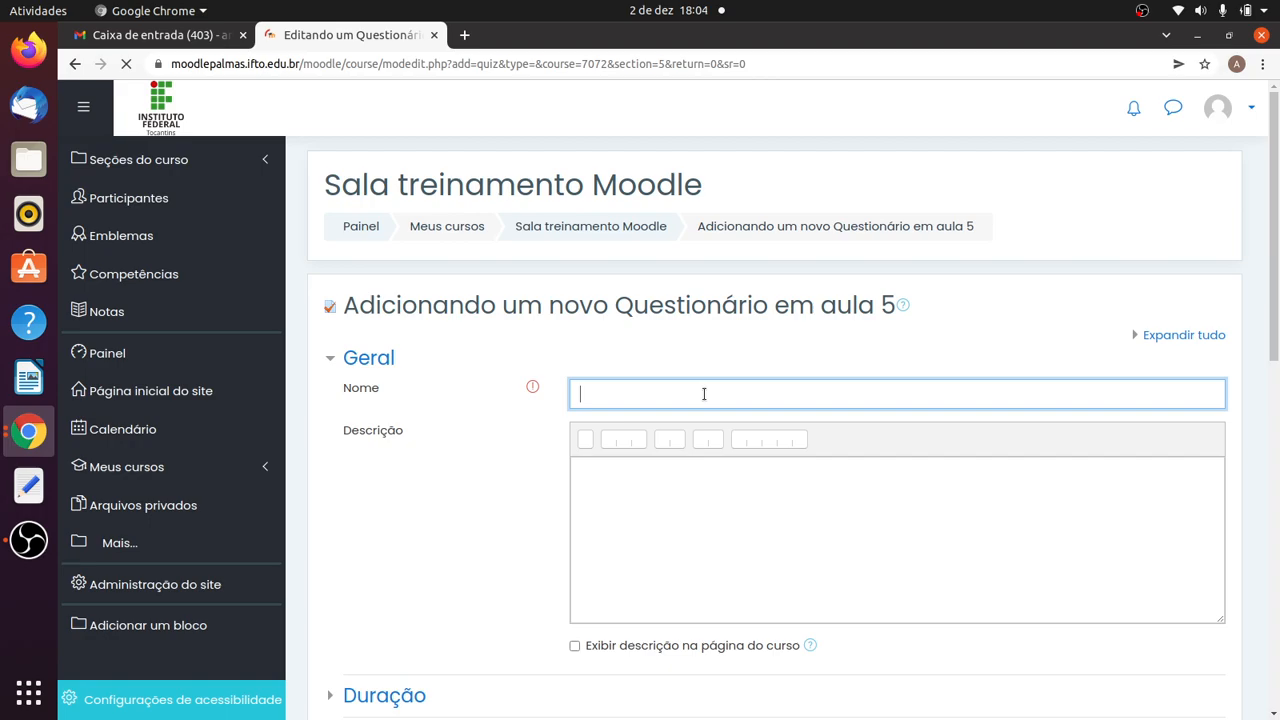
type("Avaliaçã")
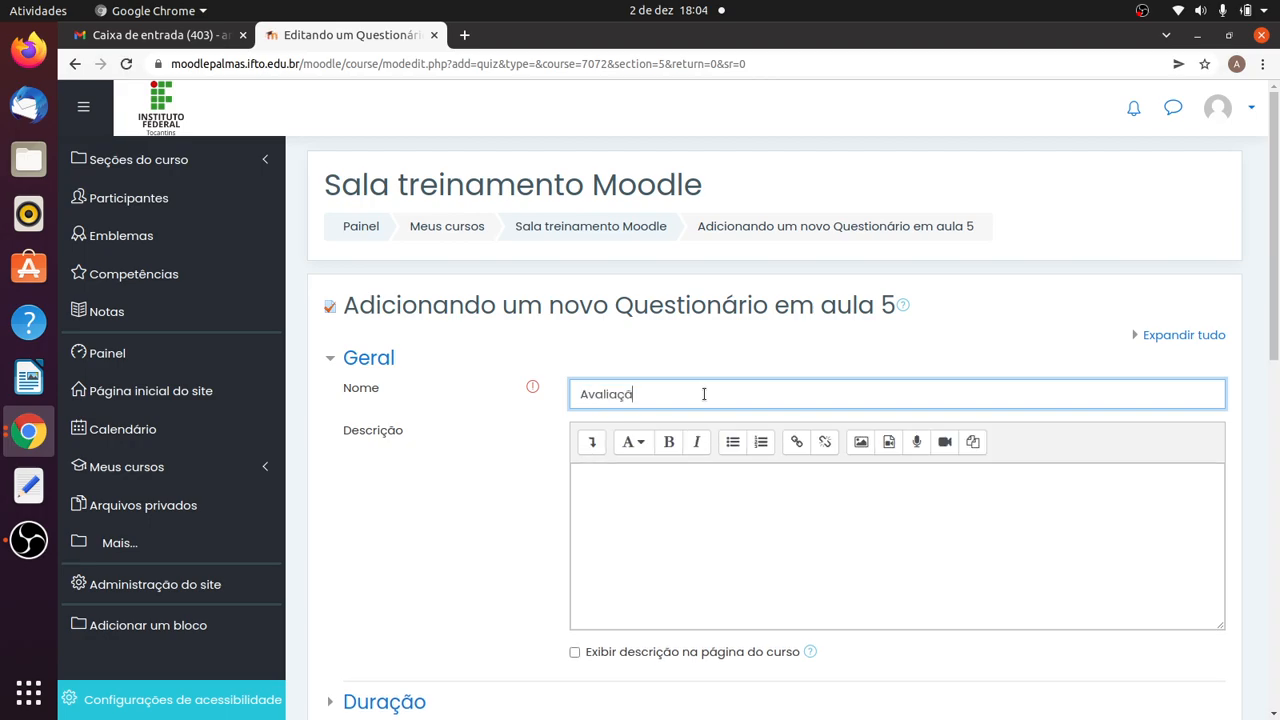
type("o parcial")
Enter the description "Avaliação parcial sobre classes e objetos", reusing the quiz name's text, and have it displayed on the course page
left_click(620, 506)
left_click_drag(693, 397, 518, 397)
key("ctrl+c")
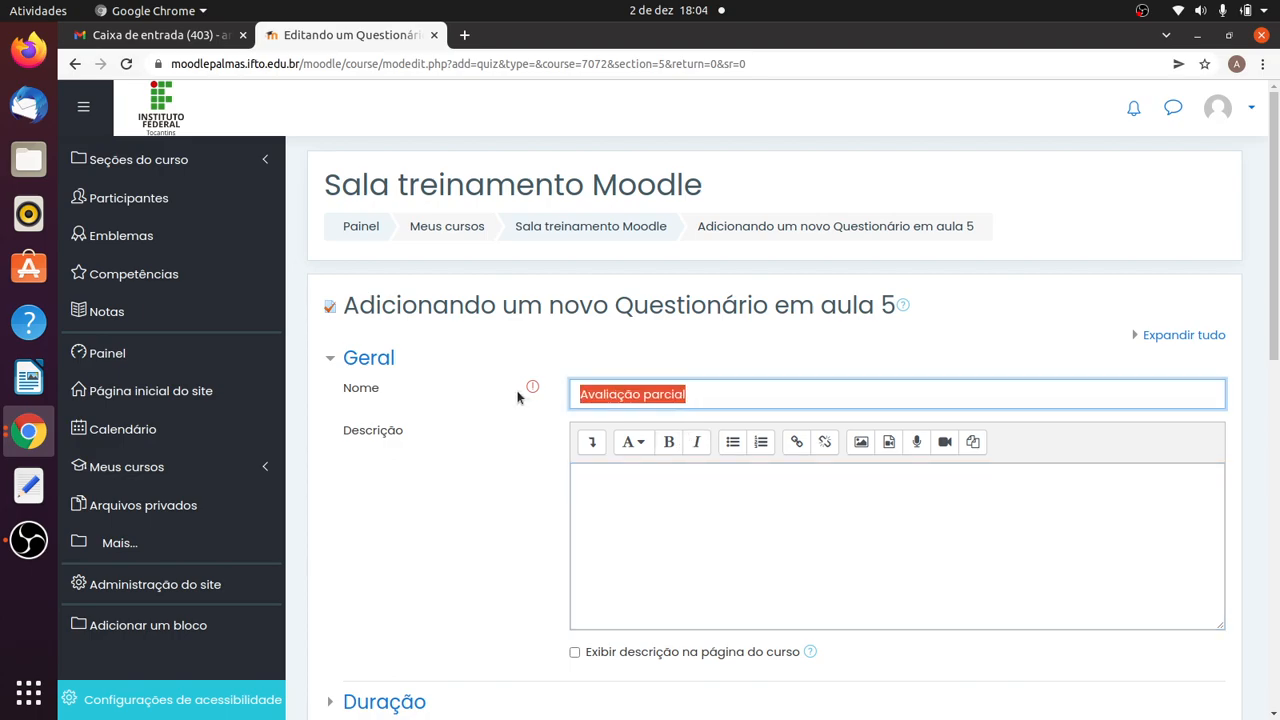
left_click(654, 504)
key("ctrl+v")
type("sobre ")
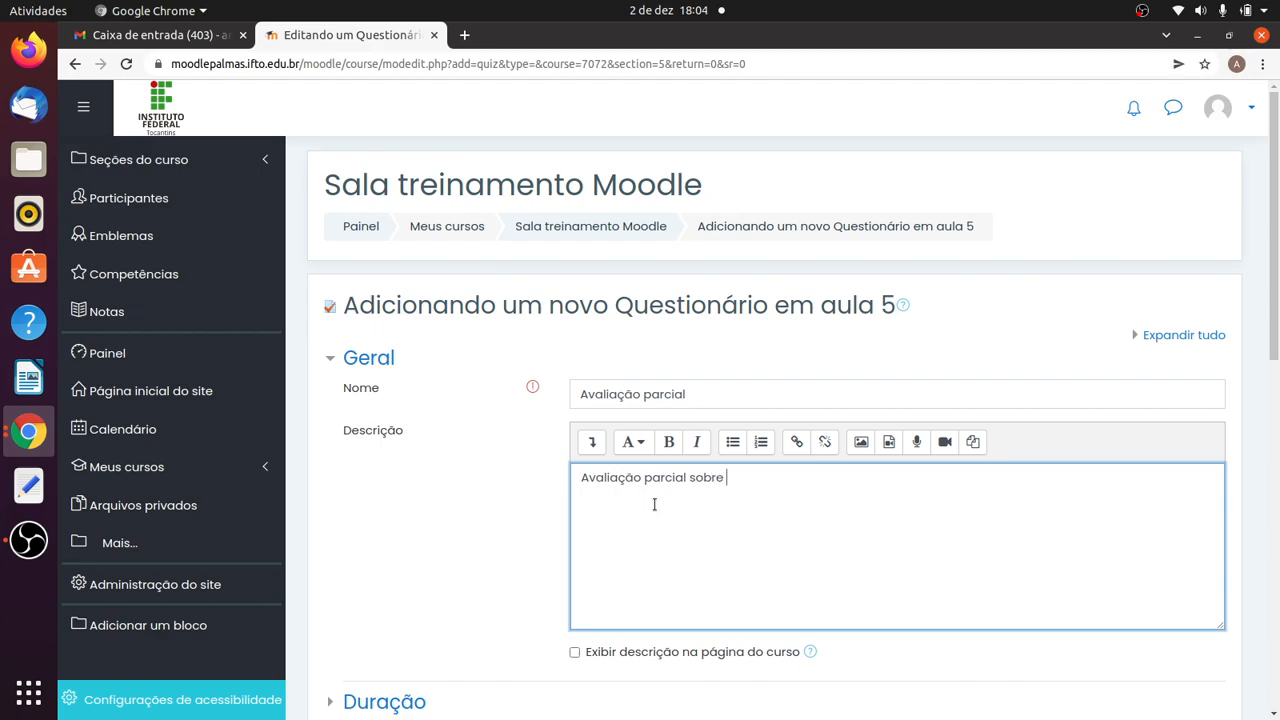
type("classes e objetos")
scroll(660, 510, "down", 2)
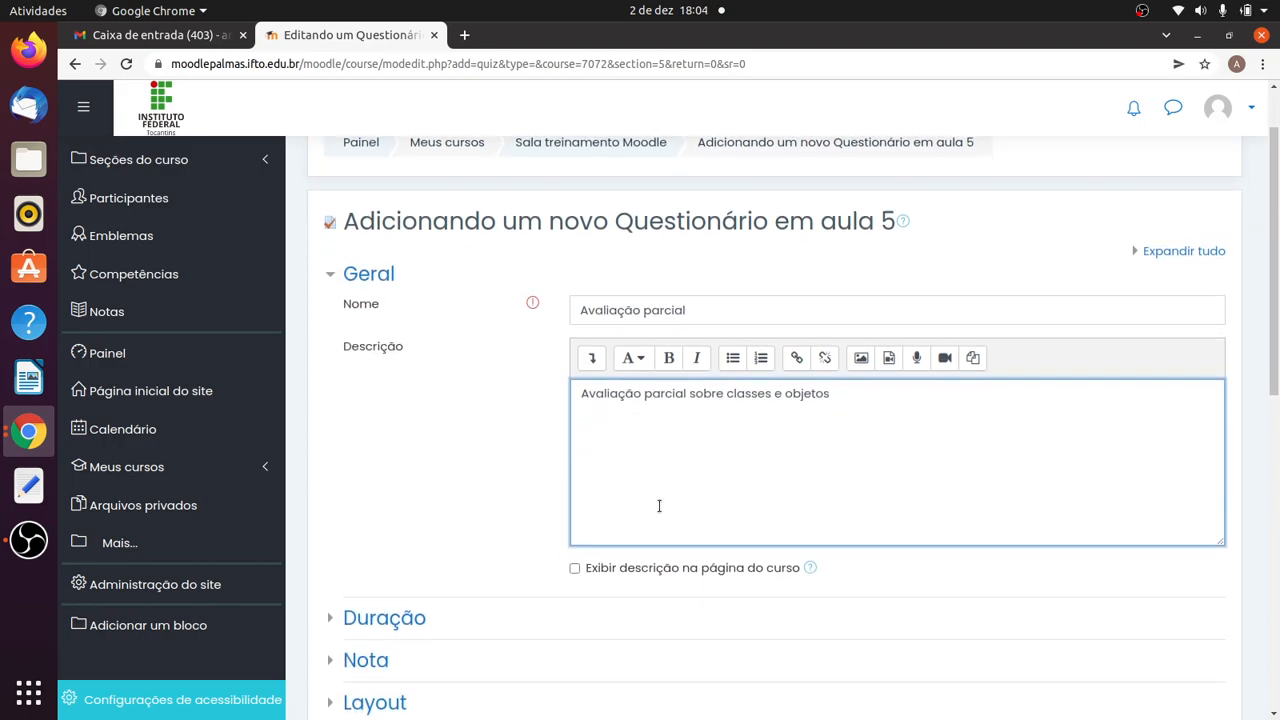
left_click(575, 567)
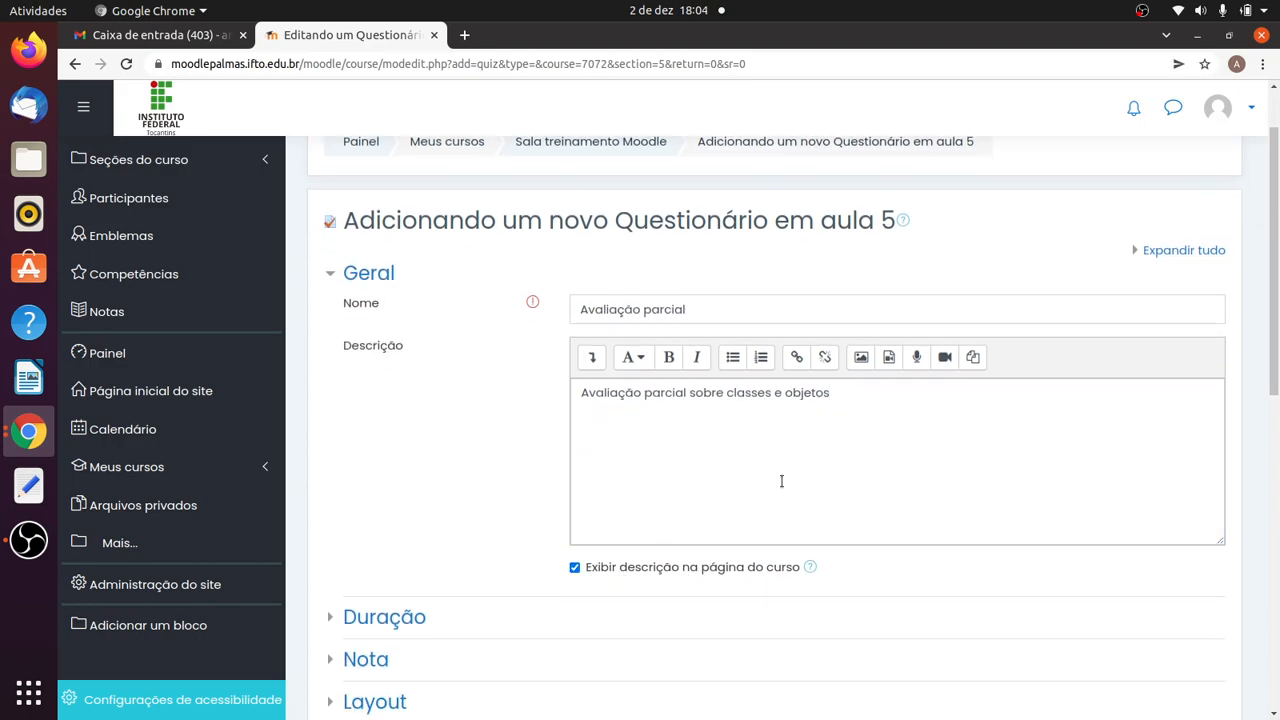
left_click_drag(869, 397, 552, 399)
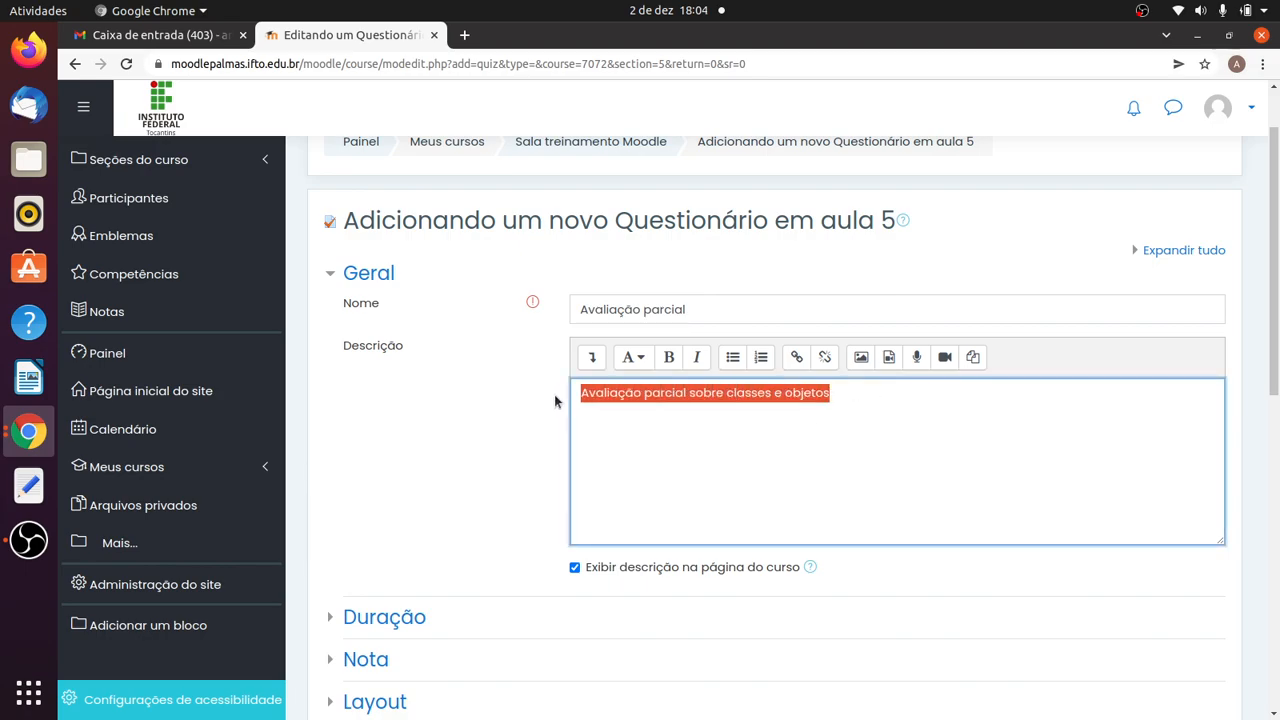
Expand the quiz's Duração settings
scroll(472, 455, "down", 2)
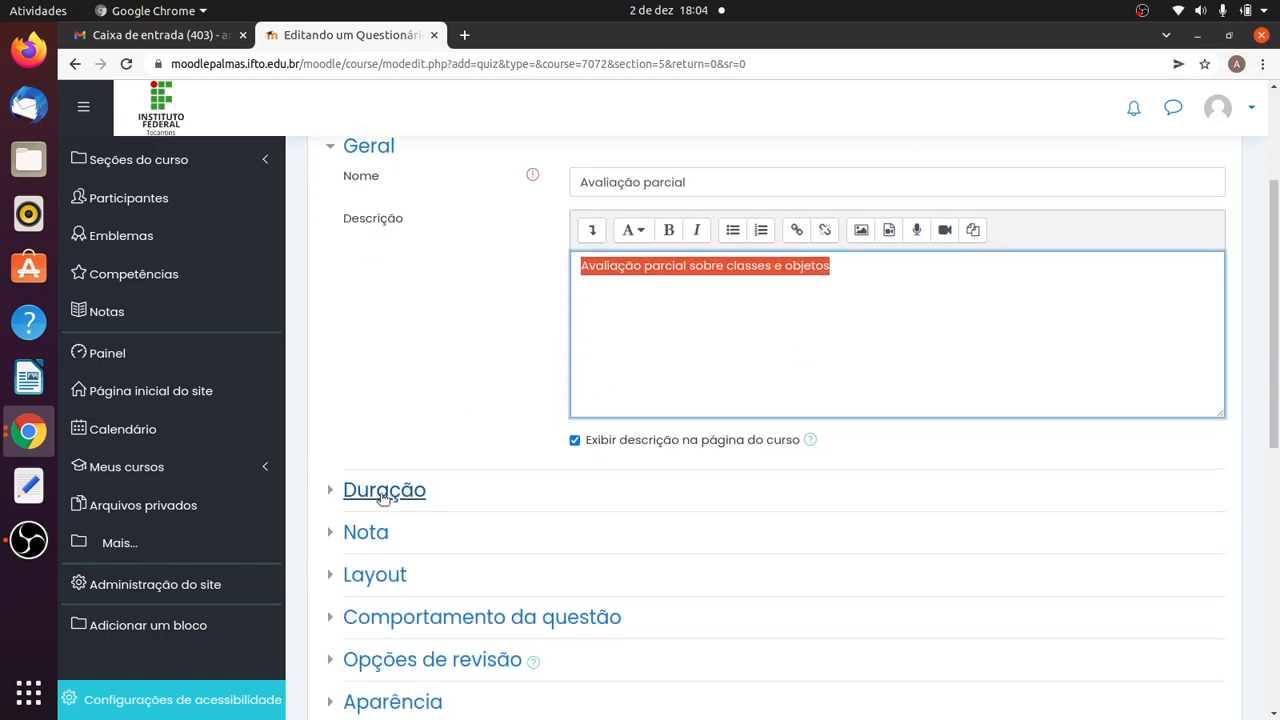
left_click(332, 490)
scroll(450, 470, "down", 1)
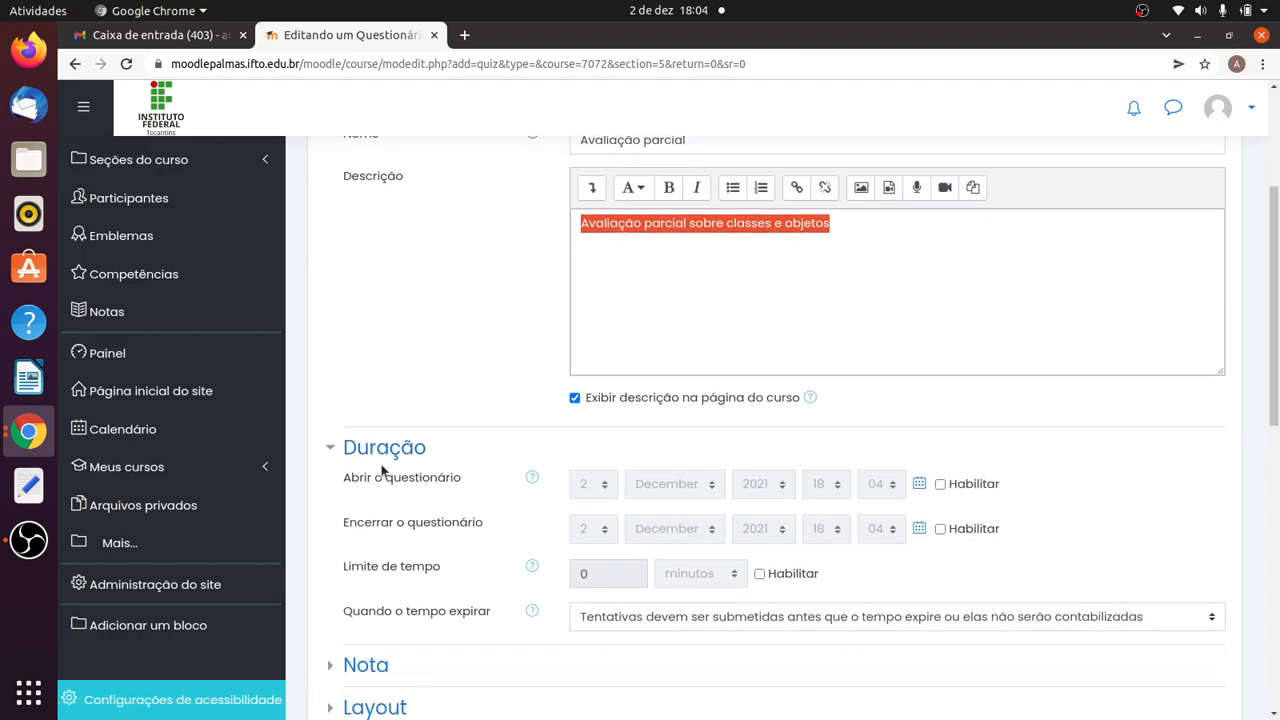
scroll(378, 456, "down", 2)
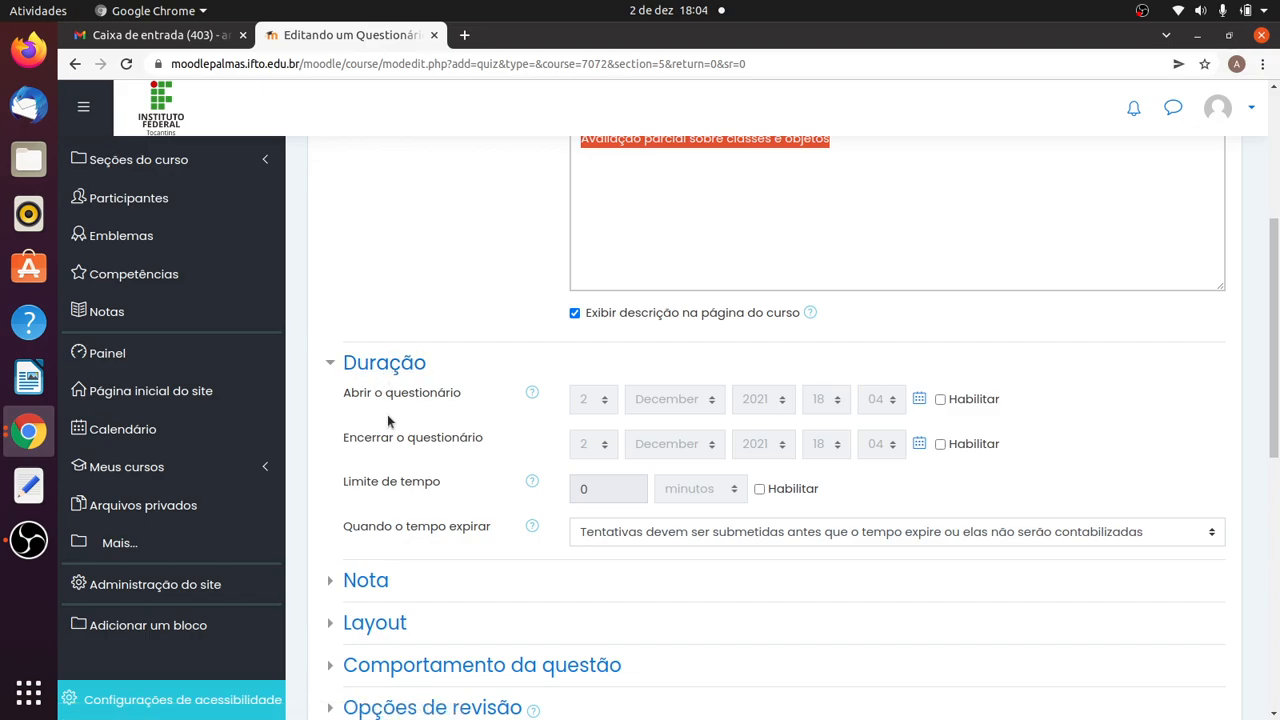
Enable the quiz's opening date and set it to 3 December 2021 at 08:00
left_click(940, 399)
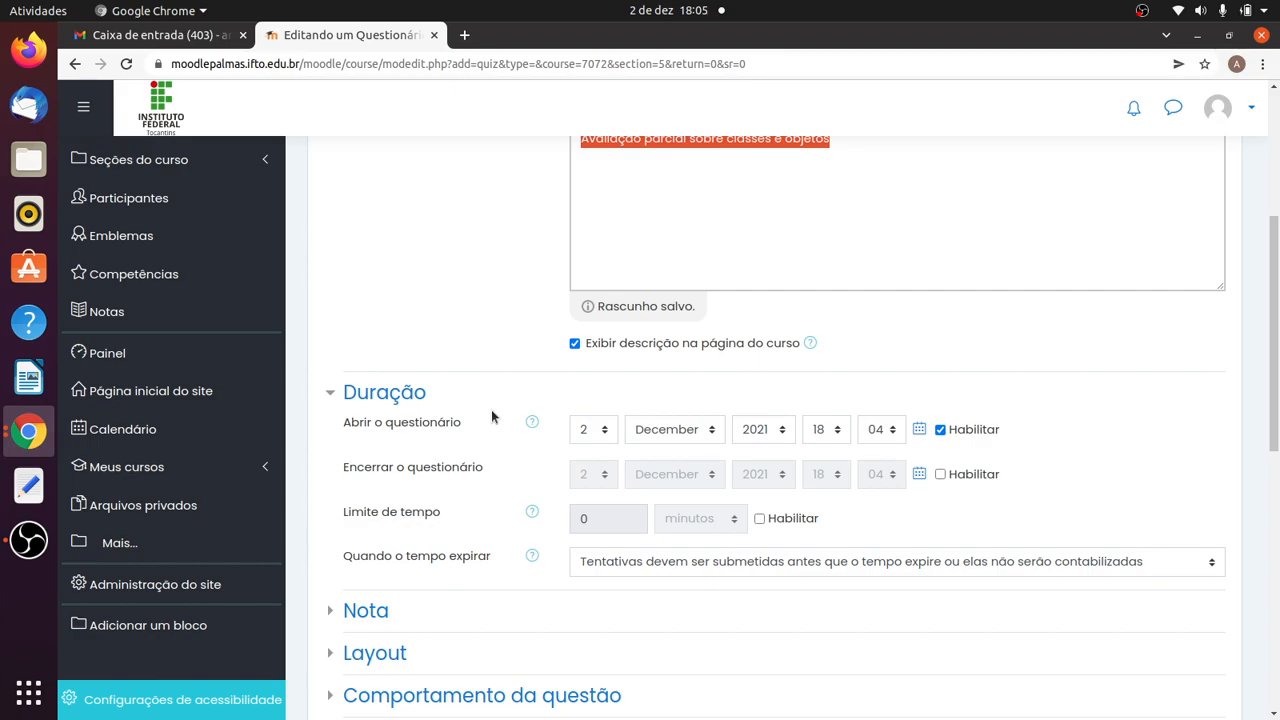
left_click(604, 433)
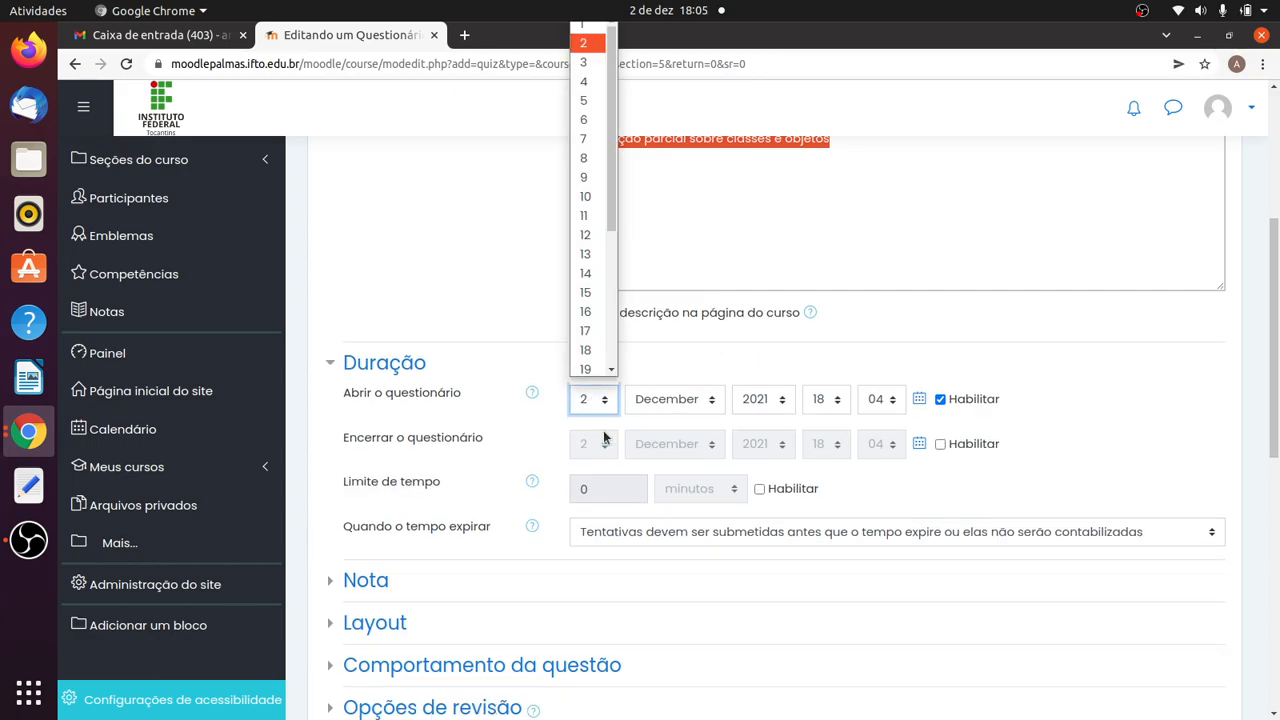
left_click(586, 61)
left_click(834, 402)
left_click_drag(846, 198, 844, 130)
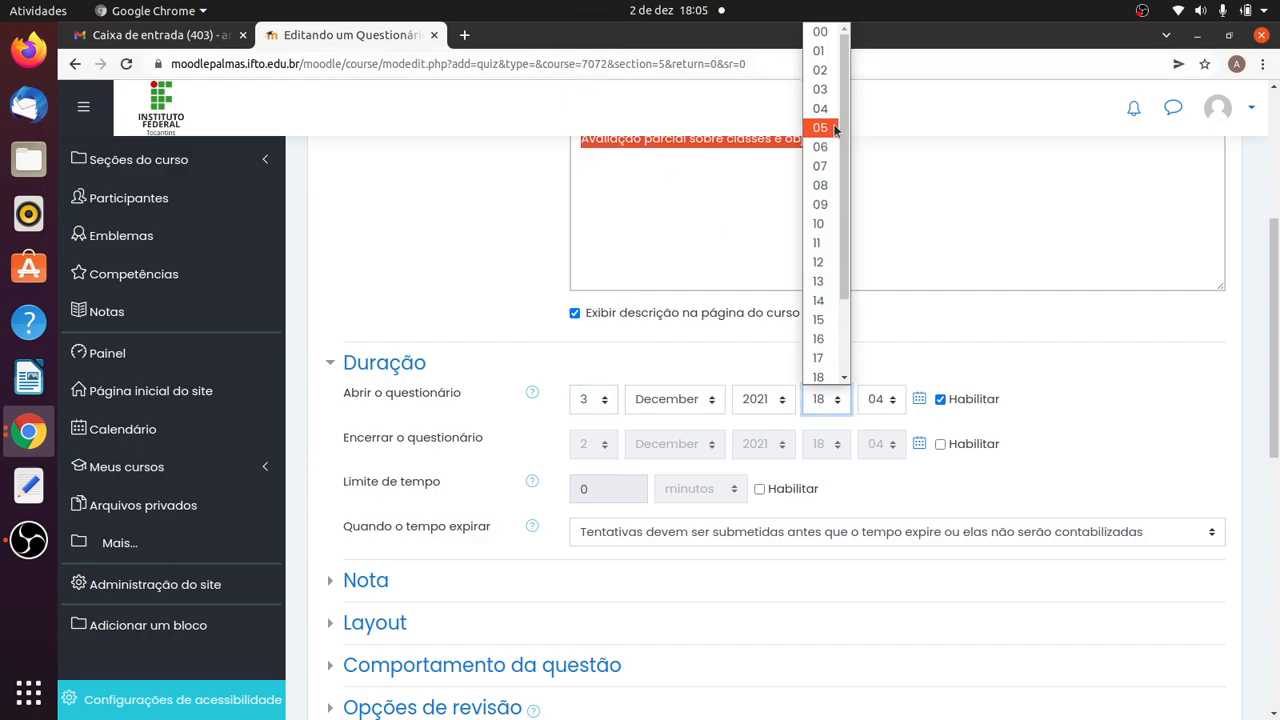
left_click(822, 188)
left_click(892, 404)
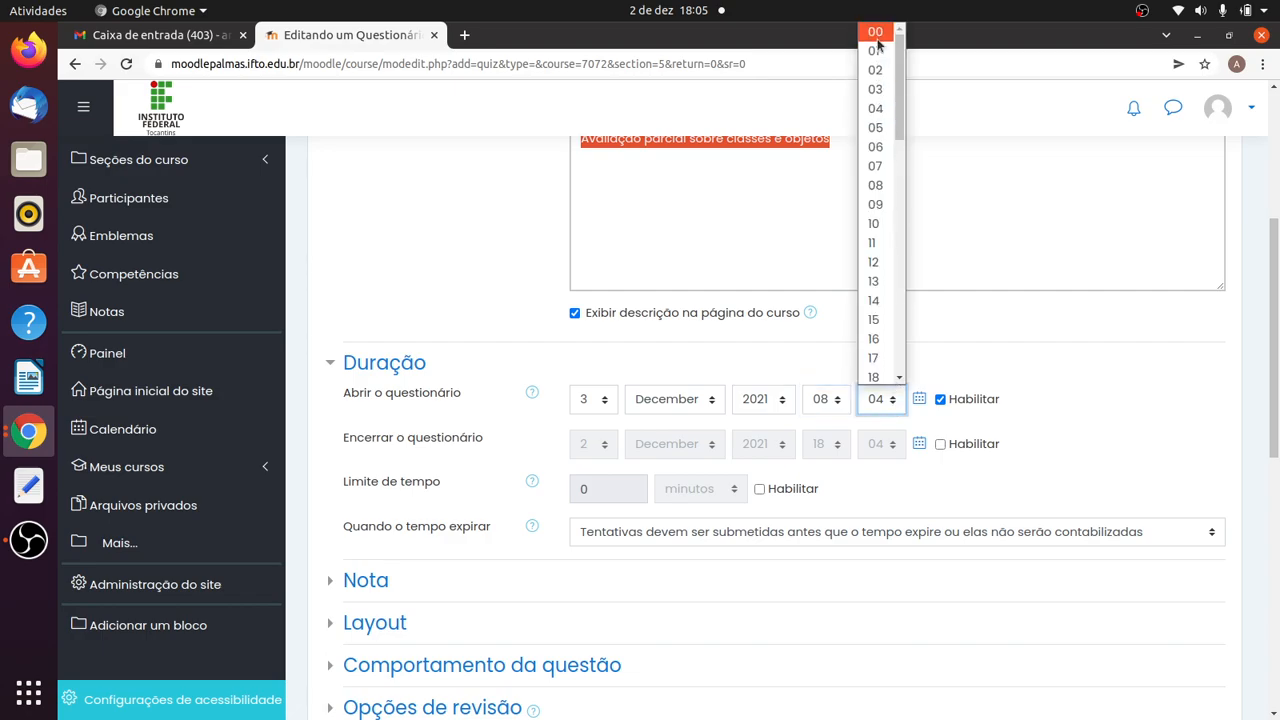
left_click(876, 34)
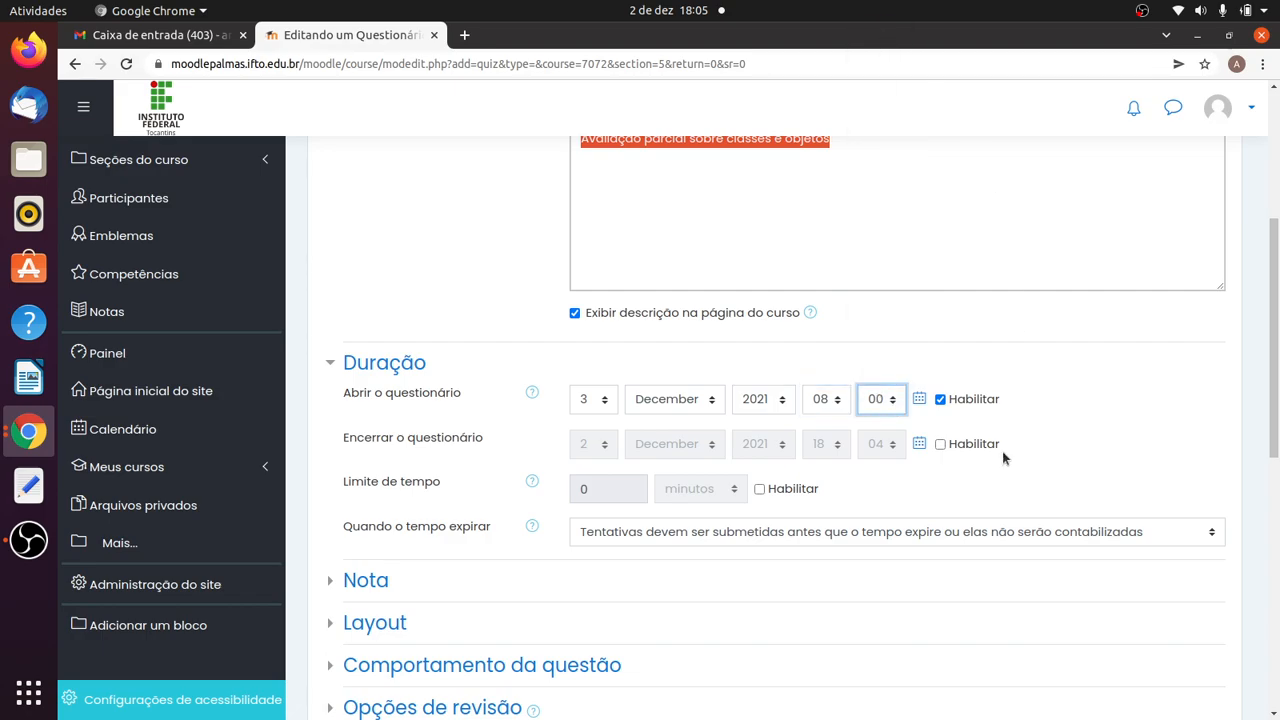
Enable the quiz's closing date and set it to 3 December 2021 at 10:00
left_click(940, 444)
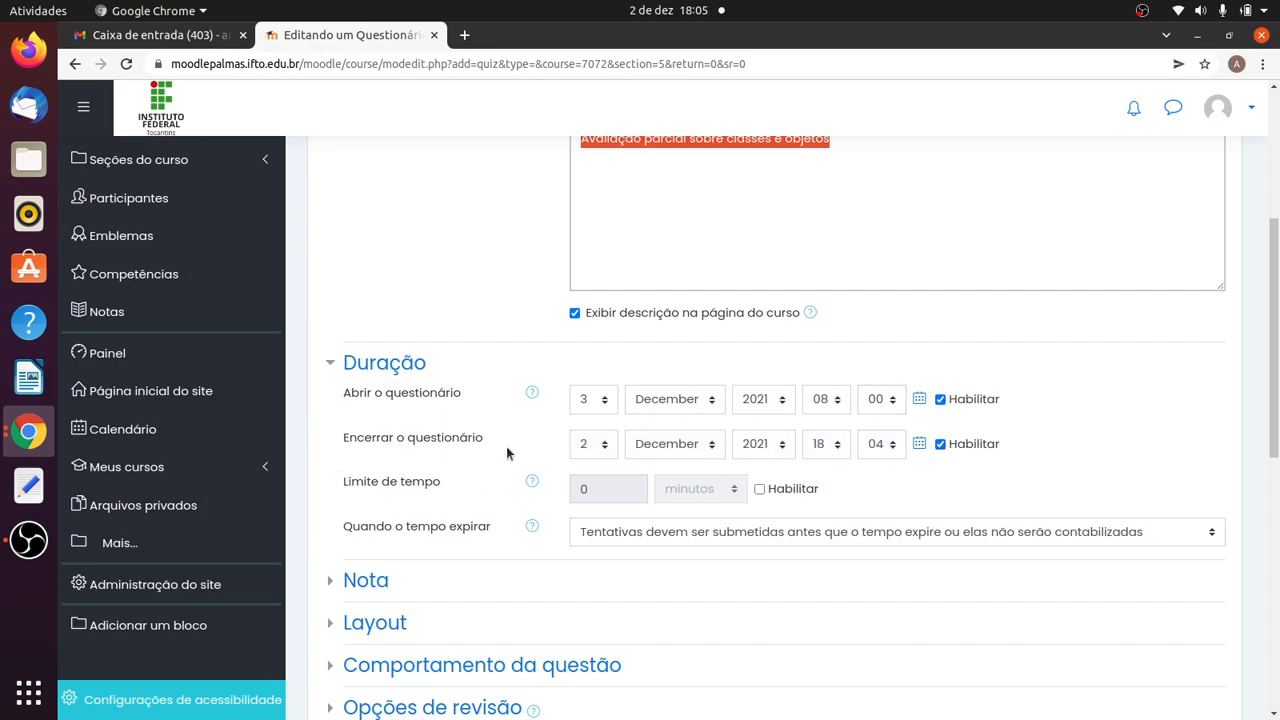
left_click(604, 448)
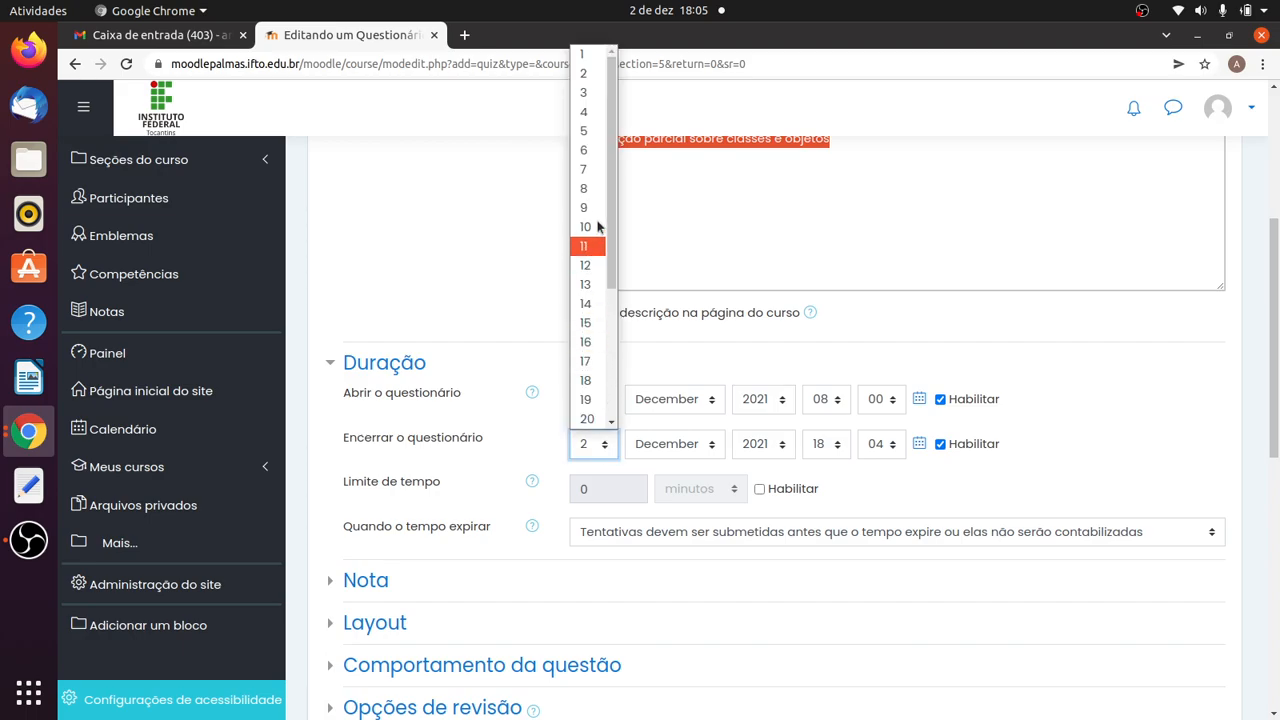
left_click(592, 93)
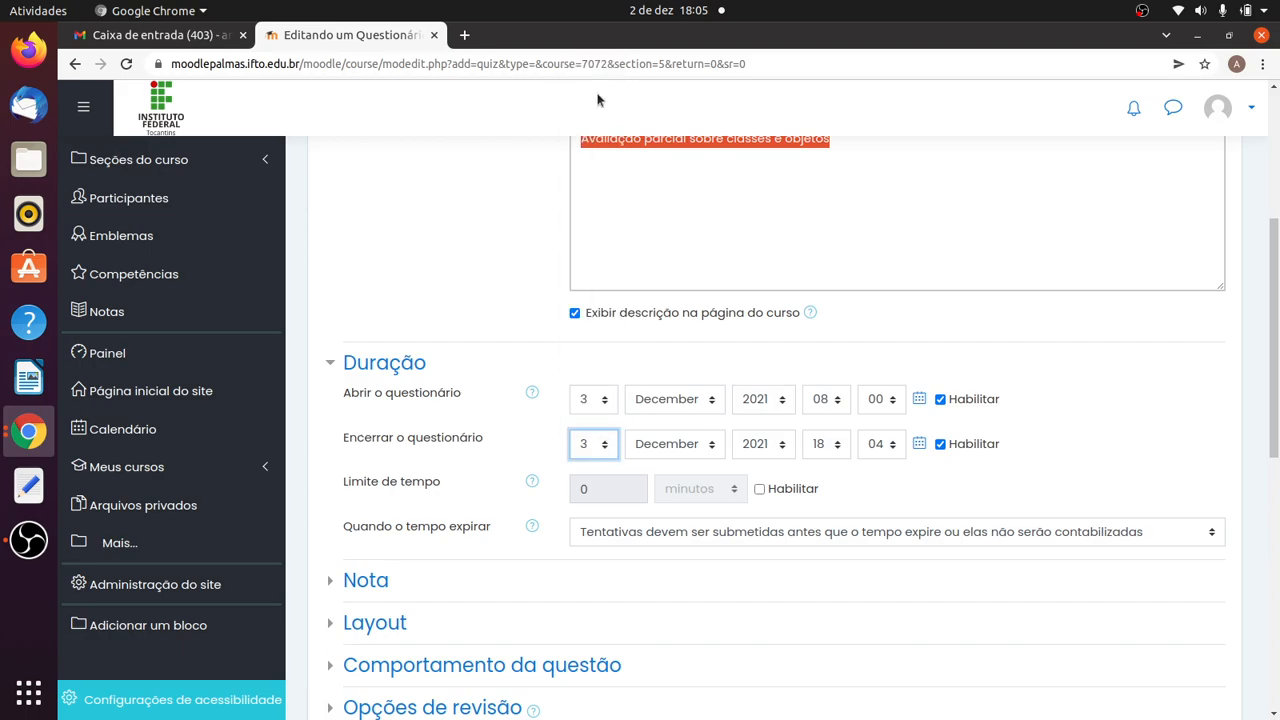
left_click(837, 450)
left_click(830, 246)
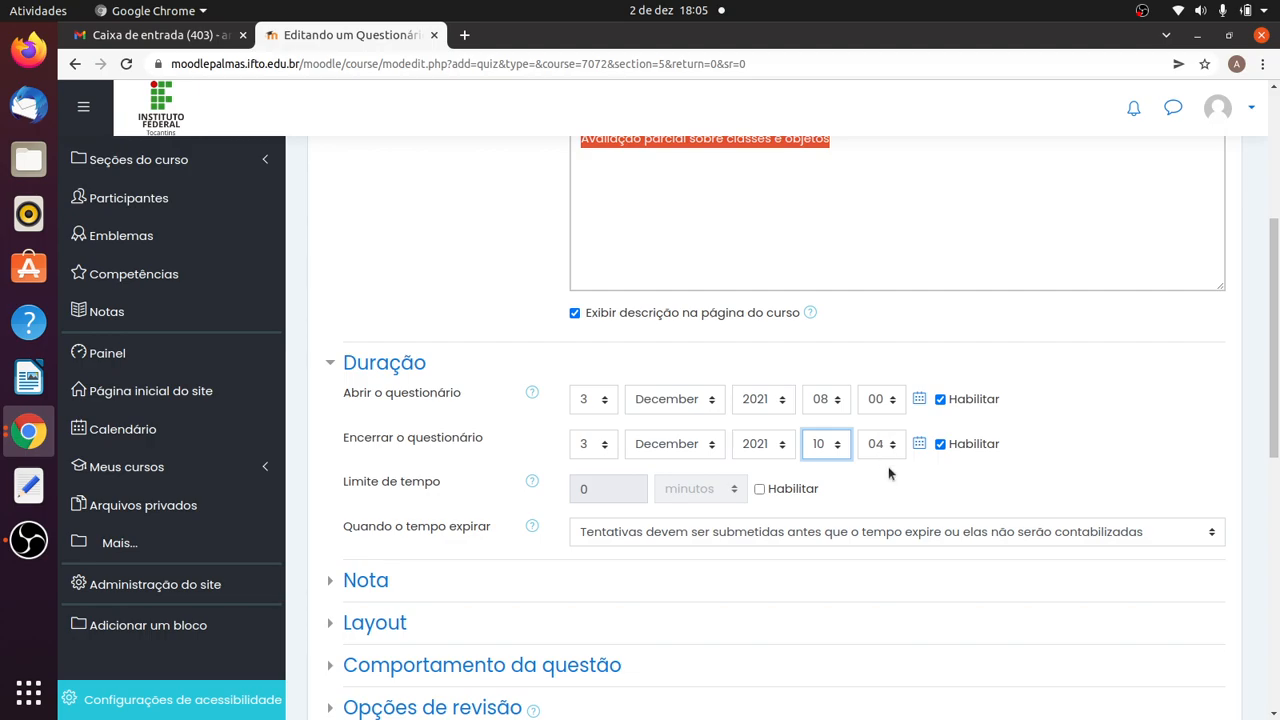
left_click(886, 444)
left_click(877, 54)
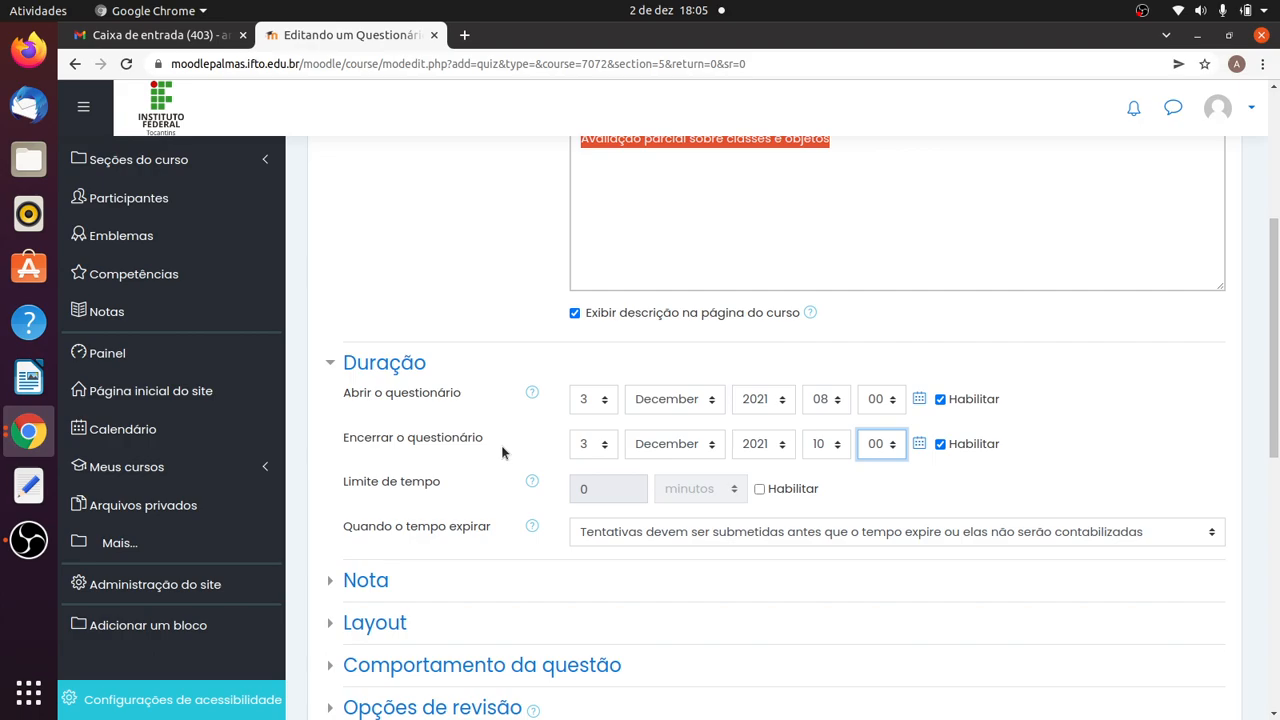
Disable both the closing date and the opening date of the quiz
left_click(941, 445)
left_click(940, 399)
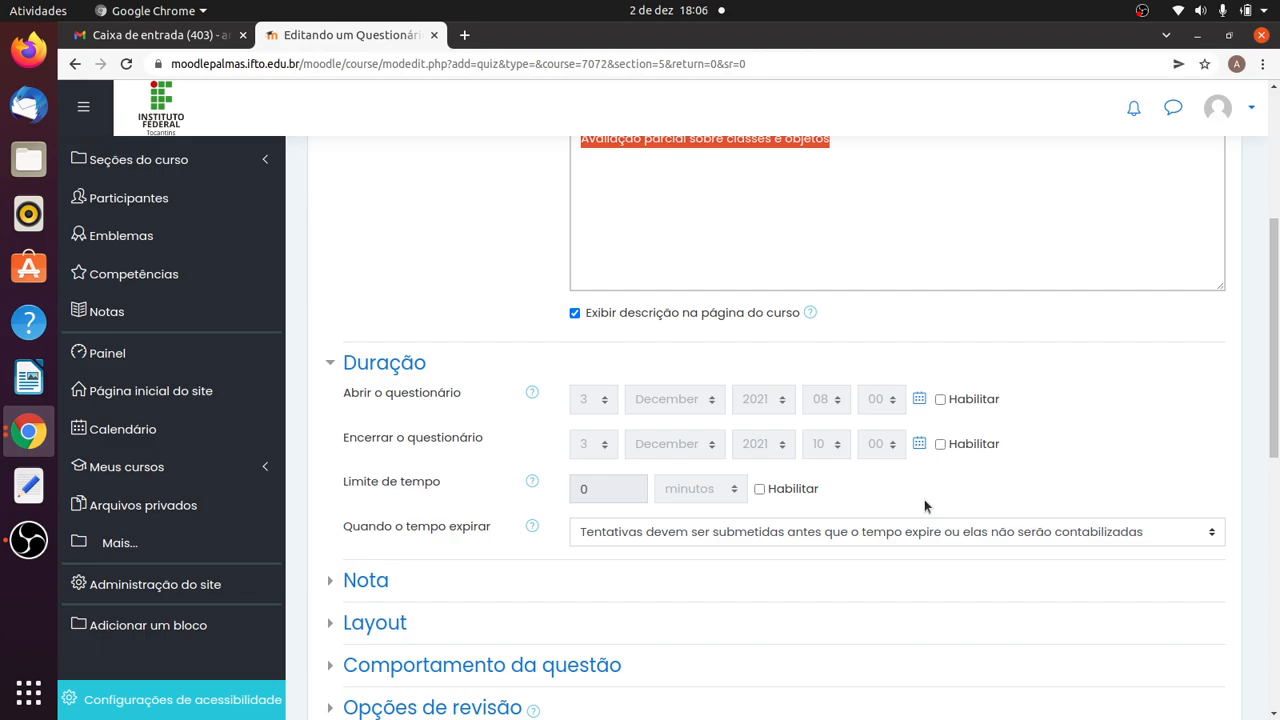
Enable a 120-minute time limit and select "Tentativas devem ser submetidas antes que o tempo expire ou elas não serão contabilizadas" for when time expires
left_click(760, 488)
left_click_drag(602, 488, 574, 489)
type("120")
left_click(859, 488)
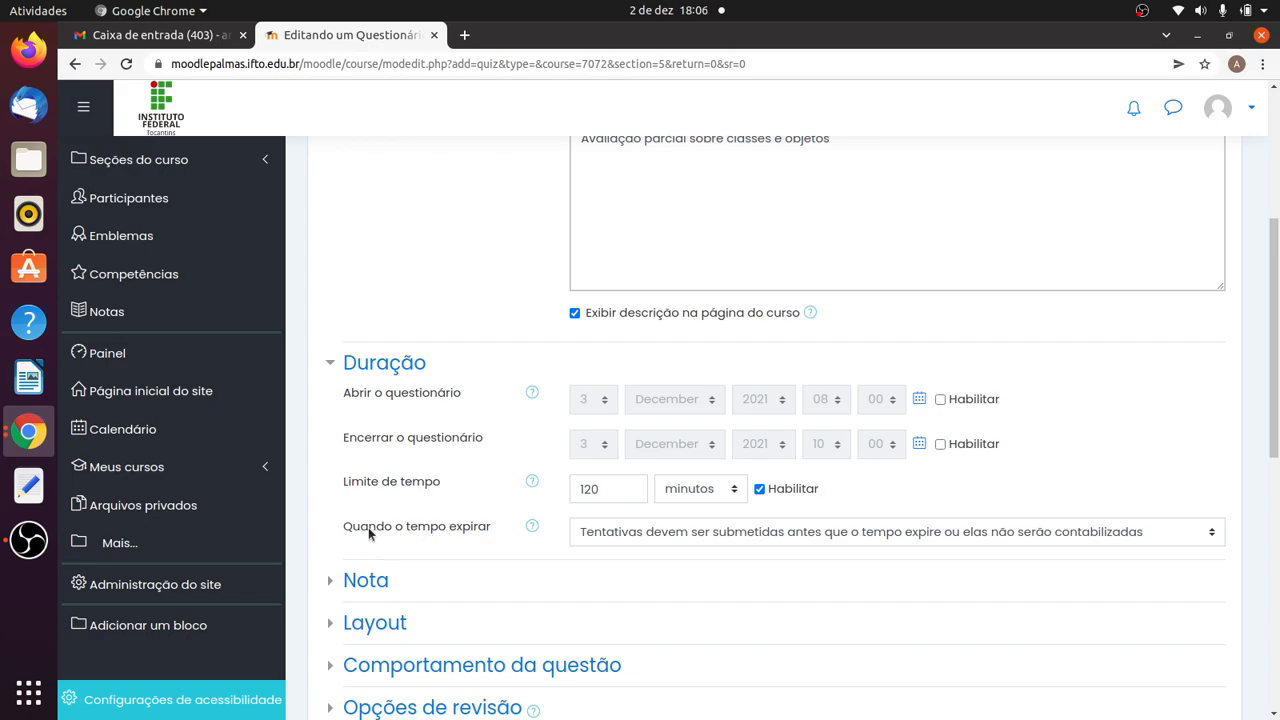
left_click(759, 536)
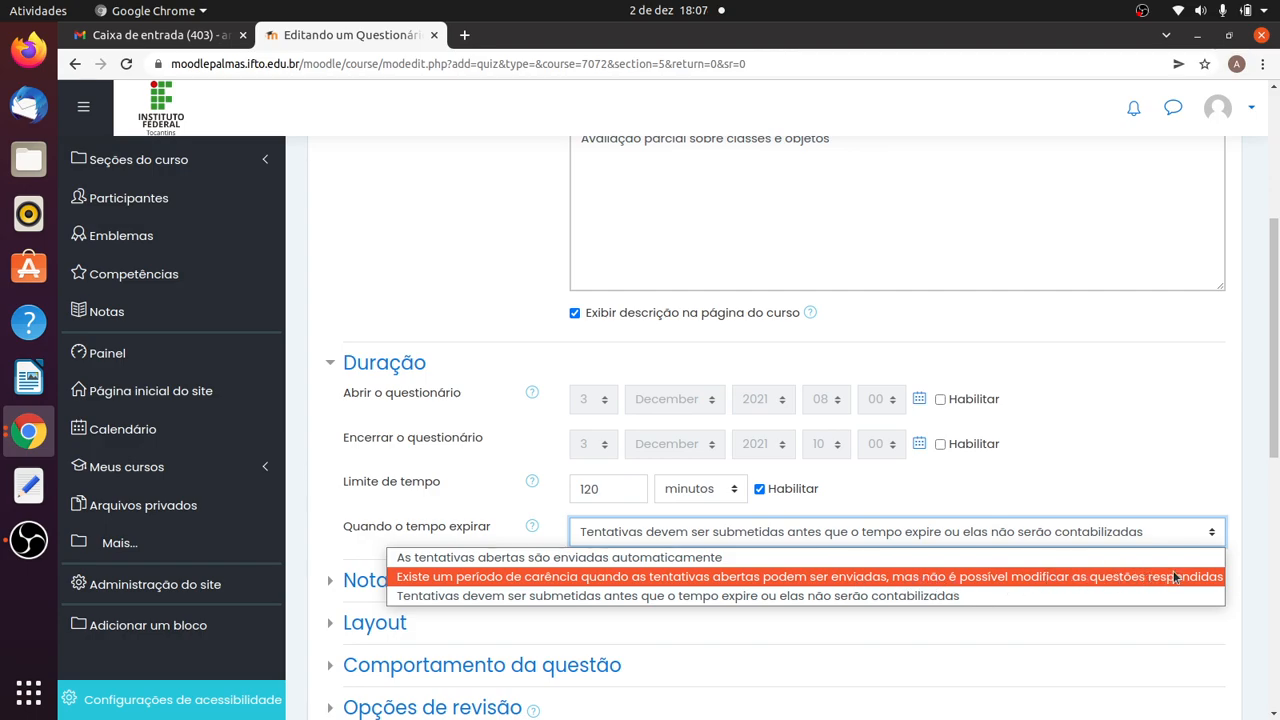
left_click(607, 596)
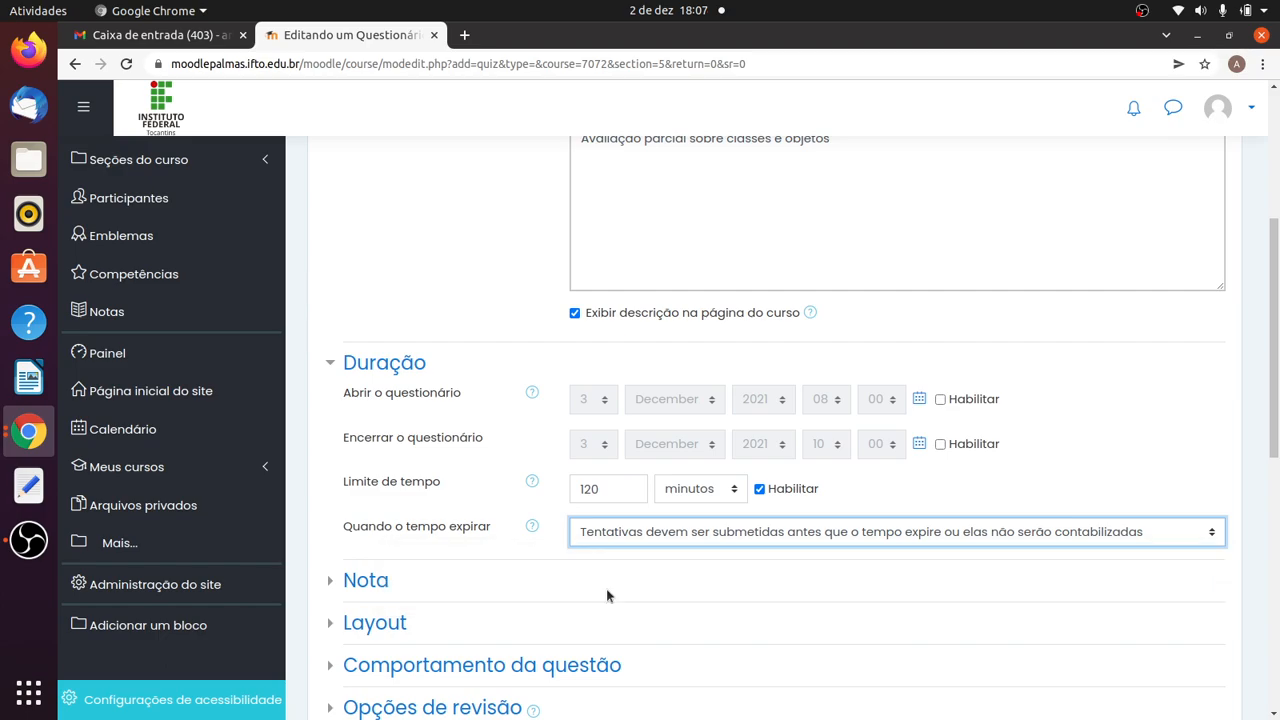
In the Nota section, set the passing grade to 6 and the allowed attempts to 1
scroll(592, 585, "down", 2)
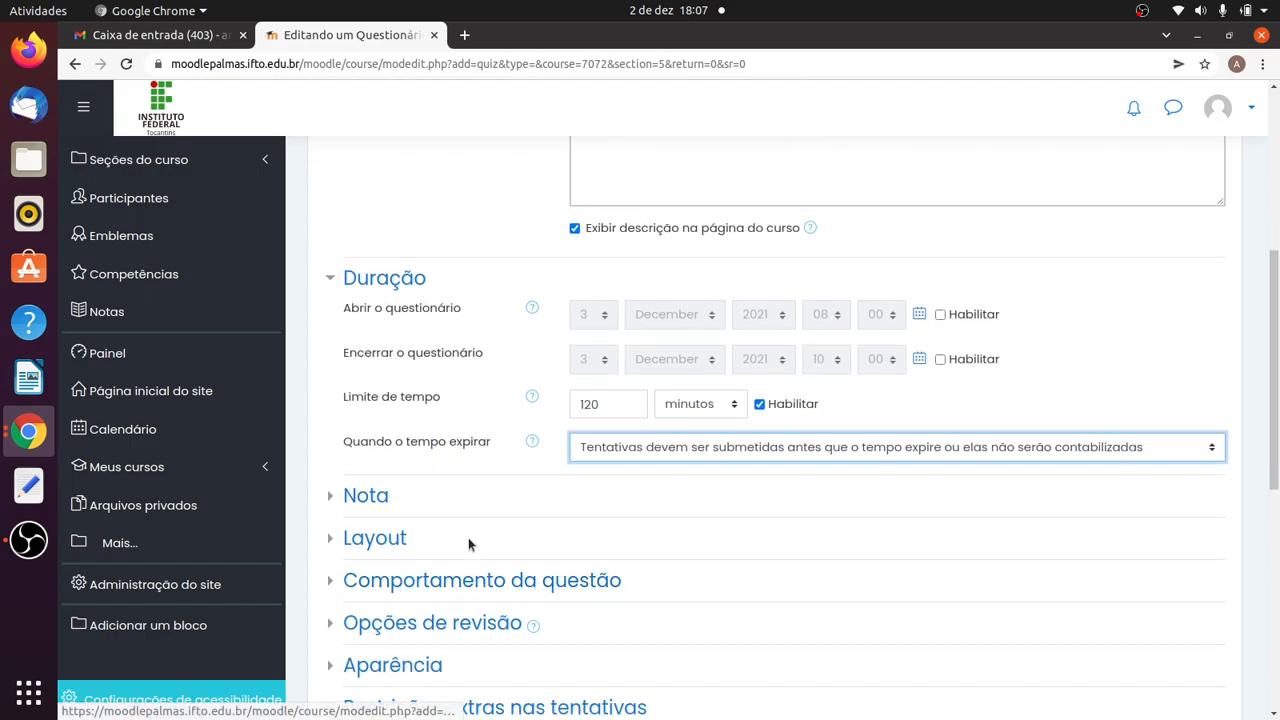
left_click(331, 500)
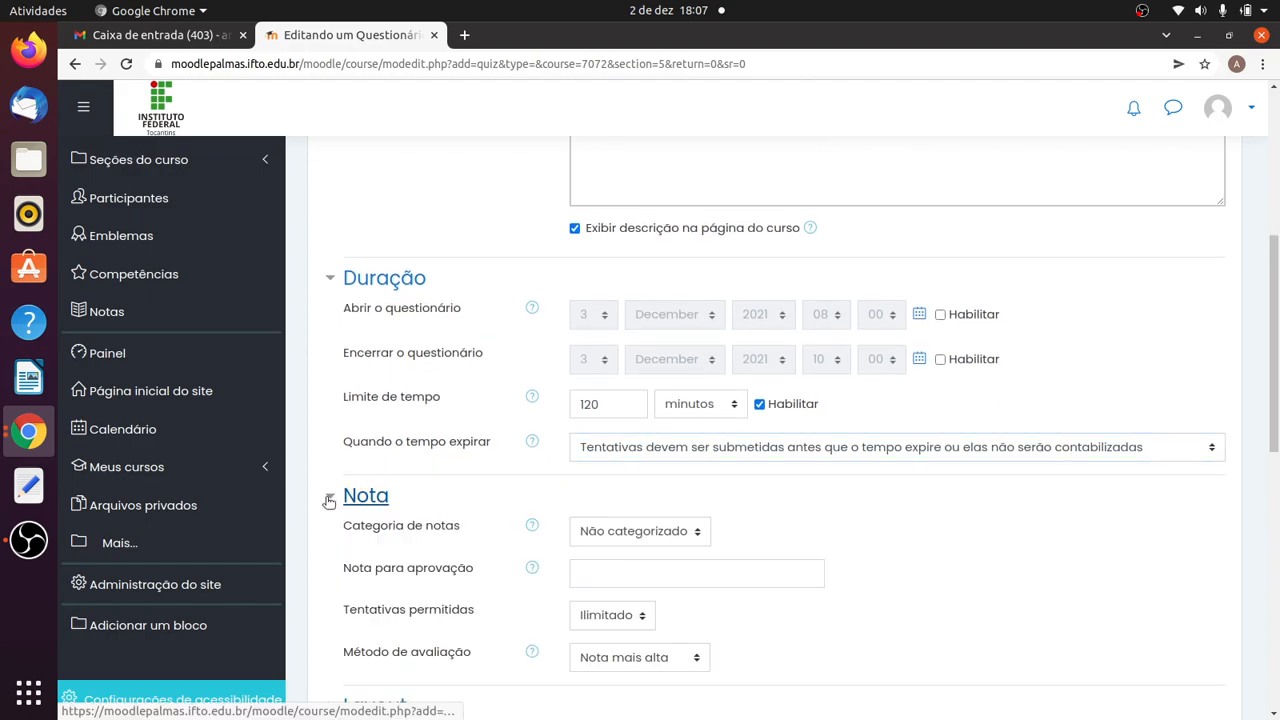
scroll(440, 530, "down", 1)
left_click(640, 533)
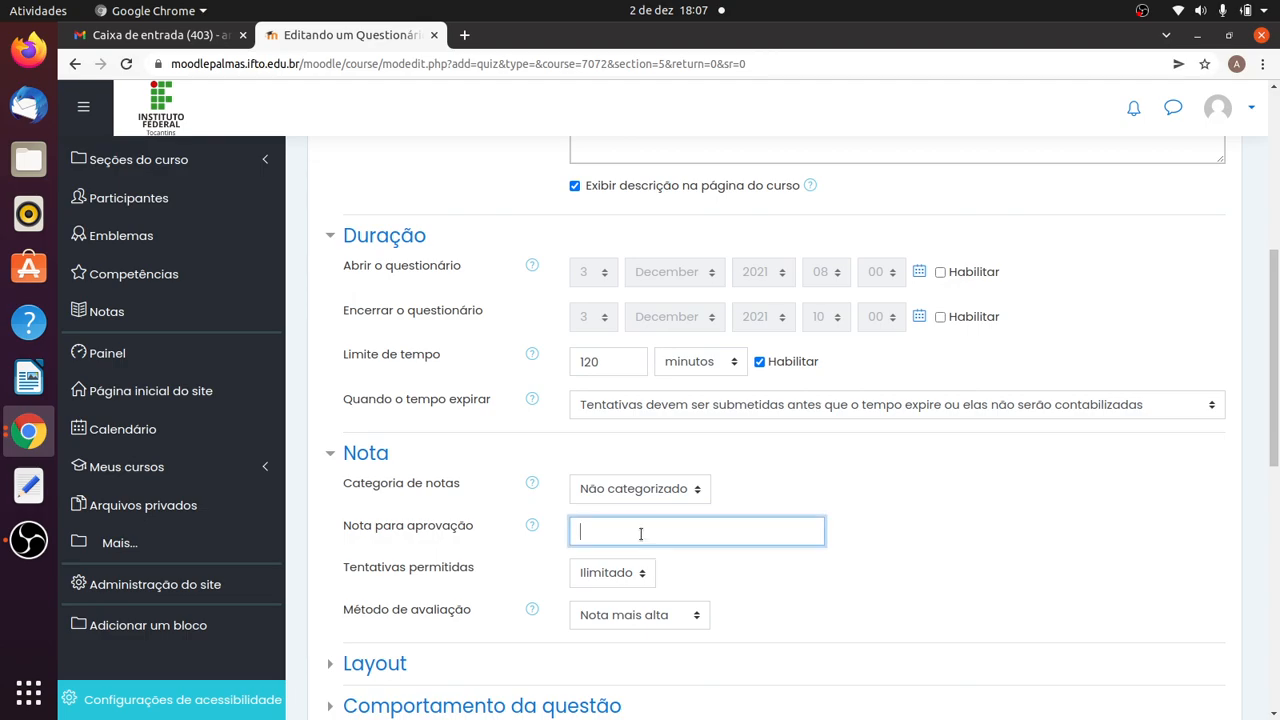
type("6")
left_click(705, 577)
scroll(485, 585, "down", 3)
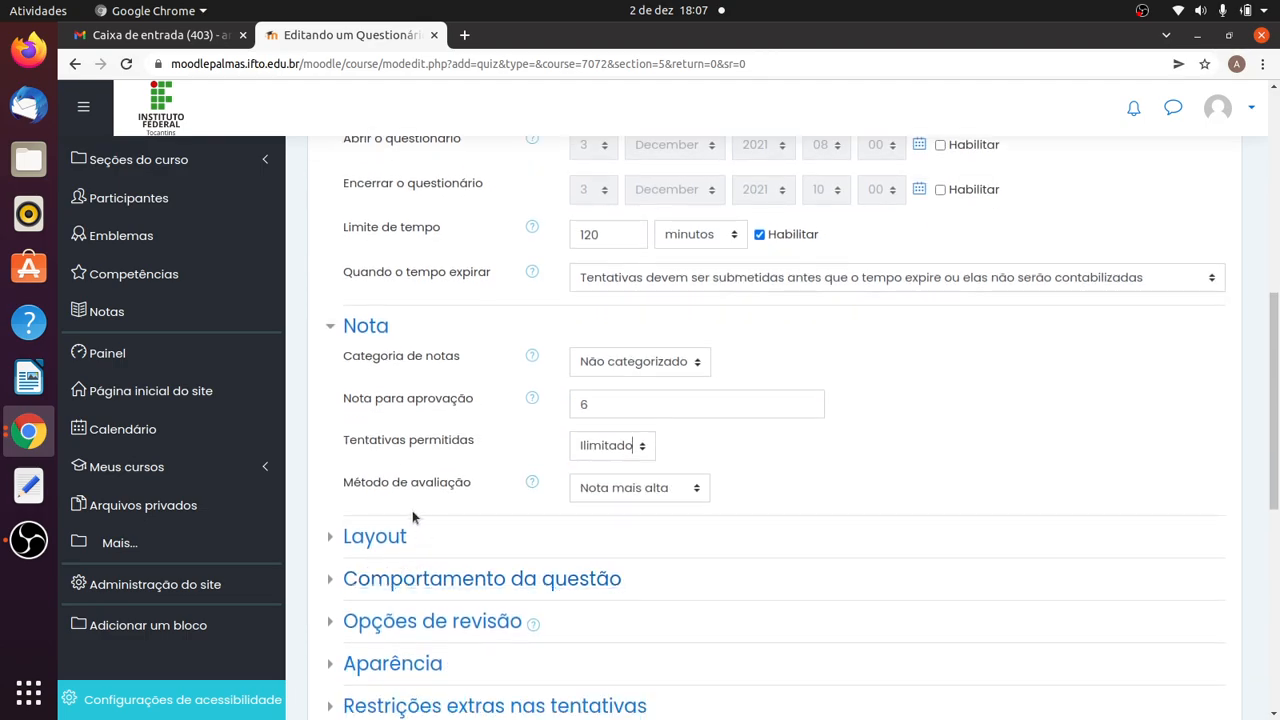
left_click(640, 450)
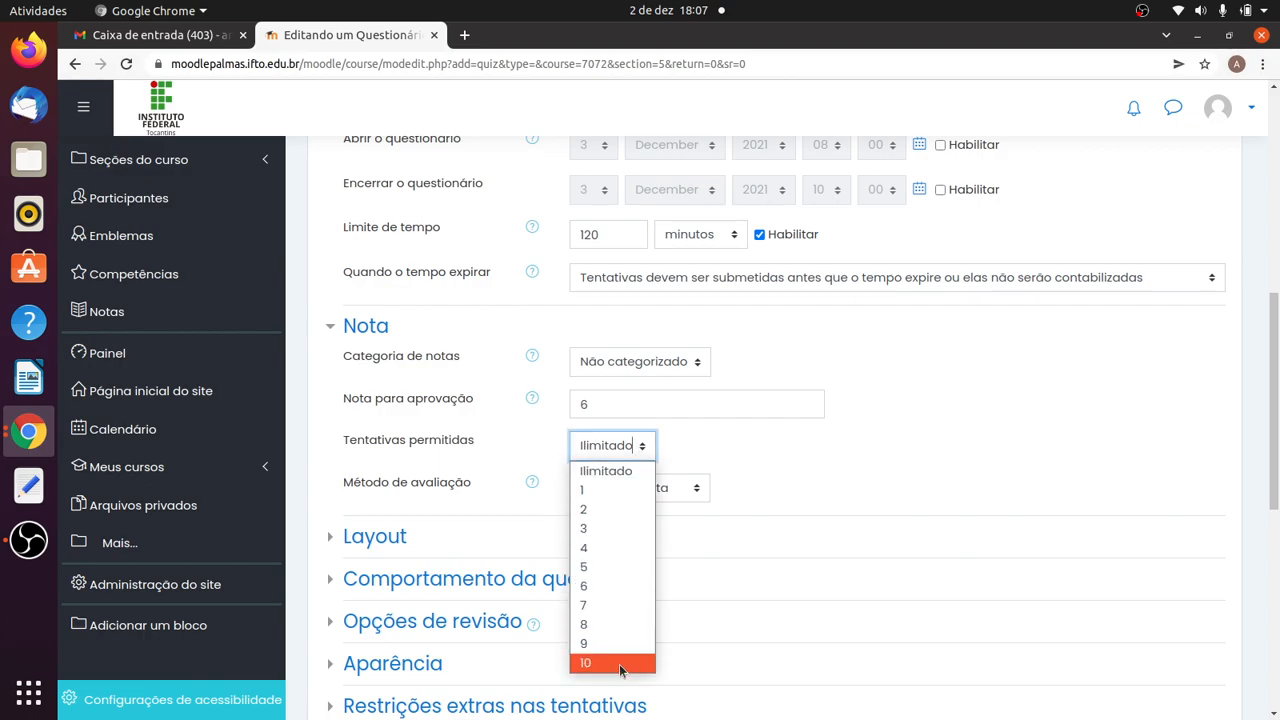
left_click(614, 494)
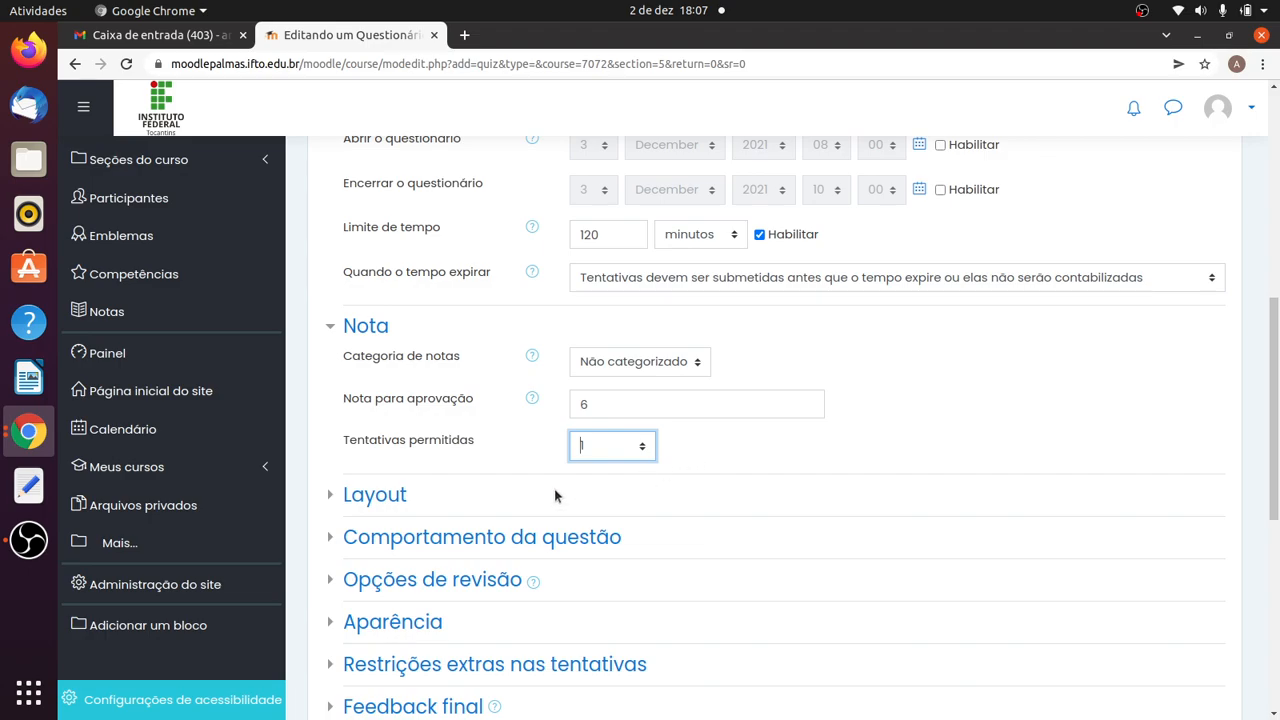
In the Layout section, choose "Cada questão" so that each question starts a new page
left_click(348, 495)
scroll(342, 522, "down", 1)
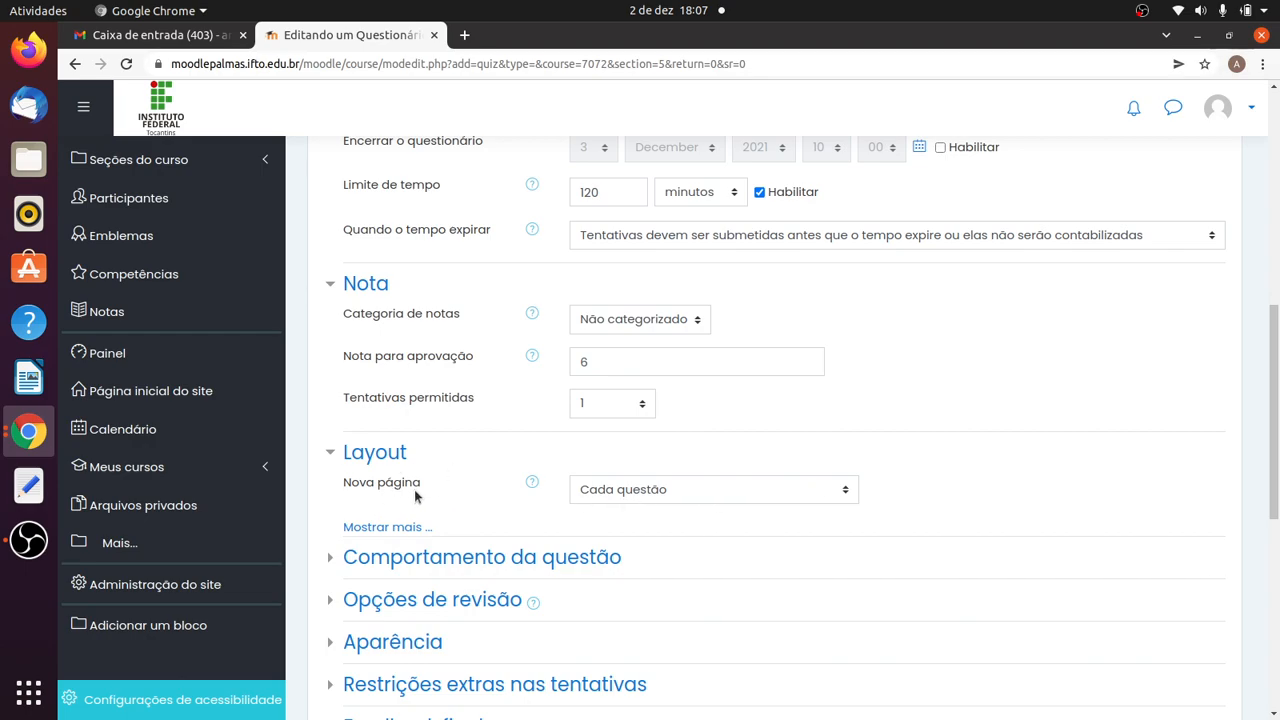
left_click(742, 496)
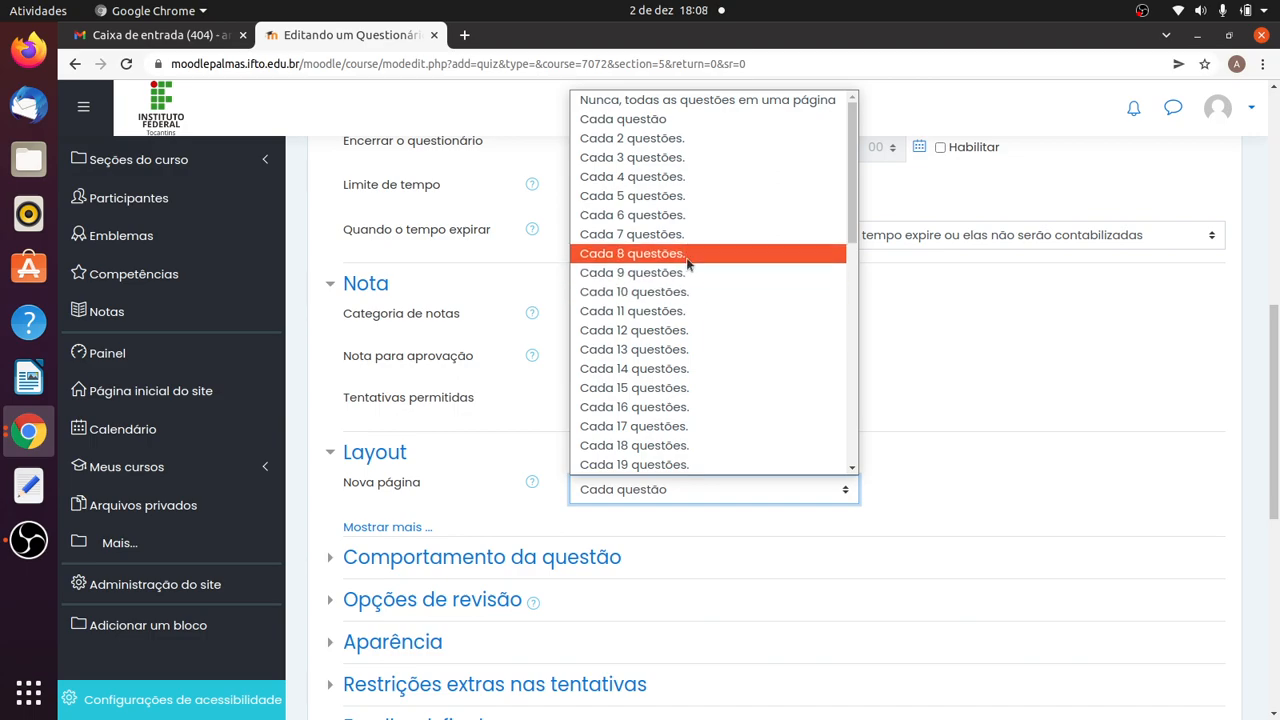
left_click(663, 122)
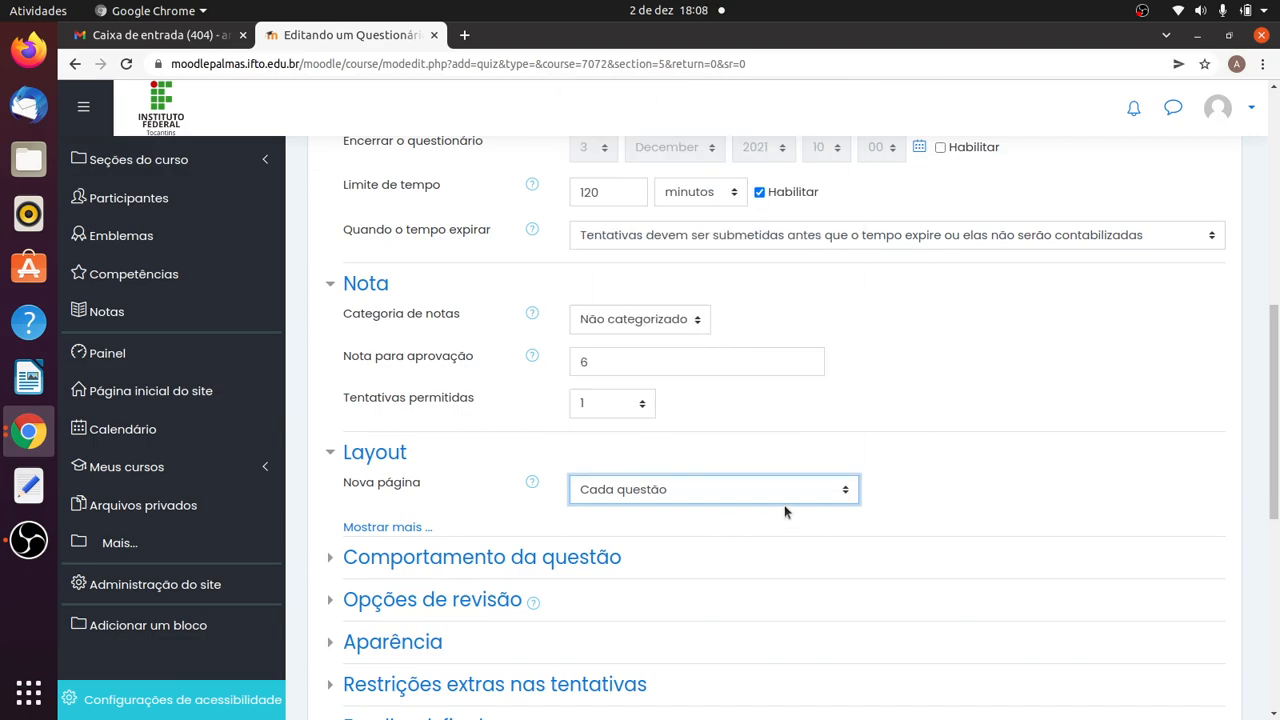
Expand the question behaviour section and keep "Misturar entre as questões" set to "Sim"
scroll(784, 510, "down", 1)
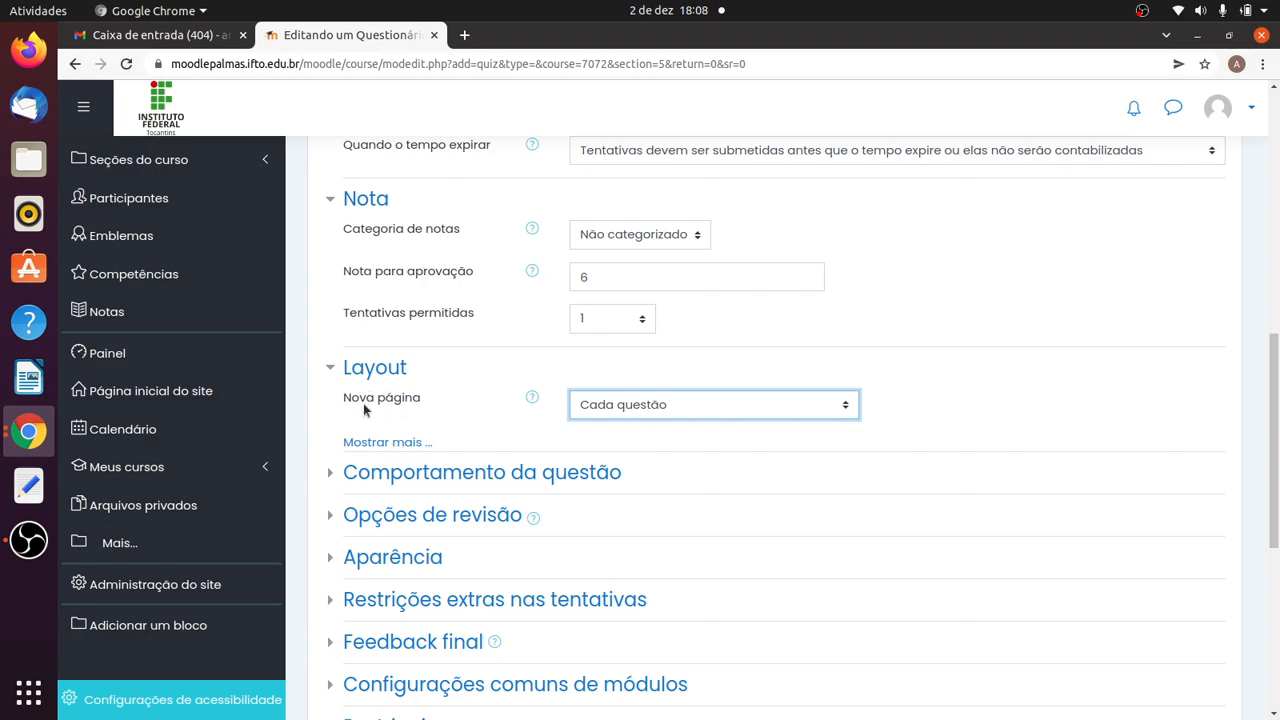
left_click(330, 477)
scroll(765, 423, "down", 2)
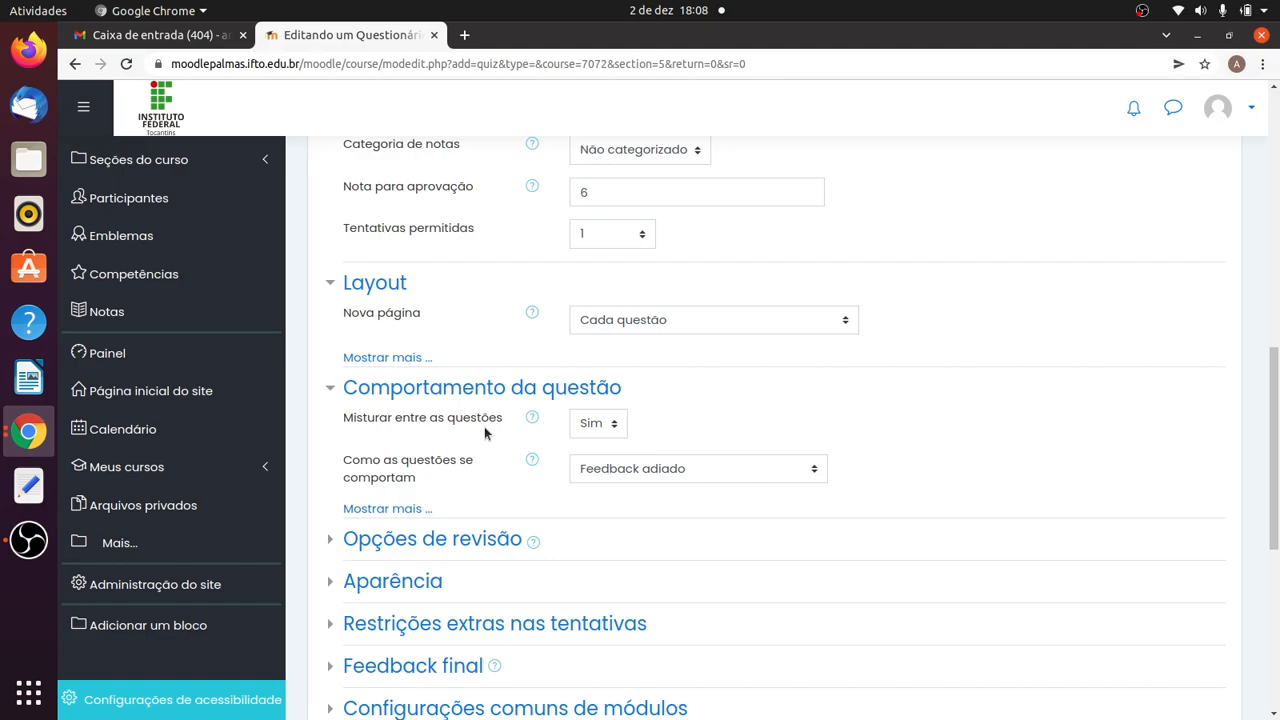
left_click(613, 425)
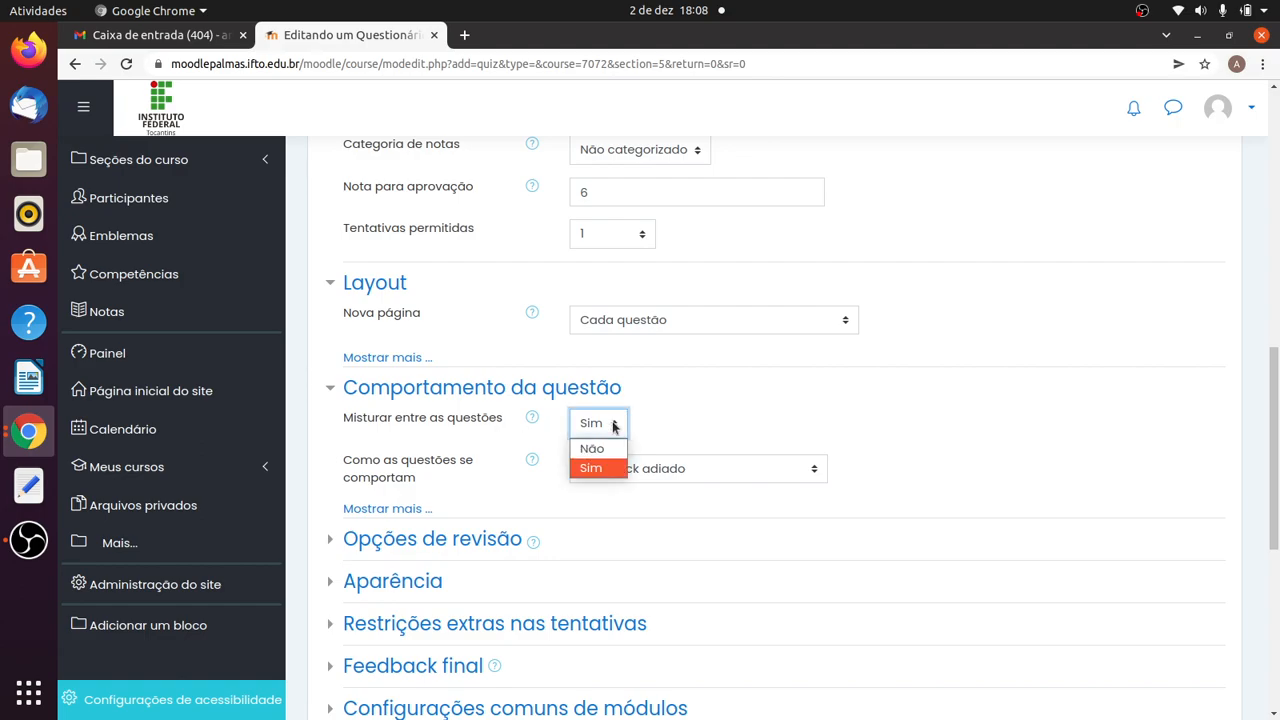
left_click(613, 425)
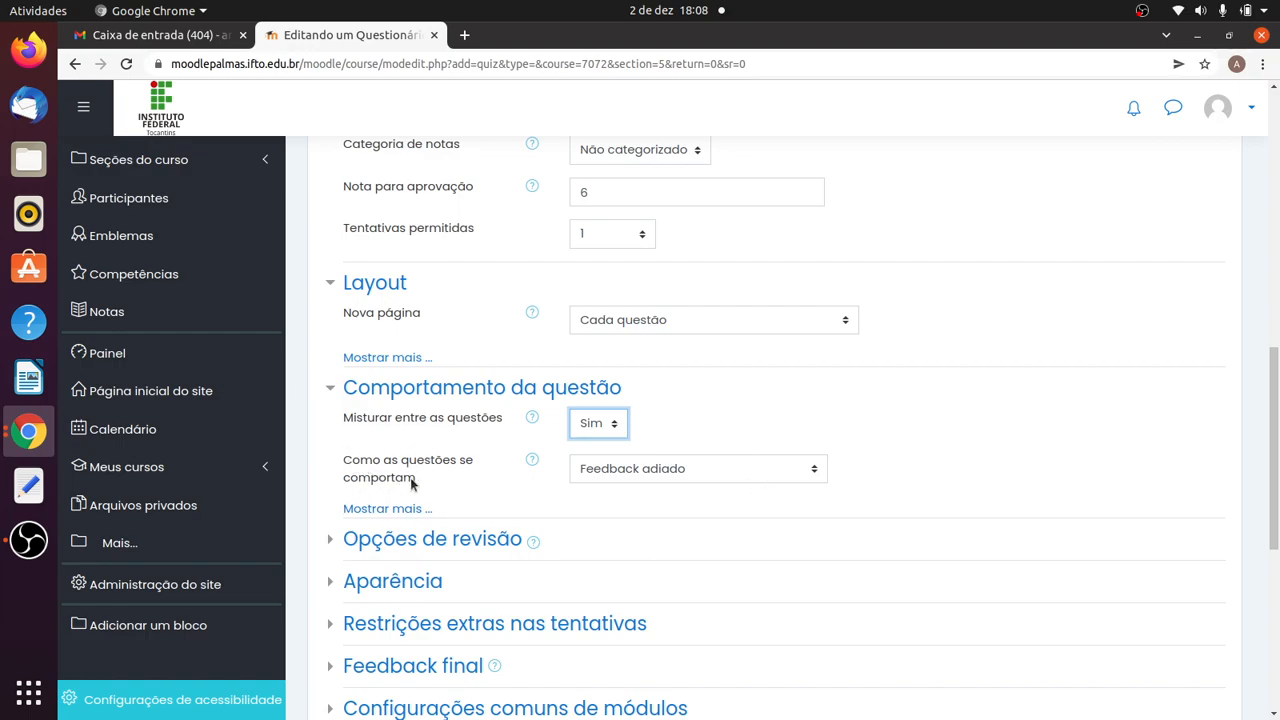
Try the question behaviours "Feedback imediato" and "Interativo com multiplas tentativas", and return the setting to "Feedback adiado"
left_click(689, 469)
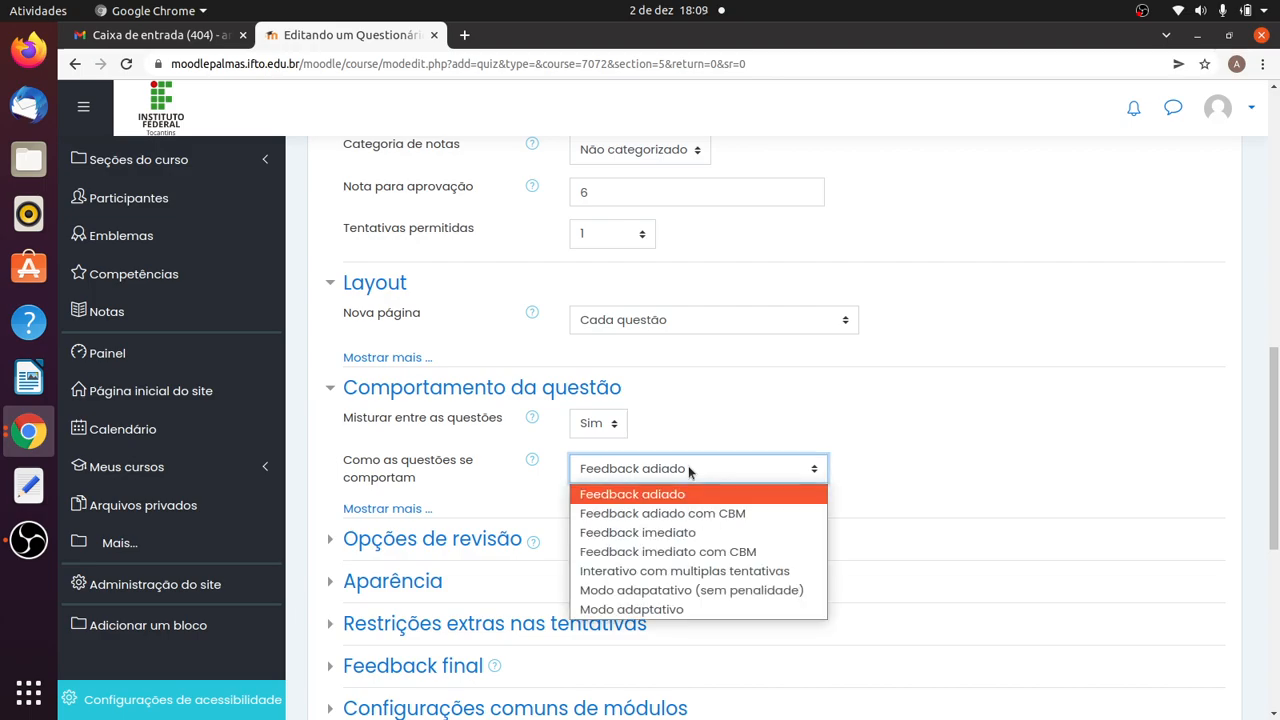
left_click(662, 534)
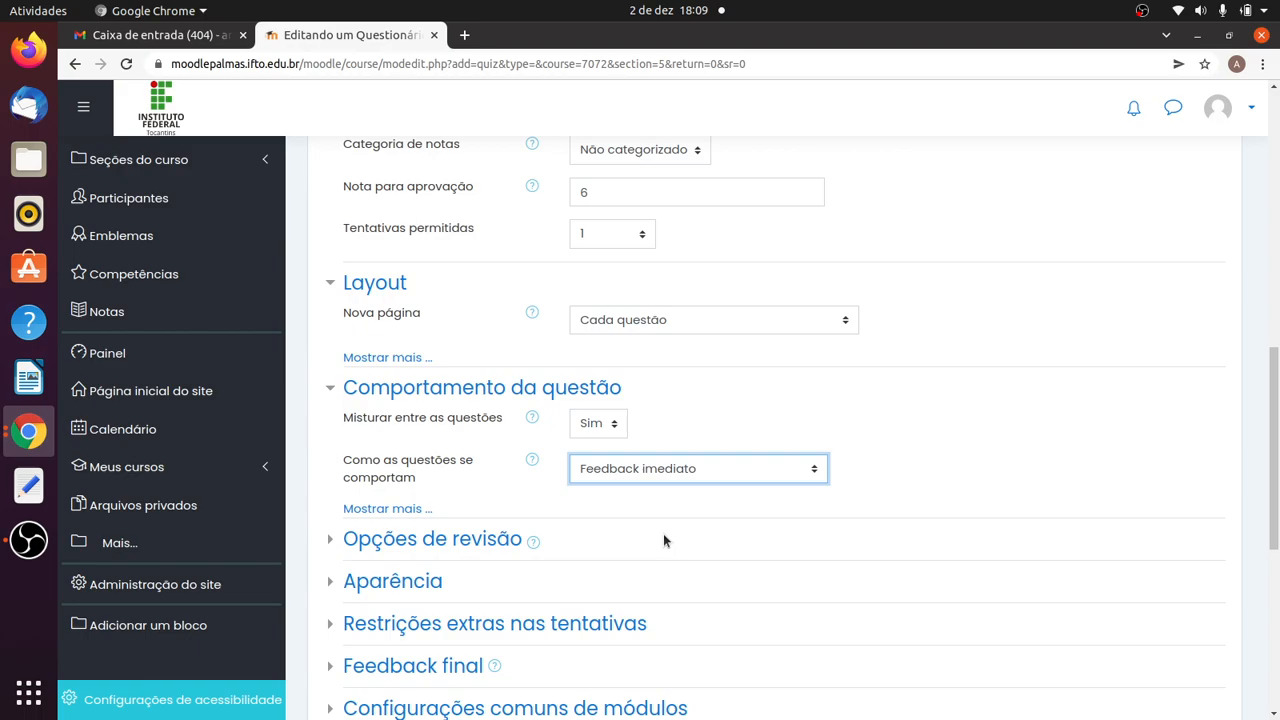
left_click(686, 467)
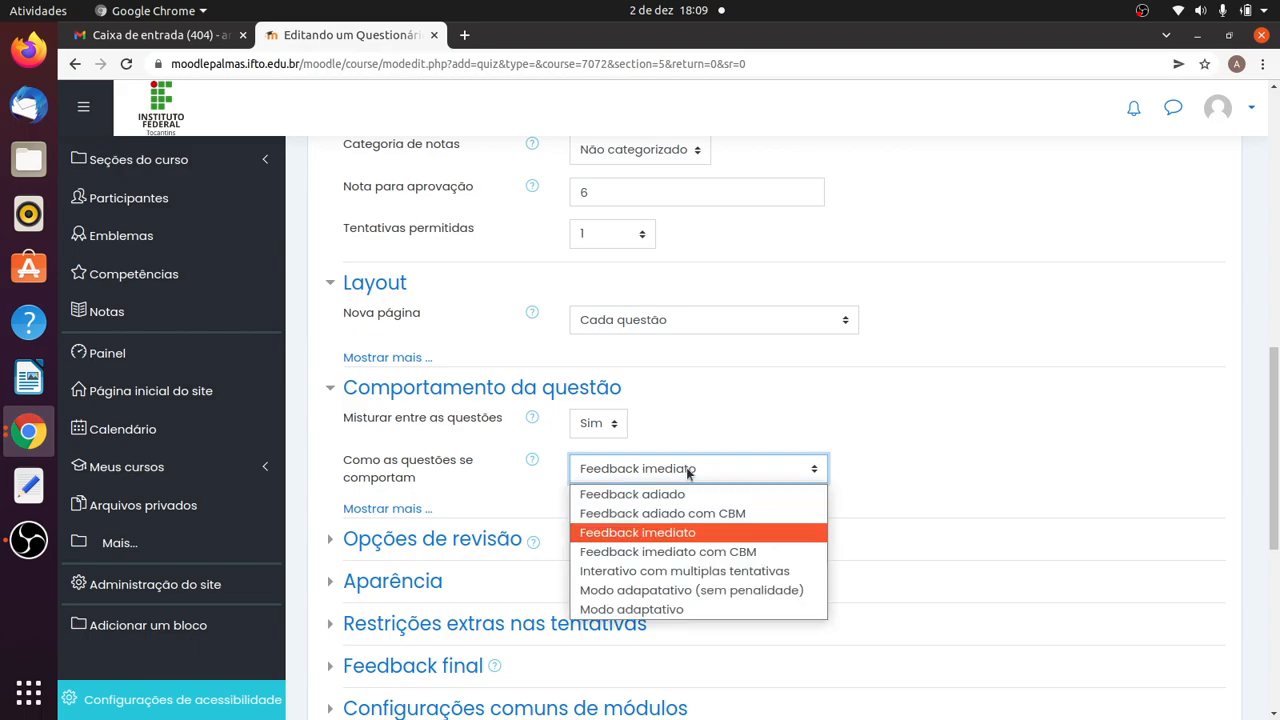
left_click(783, 572)
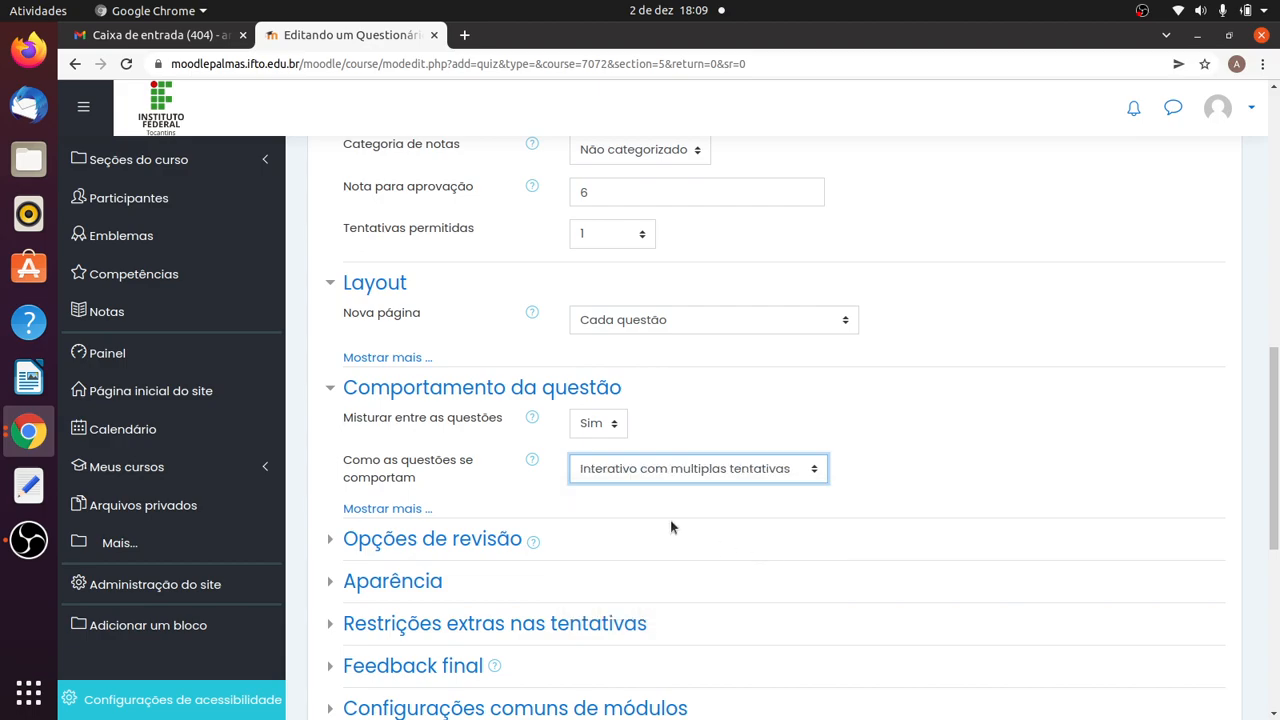
left_click(720, 470)
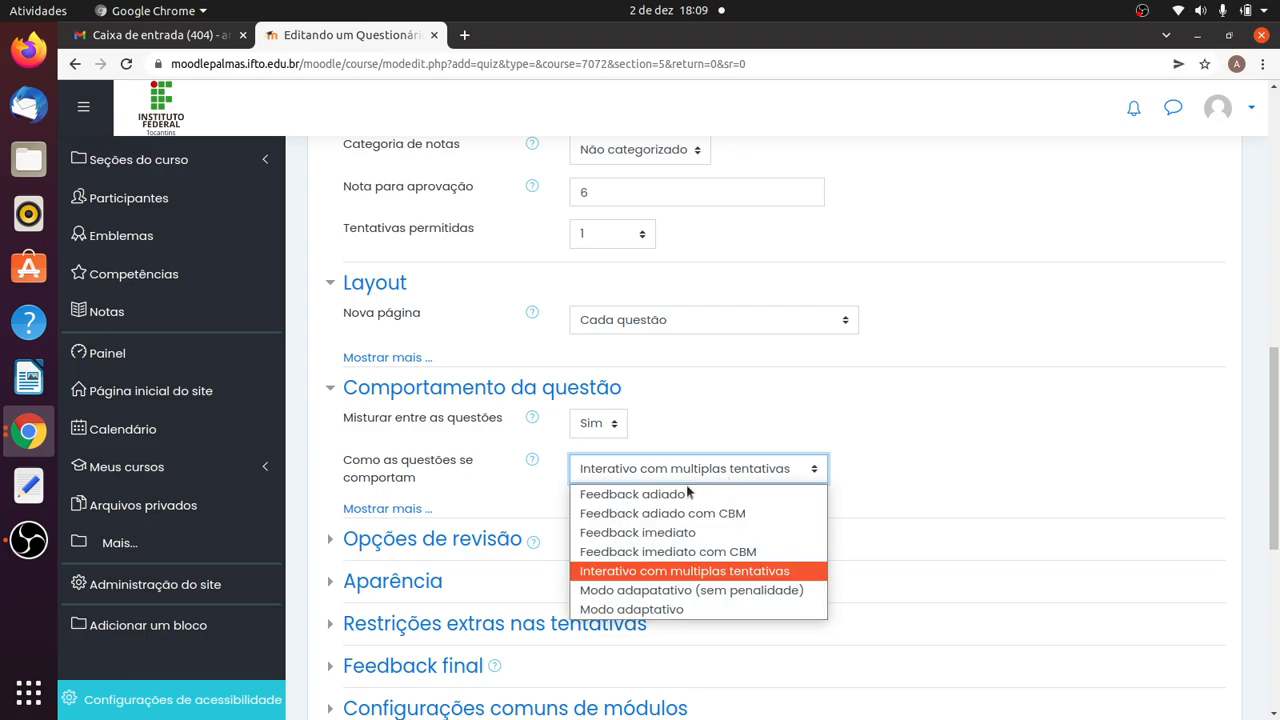
left_click(710, 494)
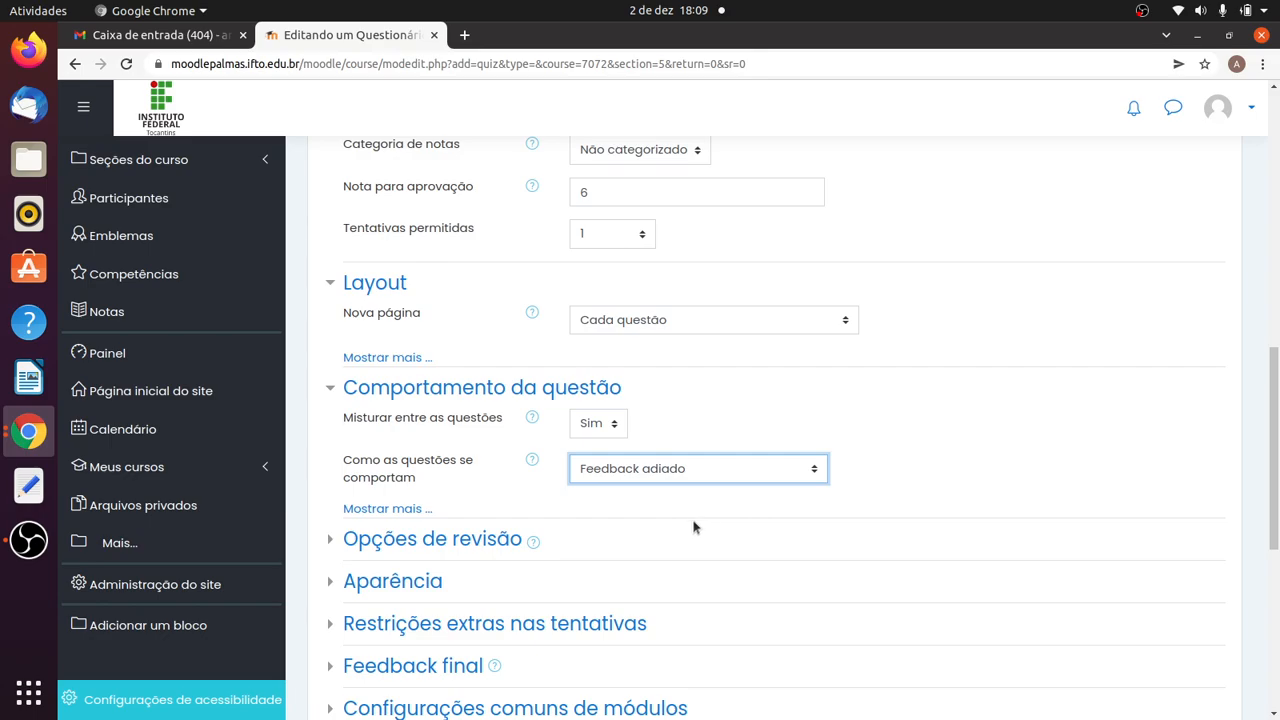
Expand the Aparência section and review its user picture and decimal place settings
scroll(690, 515, "down", 1)
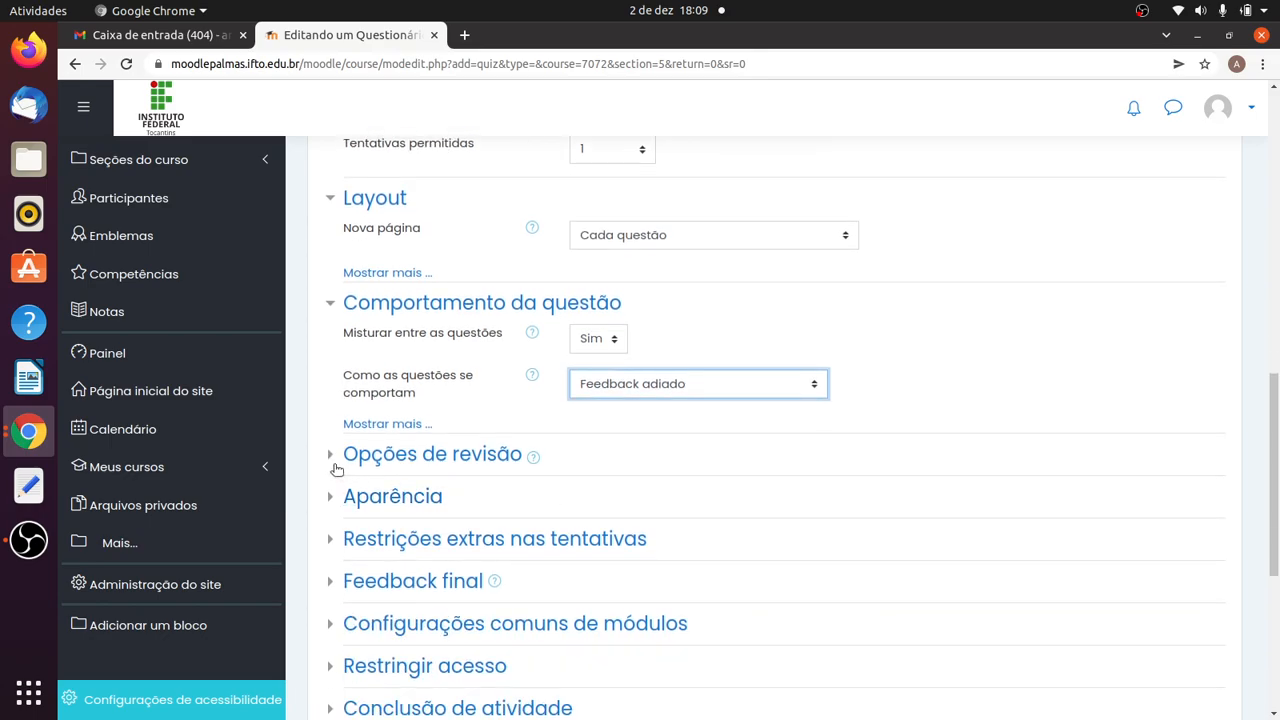
scroll(440, 463, "down", 1)
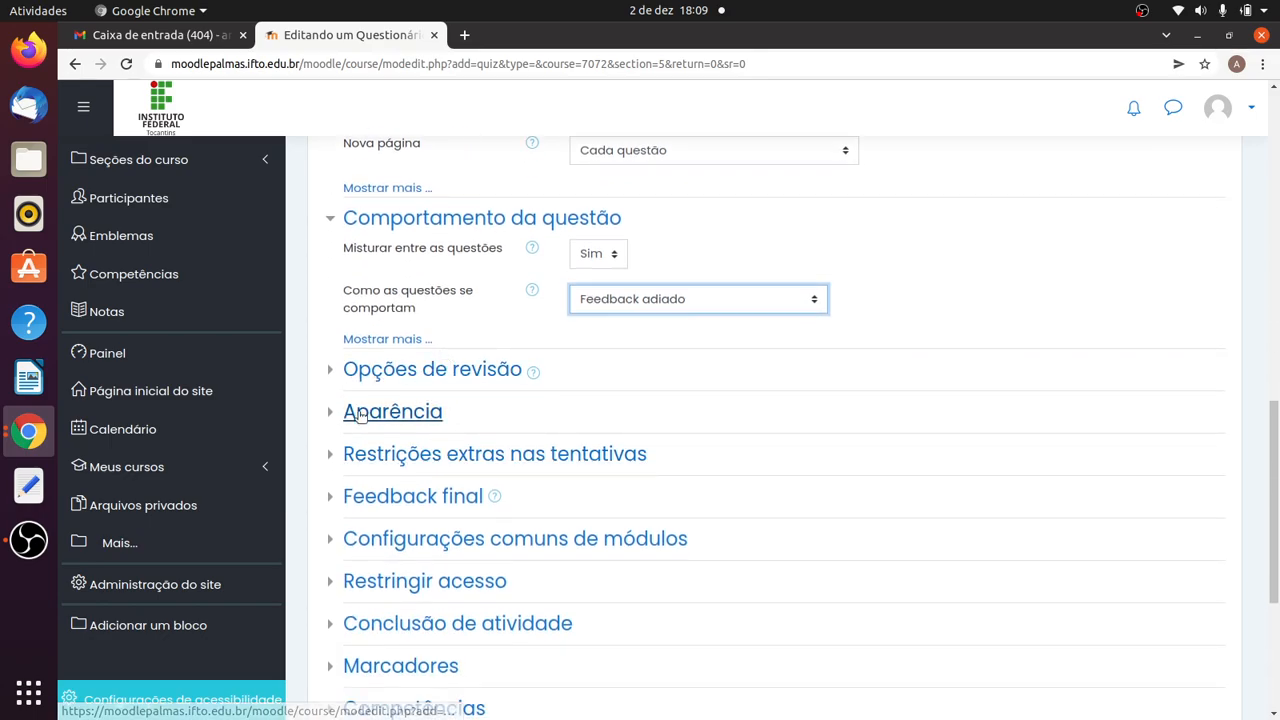
left_click(333, 416)
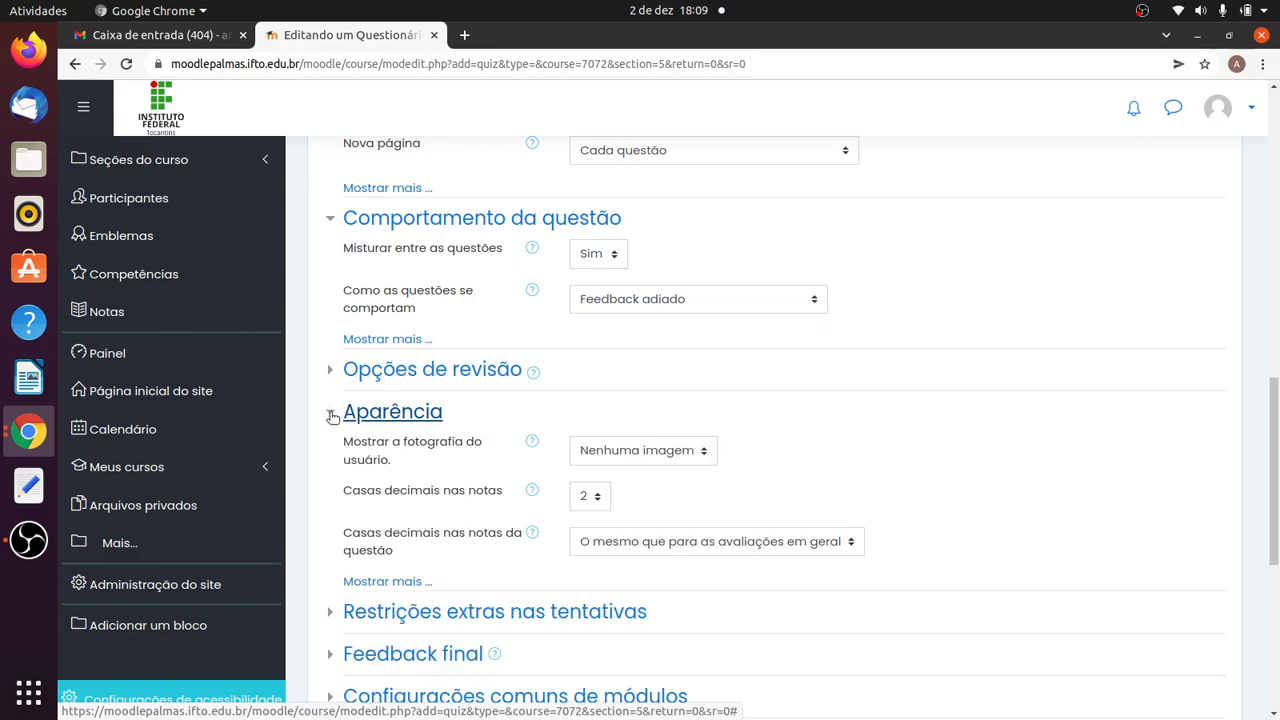
scroll(351, 434, "down", 2)
scroll(600, 450, "down", 2)
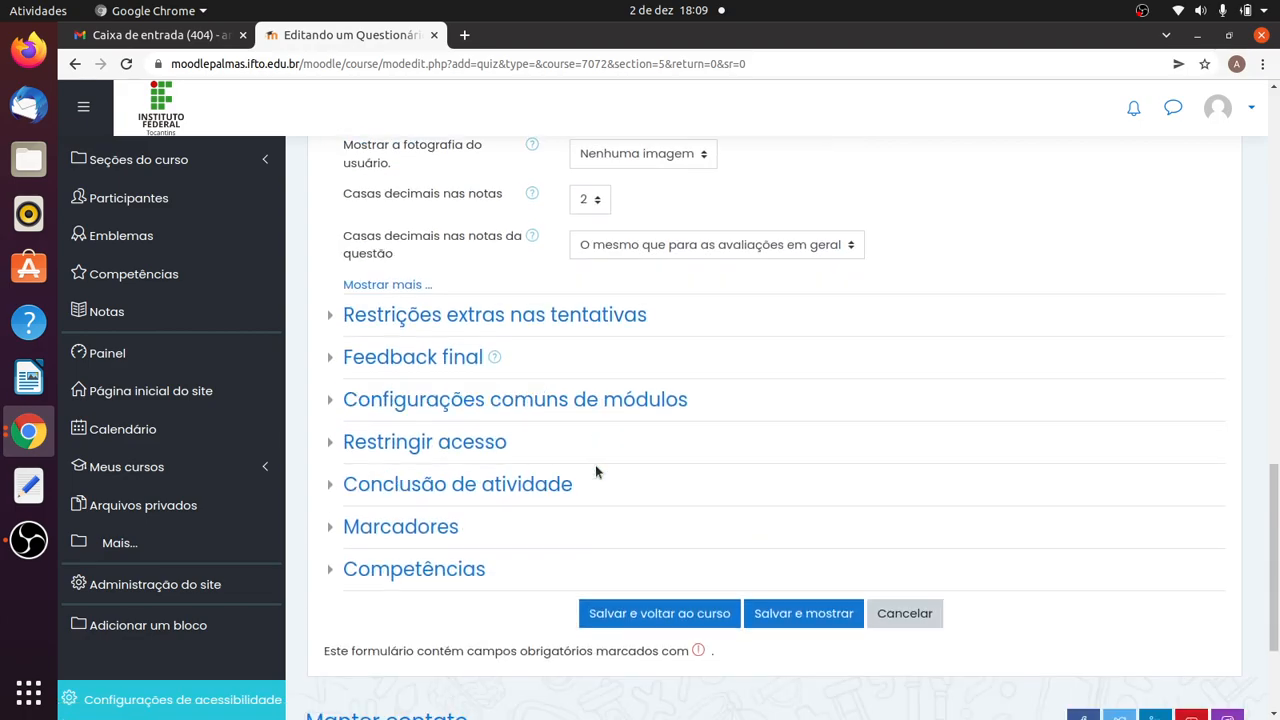
In Feedback final, enter the comment "Parabéns." for the 100% boundary and set the lower grade boundary to 50%
left_click(331, 361)
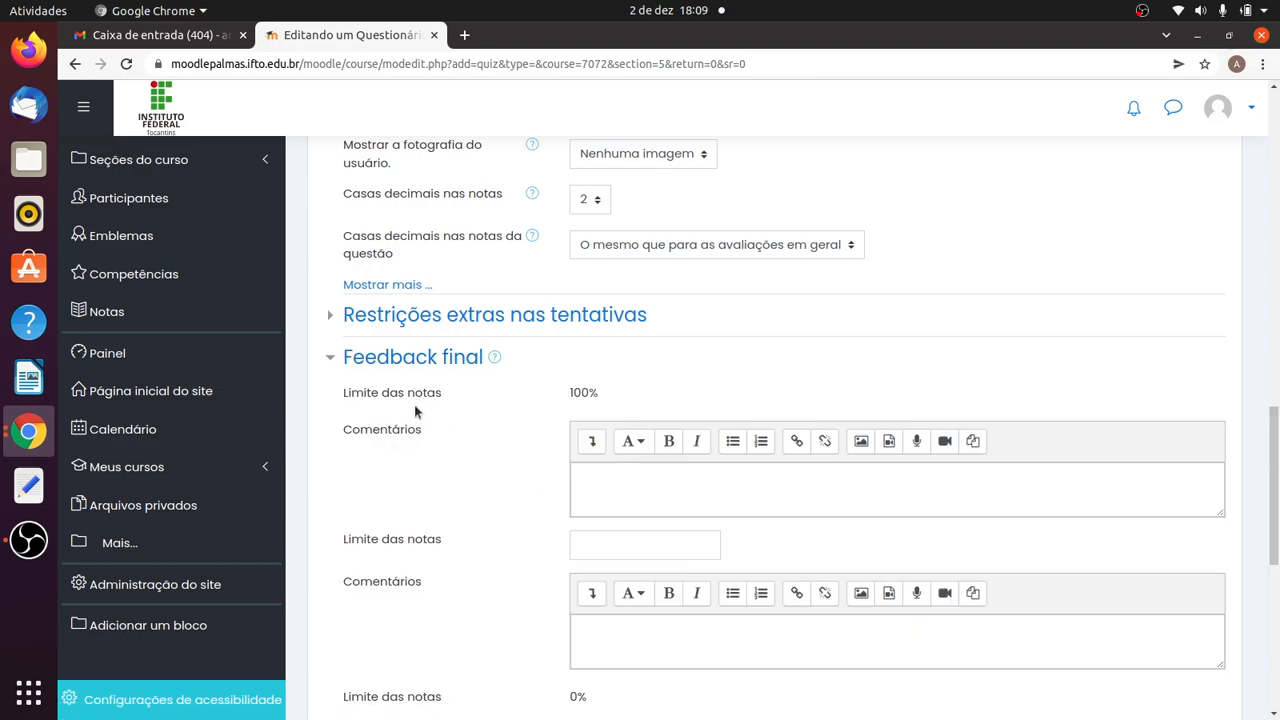
left_click(613, 479)
type("Par")
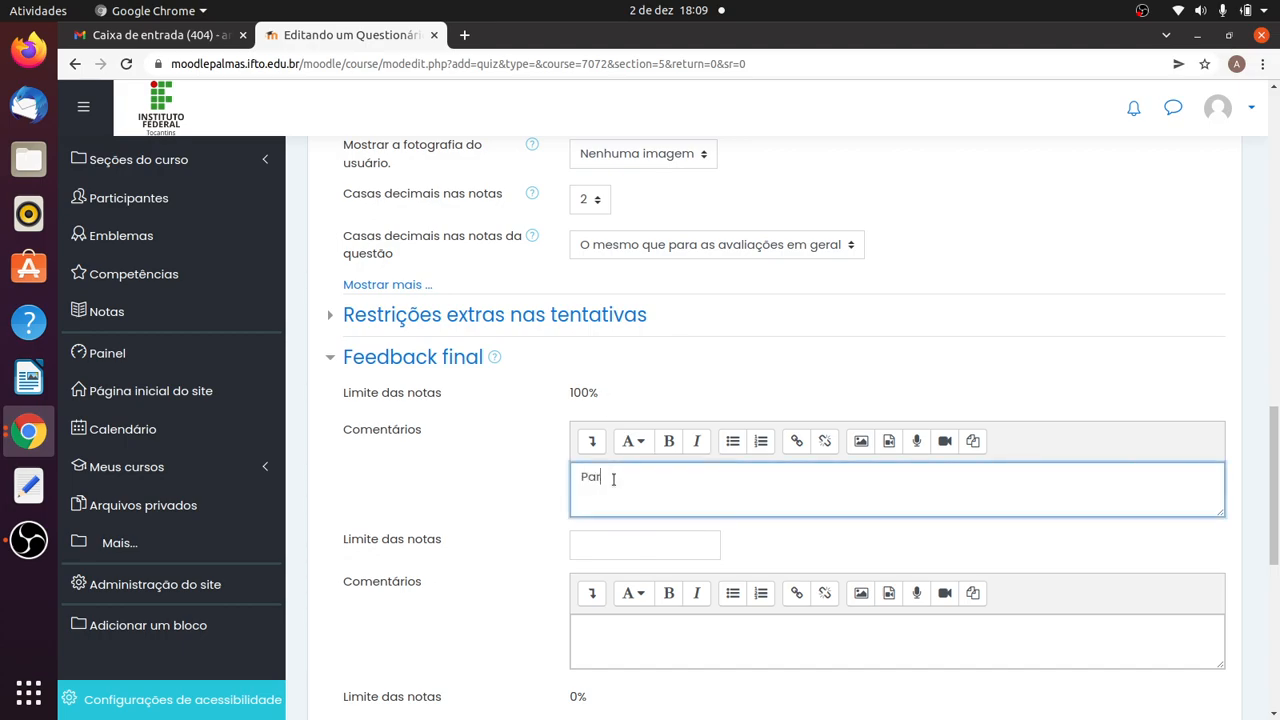
type("abéns.")
left_click(643, 540)
type("50")
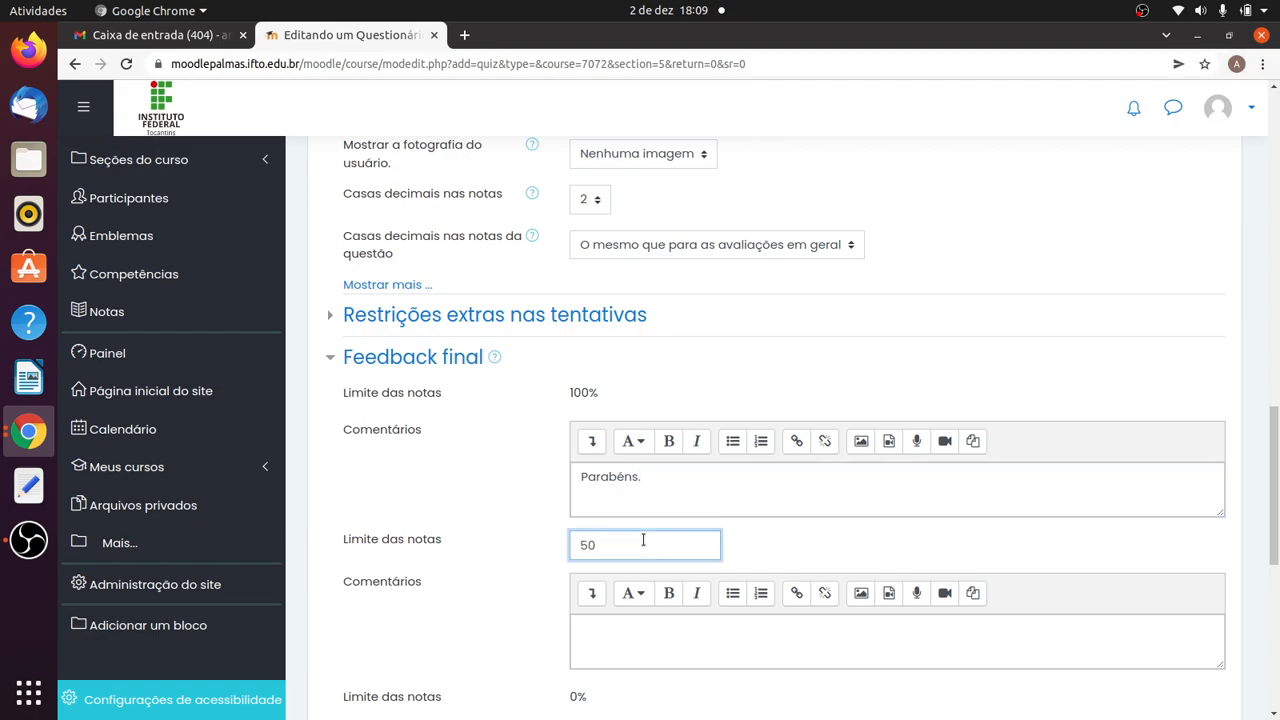
type("%")
Enter "Vamos estudar mais um pouquinho." as the feedback comment for grades below the 50% boundary
left_click(583, 645)
type("Va")
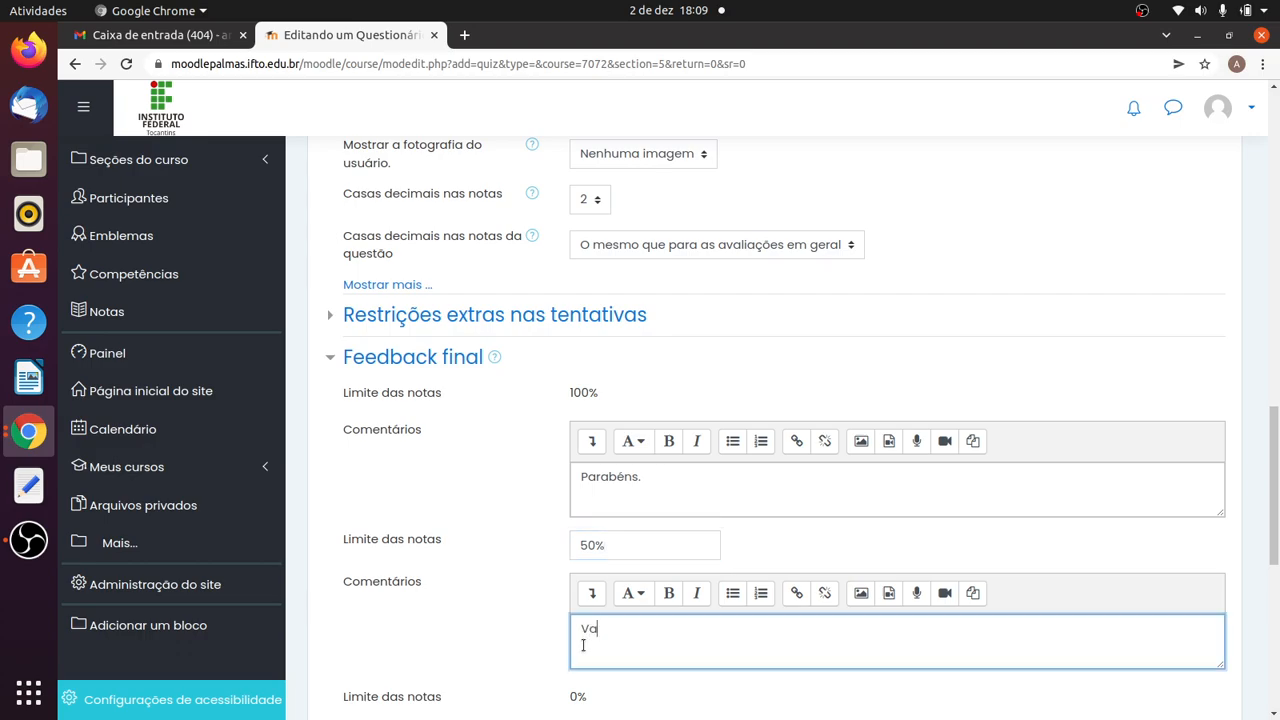
type("mos estudar mais")
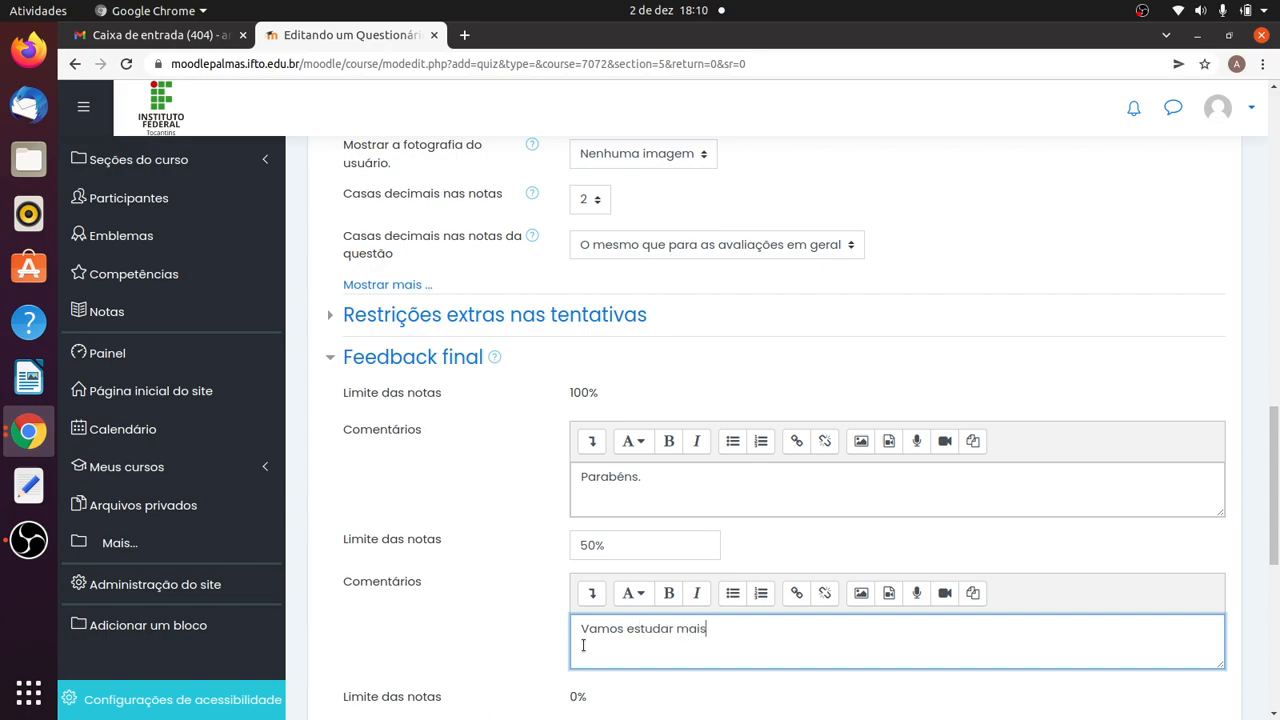
type(" um poquinho.")
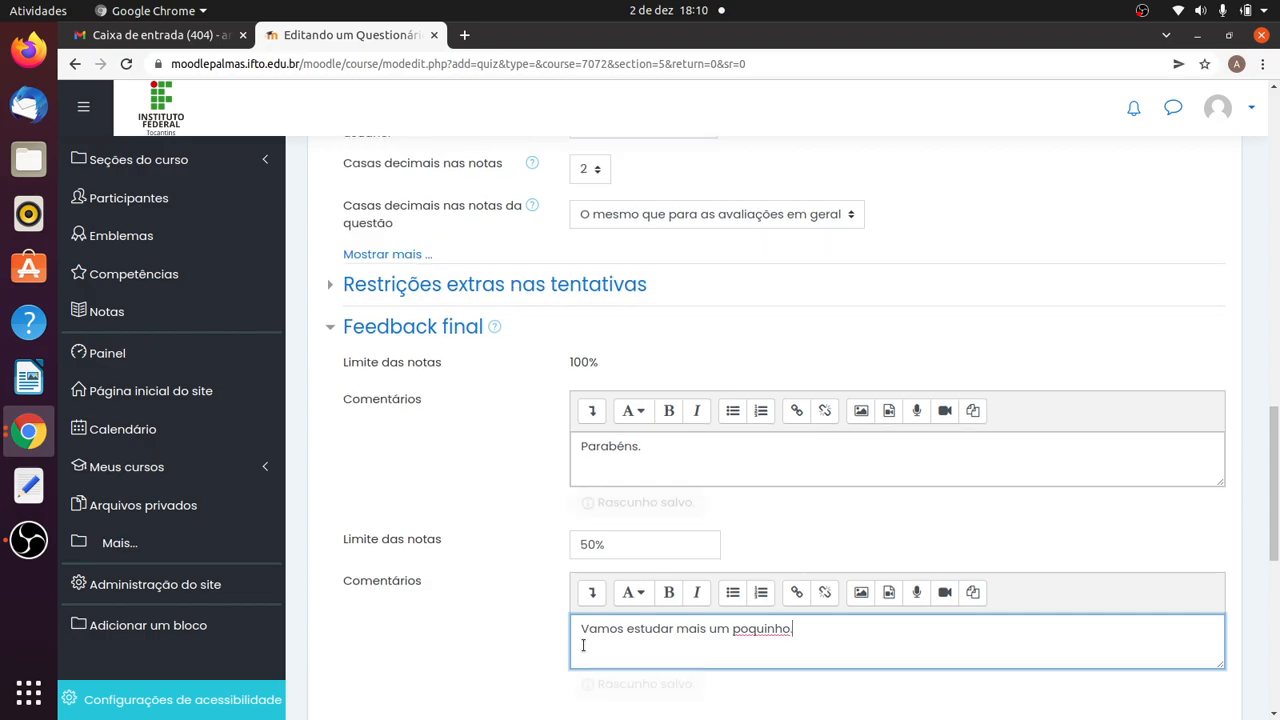
left_click(745, 629)
type("u")
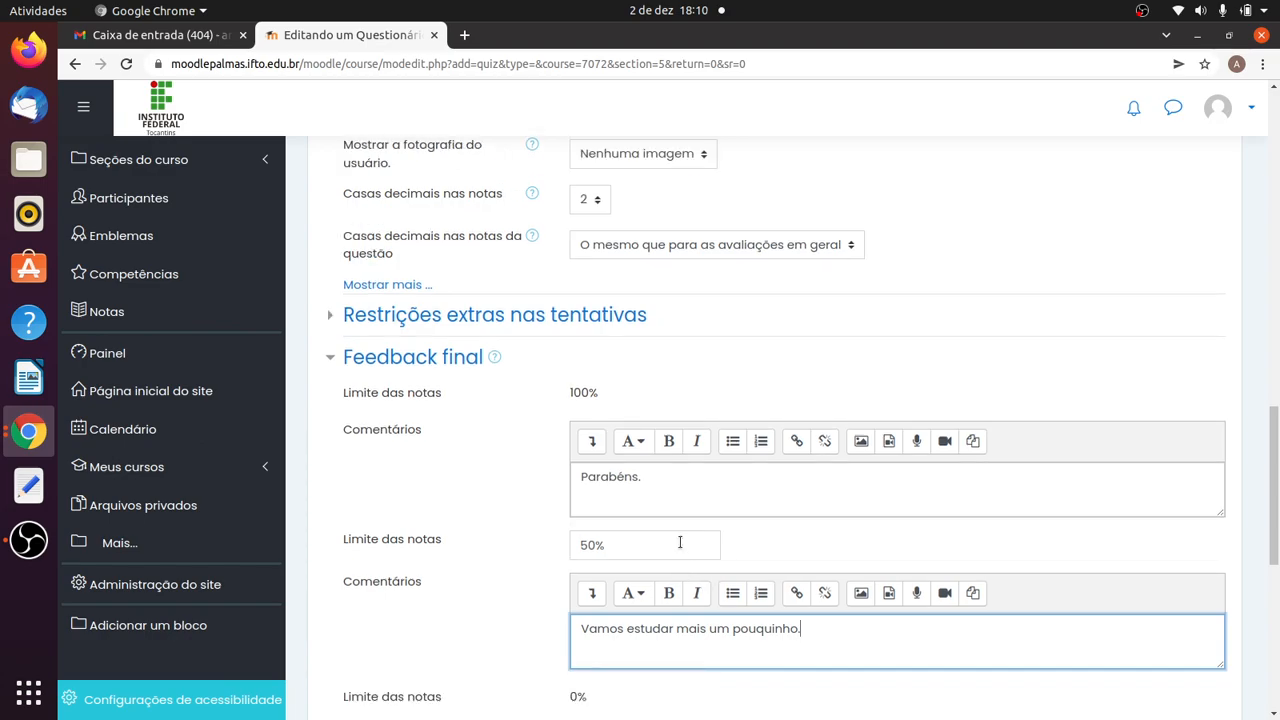
Expand the common module settings and review the availability, ID number and group mode options
scroll(700, 510, "down", 1)
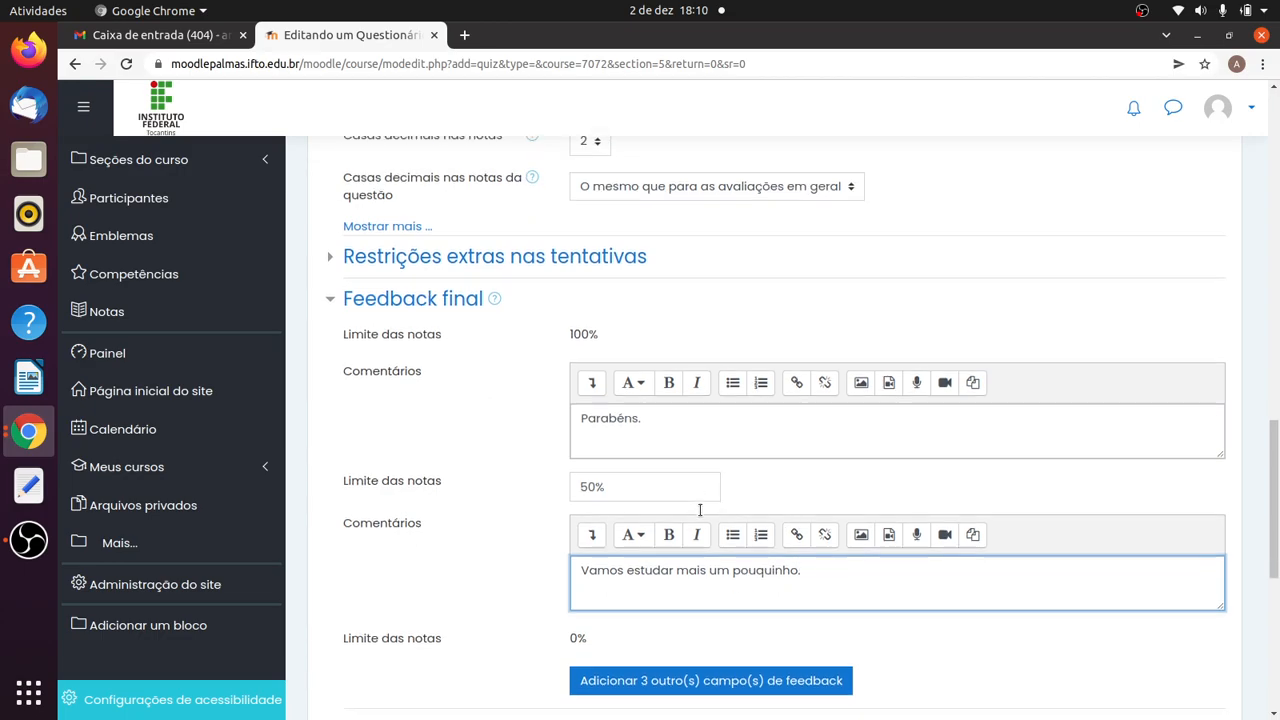
scroll(700, 510, "down", 2)
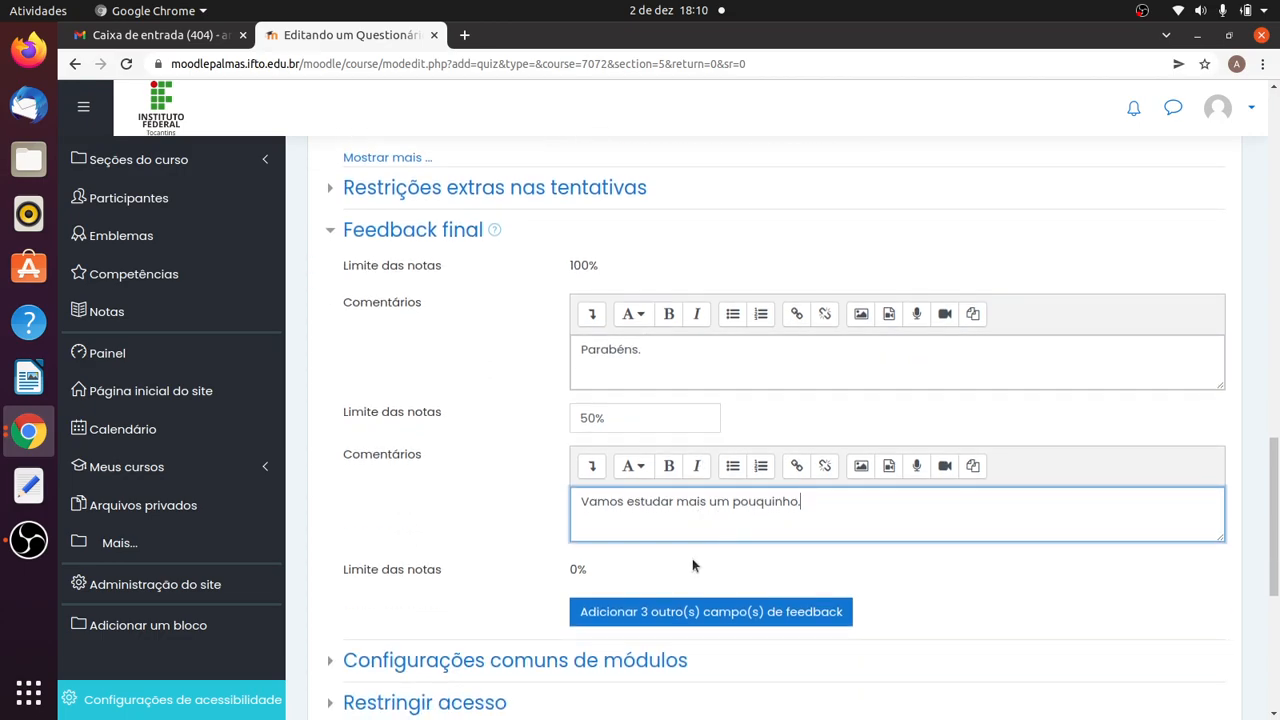
scroll(690, 562, "down", 3)
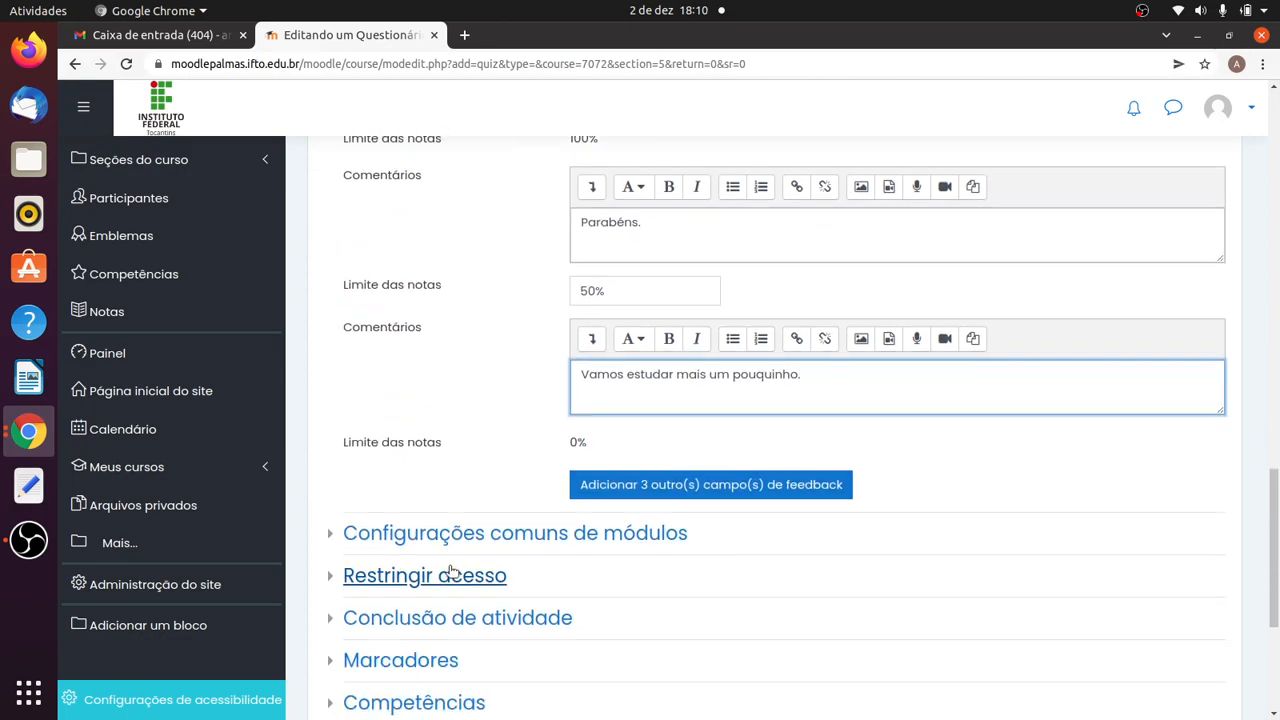
left_click(333, 537)
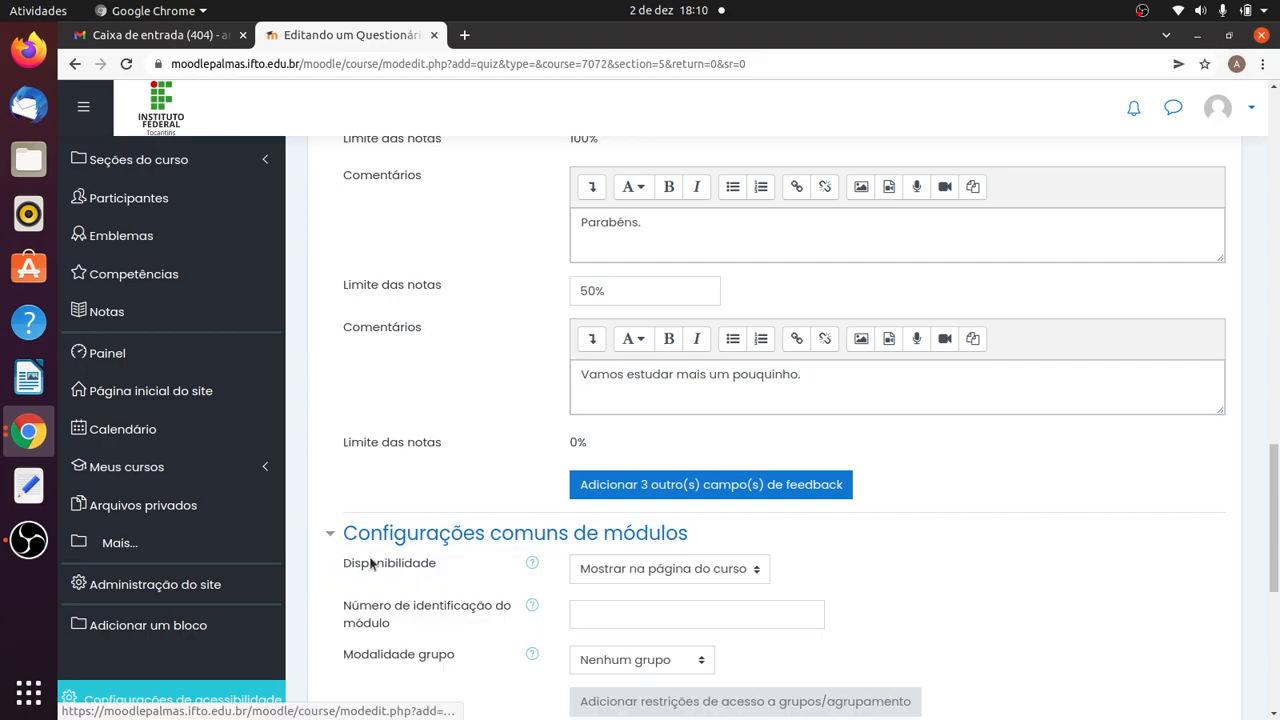
scroll(398, 559, "down", 3)
scroll(517, 511, "down", 3)
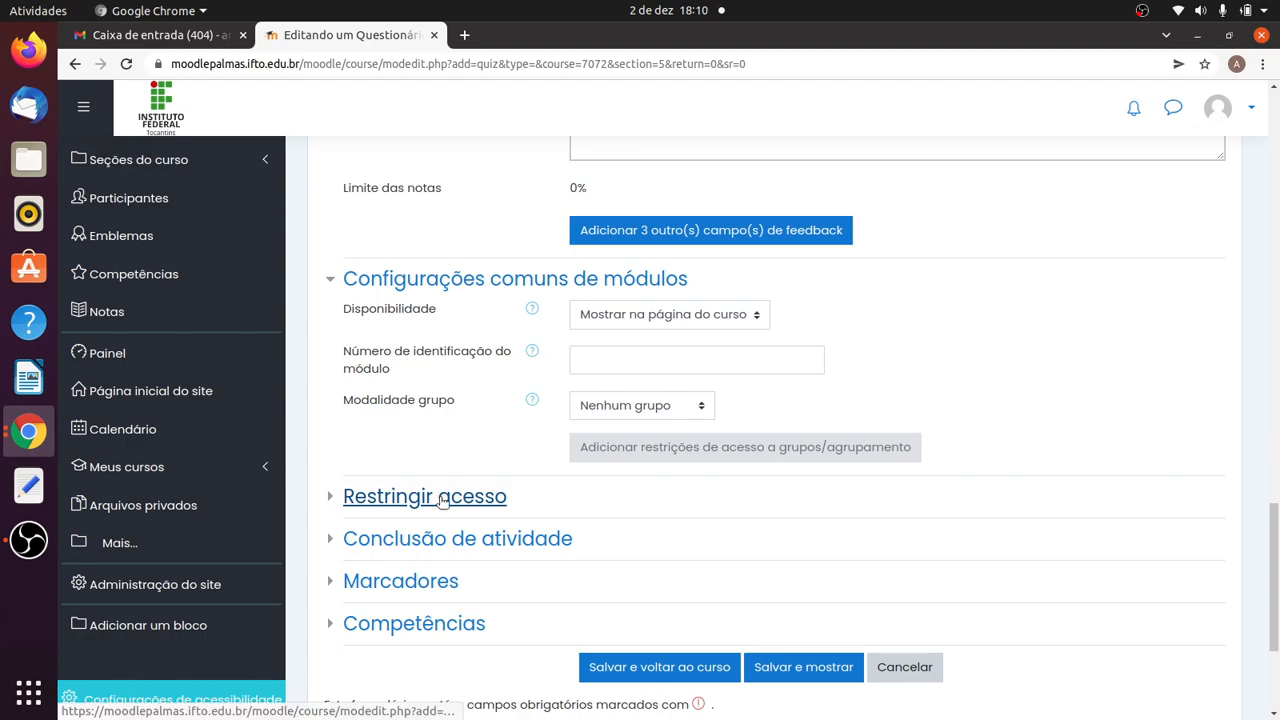
Expand the Conclusão de atividade section to review its completion settings, and save the quiz and display it
left_click(332, 538)
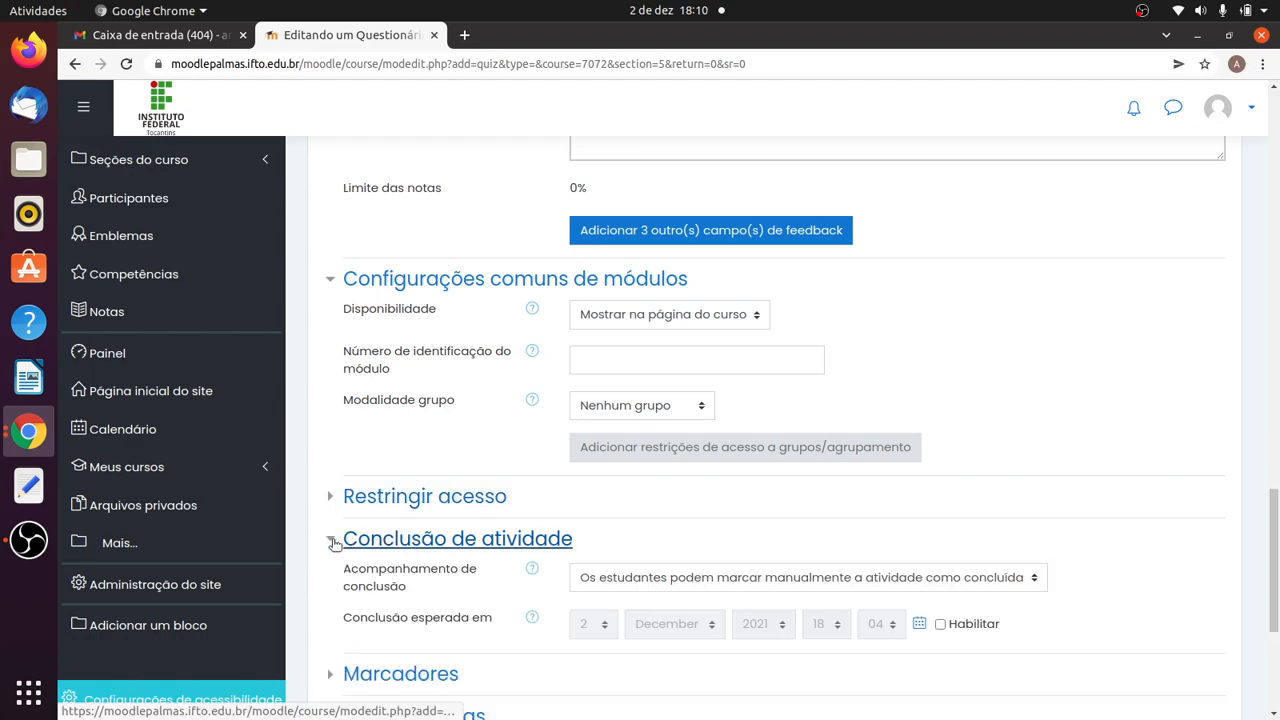
scroll(530, 543, "down", 3)
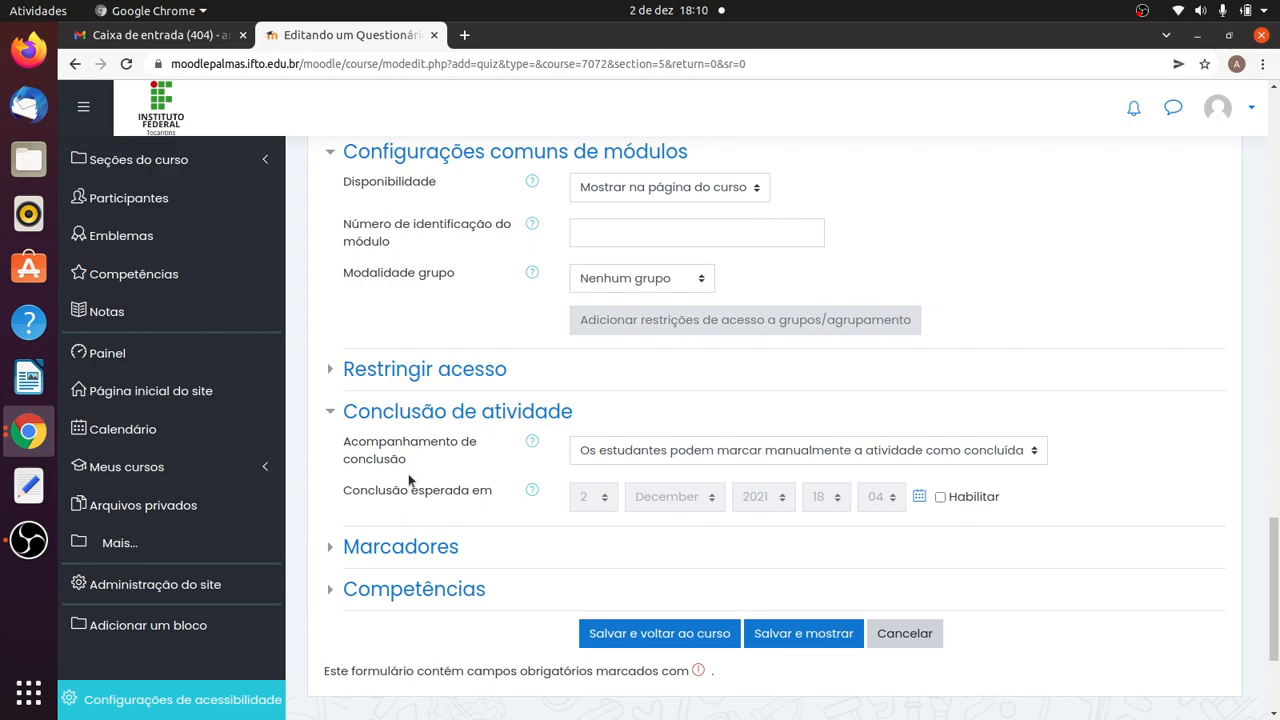
scroll(580, 605, "down", 1)
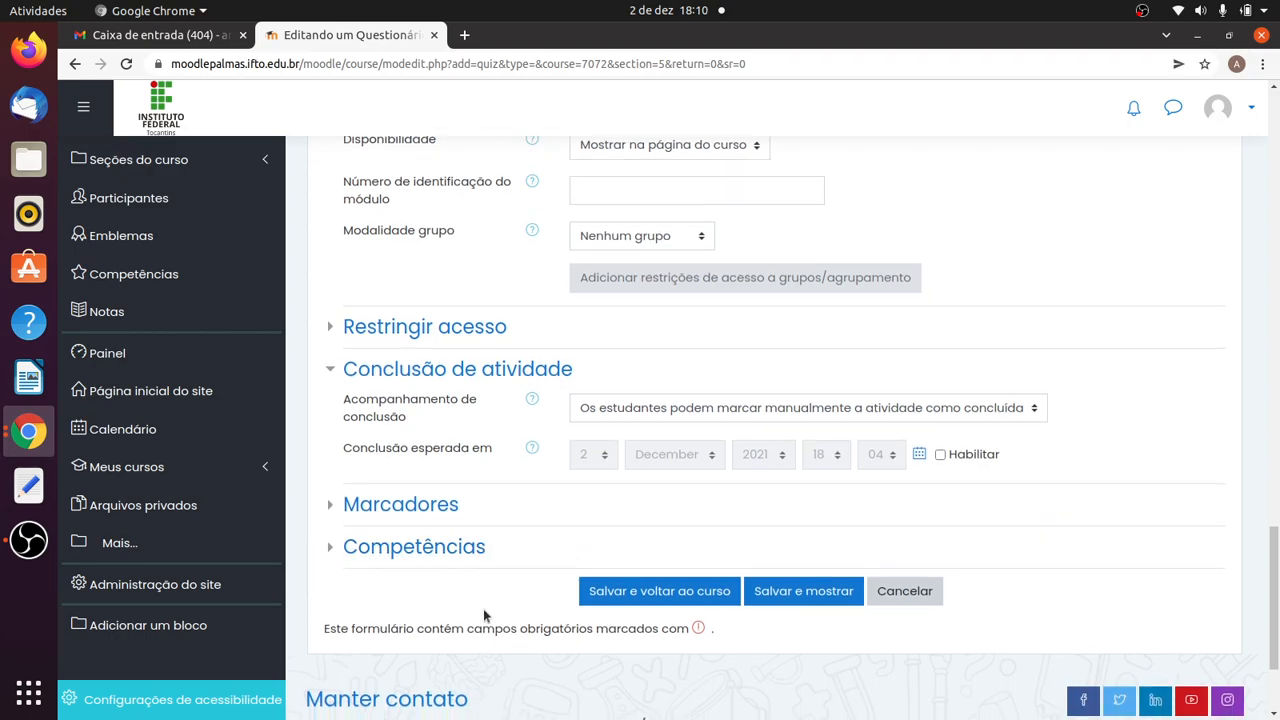
left_click(799, 593)
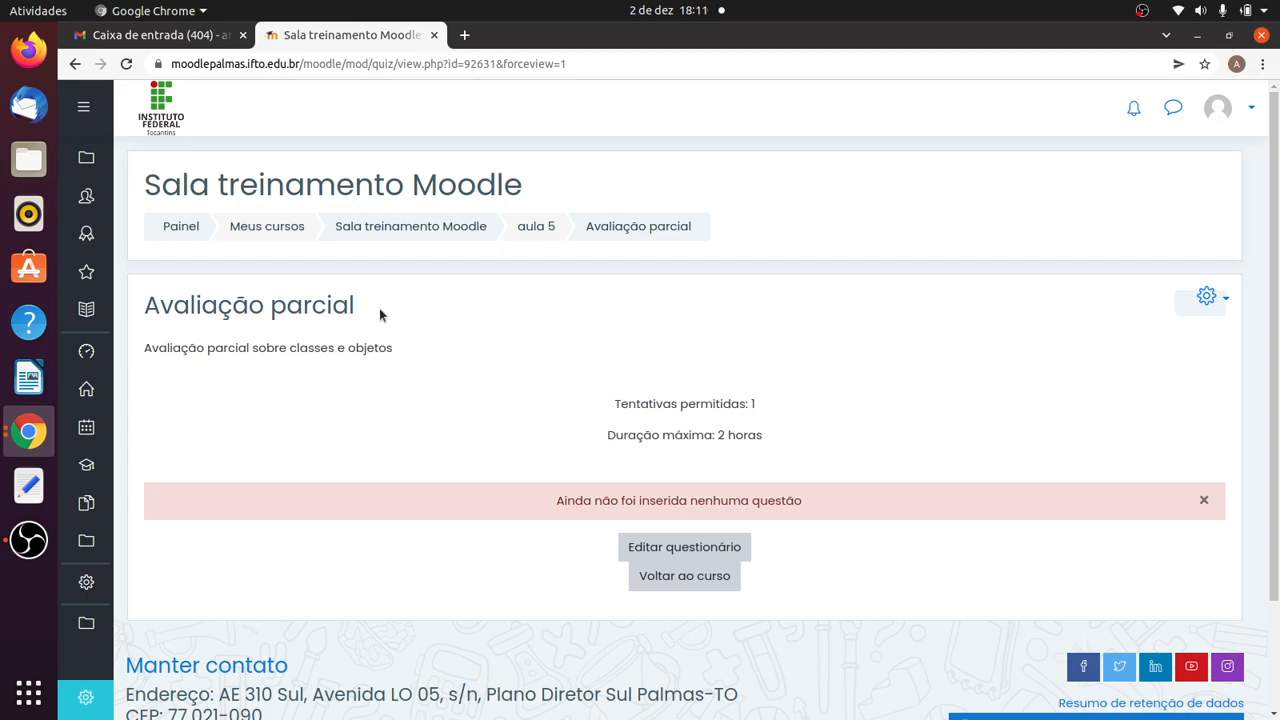
Check the allowed attempts and maximum duration on the quiz page, and open the quiz for editing
left_click_drag(595, 398, 779, 408)
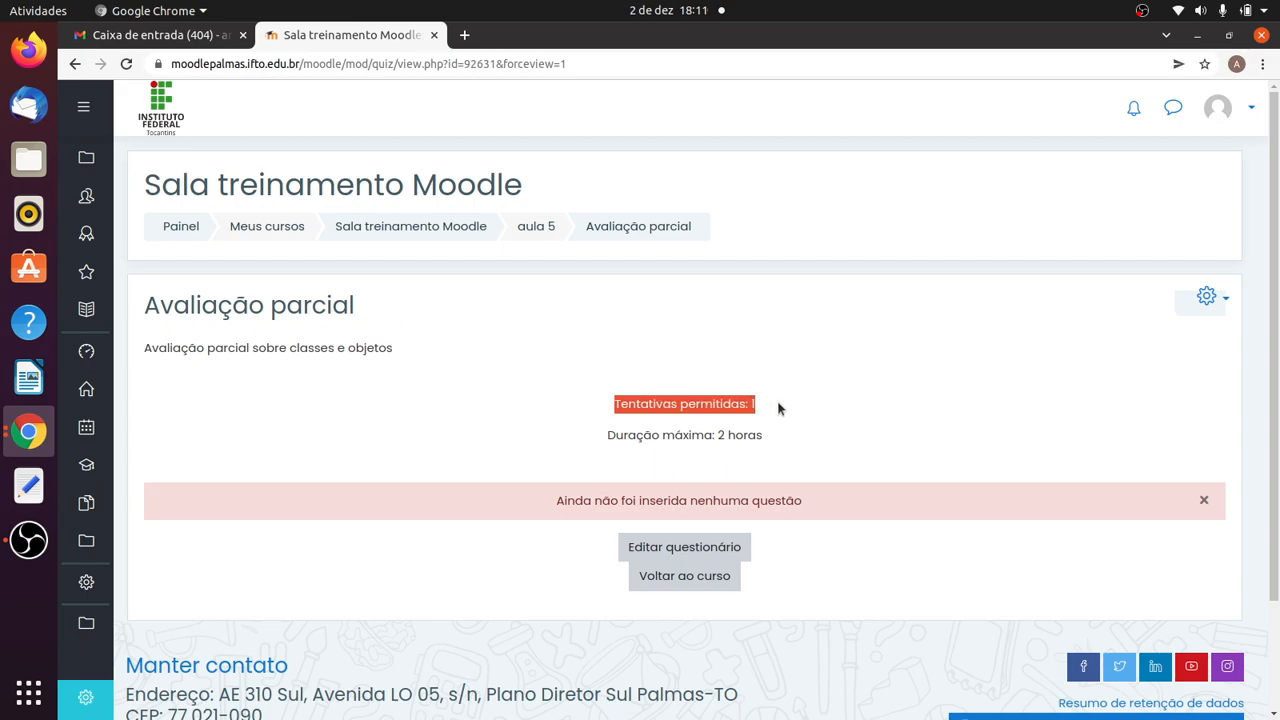
left_click_drag(791, 431, 591, 443)
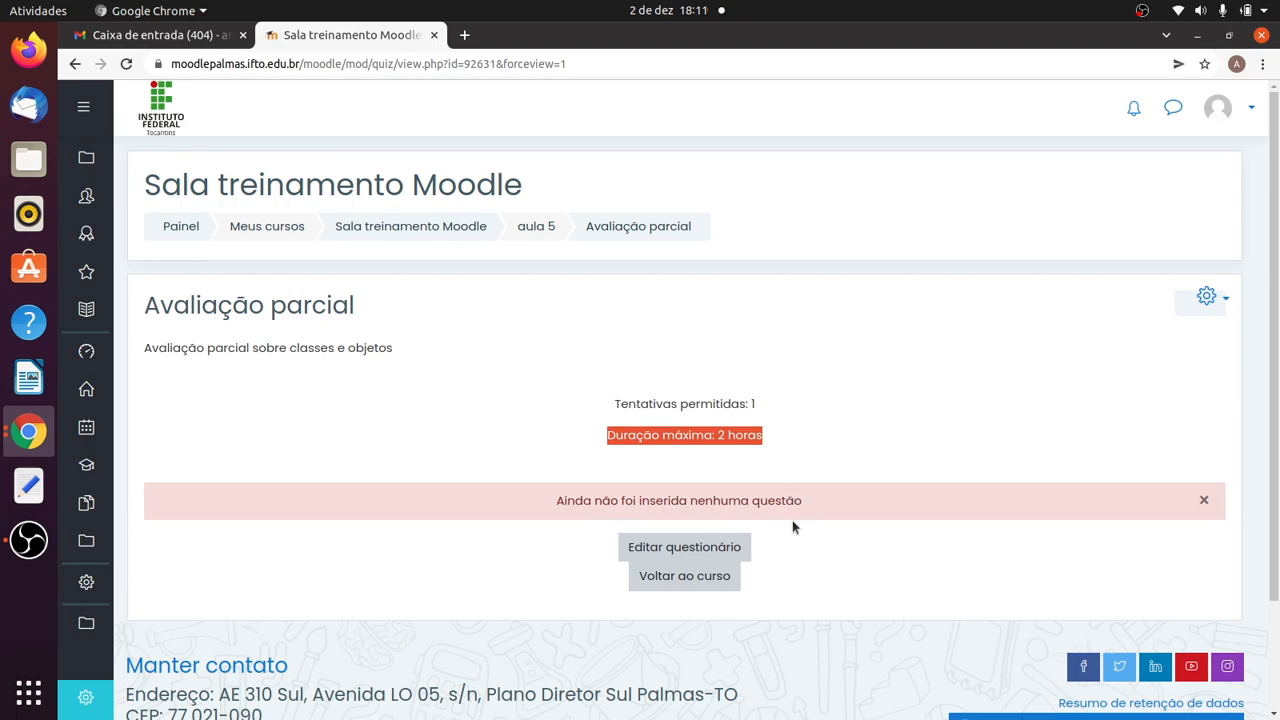
left_click(718, 548)
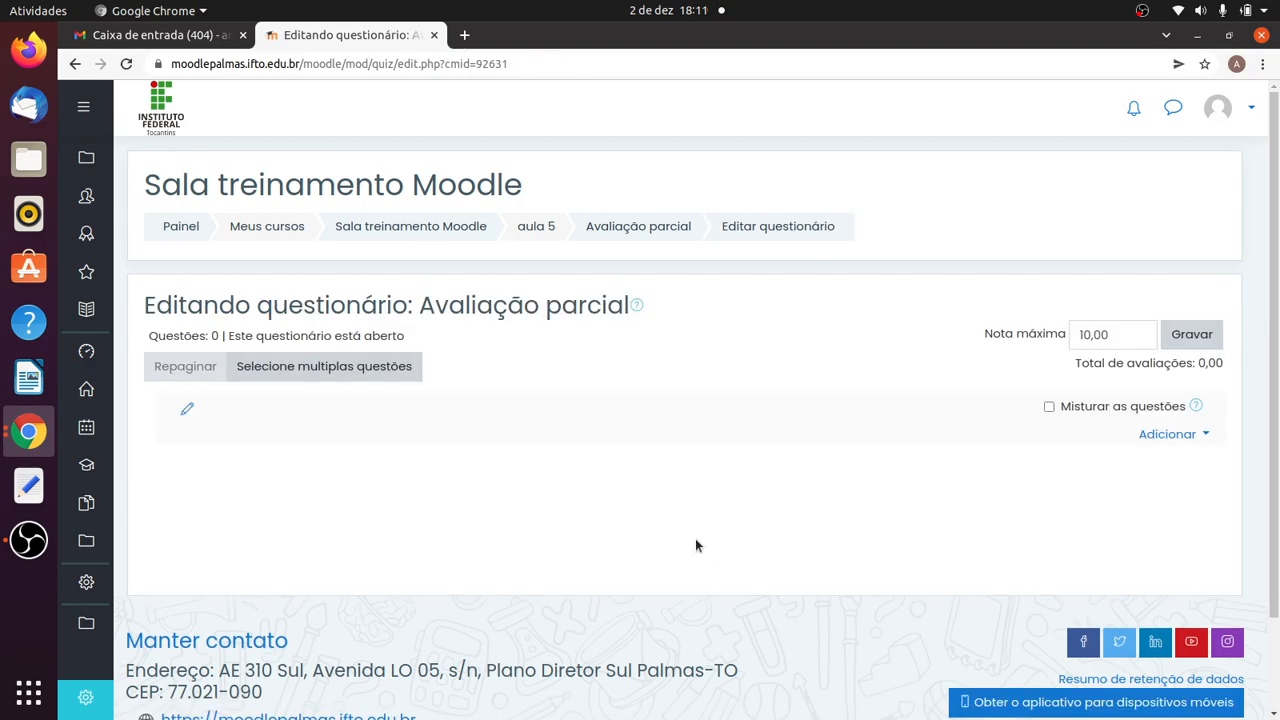
Add a new question of the type Múltipla escolha to the quiz
left_click(1172, 437)
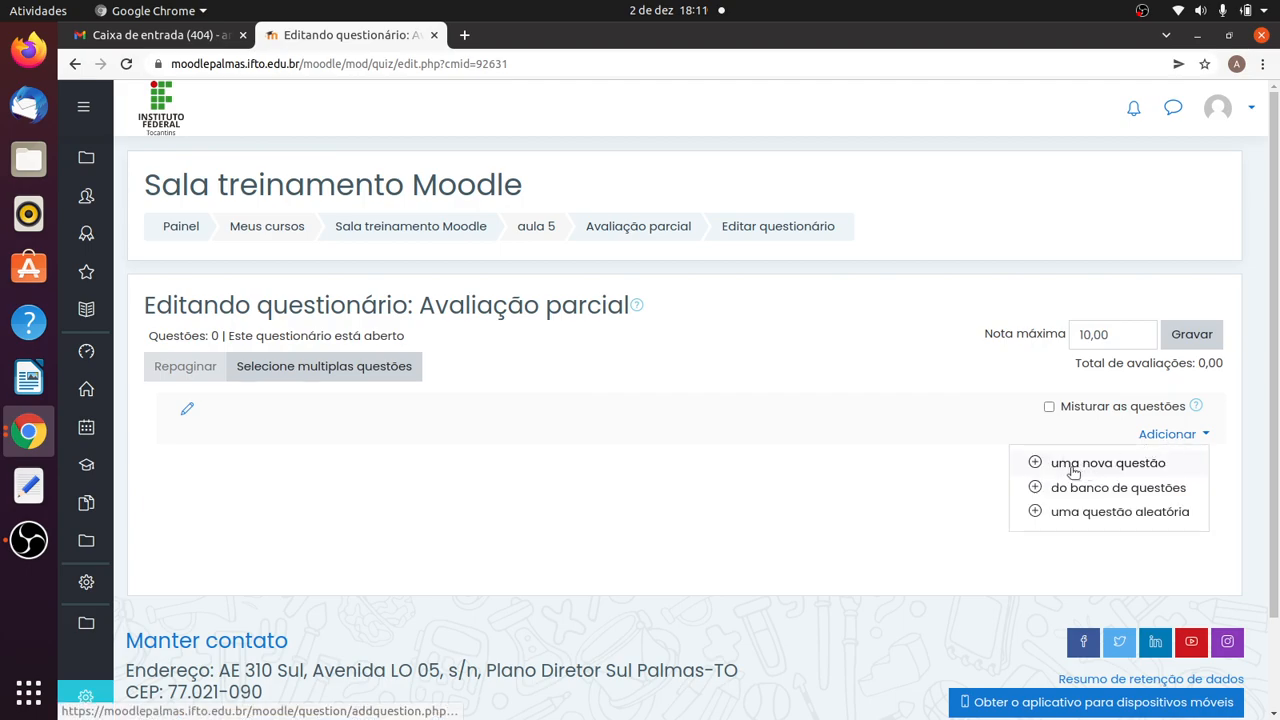
left_click(1125, 466)
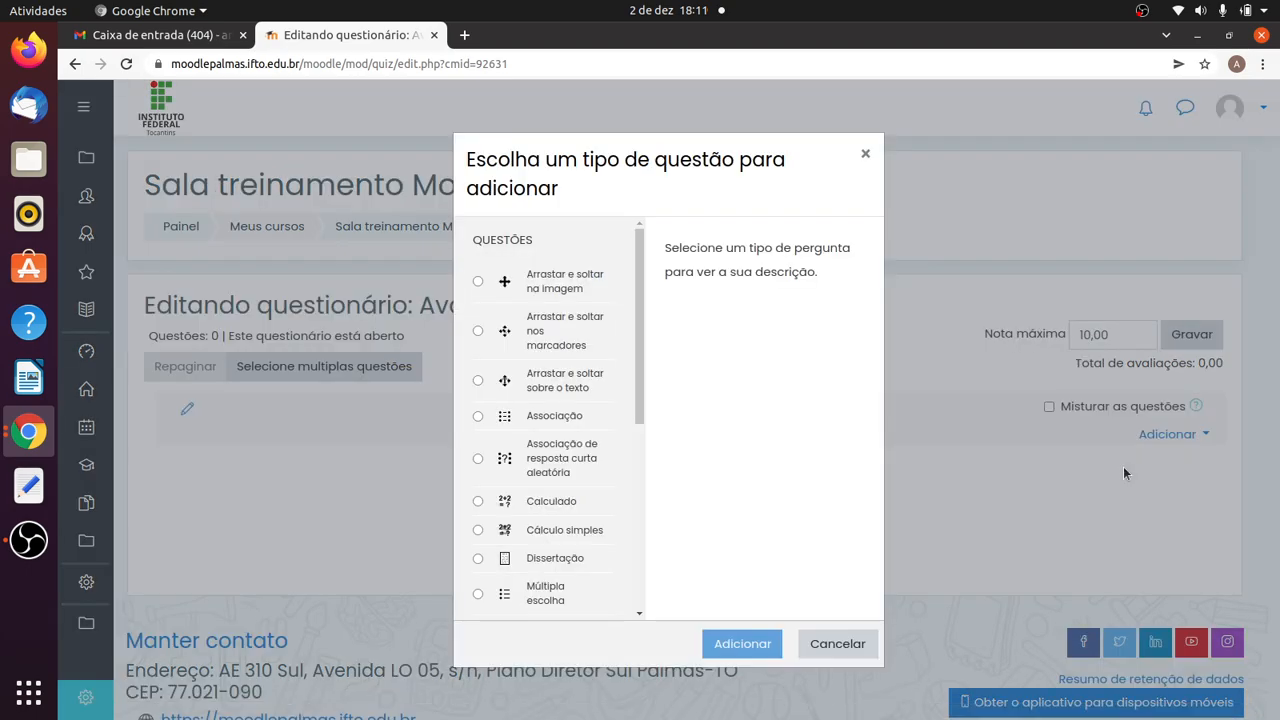
left_click_drag(643, 322, 643, 385)
scroll(643, 385, "down", 3)
scroll(638, 385, "up", 3)
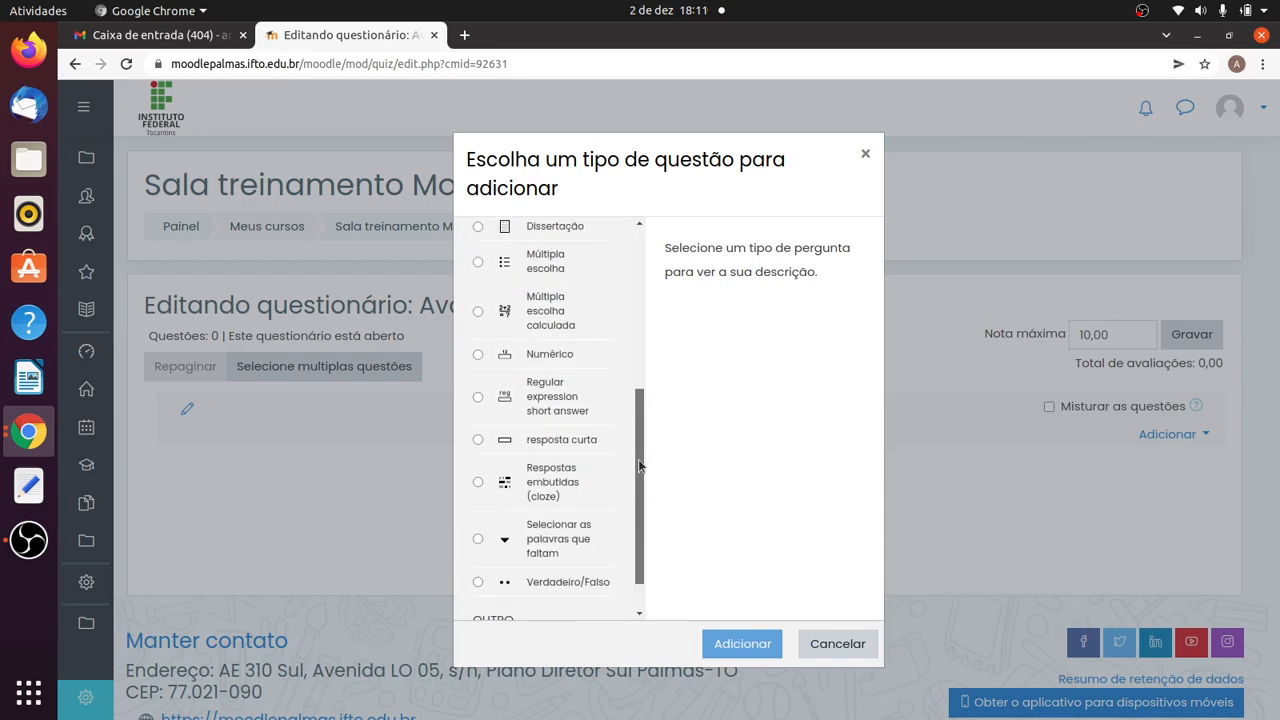
mouse_move(638, 385)
left_mouse_down()
mouse_move(646, 299)
mouse_move(639, 390)
left_mouse_up()
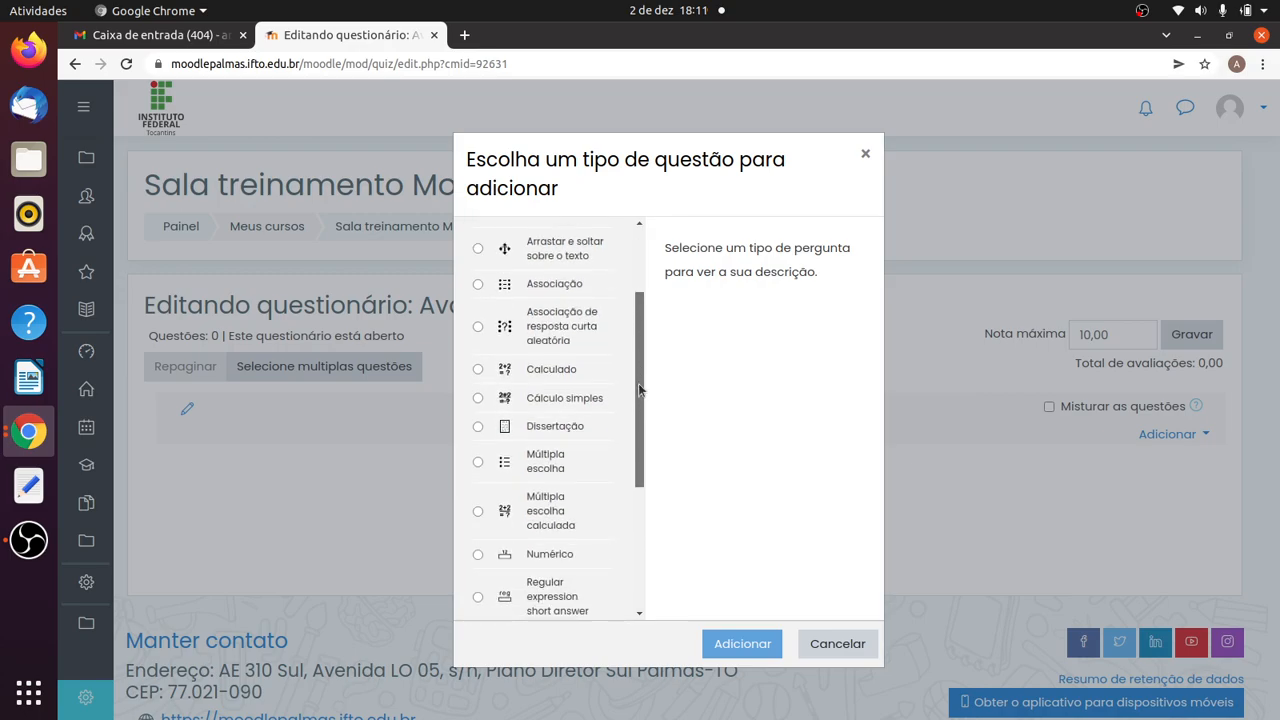
left_click(553, 458)
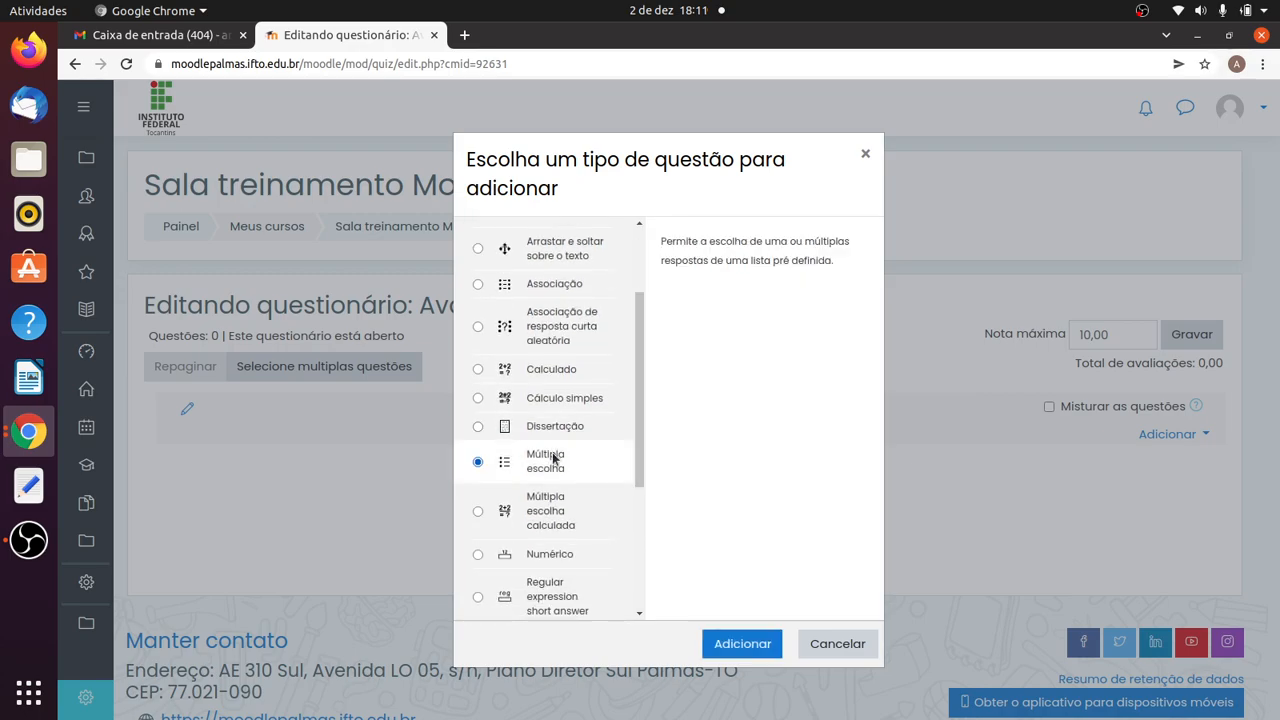
left_click(743, 645)
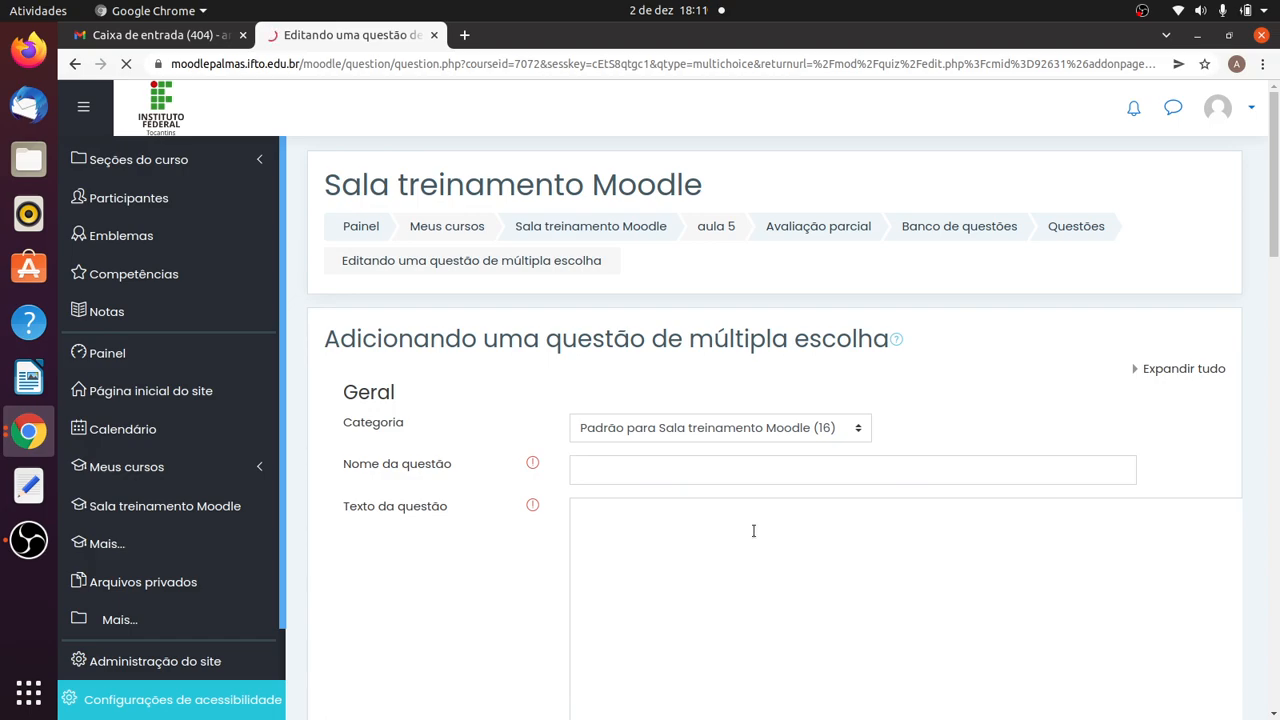
Review the available question categories, keeping Padrão para Sala treinamento Moodle selected
scroll(753, 527, "down", 1)
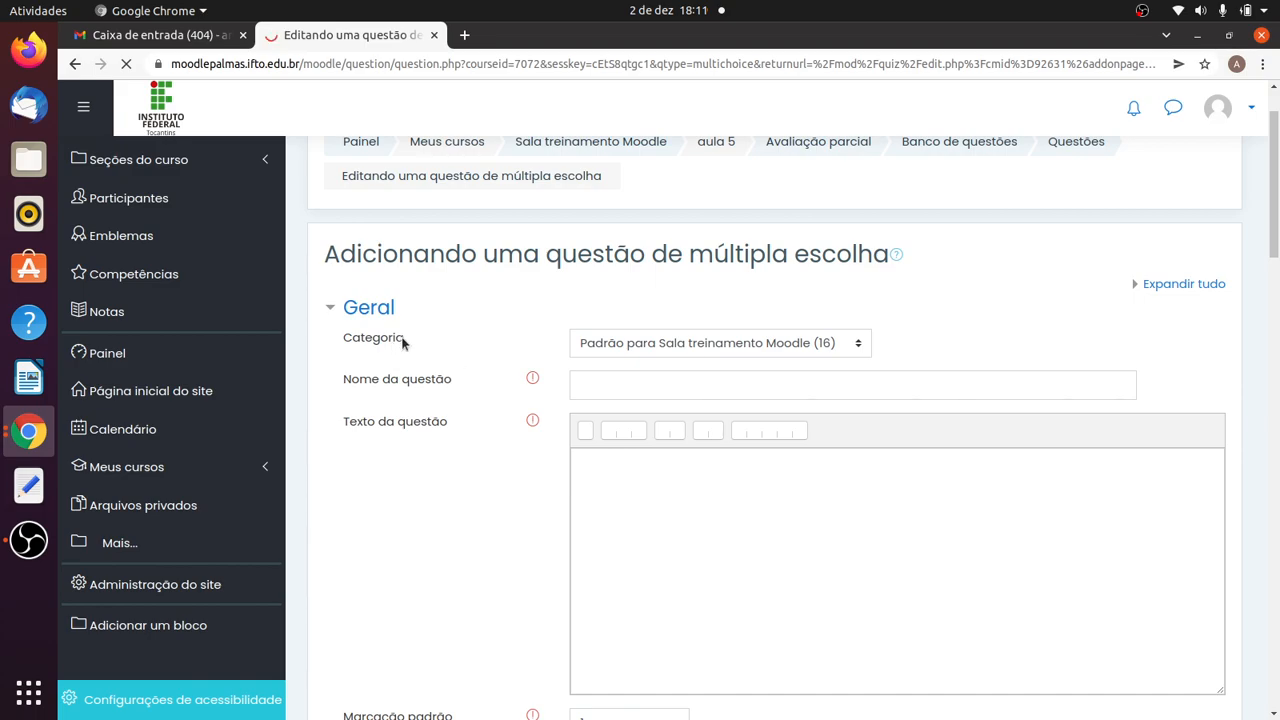
left_click(840, 344)
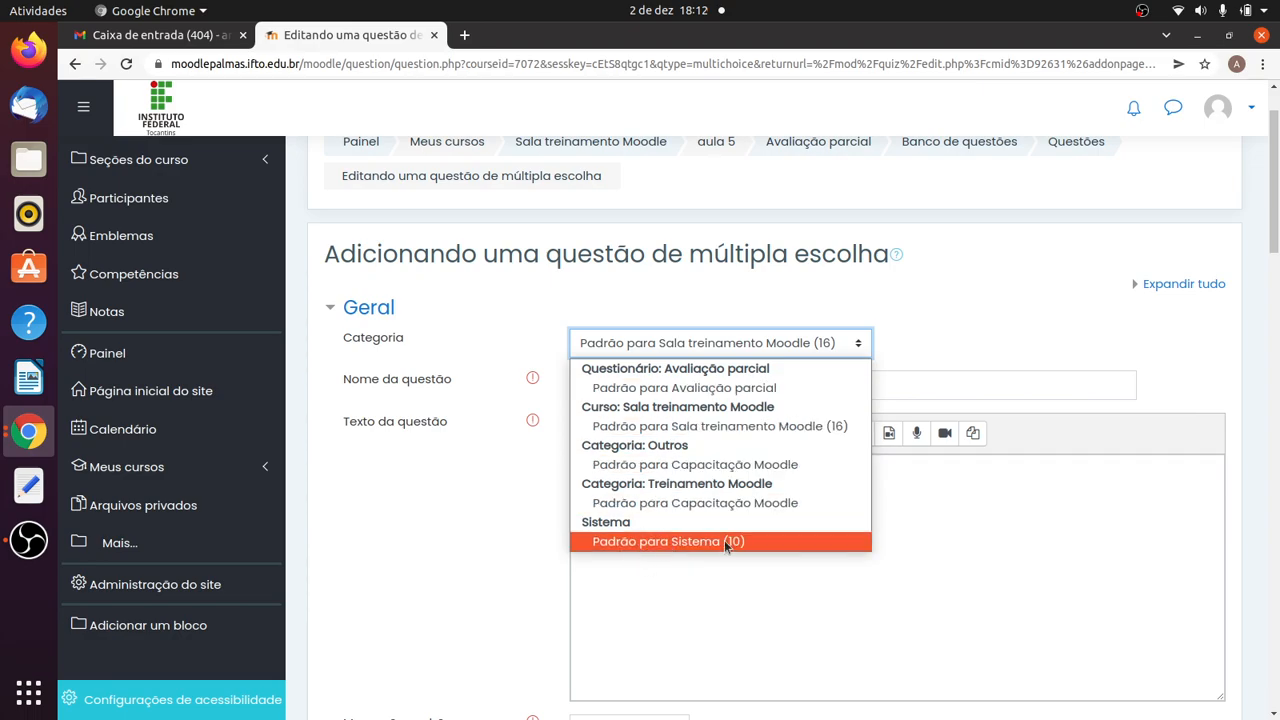
left_click(830, 347)
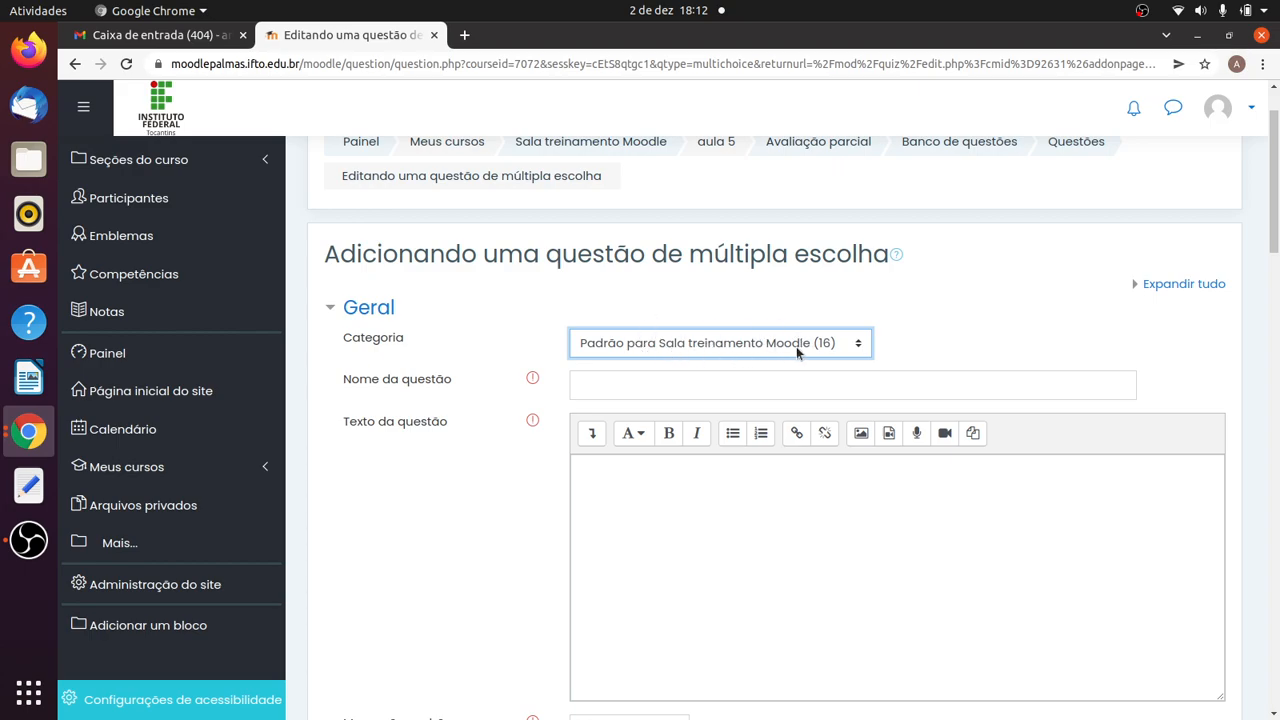
Name the question "Q 1" and enter "O que é um objeto?" as its question text
left_click(766, 378)
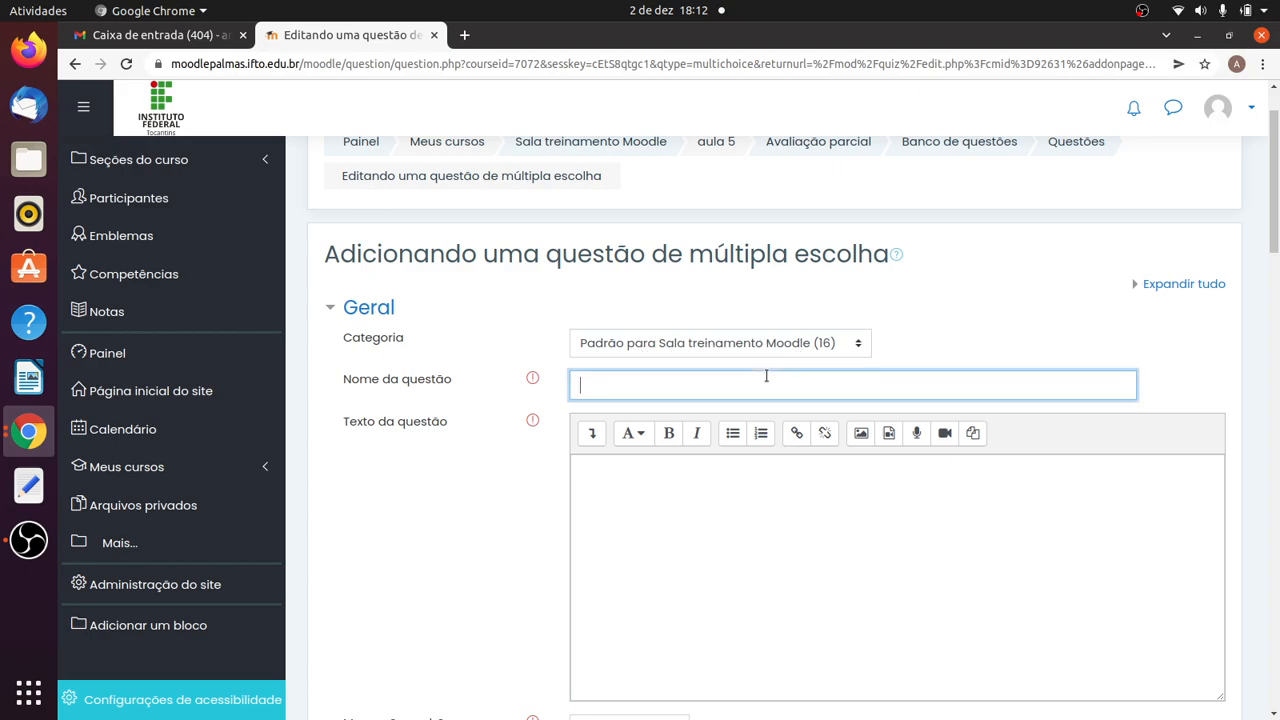
type("Q 1")
left_click(629, 502)
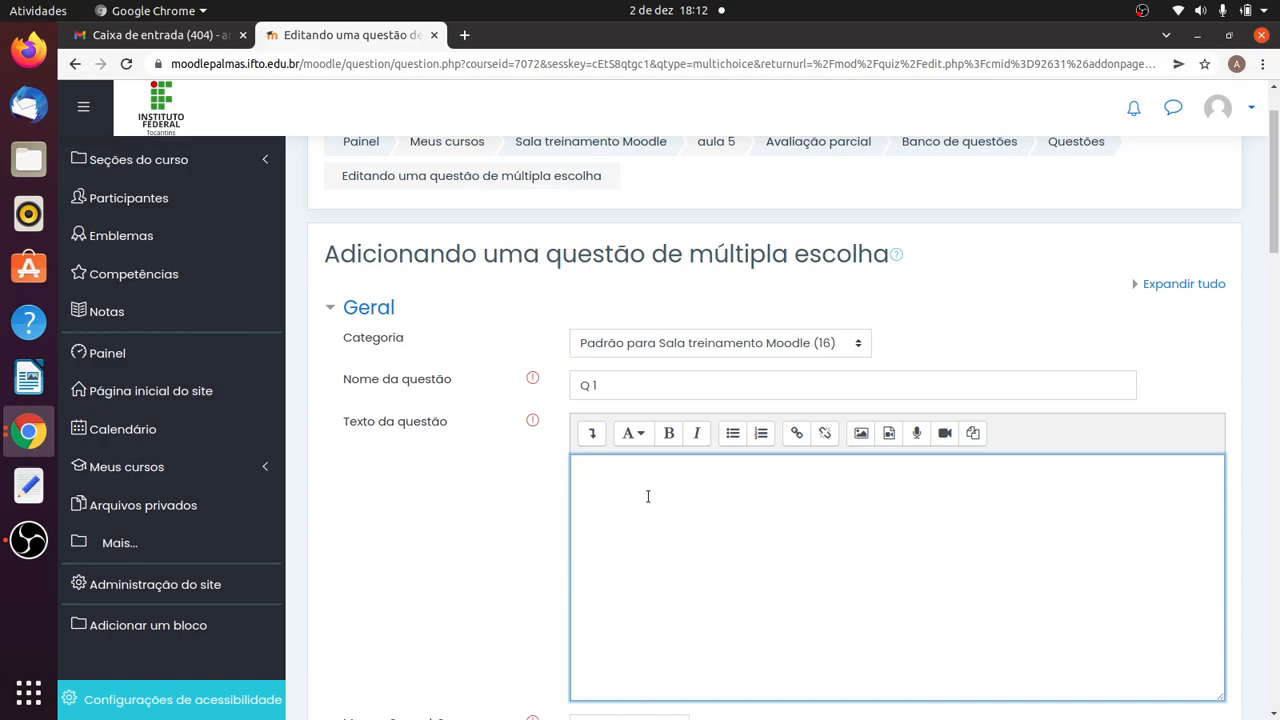
type("e é um objeto?")
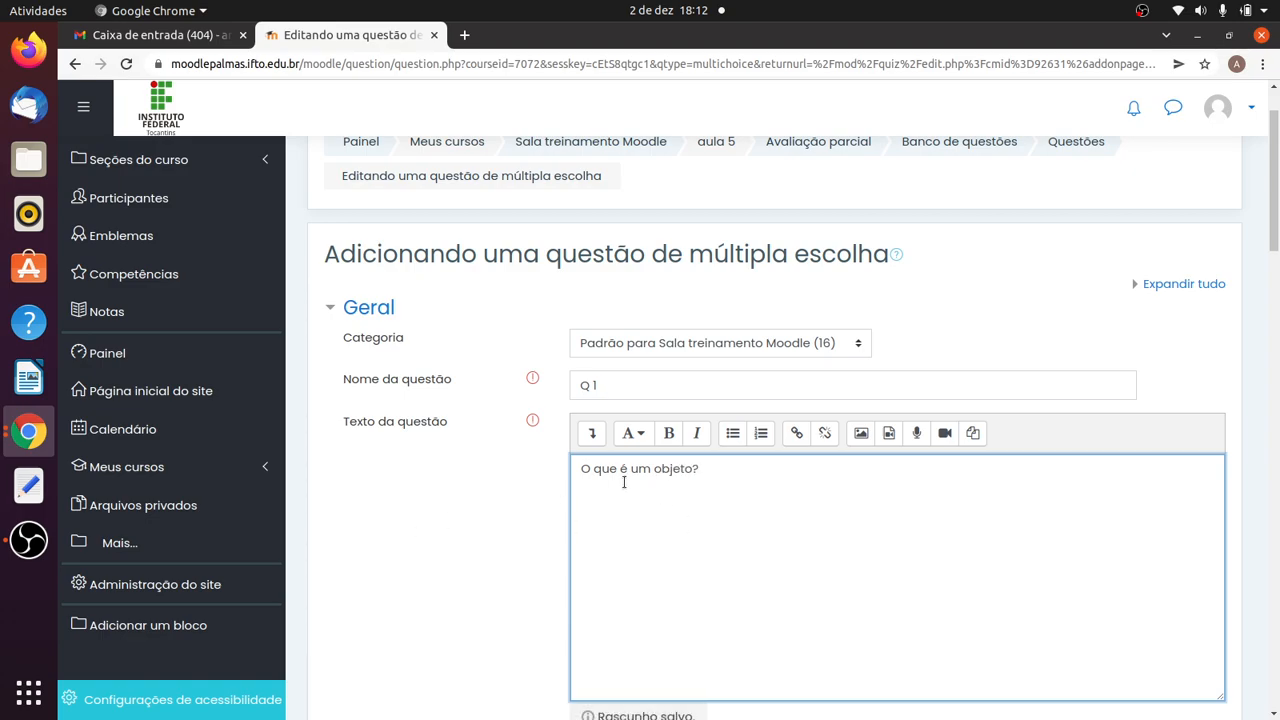
Review the default mark and general feedback fields, and set the question to accept Apenas uma resposta
scroll(771, 474, "down", 3)
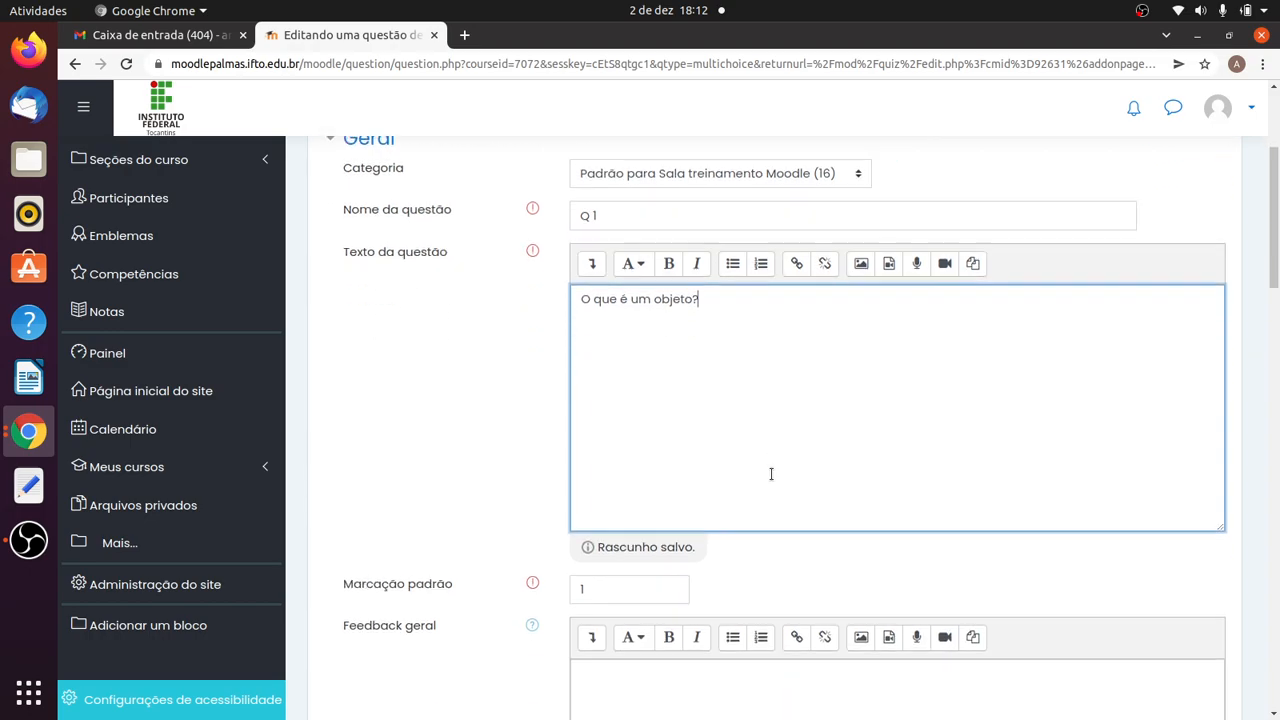
scroll(771, 474, "down", 3)
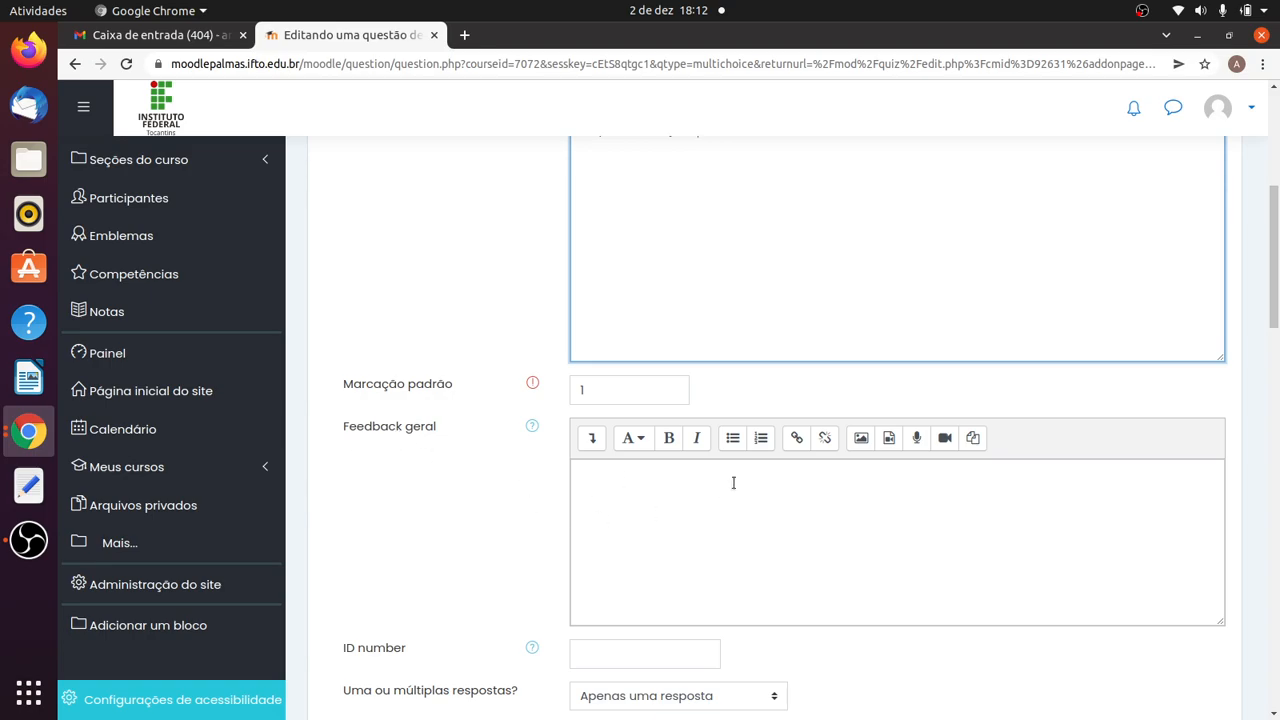
scroll(734, 492, "down", 4)
scroll(734, 497, "down", 2)
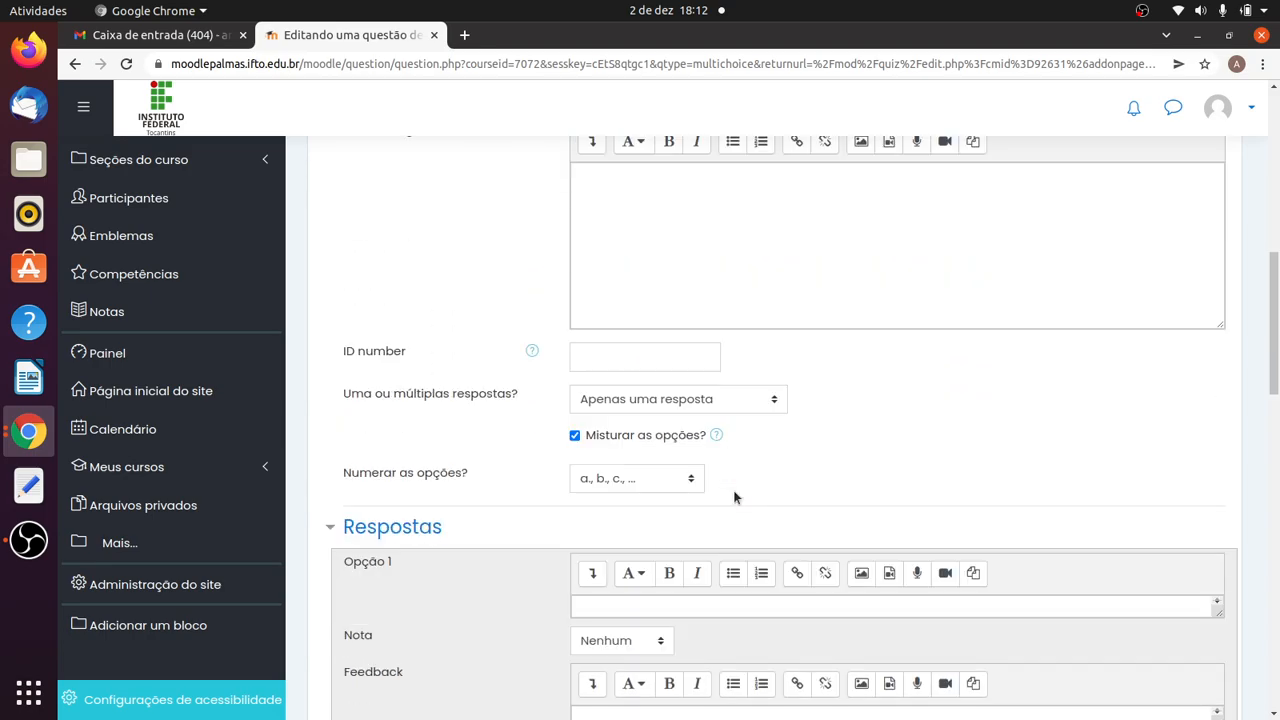
scroll(734, 497, "up", 1)
left_click(660, 249)
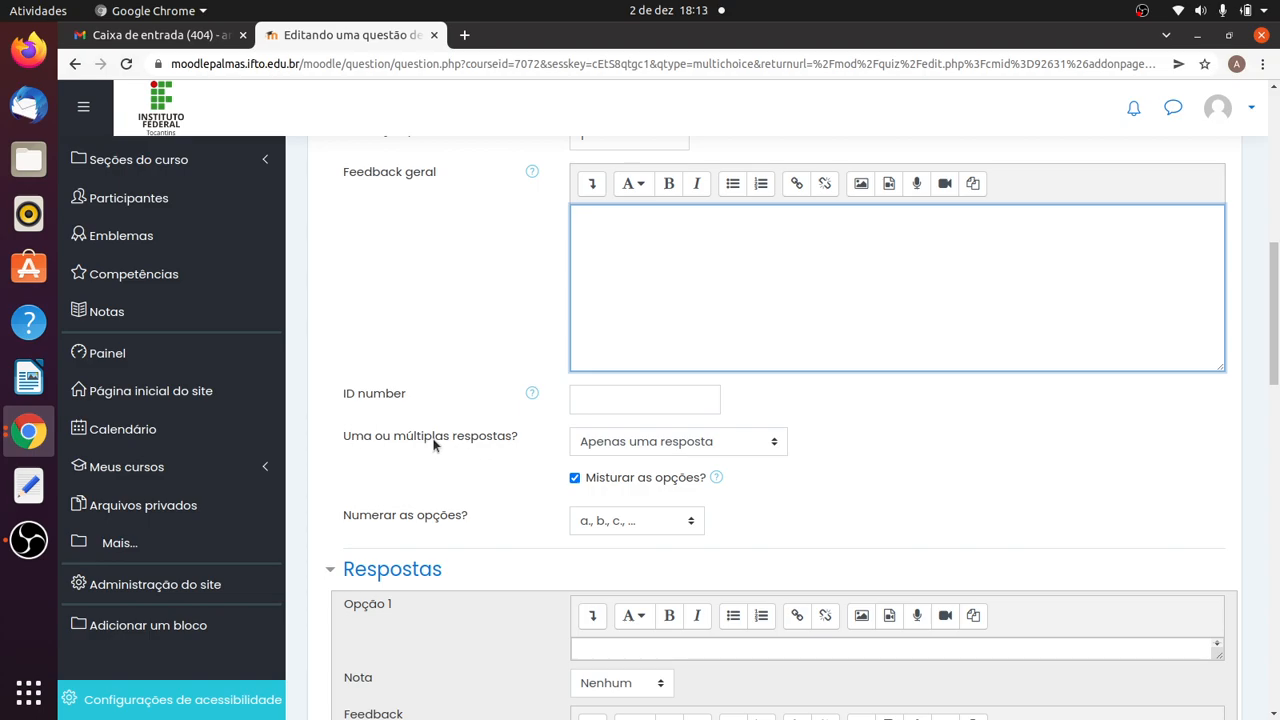
left_click(724, 441)
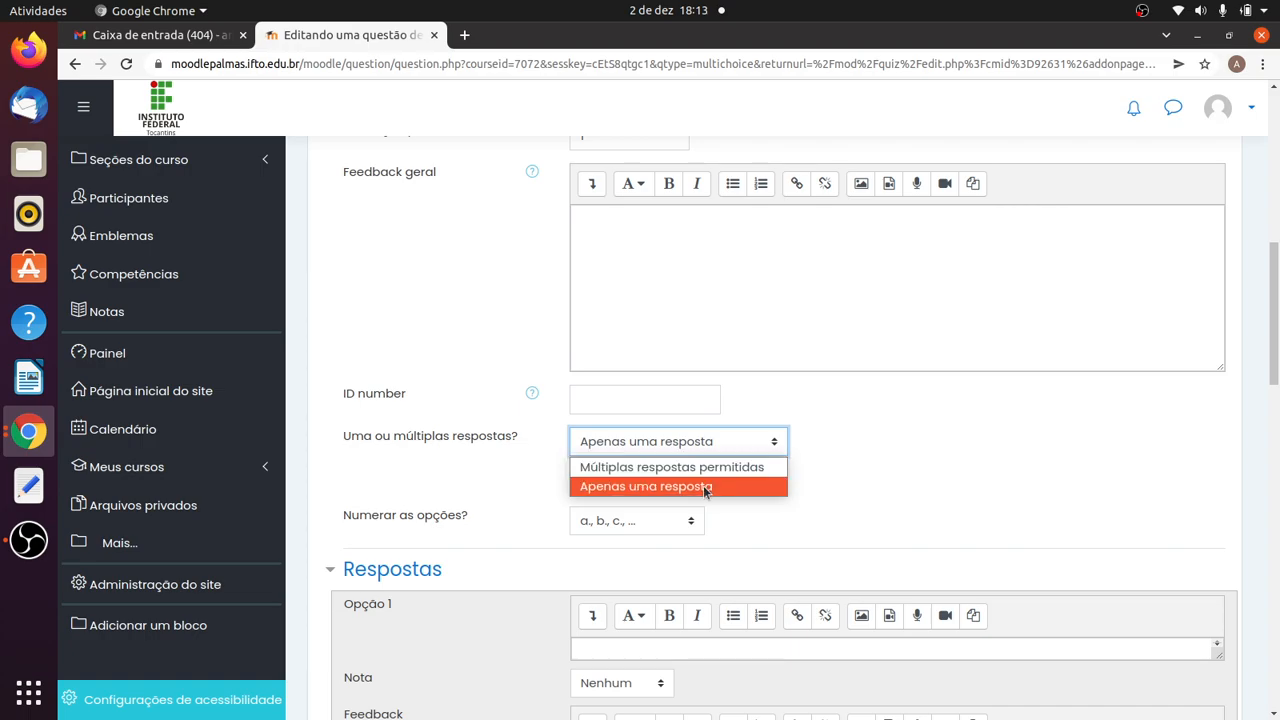
left_click(716, 489)
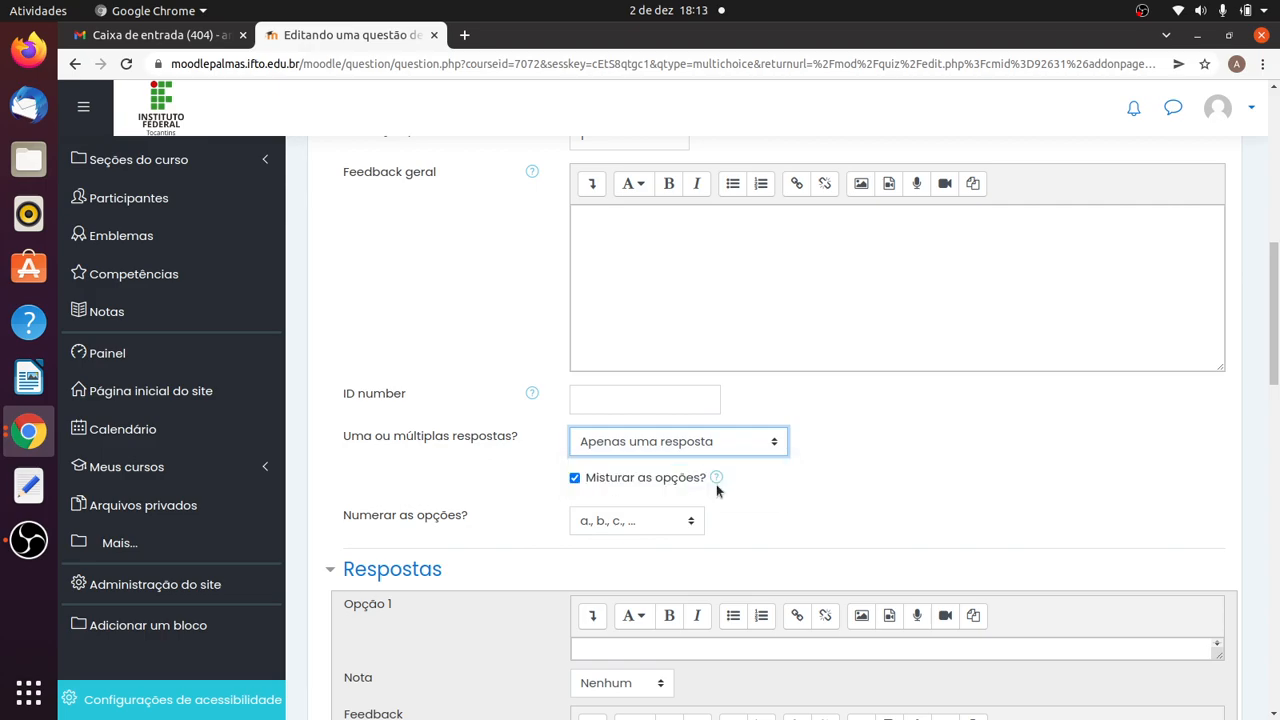
Enter "É um atributo" as the Opção 1 answer, leaving its feedback empty
scroll(747, 443, "down", 5)
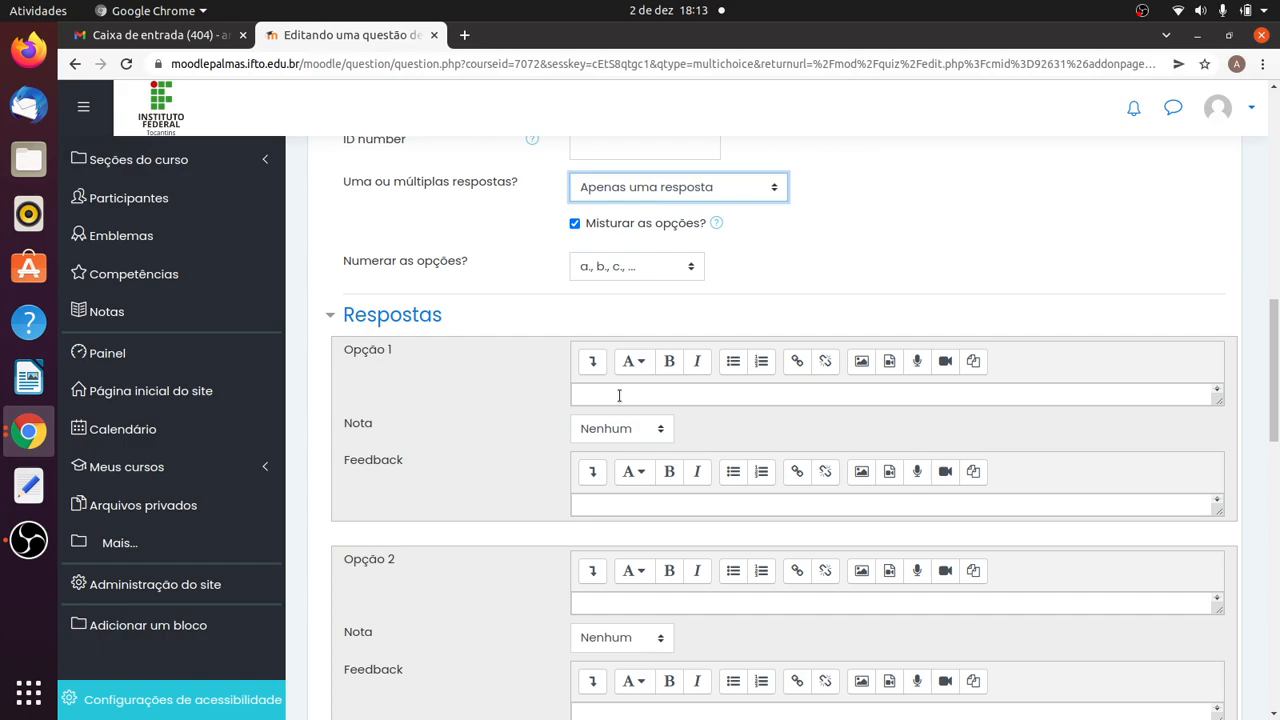
left_click(619, 395)
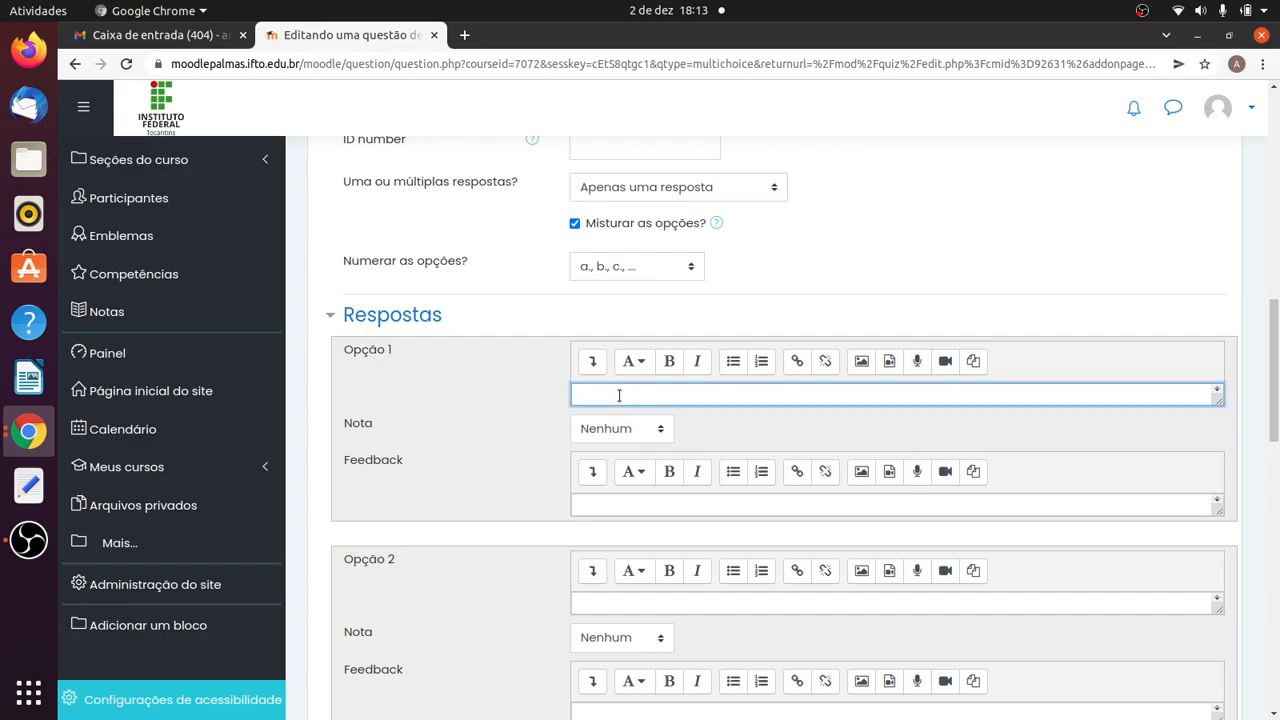
type("è")
key("BackSpace")
type("É um atributo")
left_click(669, 504)
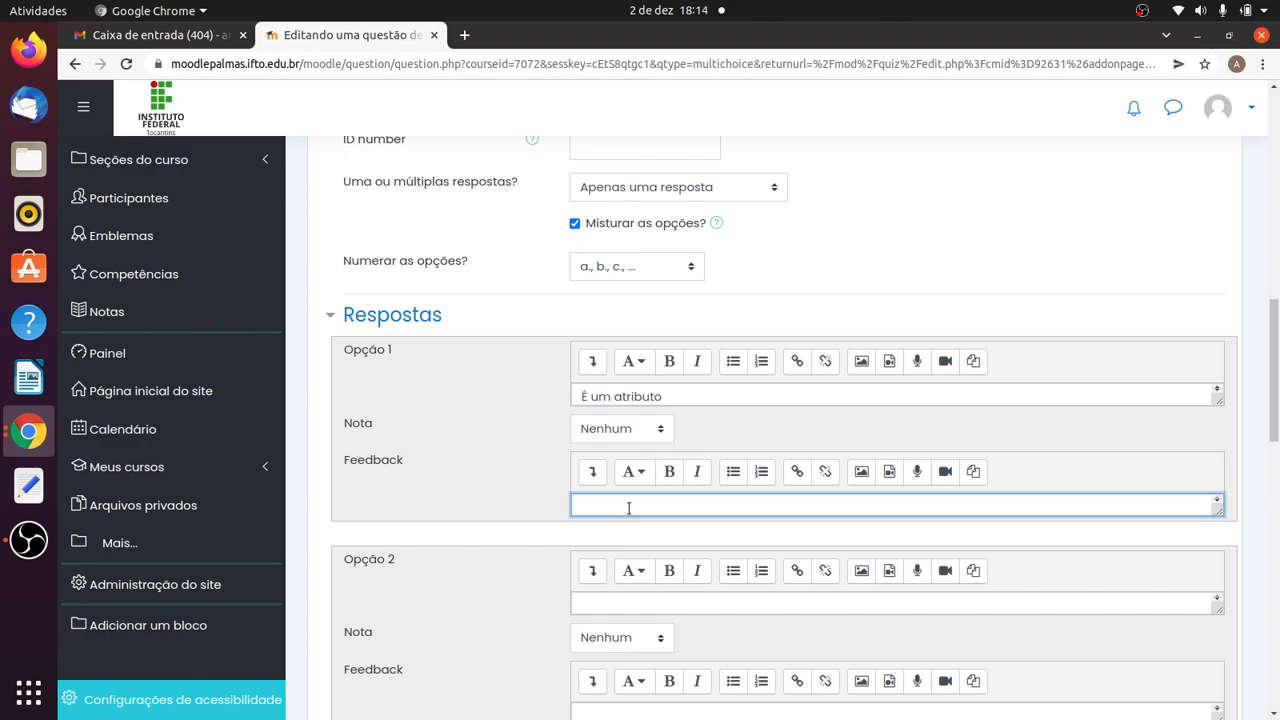
Enter "É um método" as the Opção 2 answer
left_click(624, 598)
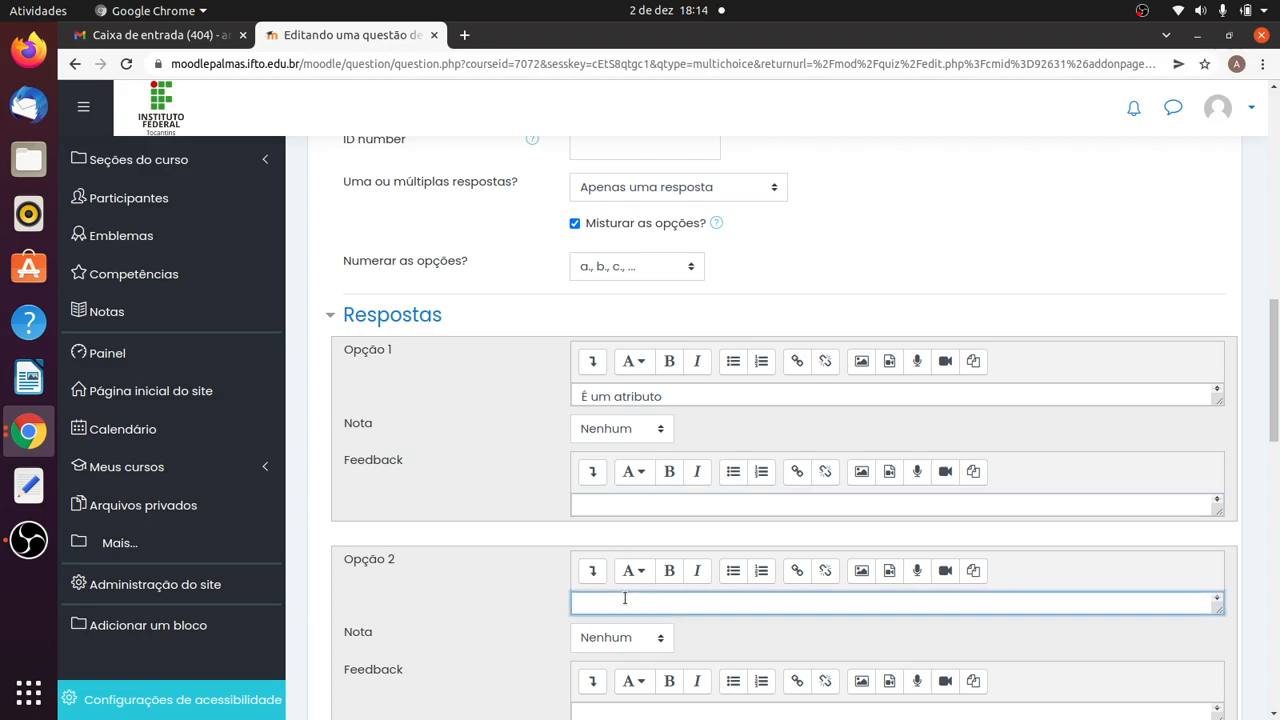
type("é")
key("BackSpace")
type("é um")
key("BackSpace")
key("BackSpace")
key("BackSpace")
key("BackSpace")
type("É um método")
key("ctrl+a")
key("BackSpace")
key("ctrl+z")
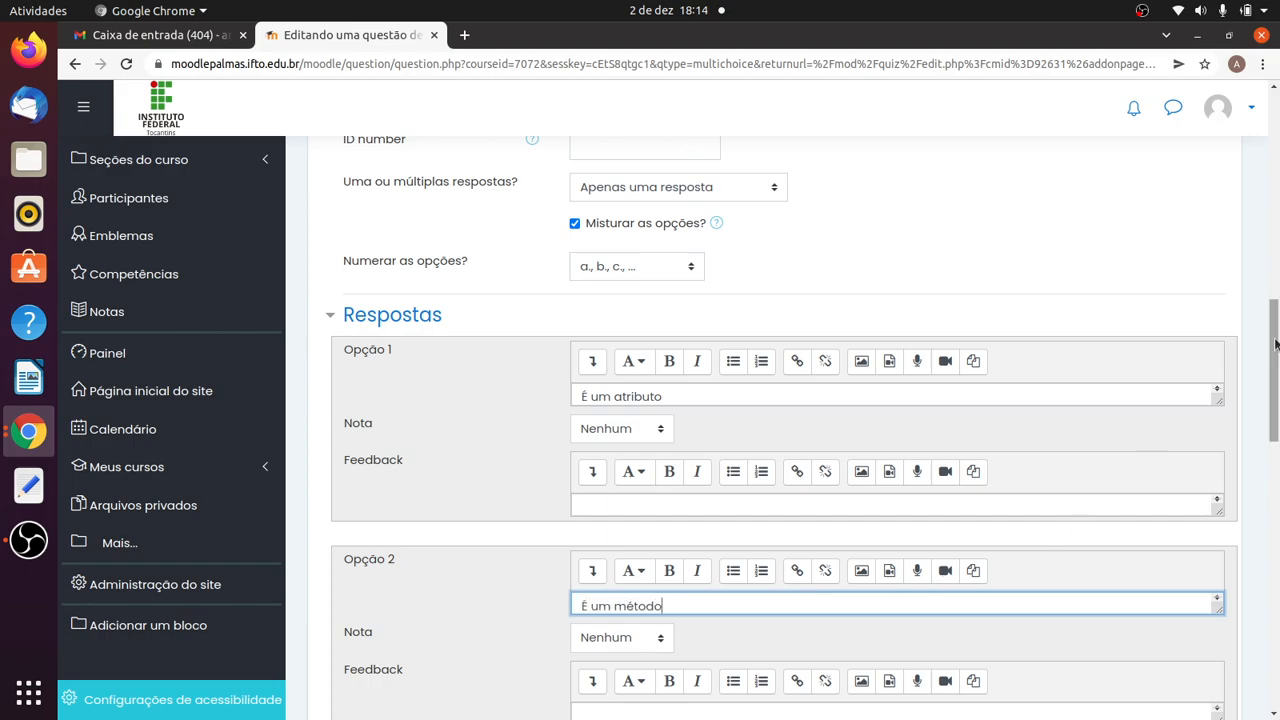
Enter "É uma instância de uma classe" as the Opção 3 answer and set its grade to 100%
scroll(1274, 346, "down", 1)
scroll(567, 401, "down", 2)
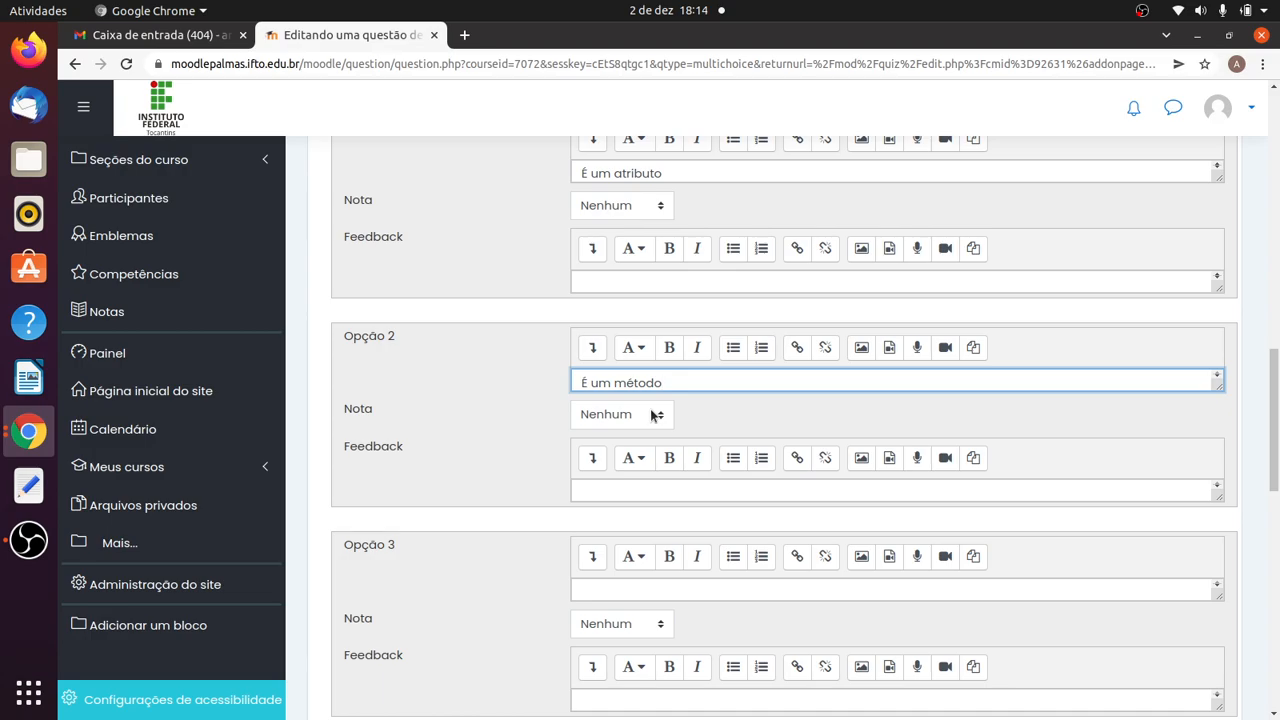
left_click(662, 591)
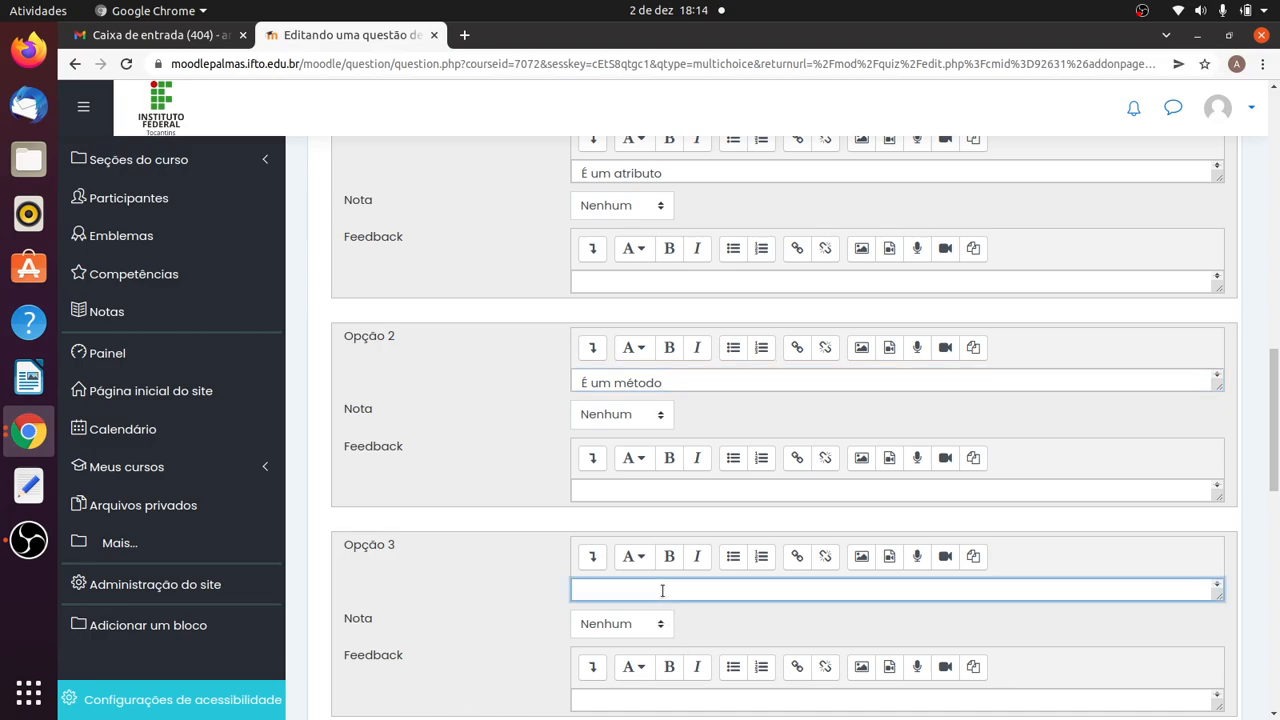
type("É uma instância de uma")
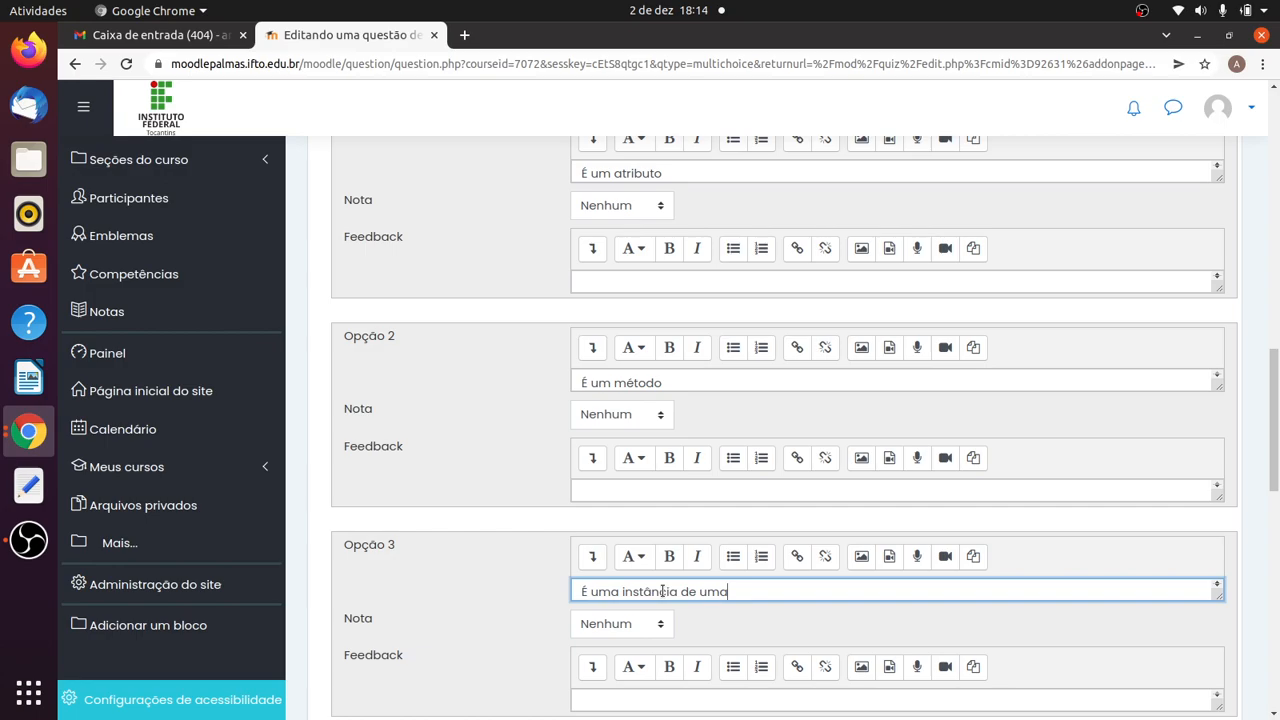
type(" classe")
left_click(657, 624)
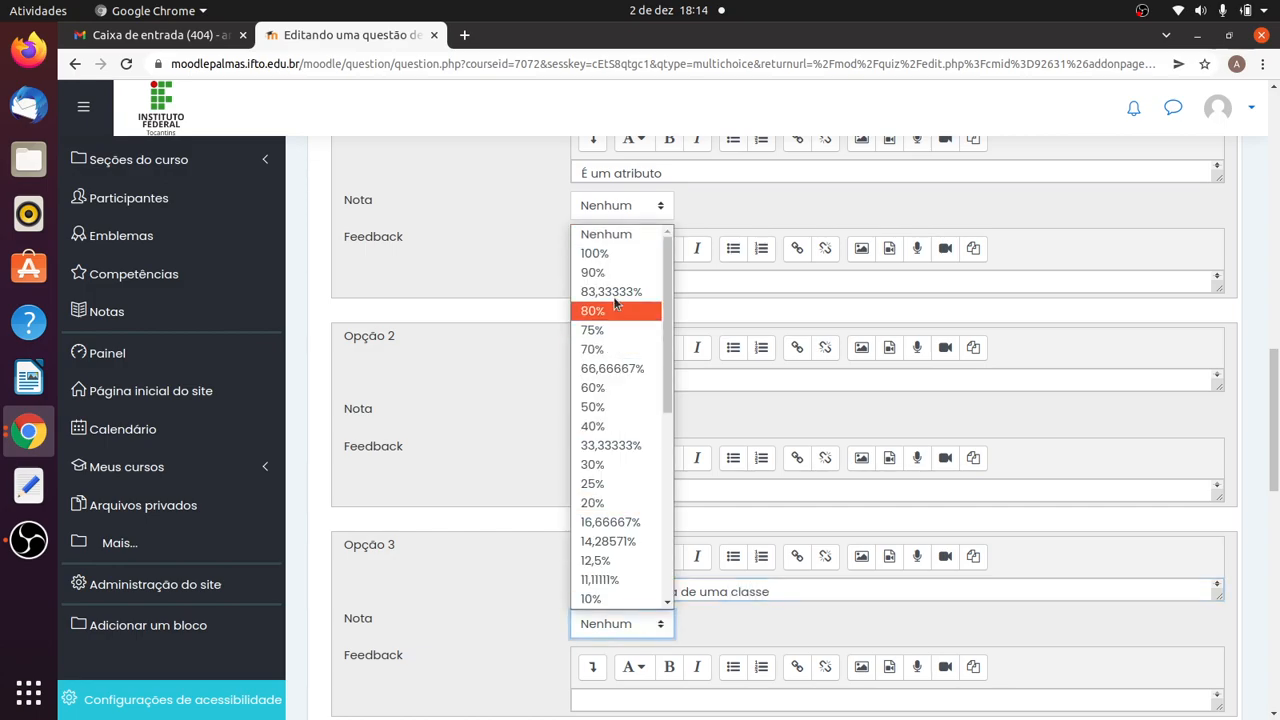
left_click(612, 256)
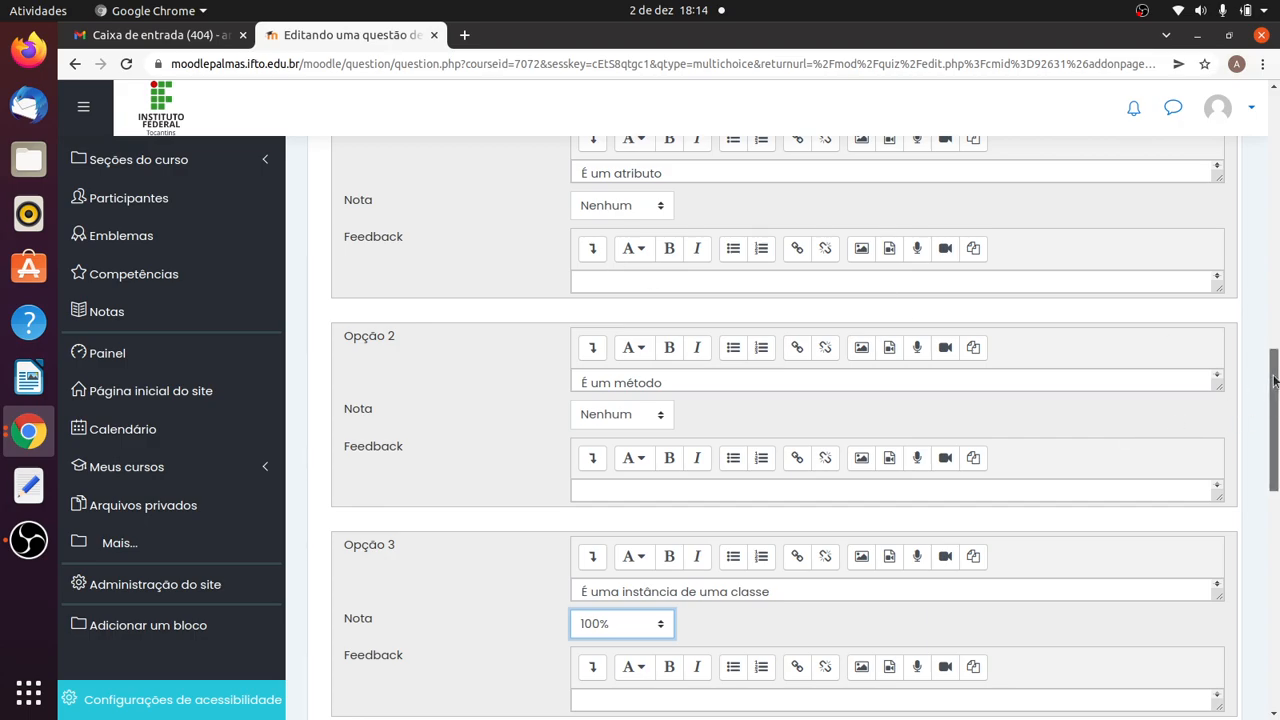
Leave the Opção 2 grade at Nenhum, then save the question's changes and continue editing it
left_click_drag(1274, 380, 1273, 390)
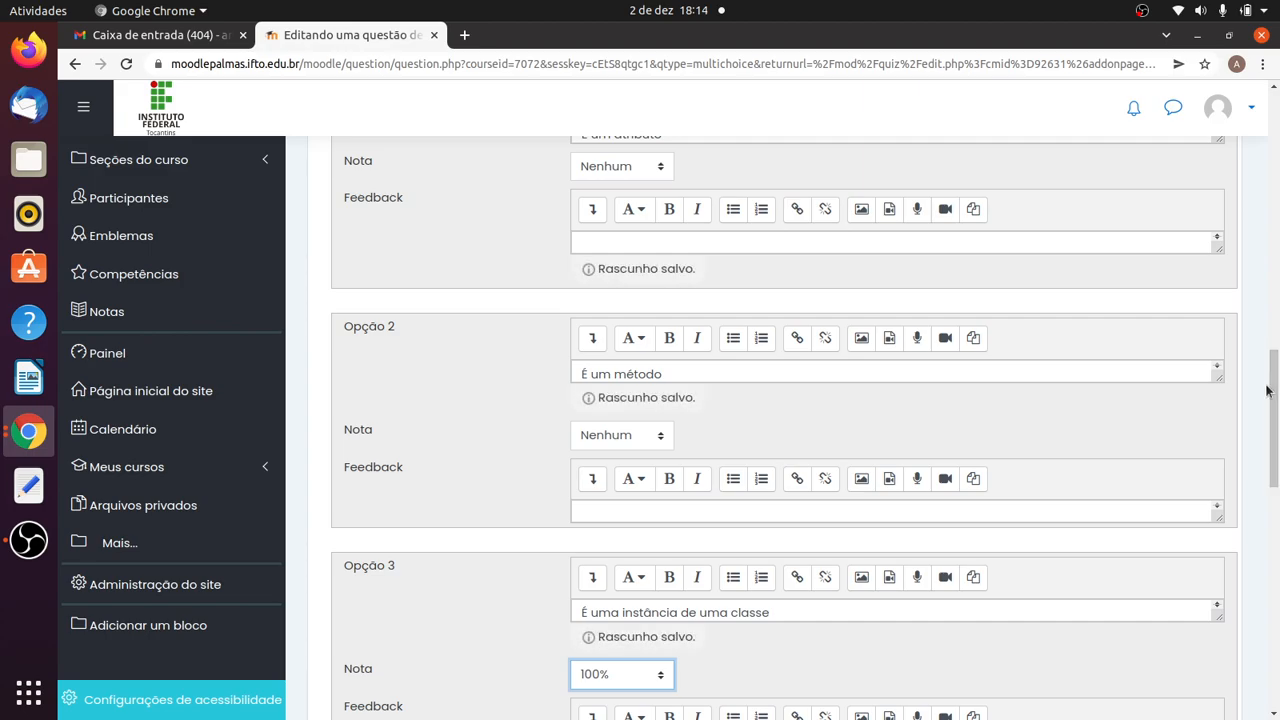
left_click(665, 451)
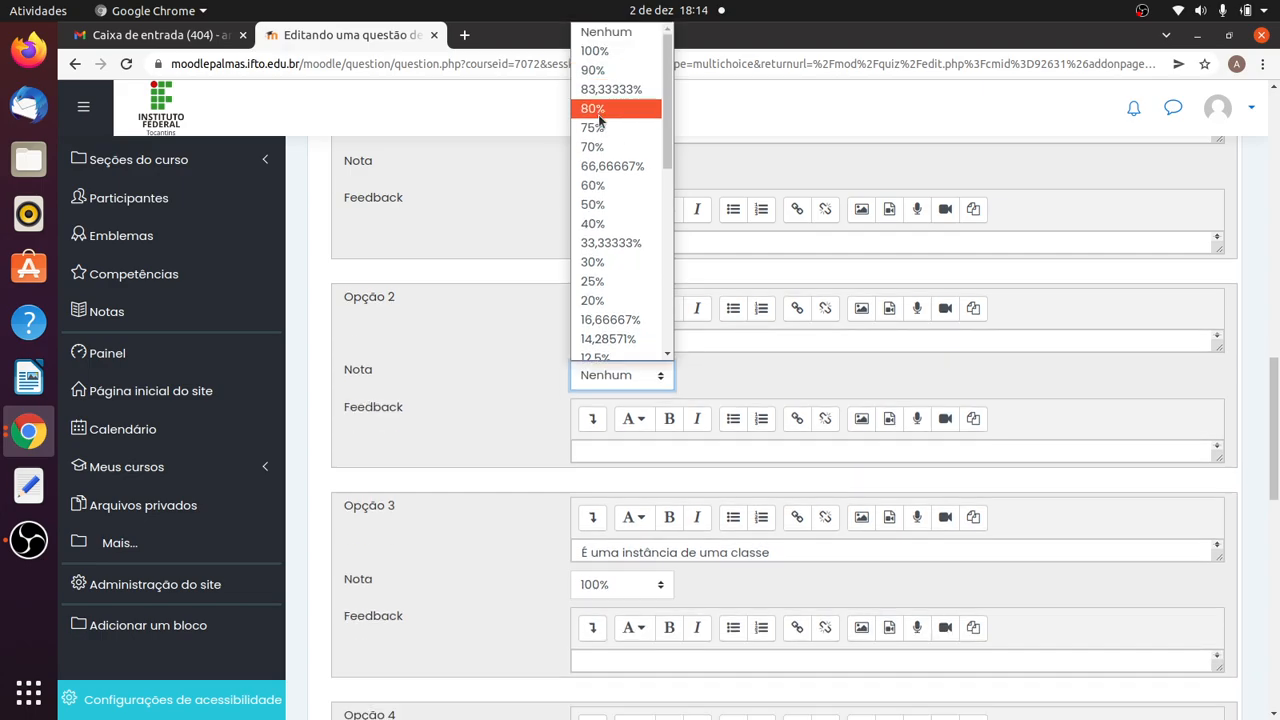
left_click(1254, 199)
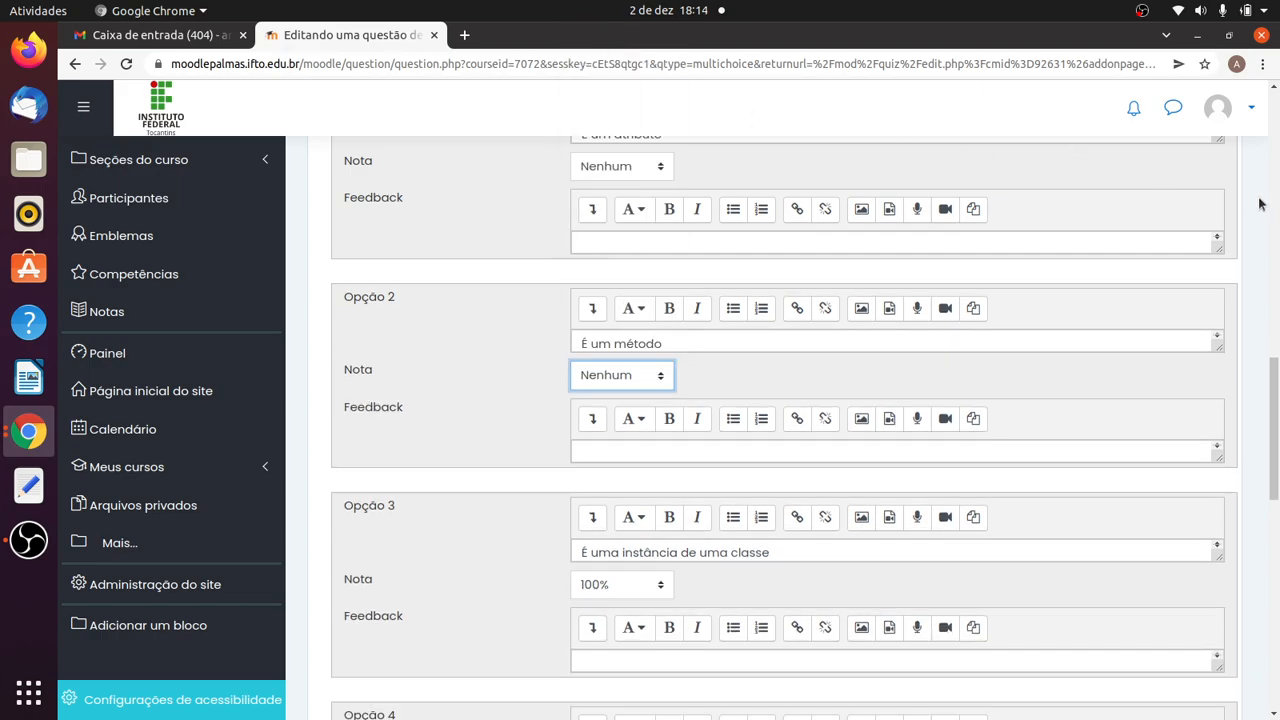
scroll(1218, 298, "down", 4)
scroll(1190, 322, "down", 10)
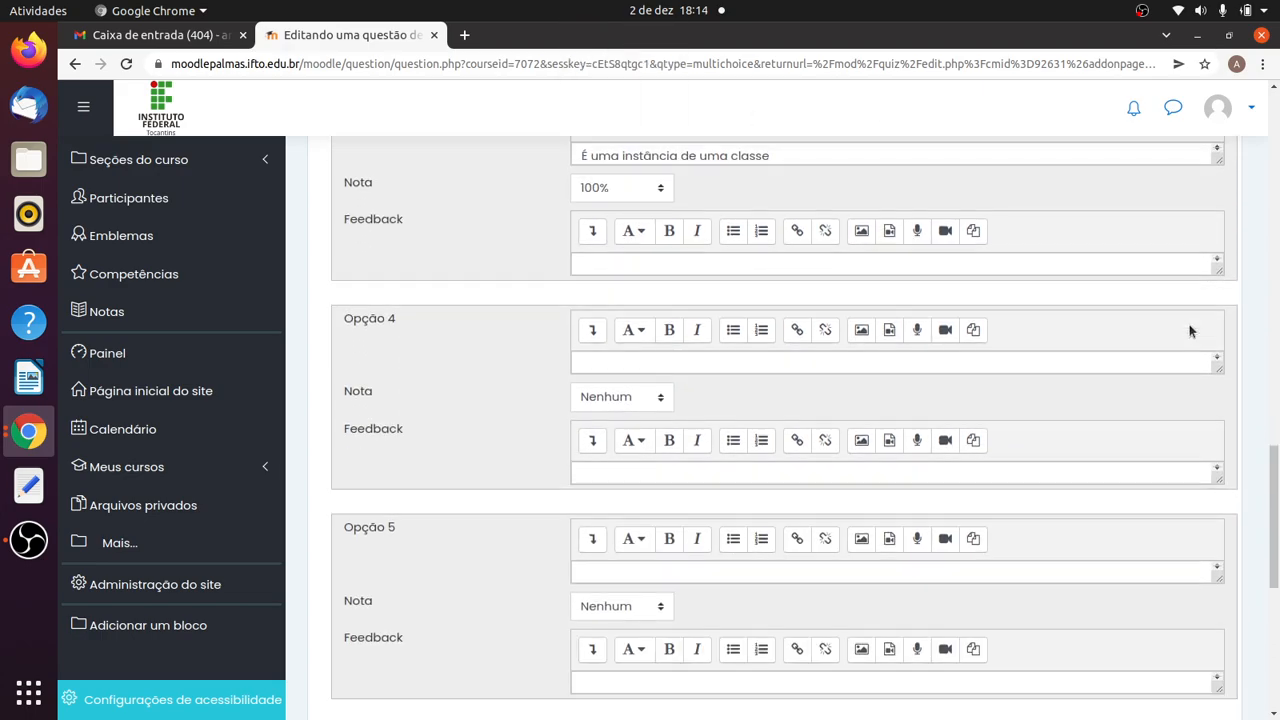
scroll(1180, 435, "down", 2)
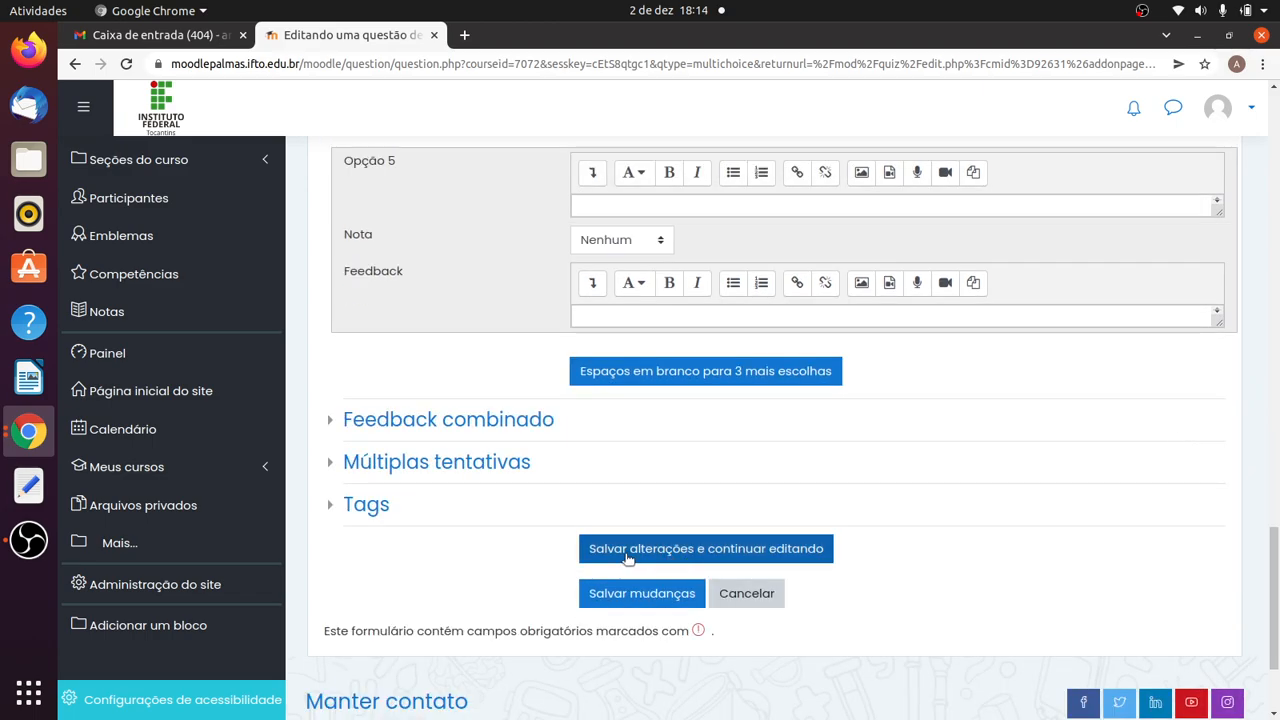
left_click(692, 557)
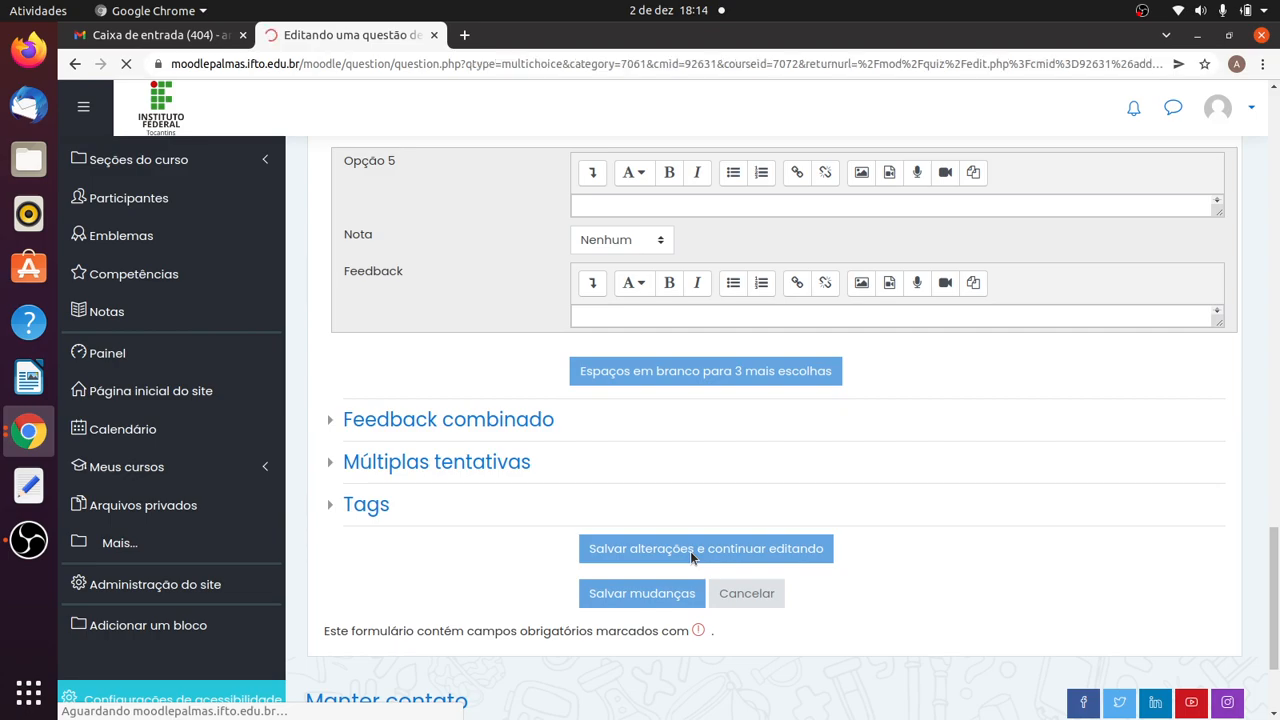
Review the saved question's name, text, response settings, answer options and grades down to the end of the form
scroll(937, 489, "down", 1)
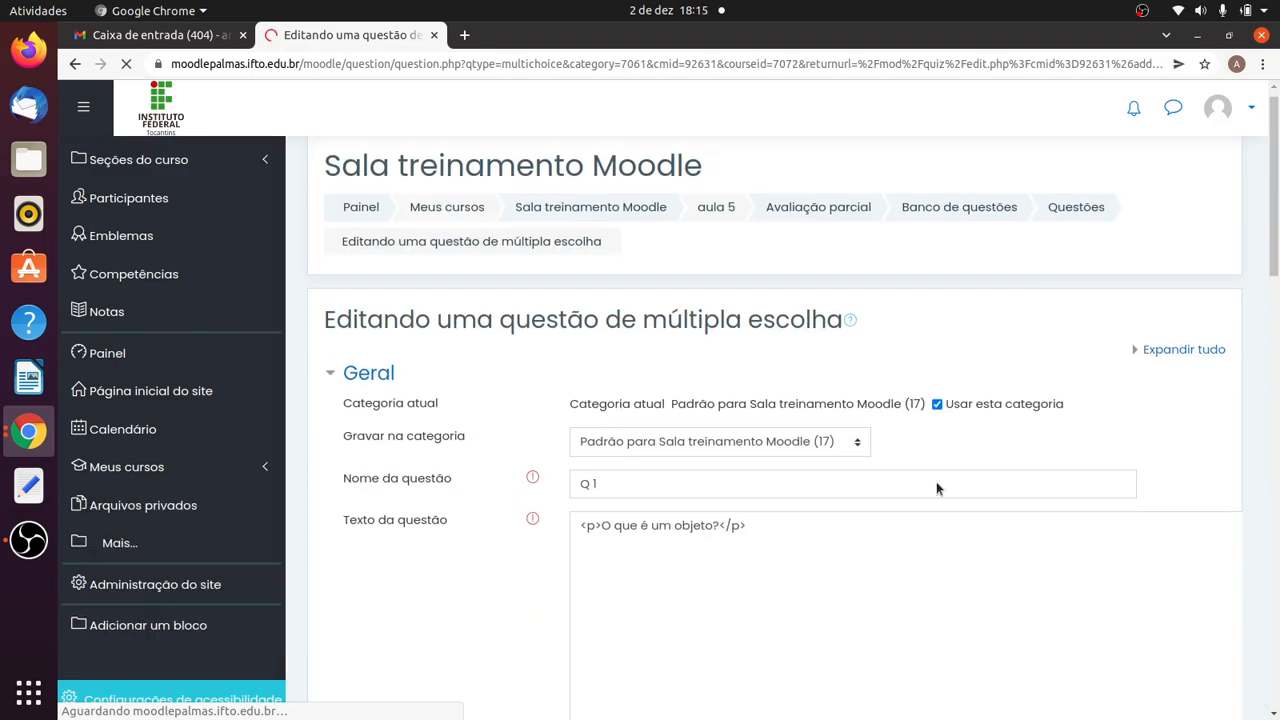
scroll(937, 489, "down", 15)
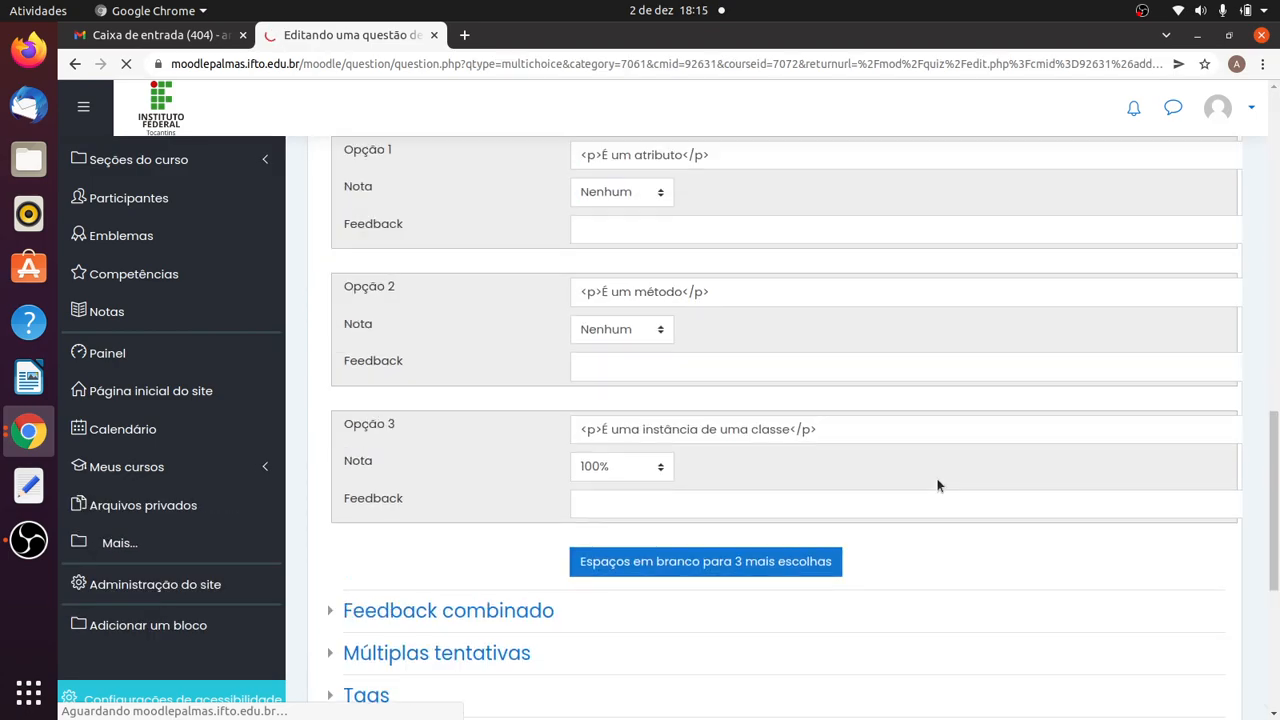
scroll(936, 478, "up", 6)
scroll(935, 477, "up", 10)
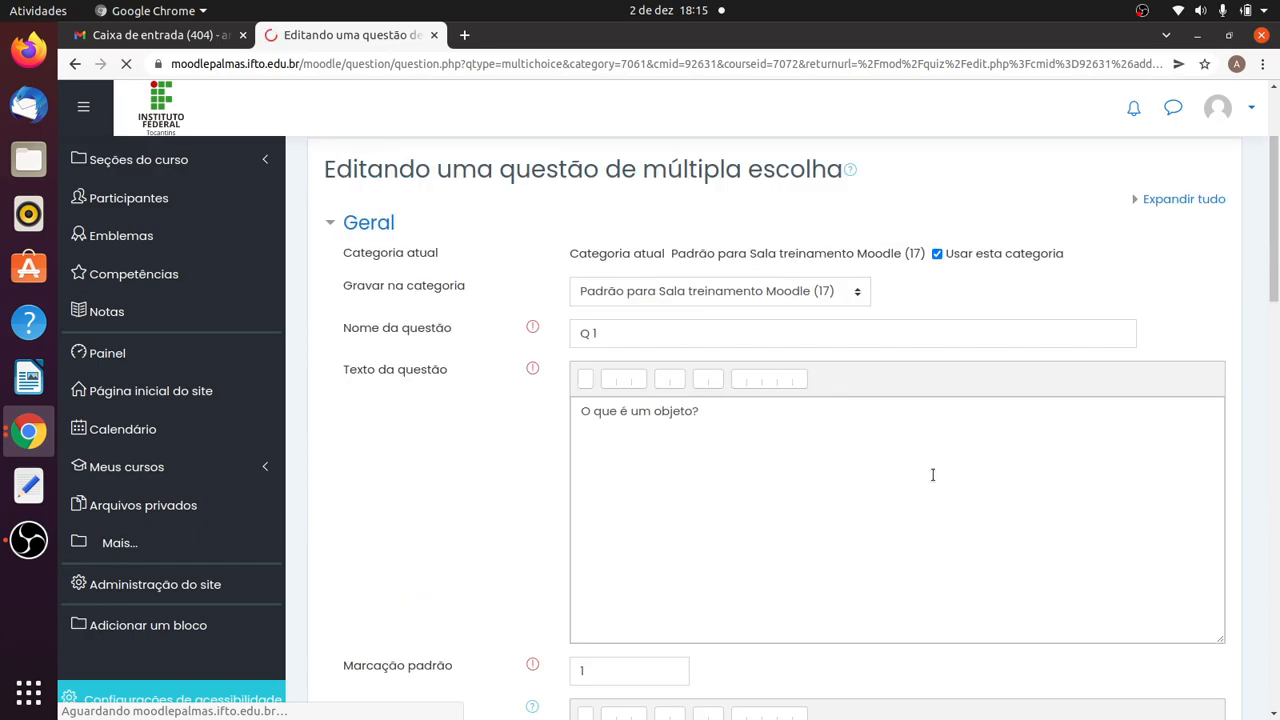
scroll(932, 475, "up", 3)
scroll(667, 446, "down", 6)
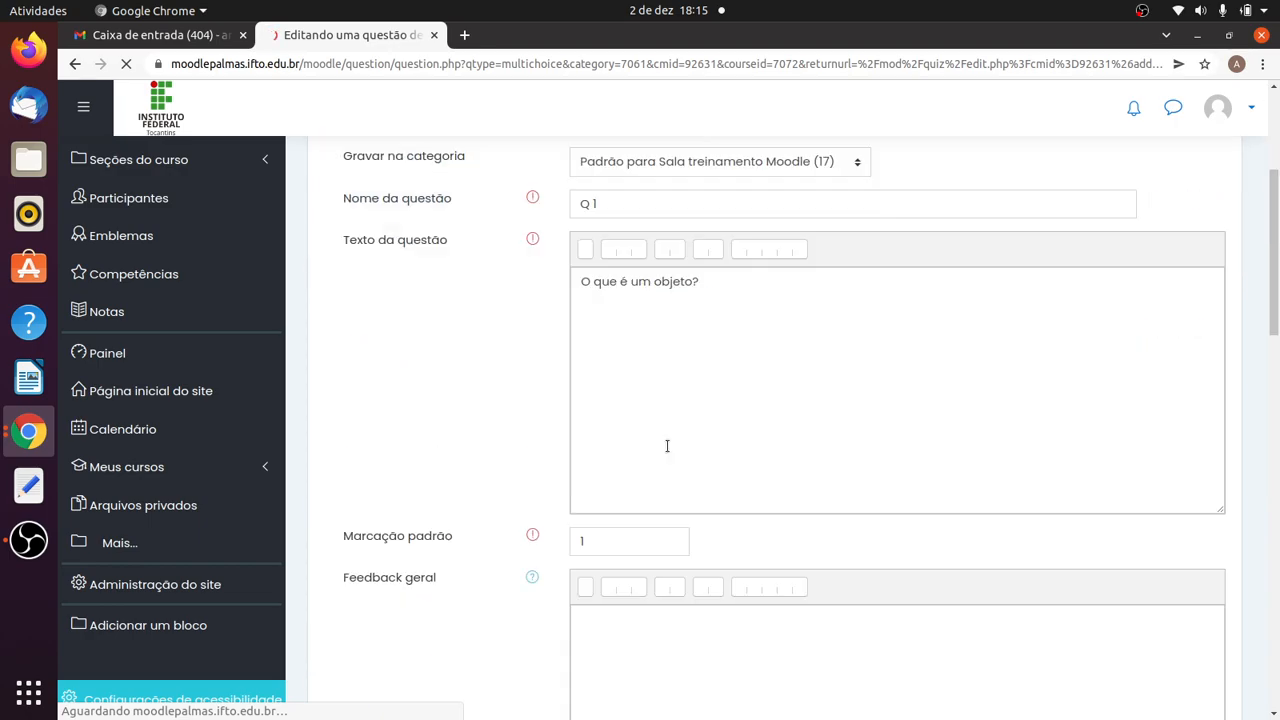
scroll(667, 446, "down", 13)
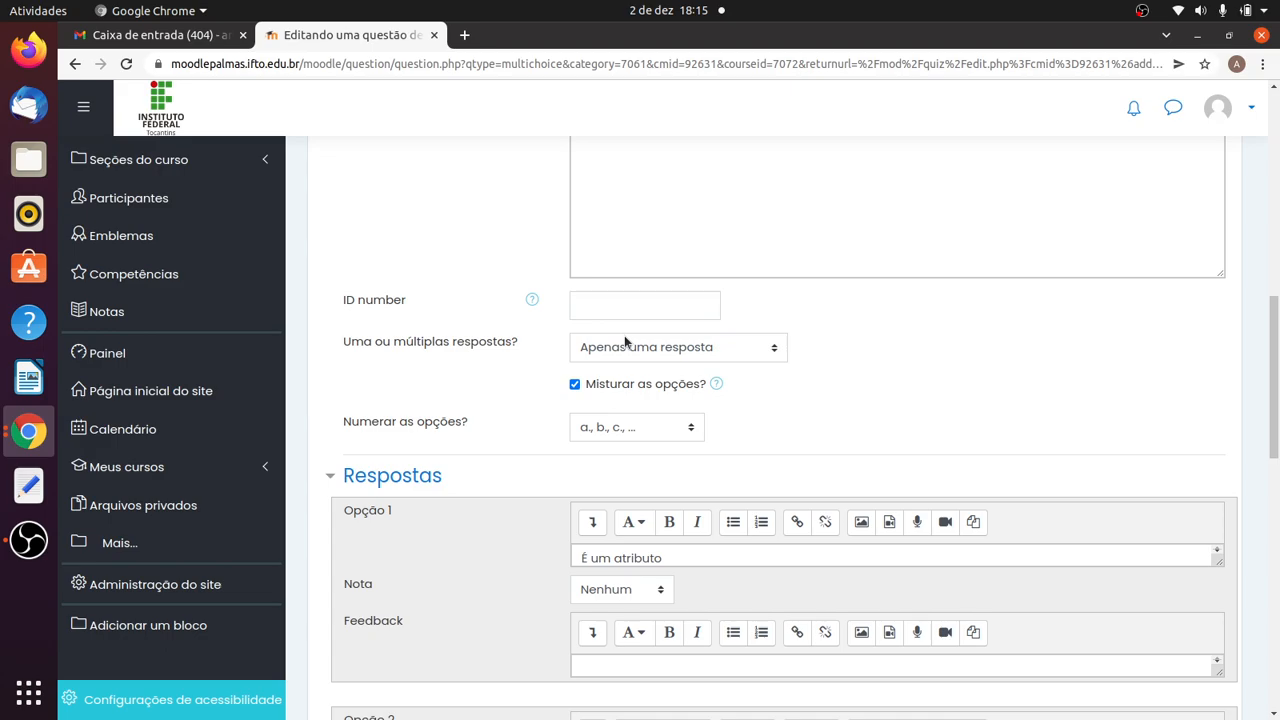
scroll(648, 344, "down", 5)
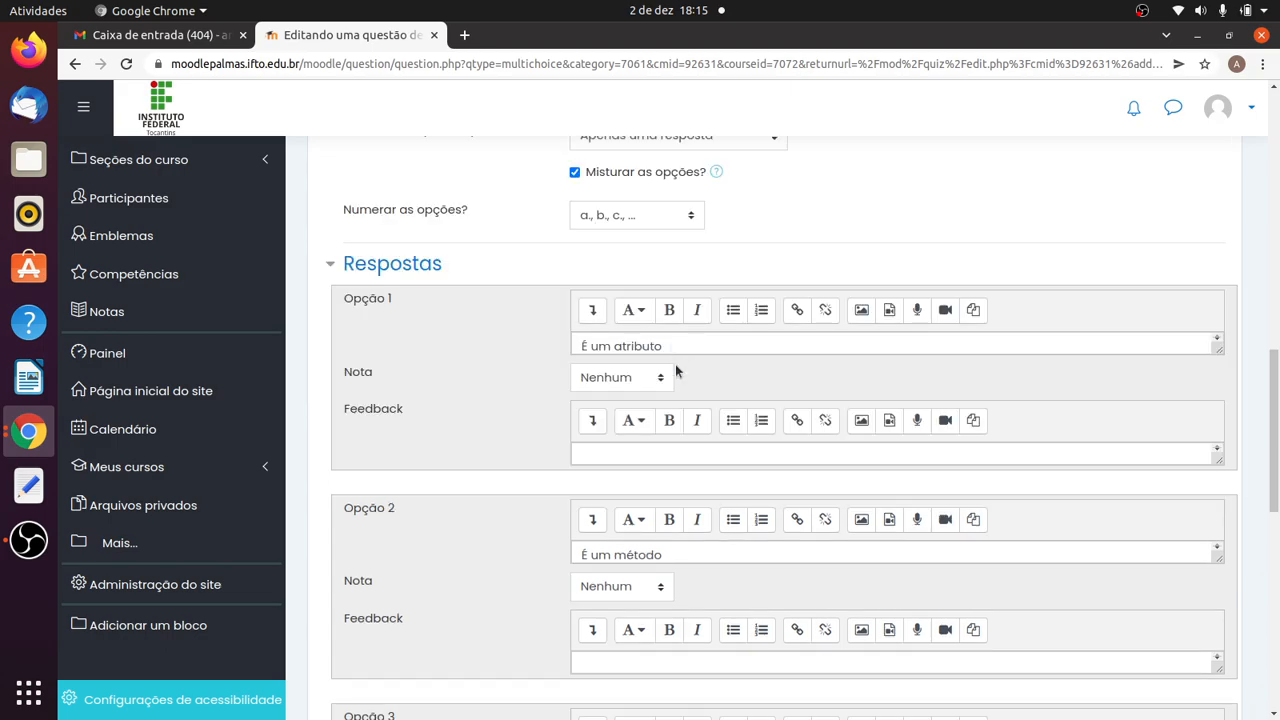
scroll(675, 370, "down", 4)
scroll(730, 591, "down", 1)
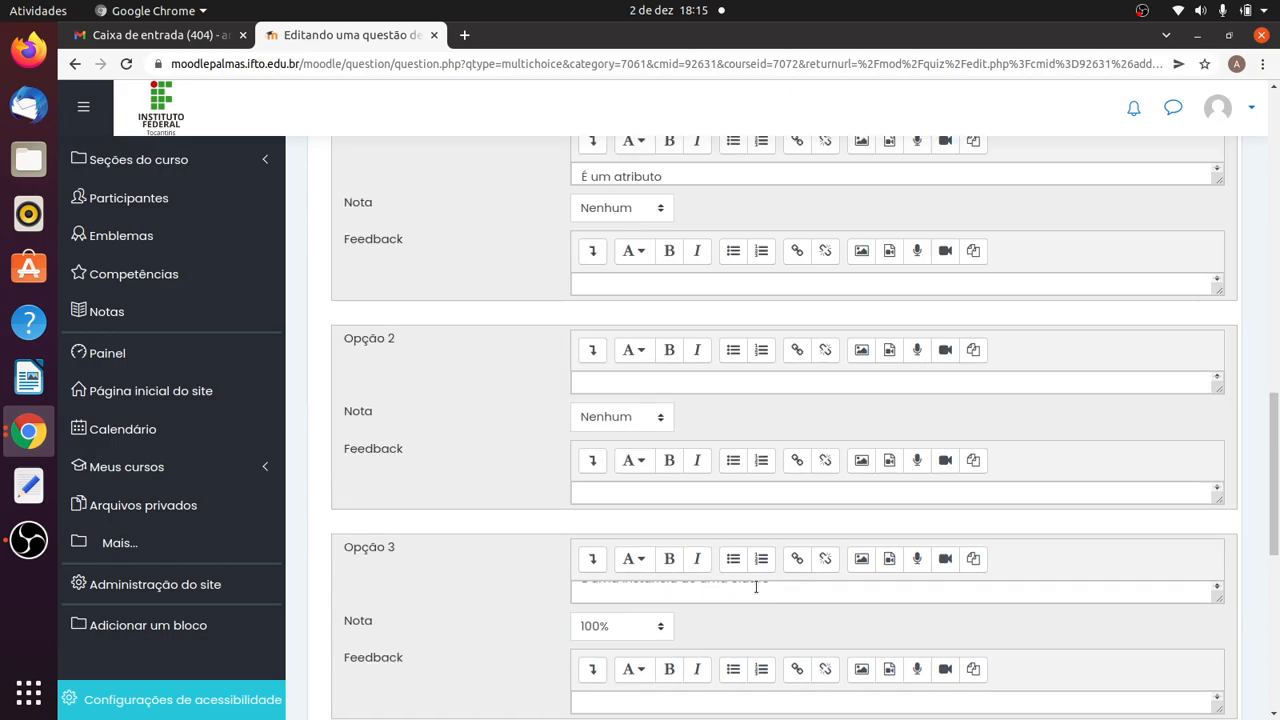
scroll(756, 587, "up", 1)
scroll(1274, 490, "down", 4)
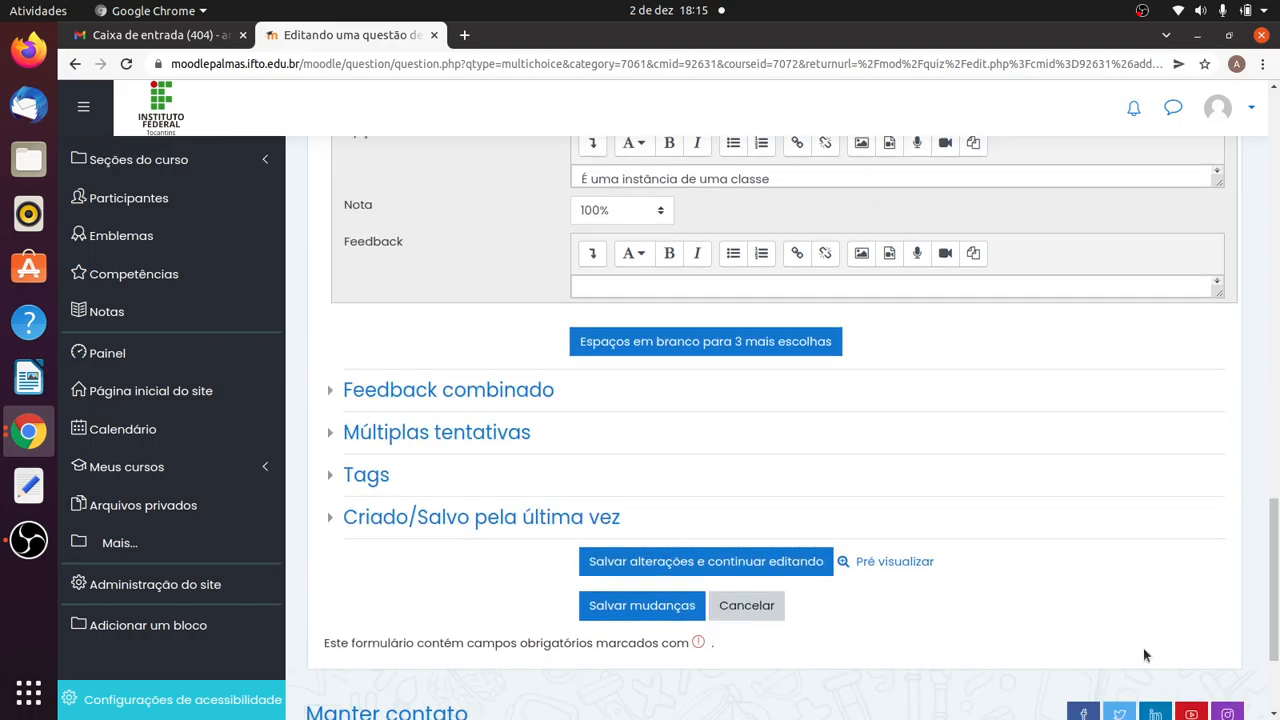
Preview the question in a maximized window, choose "É um atributo" as the answer, and submit and finish the attempt
left_click(893, 563)
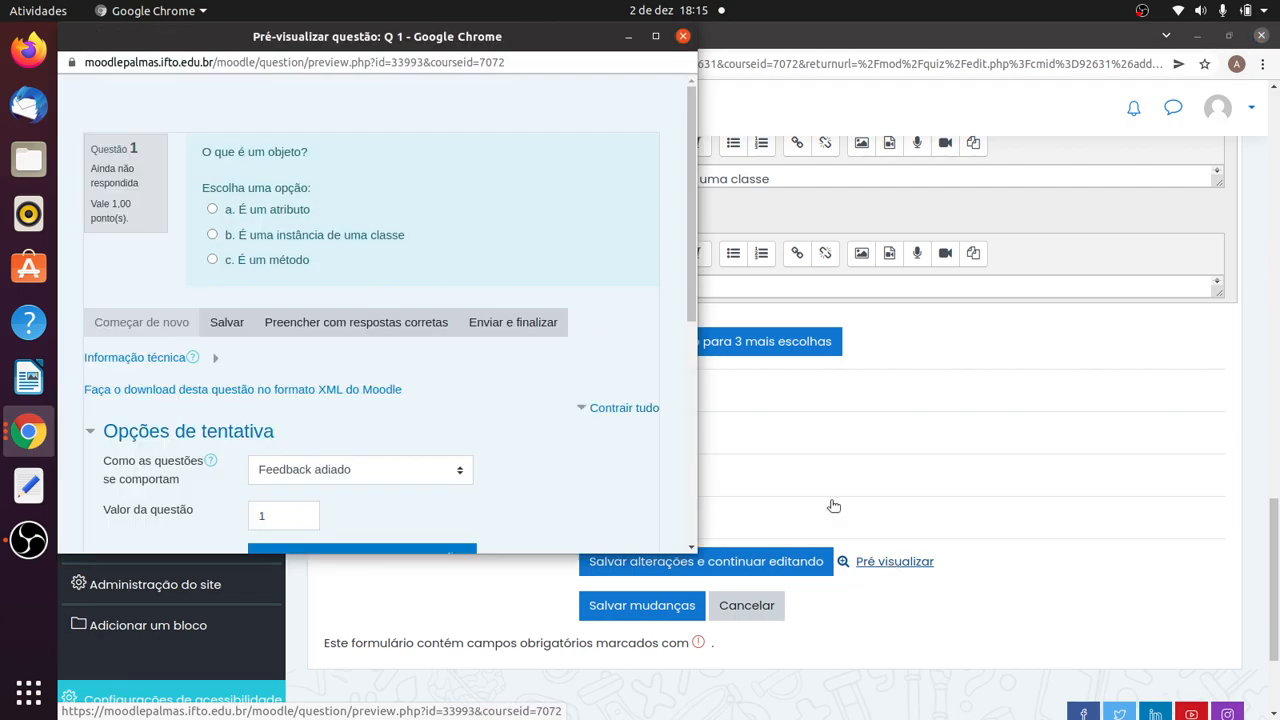
left_click_drag(398, 52, 588, 70)
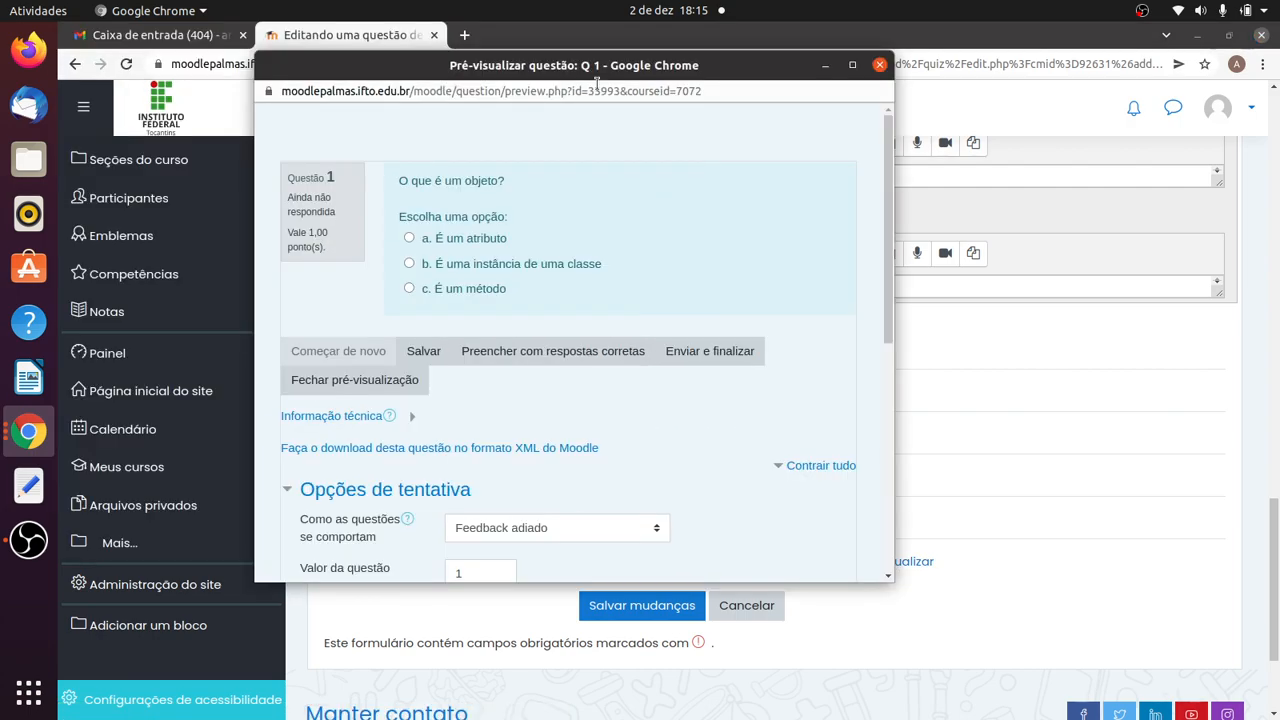
double_click(853, 62)
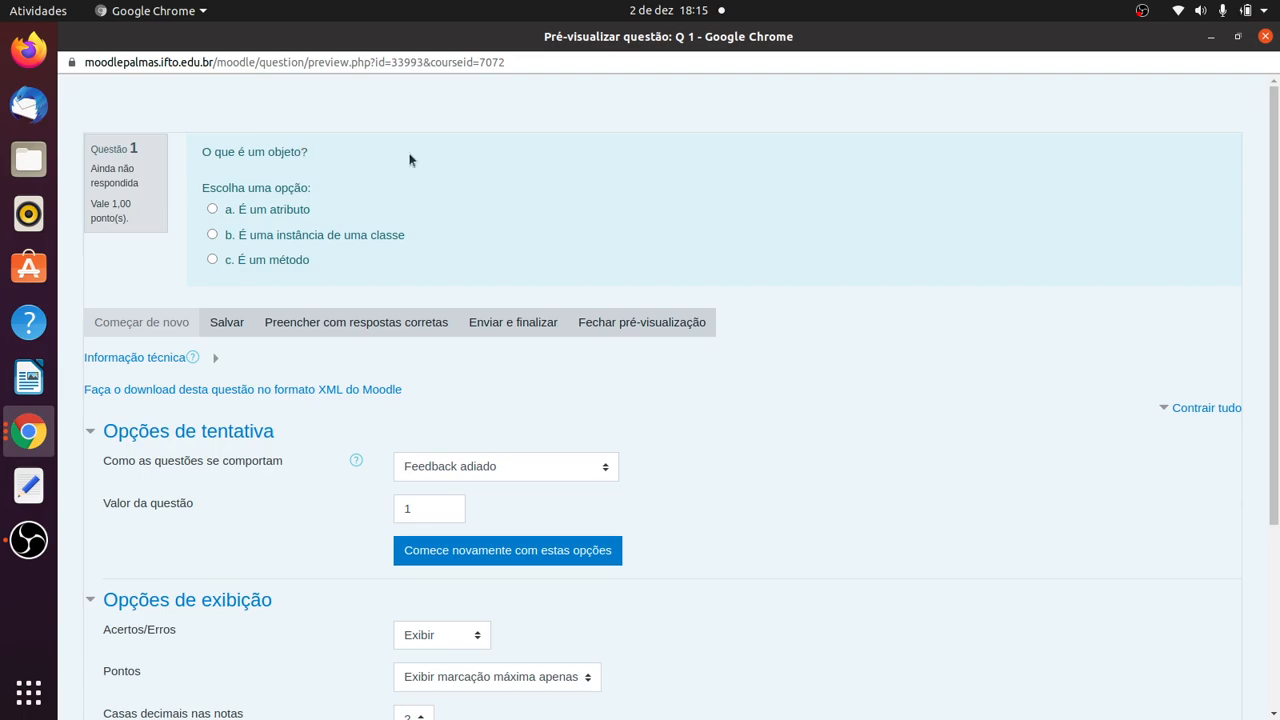
left_click(211, 208)
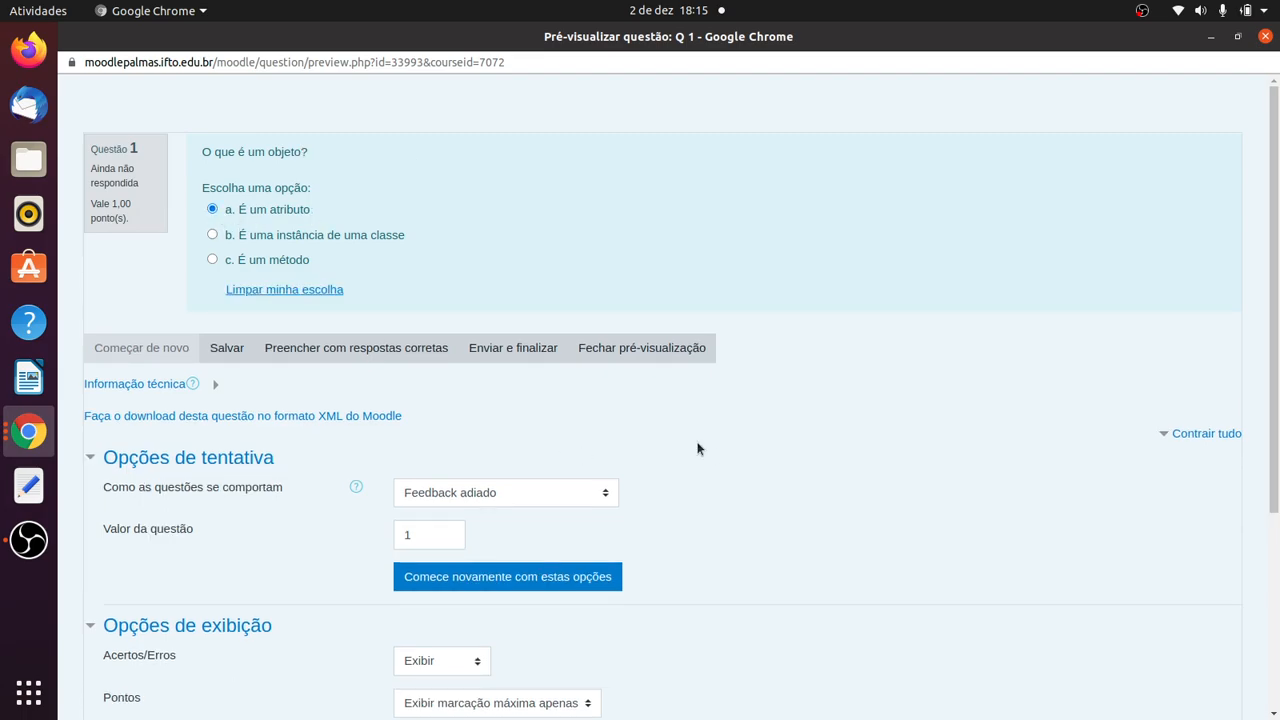
left_click(504, 349)
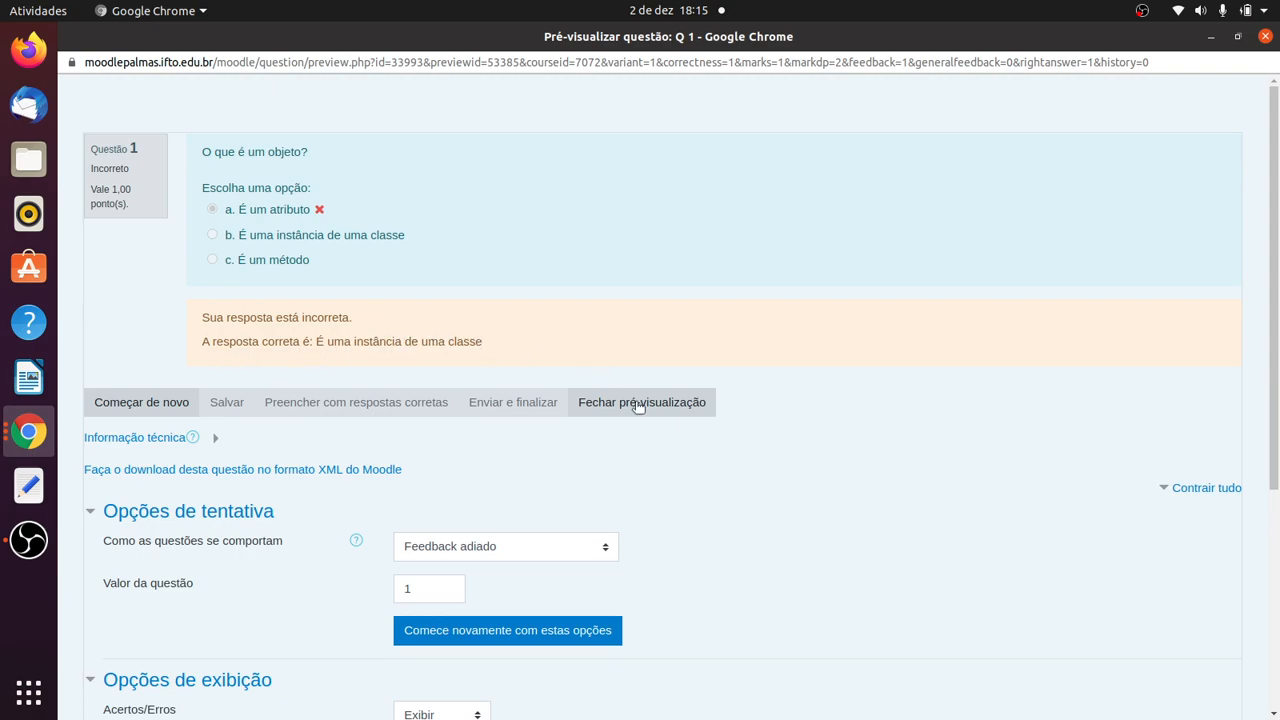
Set Feedback específico, Resposta correta and Acertos/Erros to Não exibido in the preview and update the display options
left_click_drag(1276, 268, 1273, 500)
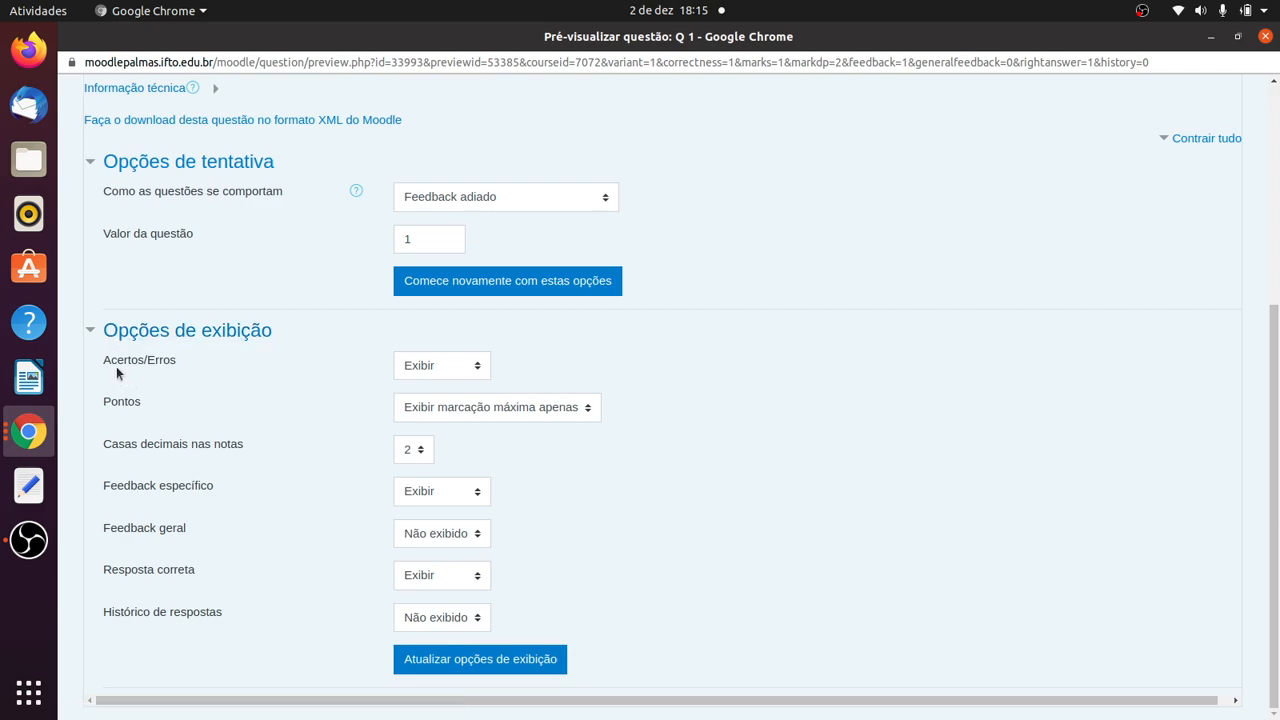
left_click(466, 492)
left_click(440, 512)
left_click(457, 576)
left_click(440, 597)
left_click(470, 368)
left_click(466, 390)
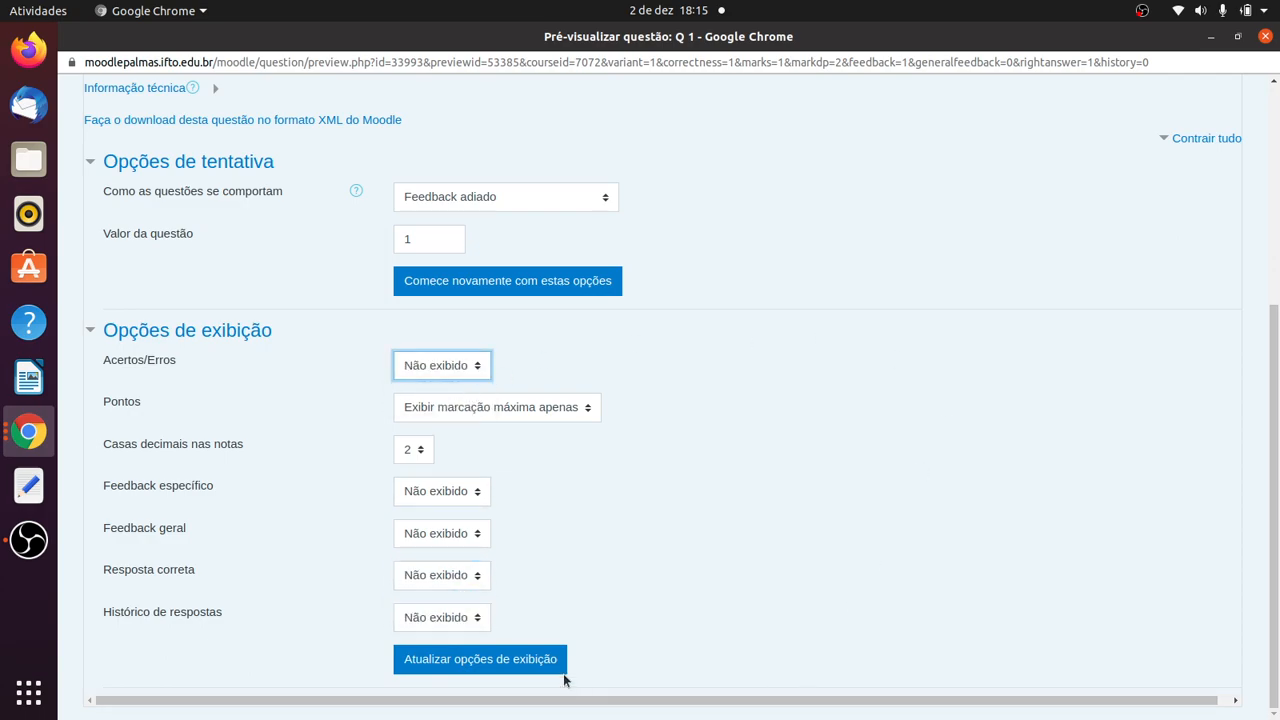
left_click(540, 656)
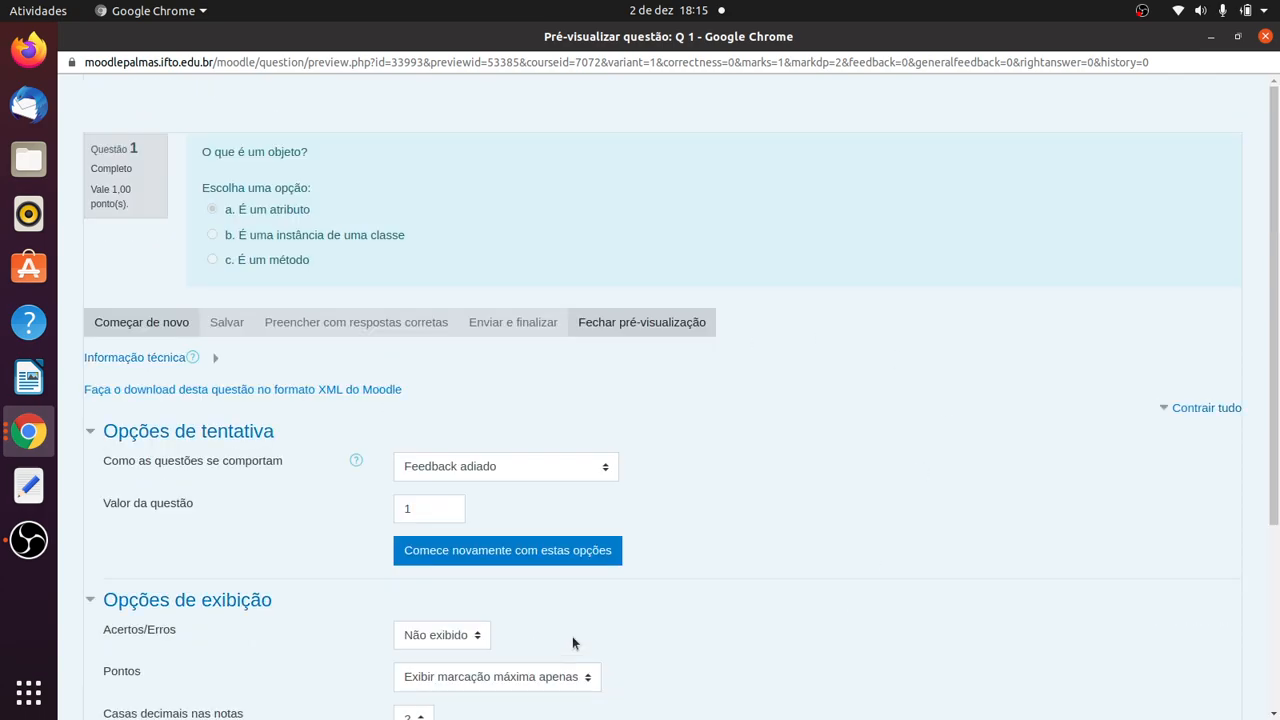
Restart the question preview and submit "É um atributo" as the final answer again
left_click(155, 322)
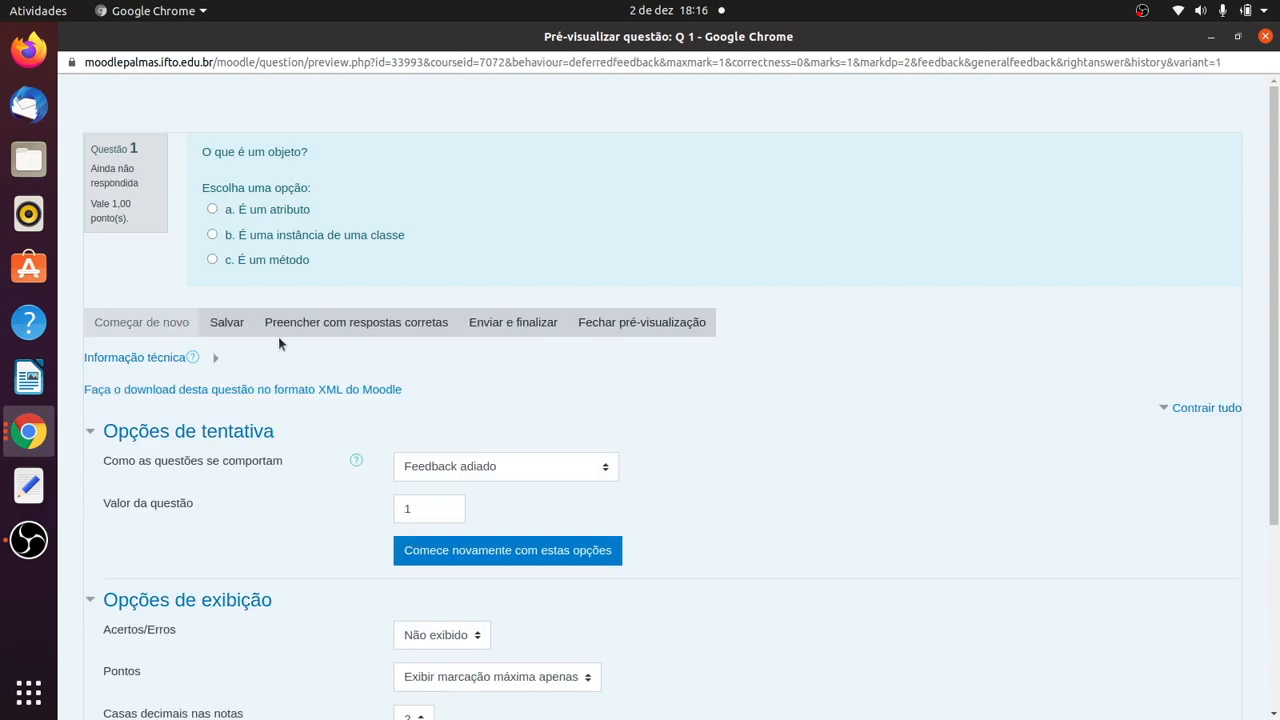
left_click(273, 209)
left_click(518, 347)
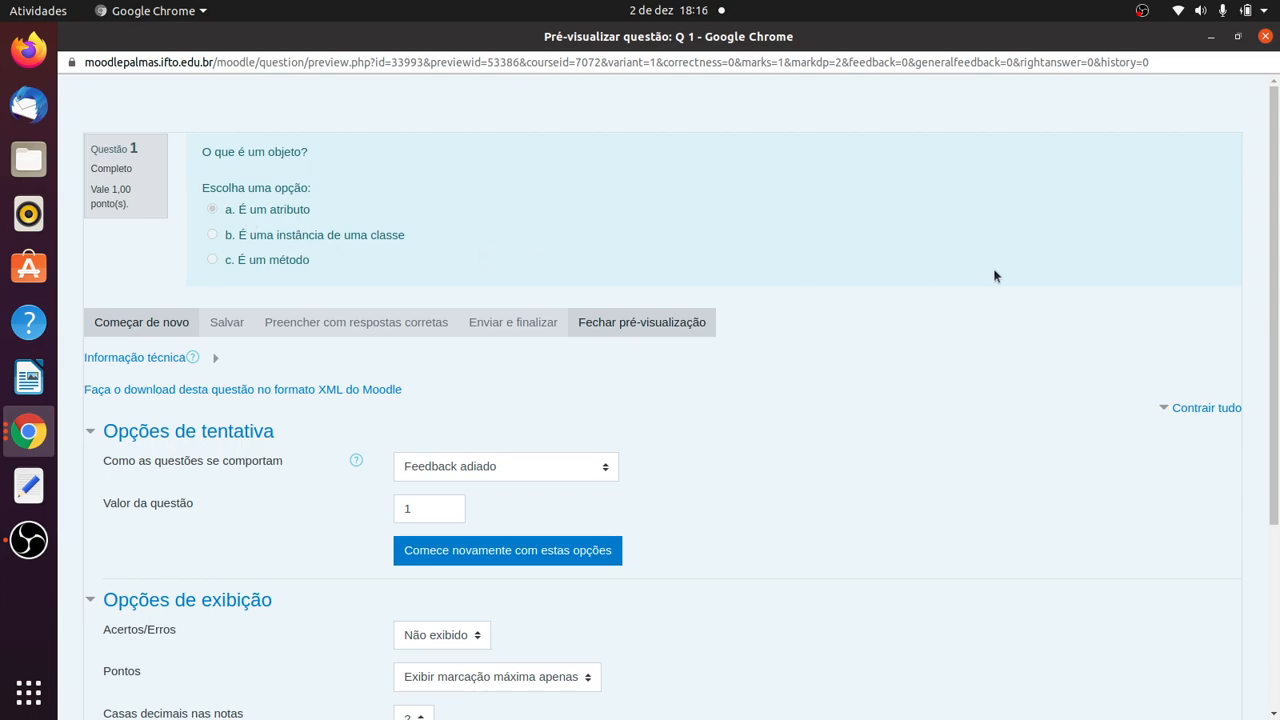
Set Acertos/Erros to Exibir in the preview's display options and apply the update
scroll(1260, 203, "down", 1)
scroll(1260, 203, "down", 3)
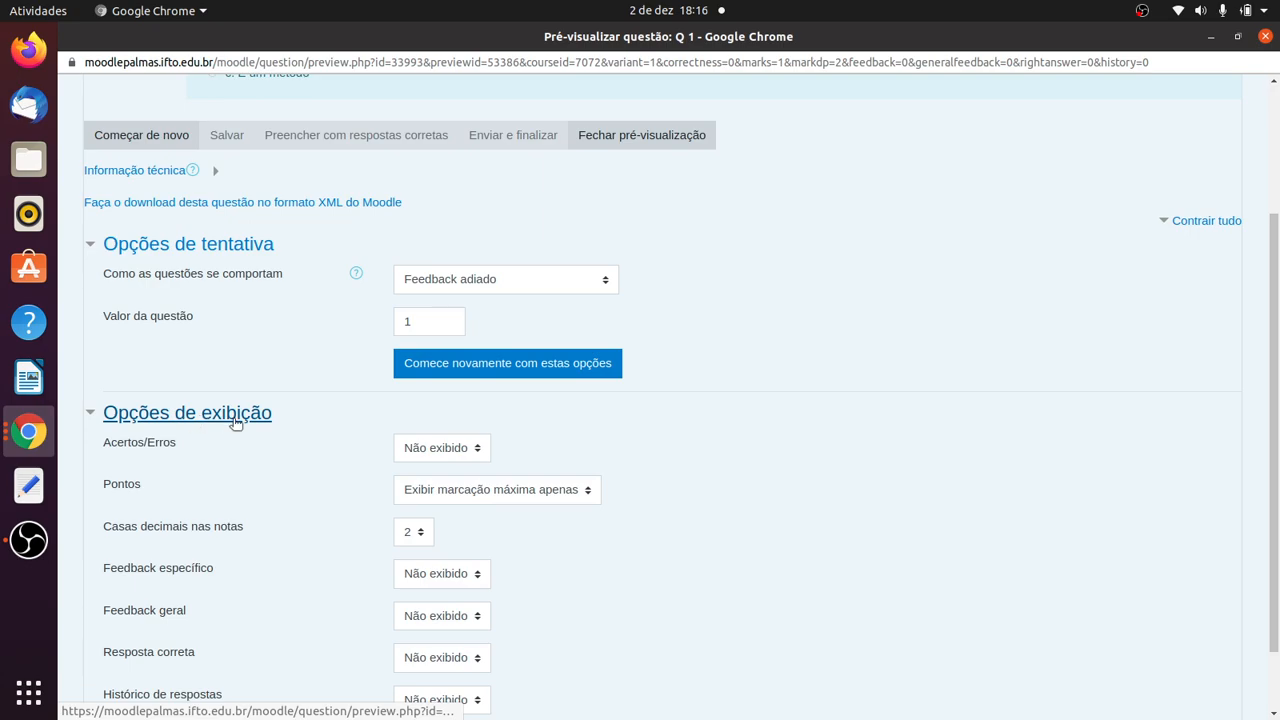
left_click(436, 449)
left_click(430, 486)
scroll(1275, 295, "down", 2)
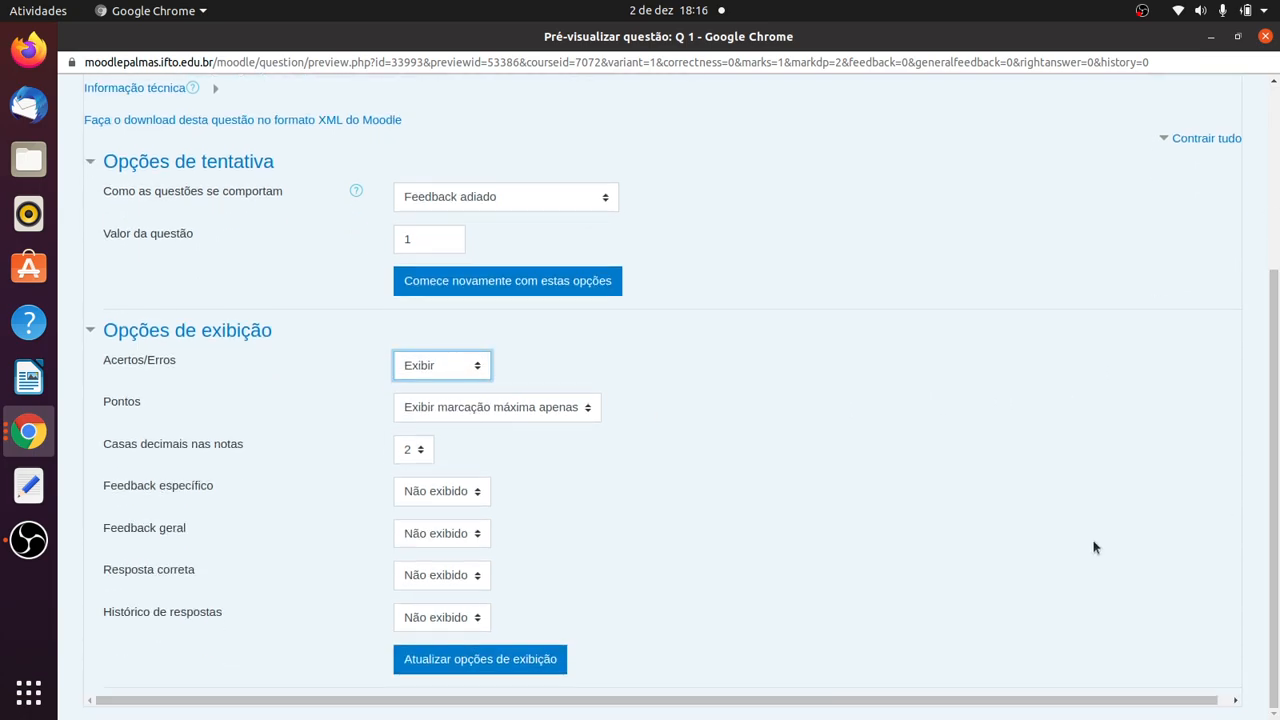
left_click(531, 659)
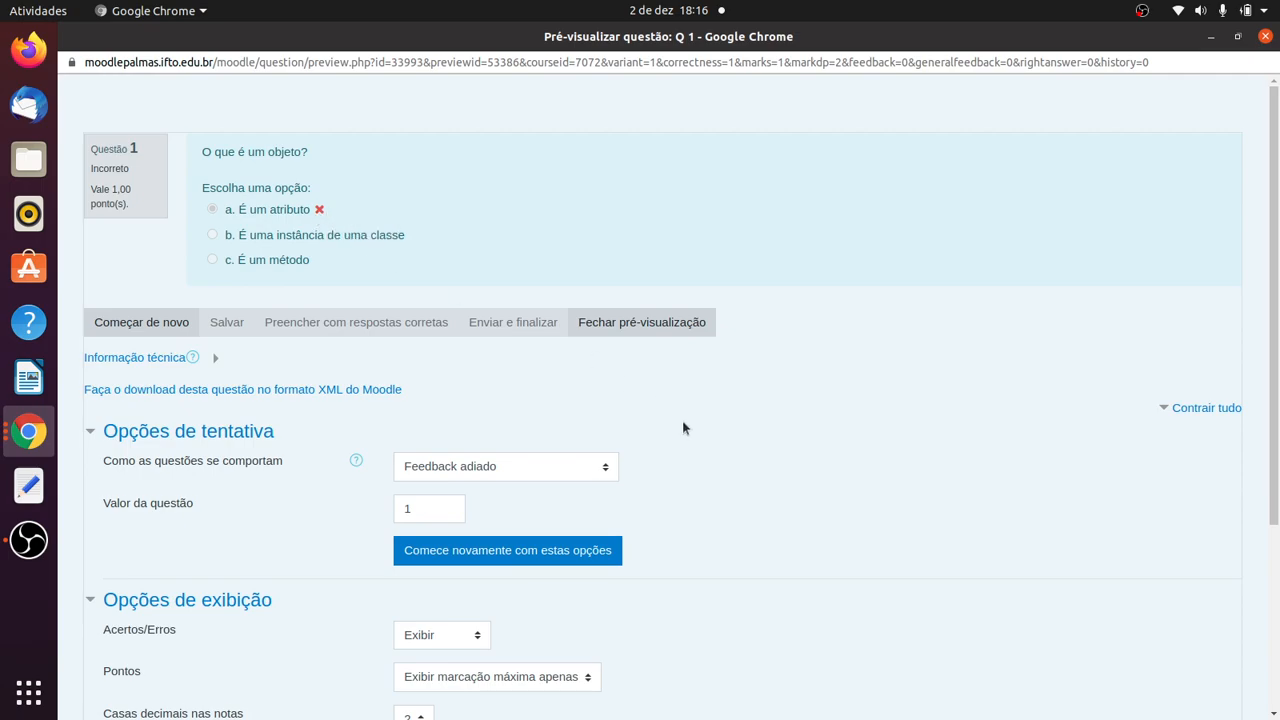
Set Feedback específico to Exibir, update the display options, and highlight the feedback message under the answers
scroll(683, 426, "down", 4)
scroll(680, 440, "down", 1)
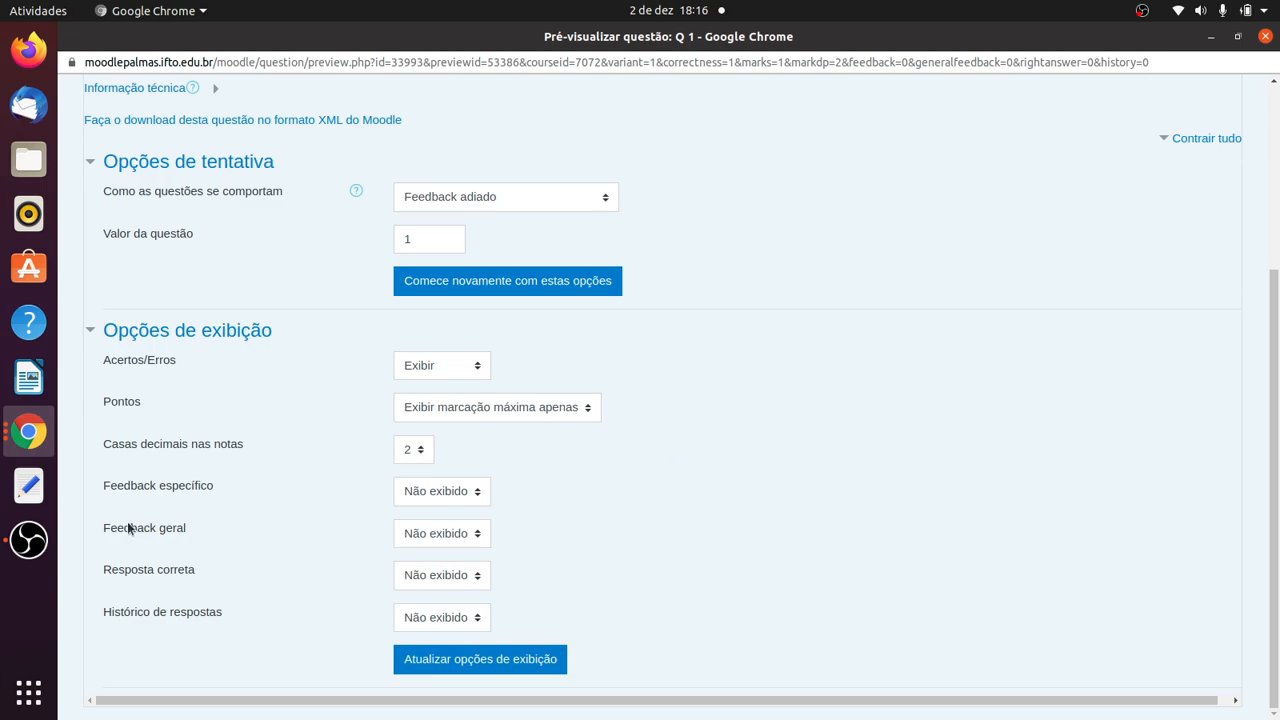
left_click(444, 491)
left_click(442, 530)
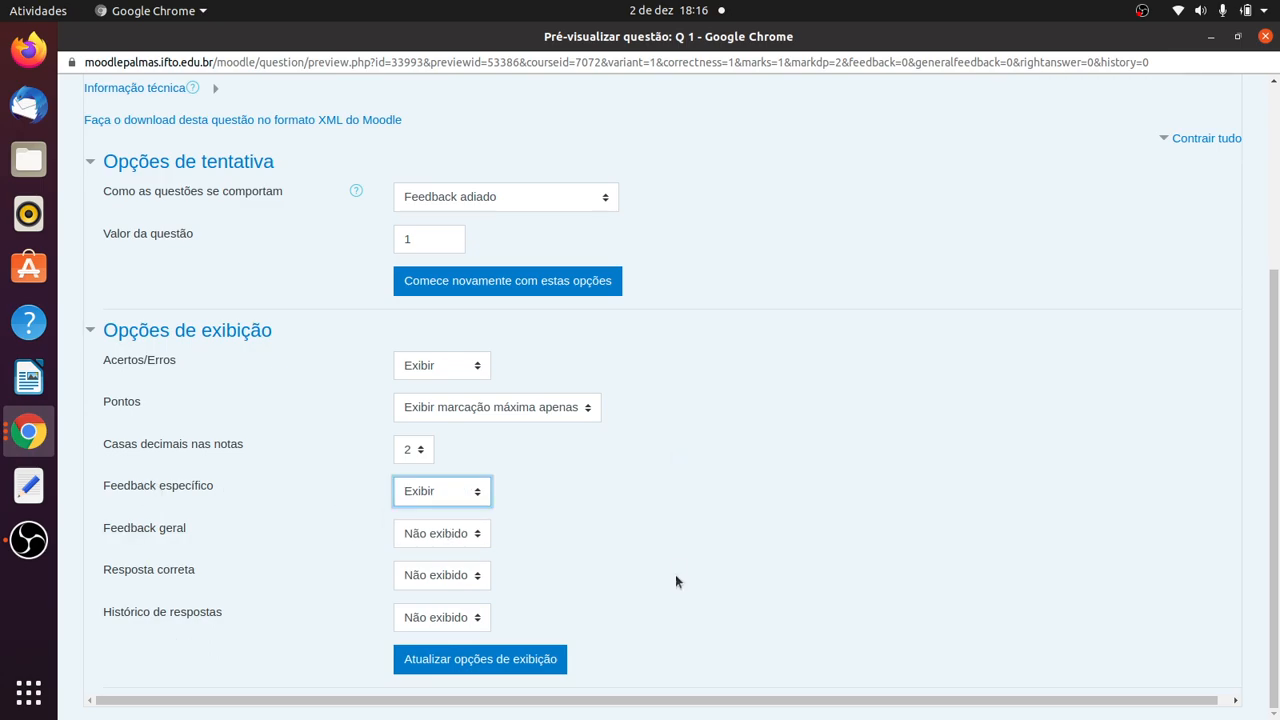
left_click(524, 658)
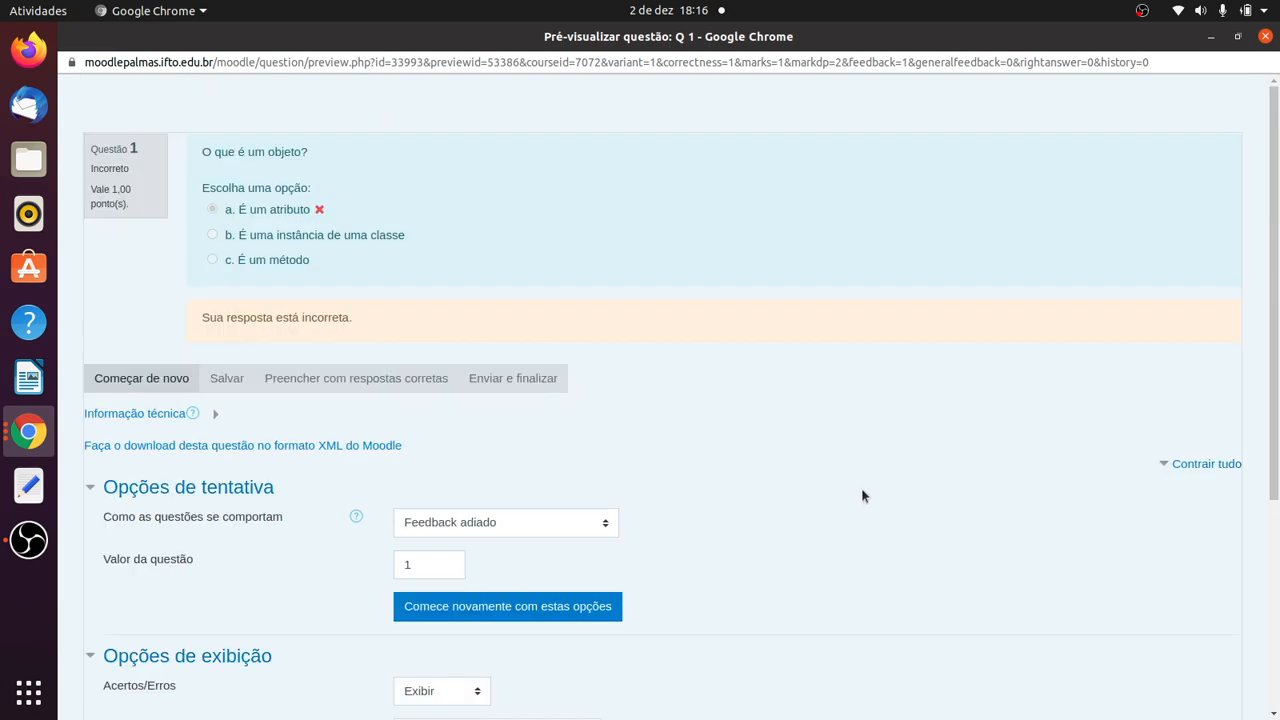
left_click_drag(195, 318, 335, 338)
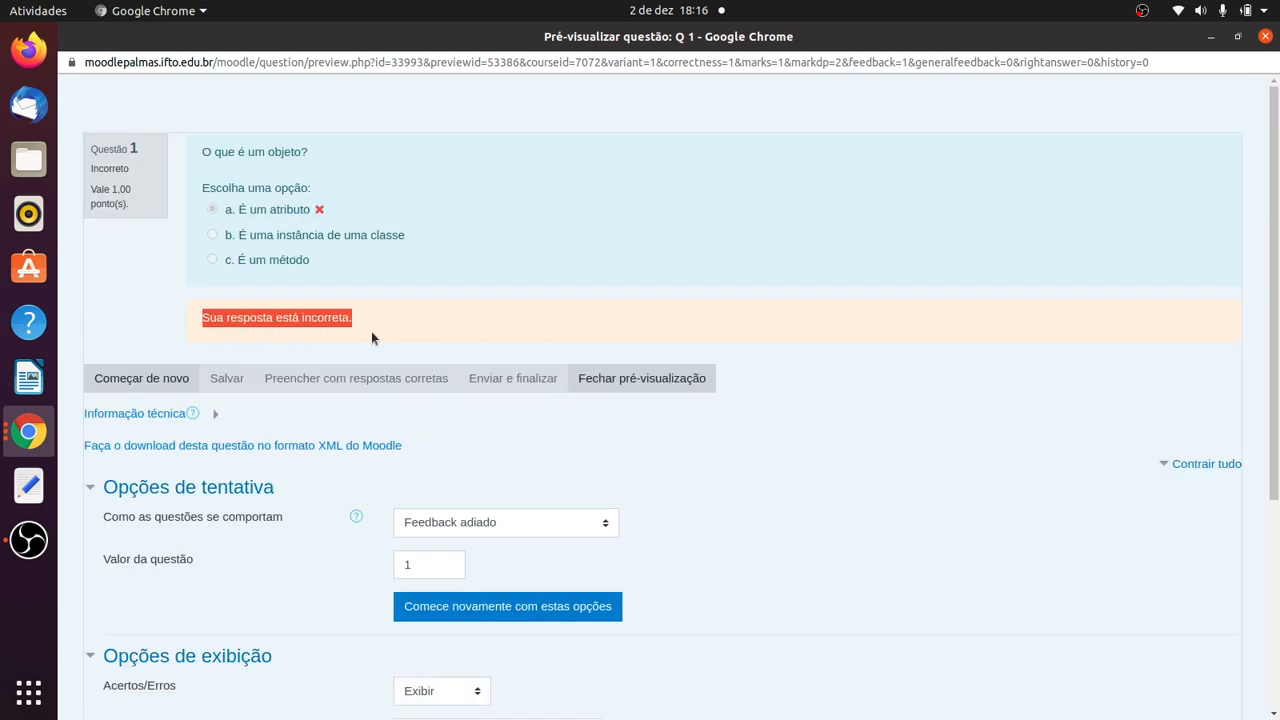
Set Resposta correta to Exibir, update the display options, and highlight the correct answer in the feedback
scroll(762, 480, "down", 3)
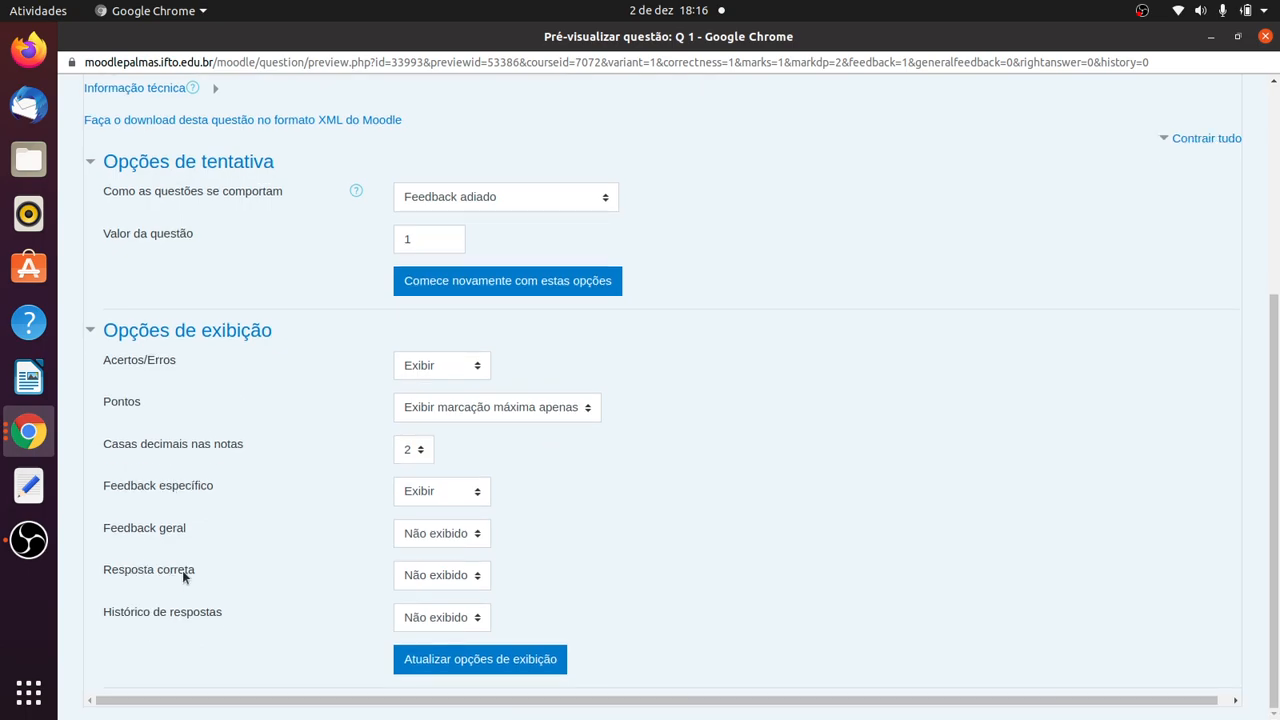
left_click(430, 576)
left_click(432, 609)
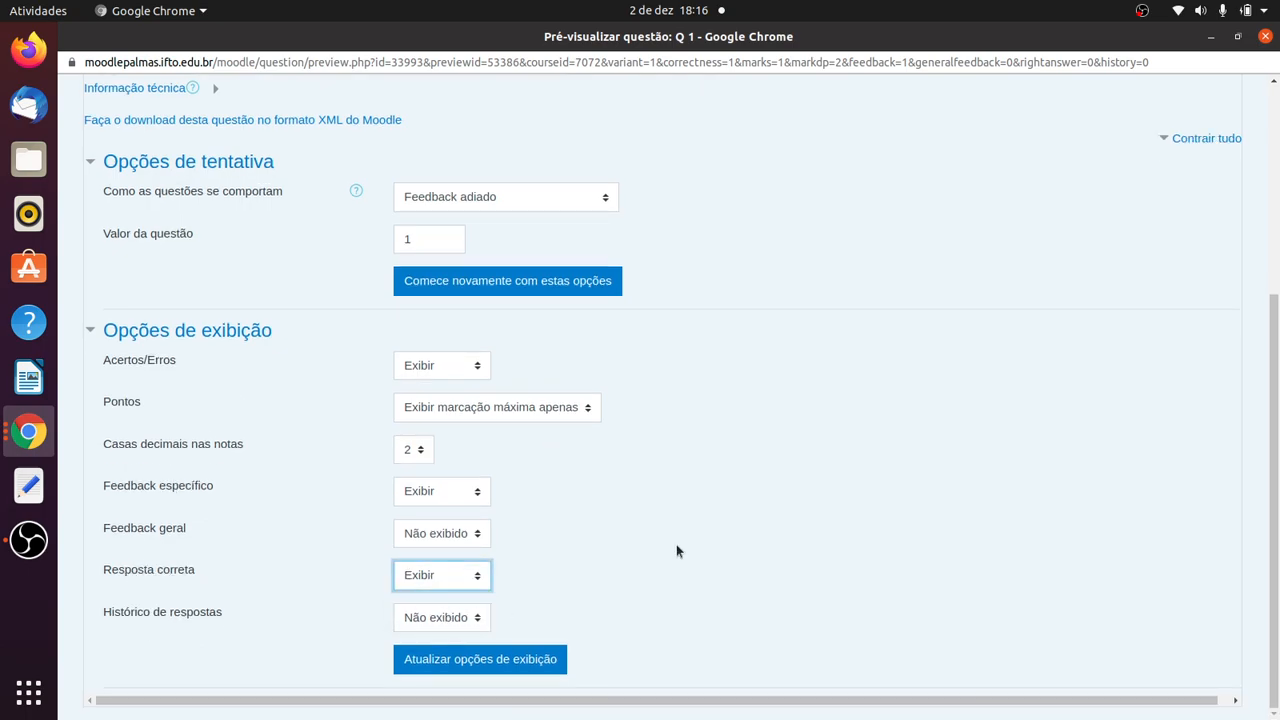
left_click(508, 662)
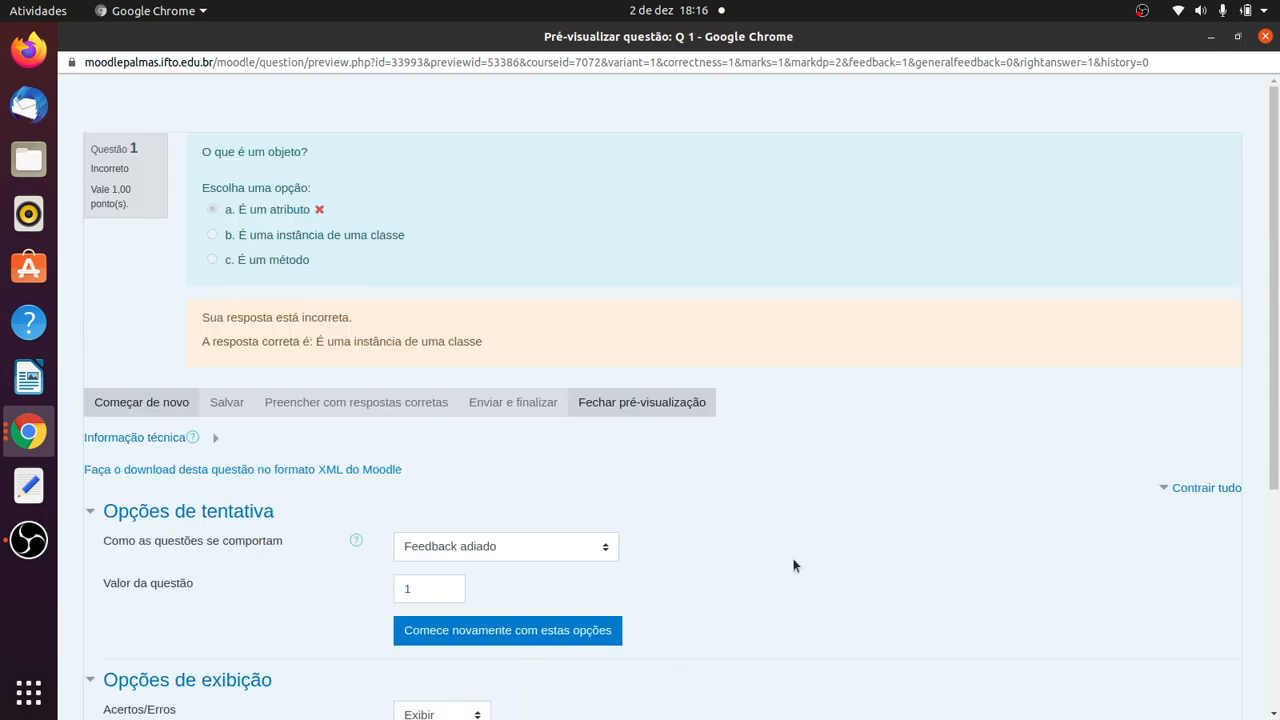
left_click_drag(310, 336, 500, 344)
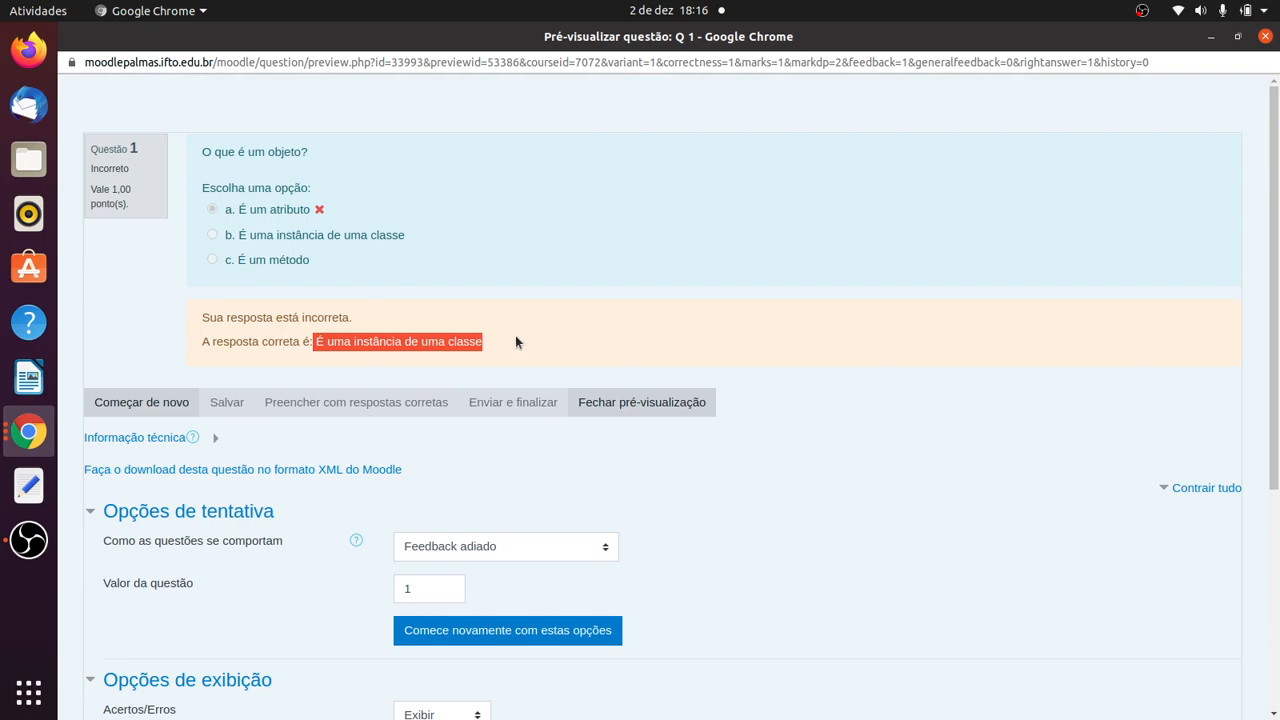
Review the preview's display options, highlight the entire feedback message below the answers, and close the question preview
scroll(666, 400, "down", 2)
scroll(668, 401, "up", 2)
scroll(668, 400, "down", 5)
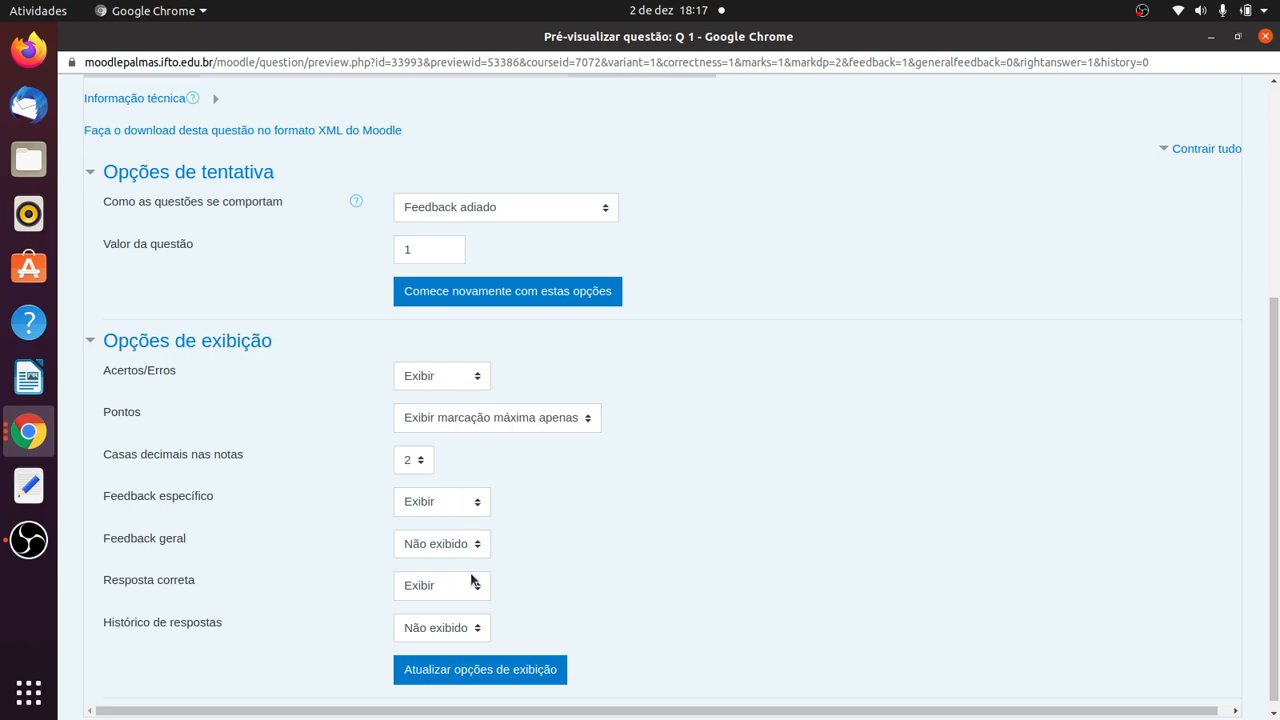
scroll(1270, 353, "up", 3)
scroll(917, 317, "up", 2)
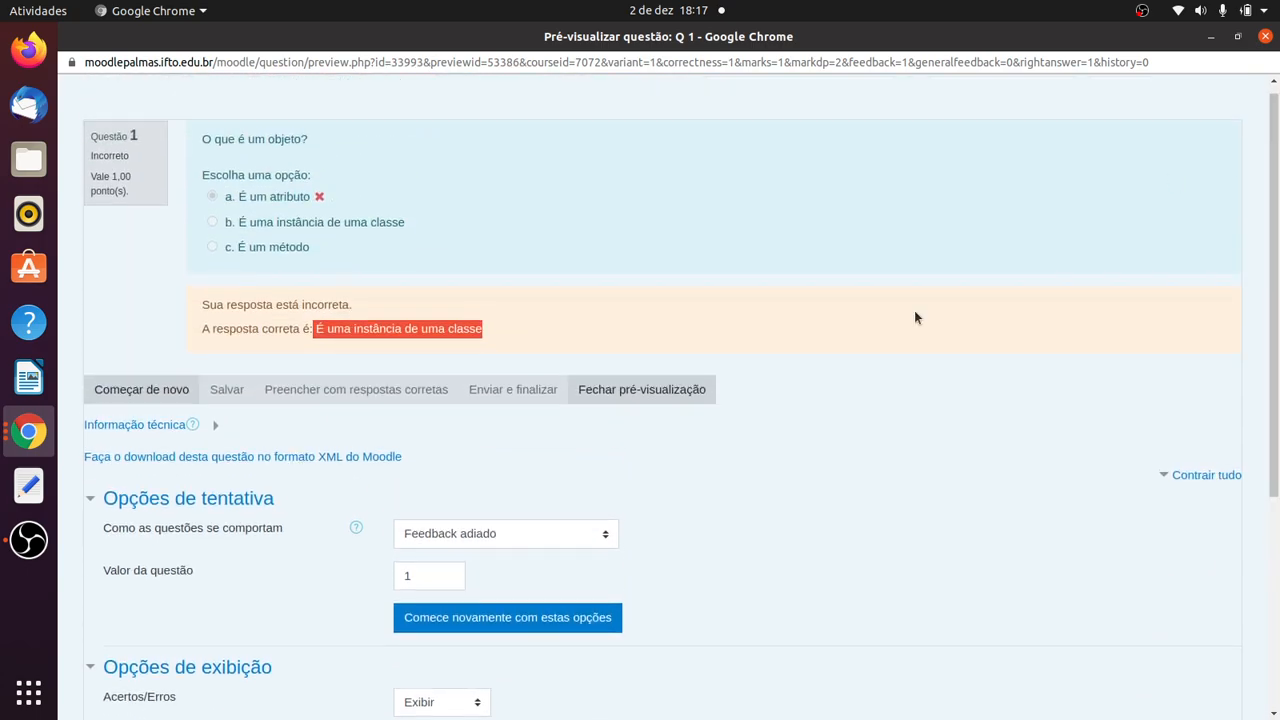
left_click_drag(486, 330, 155, 295)
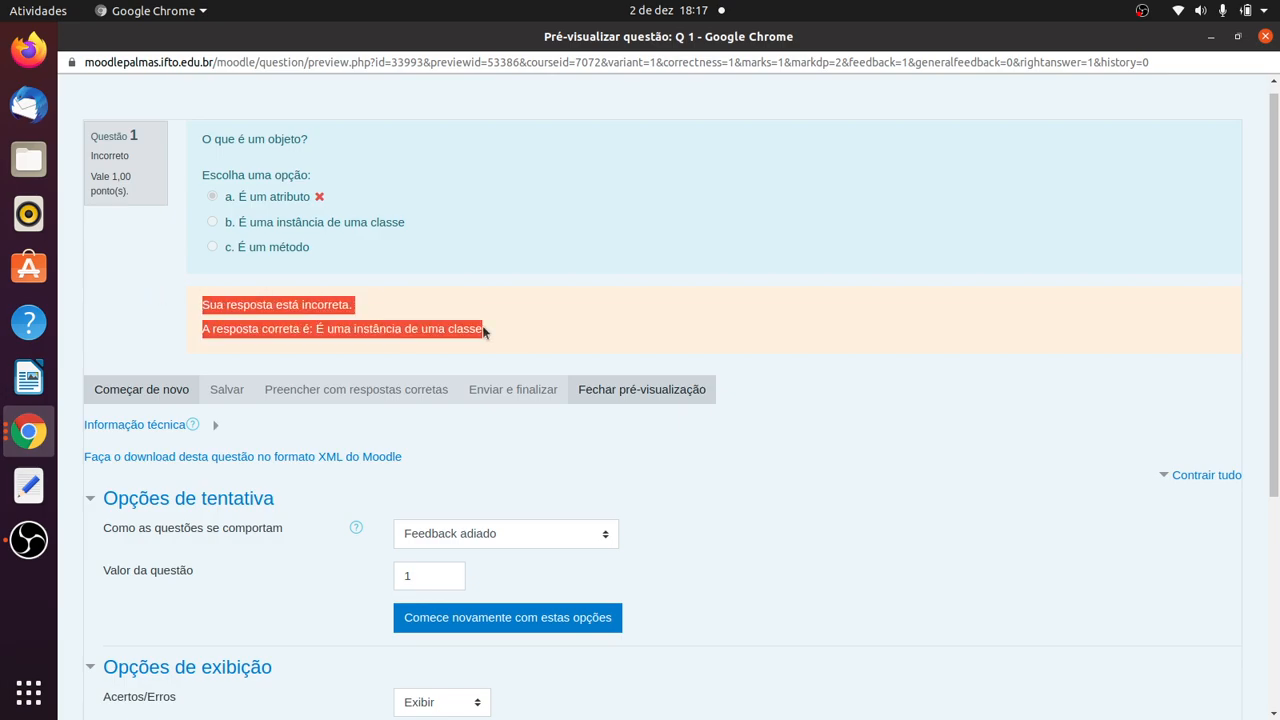
left_click(1265, 36)
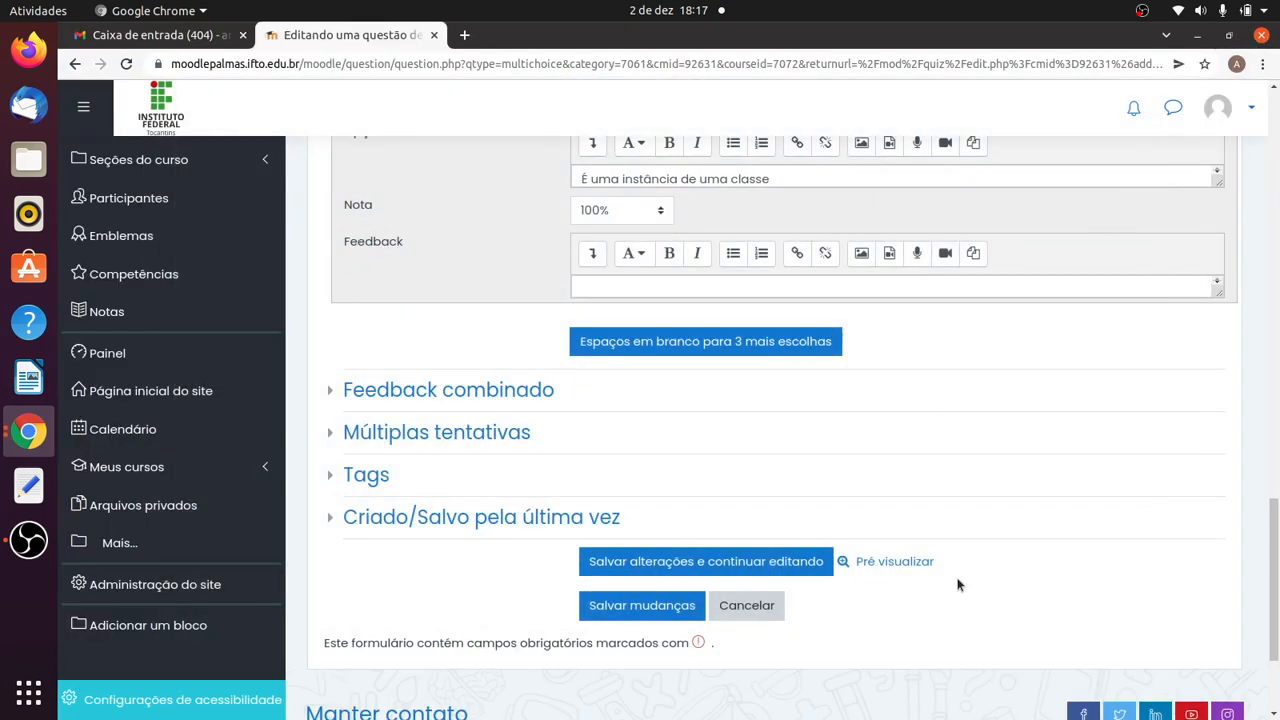
Save the multiple-choice question and start adding a new Verdadeiro/Falso question after it on page 1 of the quiz
left_click(652, 610)
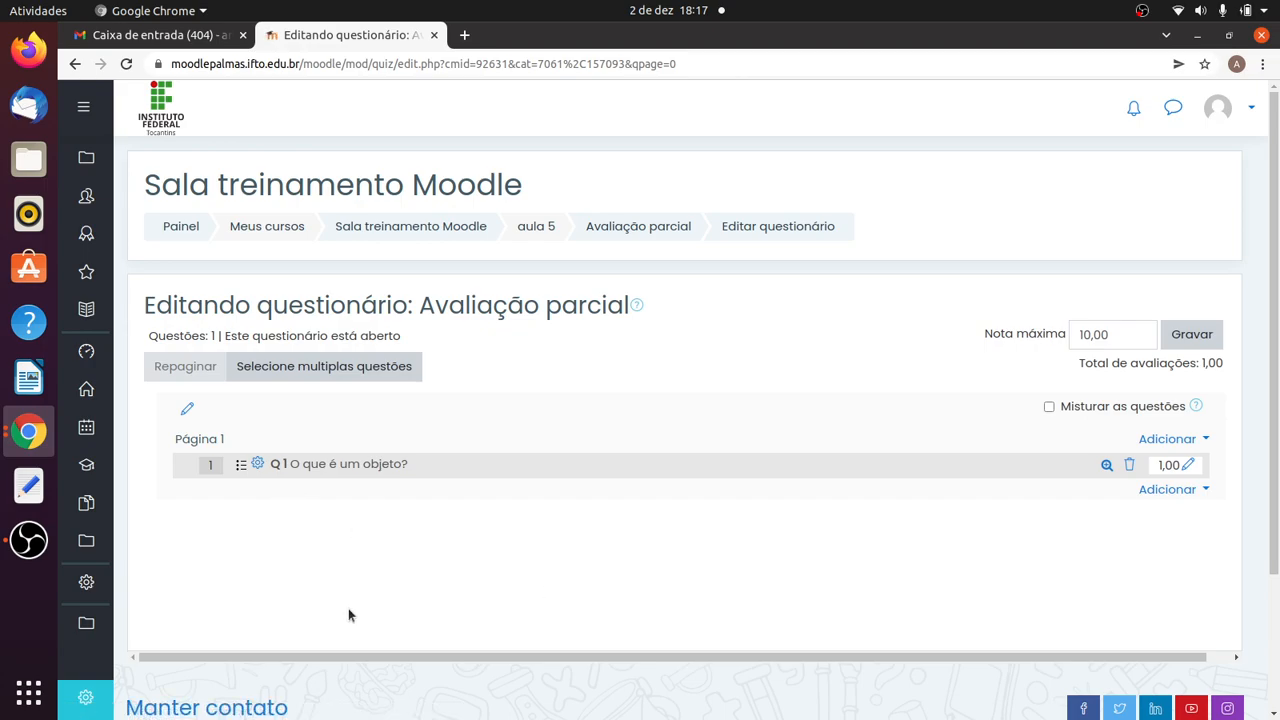
left_click(1167, 489)
left_click(1137, 520)
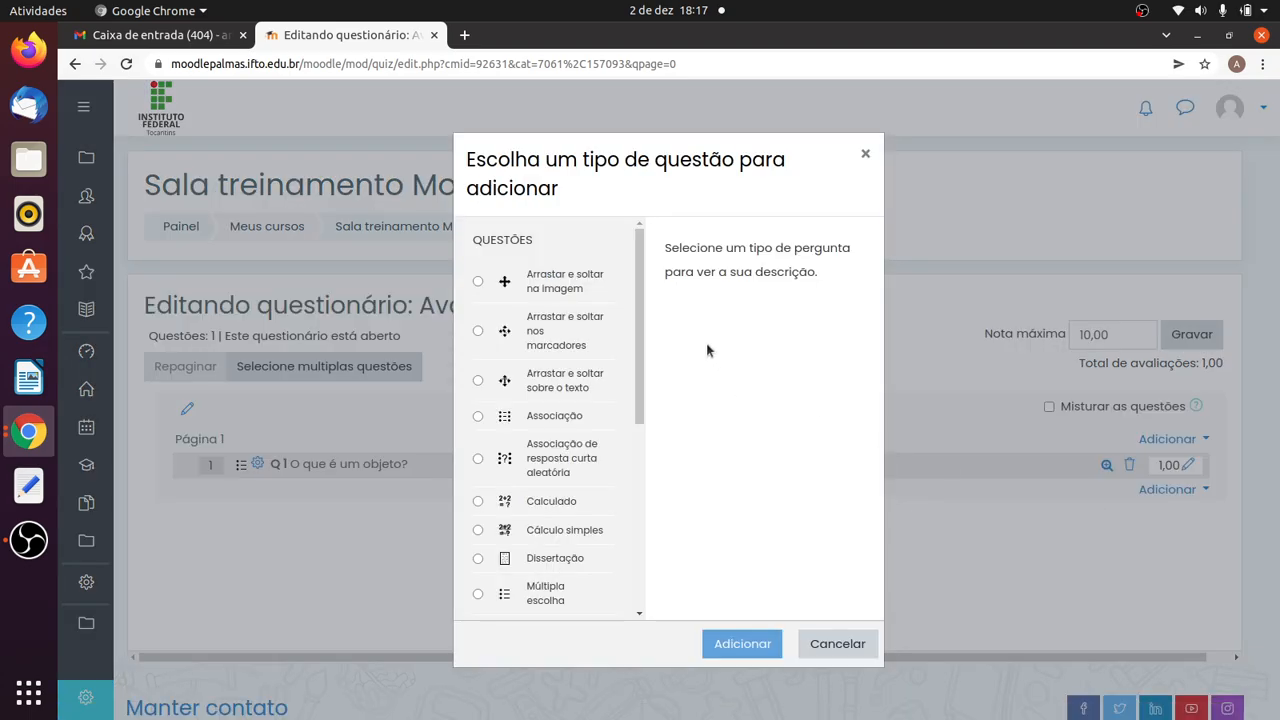
left_click_drag(640, 297, 626, 468)
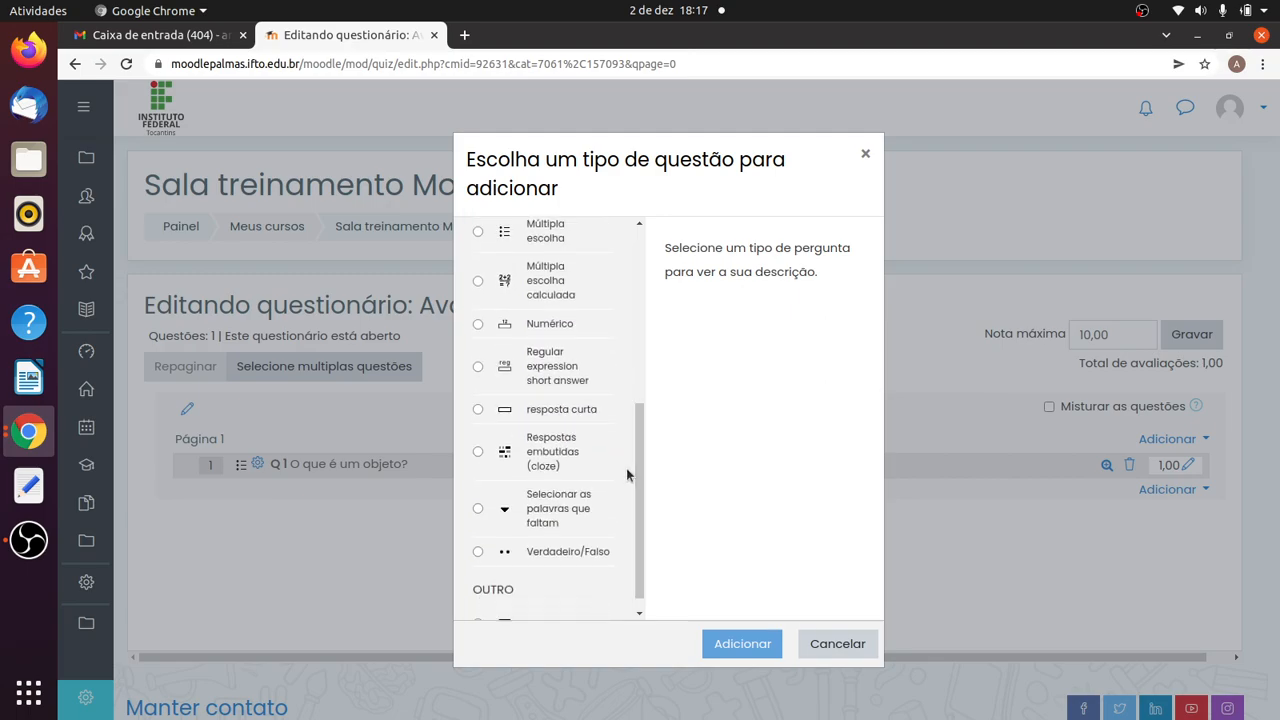
left_click(583, 550)
left_click(755, 645)
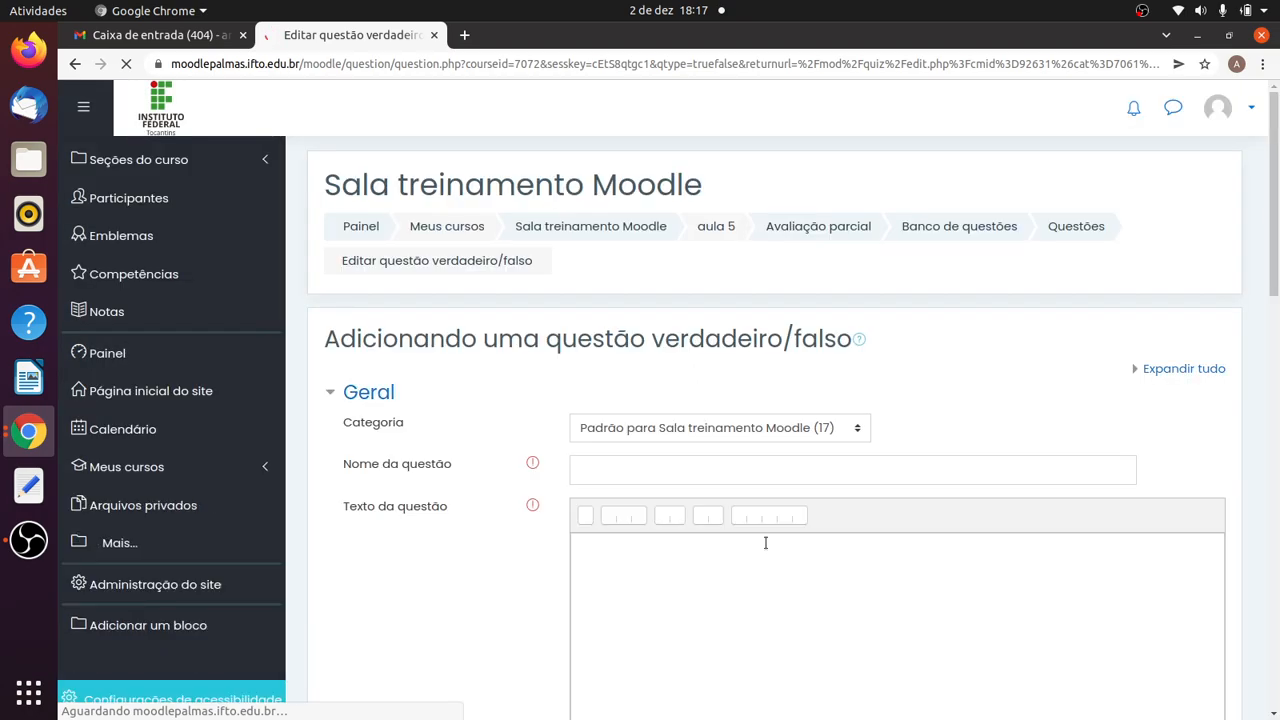
Name the true/false question "Q 2" and enter "A classe é um objeto?" as its question text
left_click(689, 467)
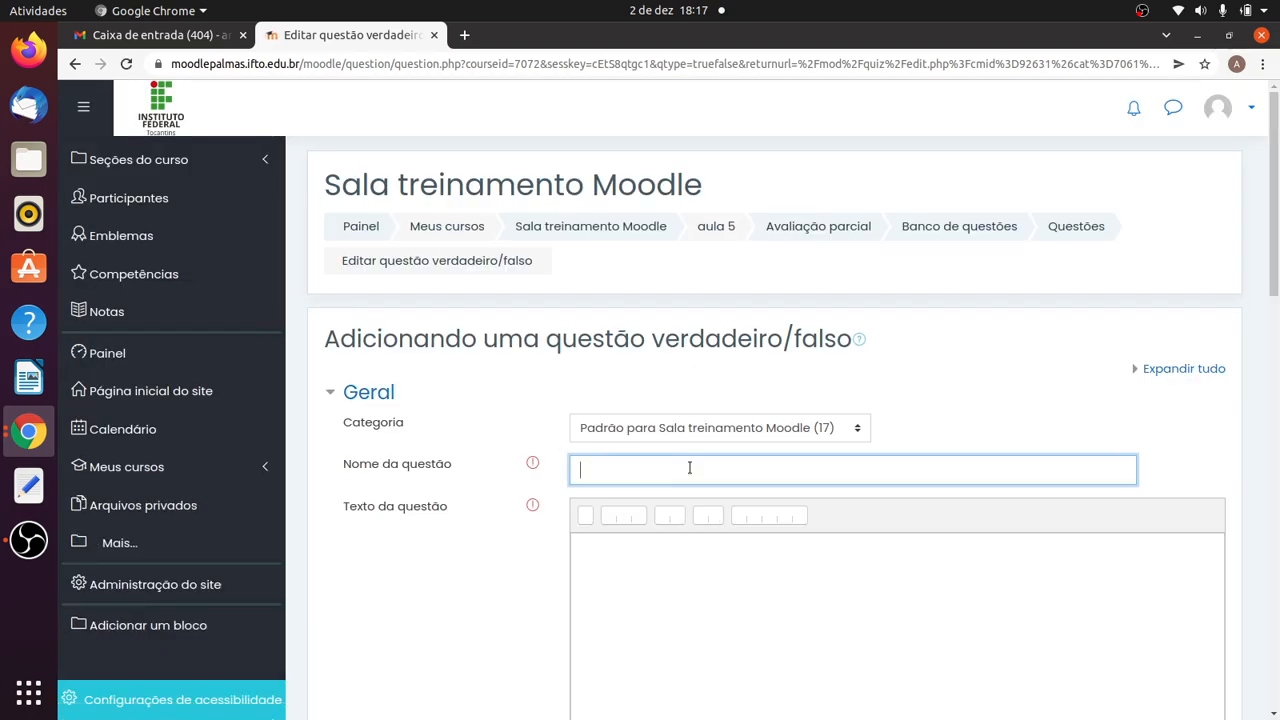
type("Q 2")
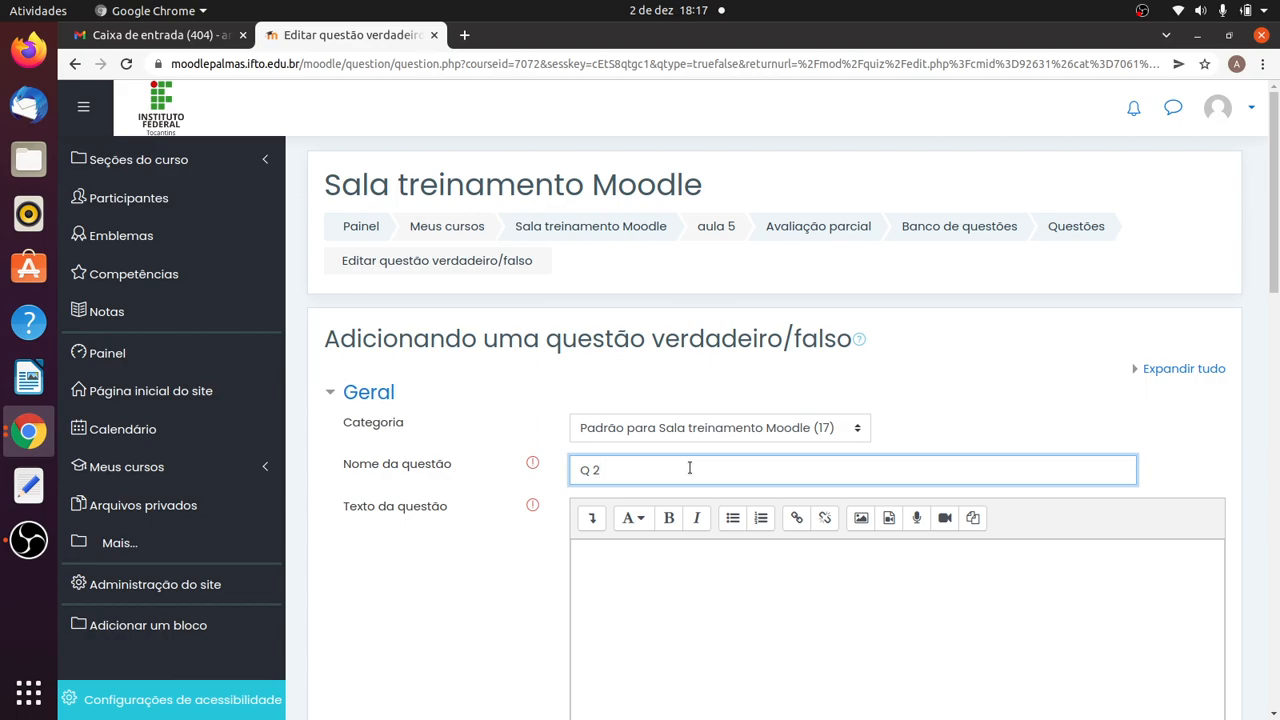
scroll(1010, 391, "down", 3)
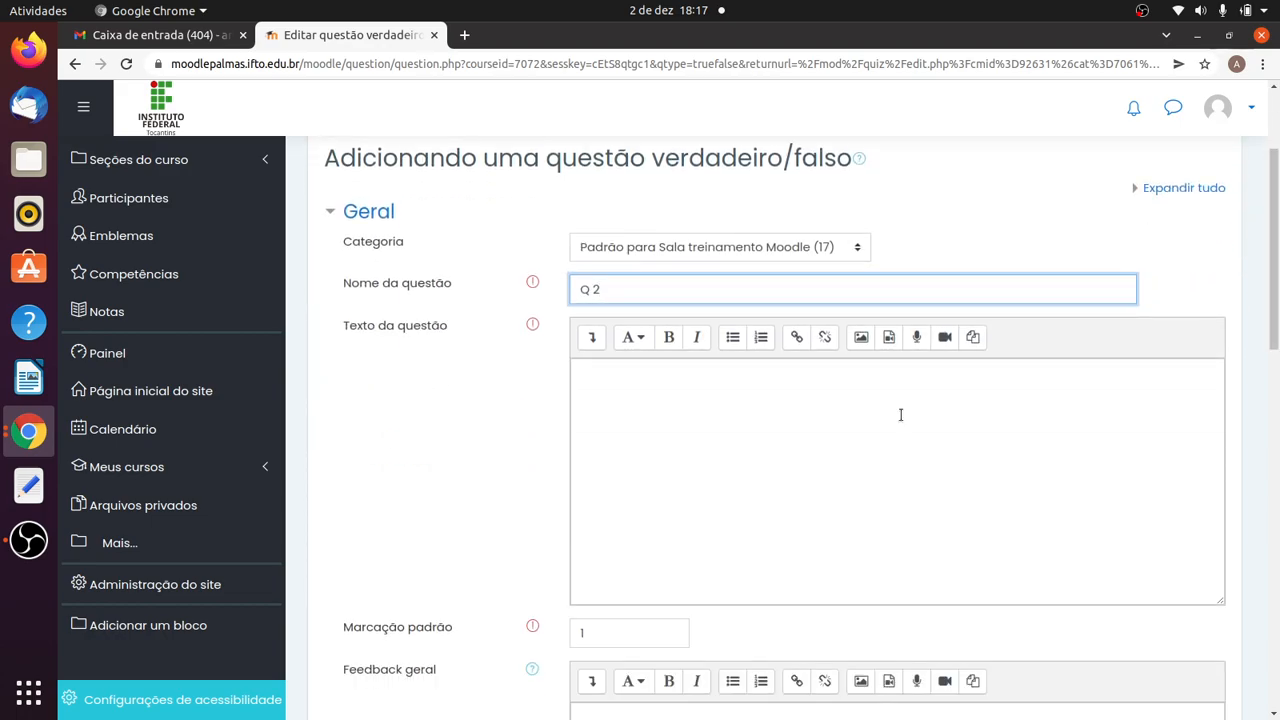
left_click(775, 421)
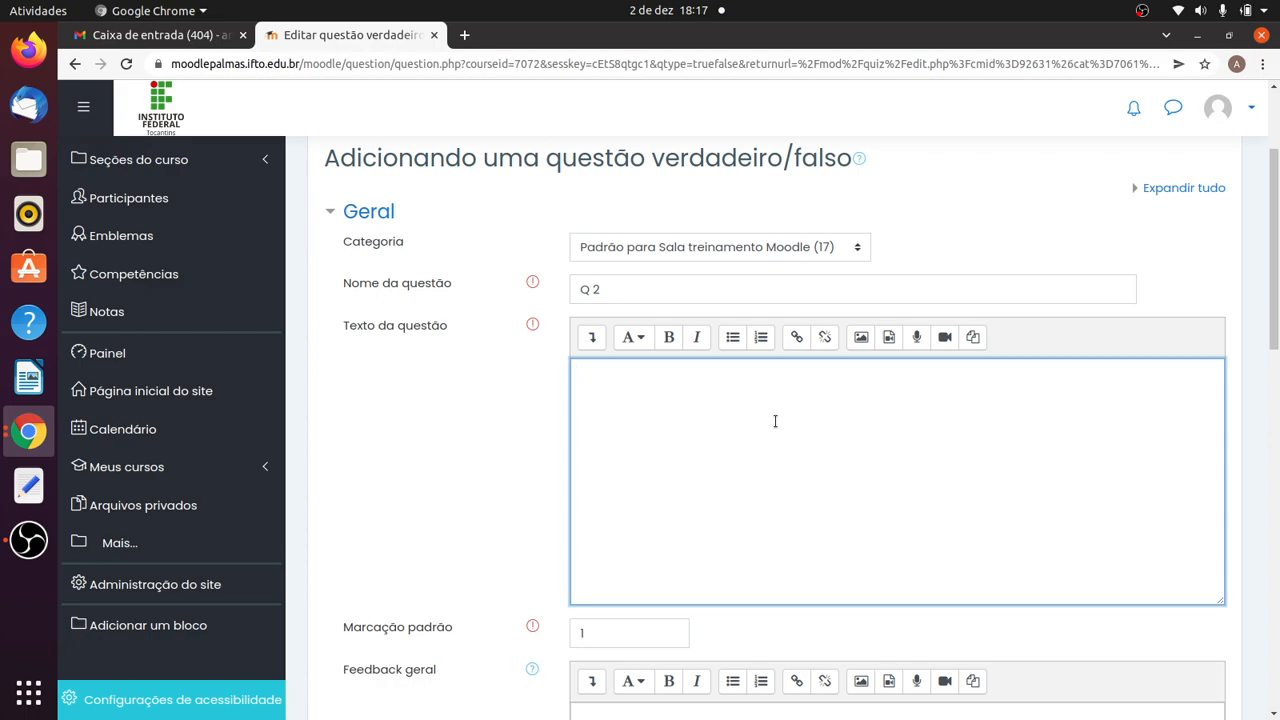
type("A classe é um objeto?")
Choose Falso as the Resposta certa of the true/false question
scroll(790, 423, "down", 5)
scroll(795, 430, "down", 6)
scroll(791, 428, "up", 2)
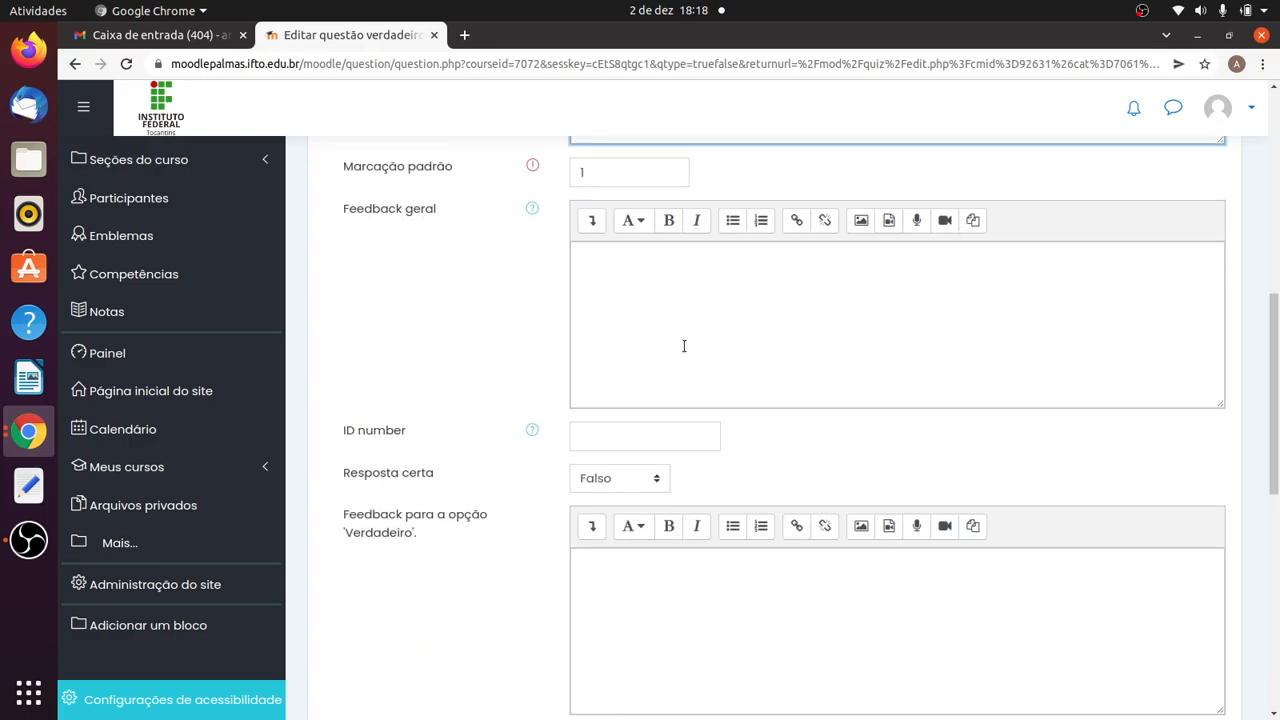
scroll(684, 346, "down", 2)
scroll(820, 291, "down", 1)
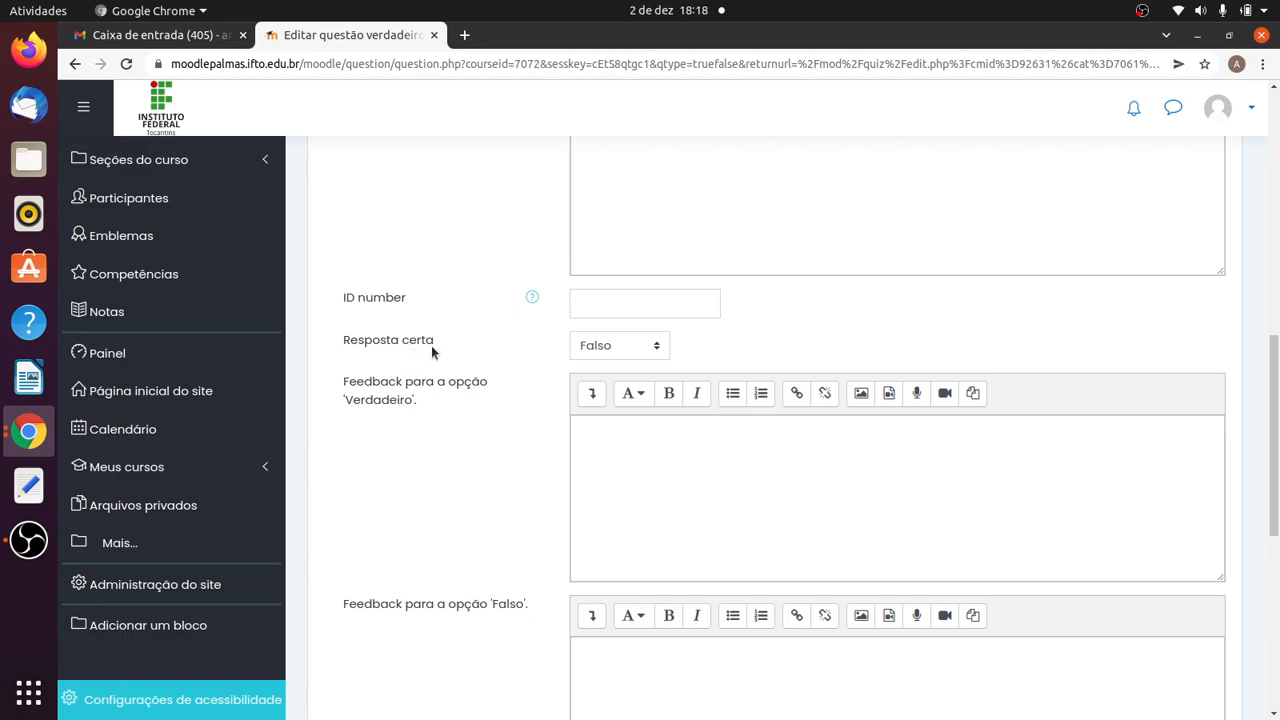
scroll(795, 326, "up", 10)
scroll(789, 321, "down", 7)
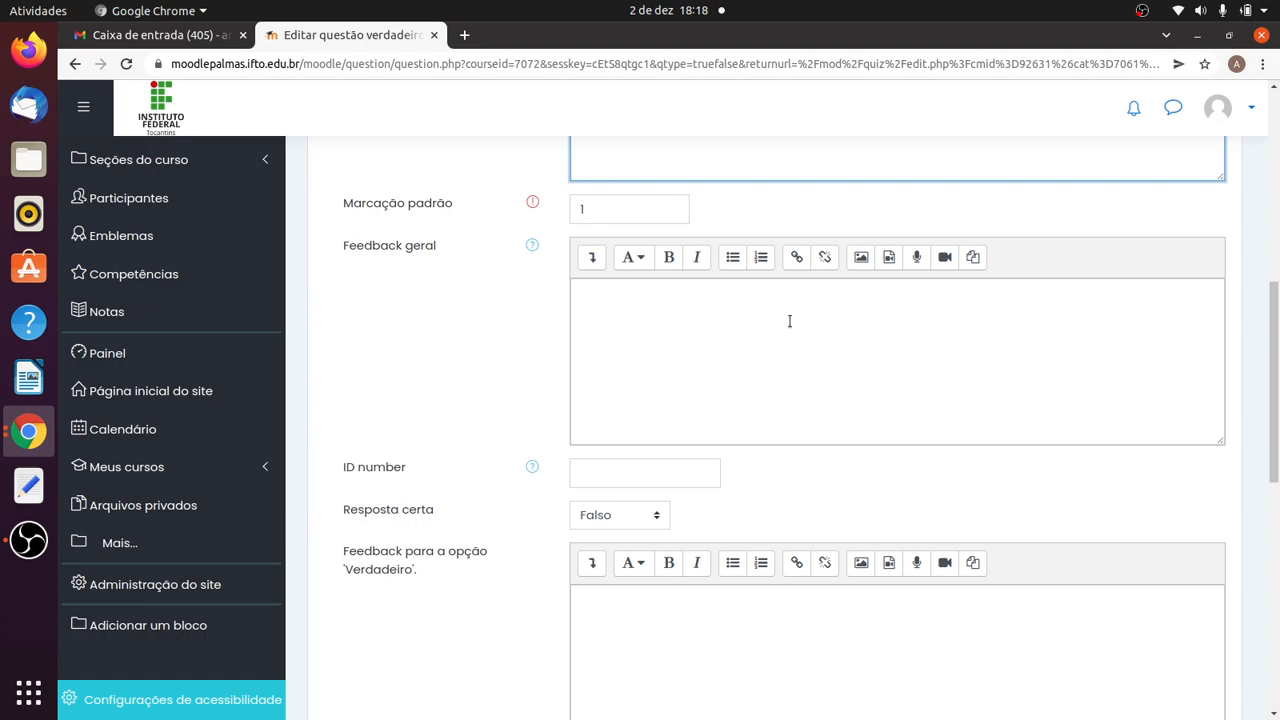
scroll(789, 321, "down", 2)
left_click(655, 390)
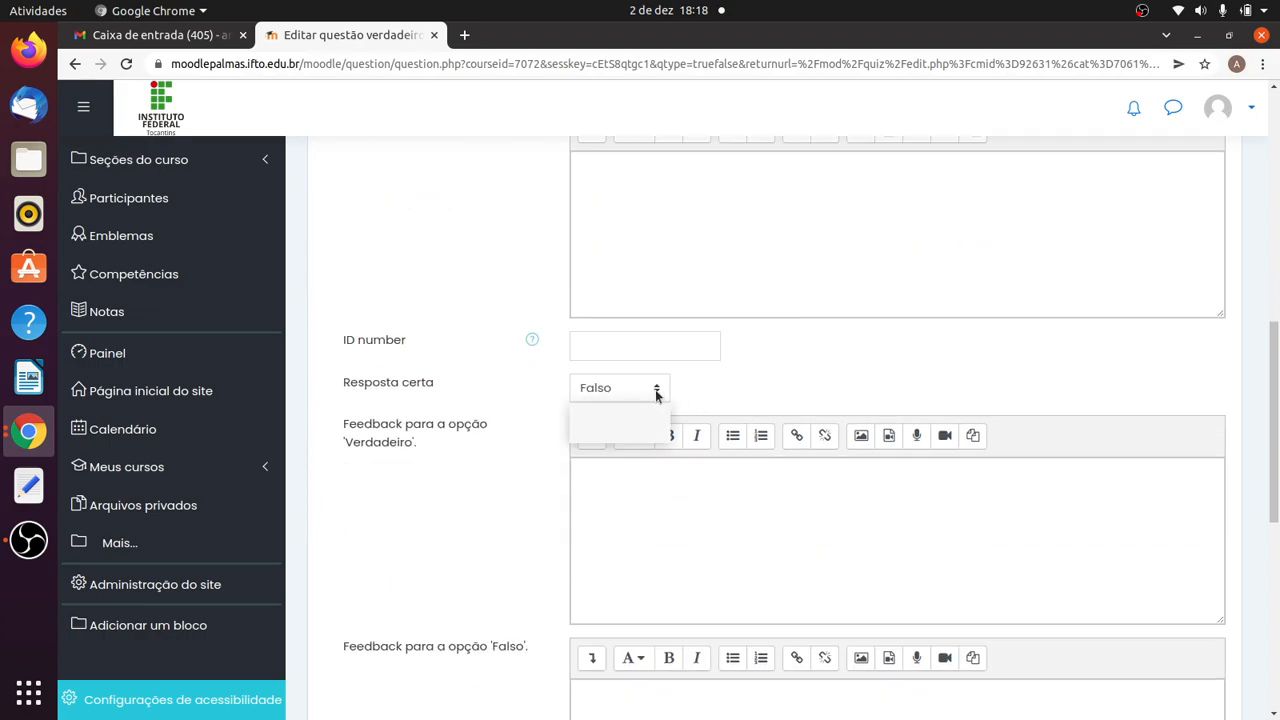
left_click(610, 414)
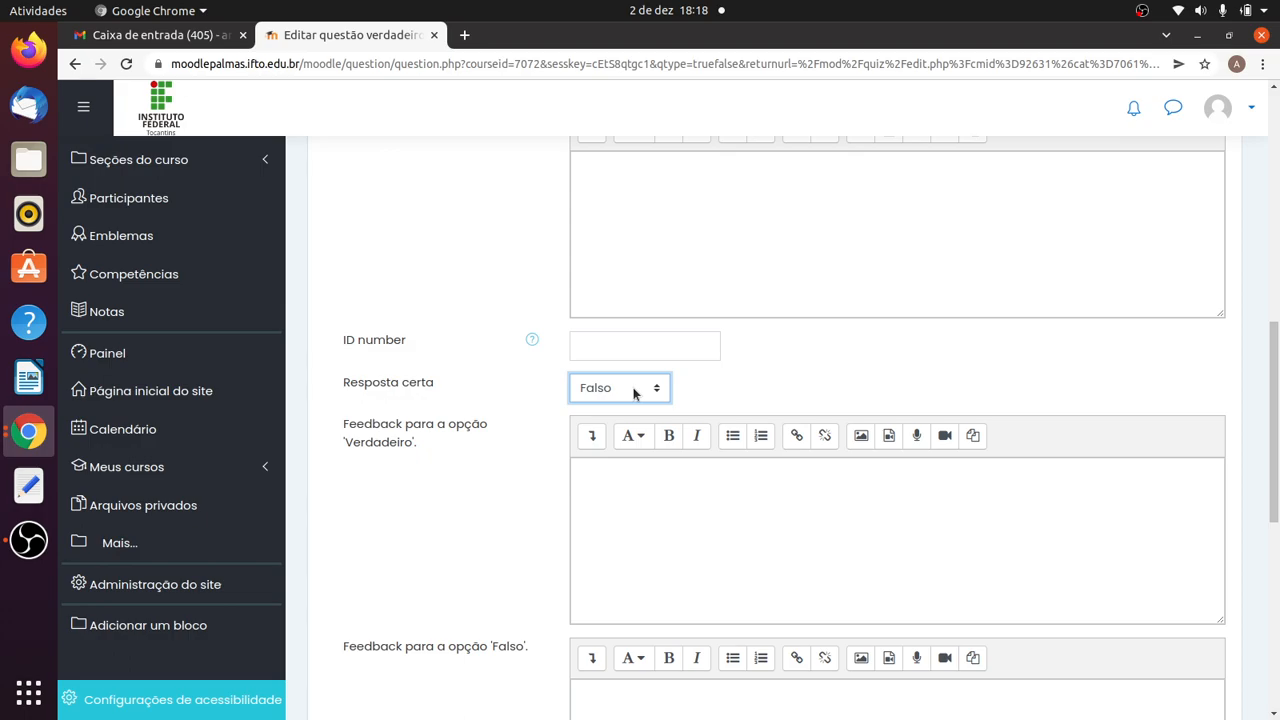
Enter "Resposta incorreta, a classe não é um objeto." as the feedback for the 'Verdadeiro' option
scroll(734, 352, "down", 1)
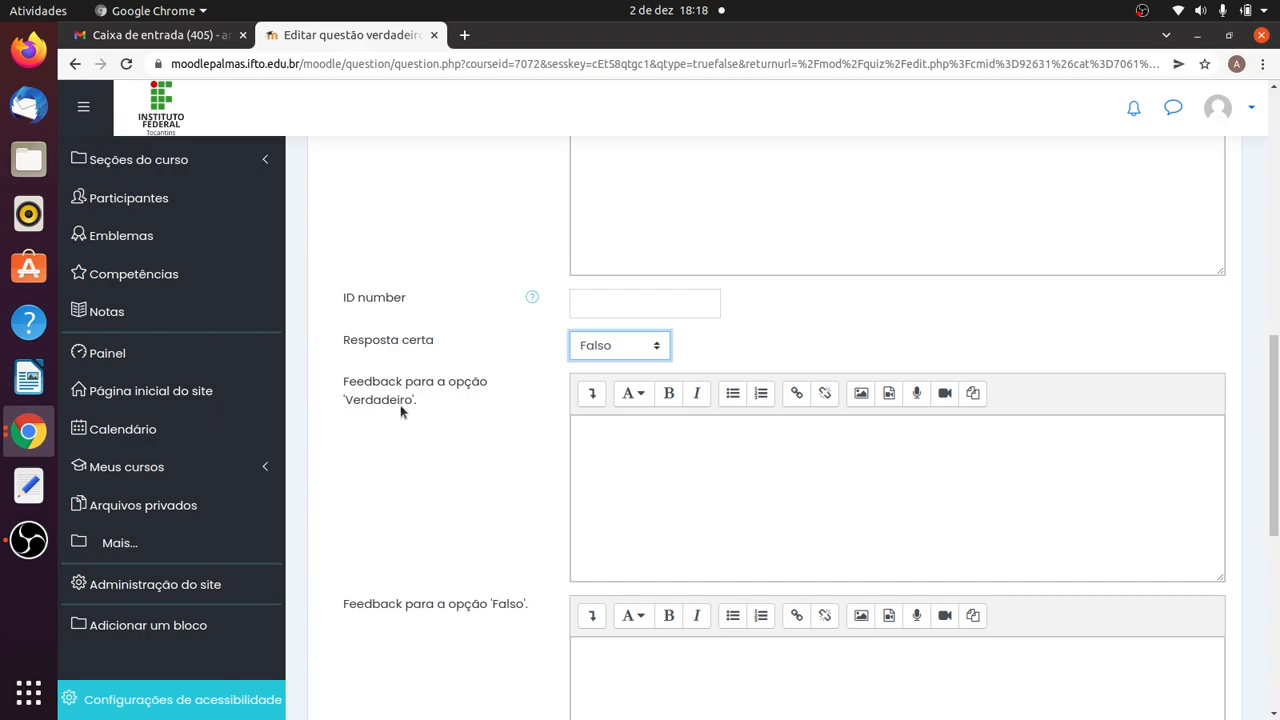
left_click(645, 447)
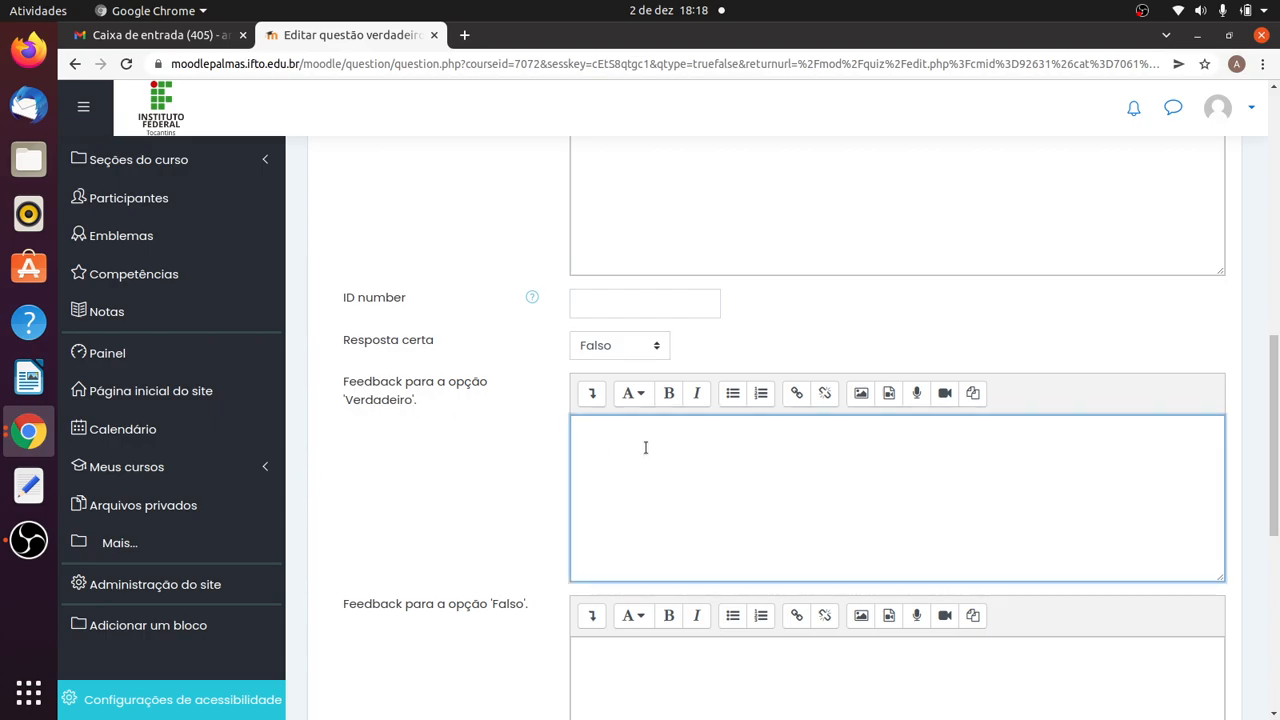
type("Resposta incorreta, a classe não é um onjeto")
key("BackSpace")
key("BackSpace")
key("BackSpace")
key("BackSpace")
key("BackSpace")
type("bjeto")
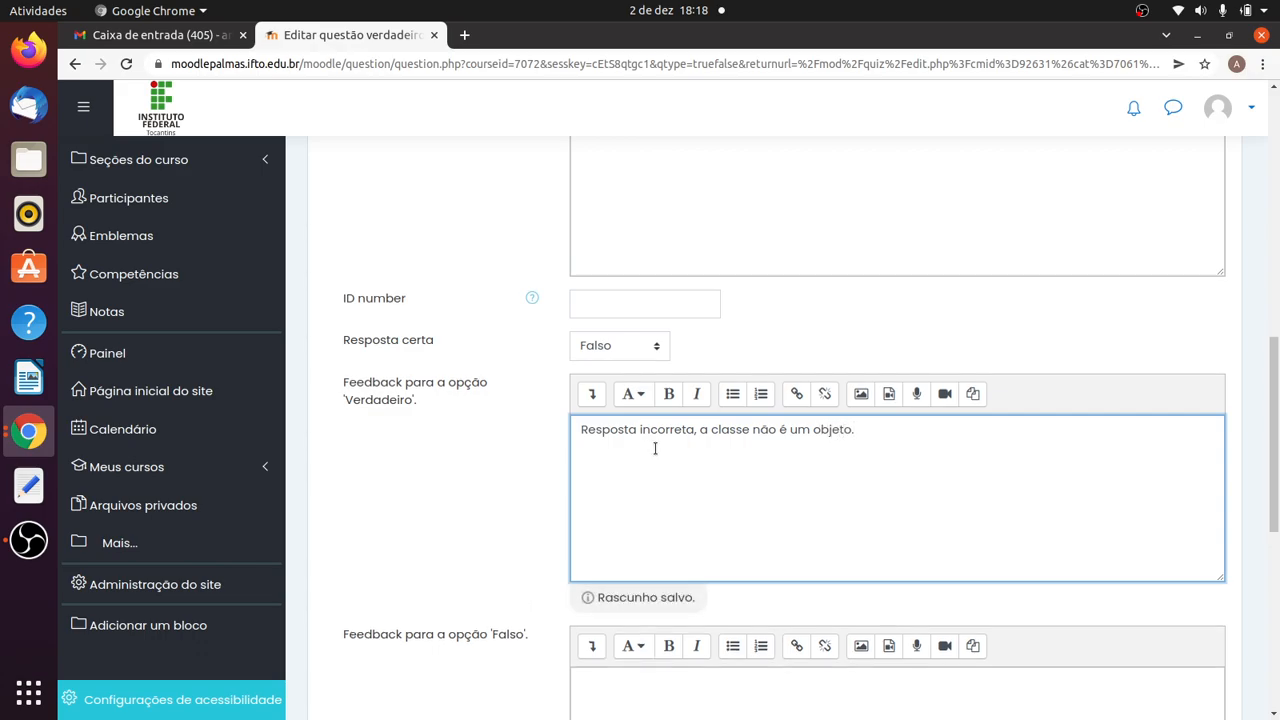
Enter "Resposta correta" as the feedback for the 'Falso' option
scroll(655, 448, "down", 3)
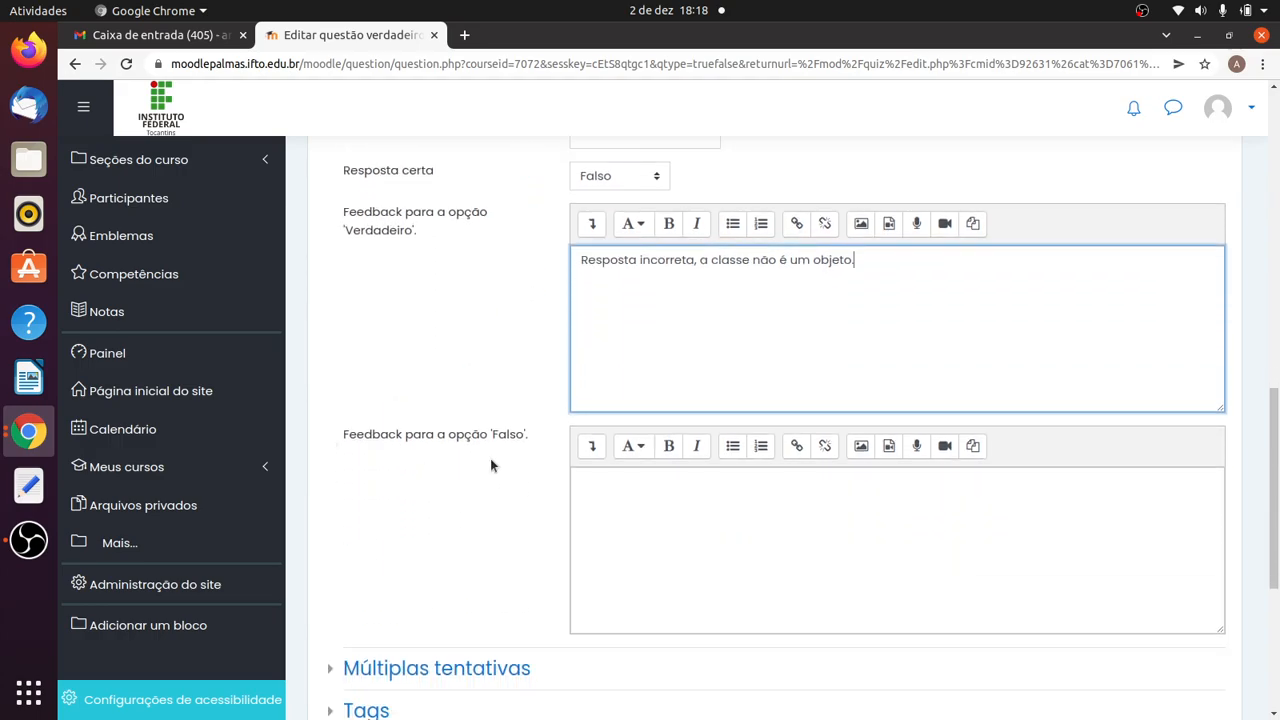
left_click(639, 503)
type("R")
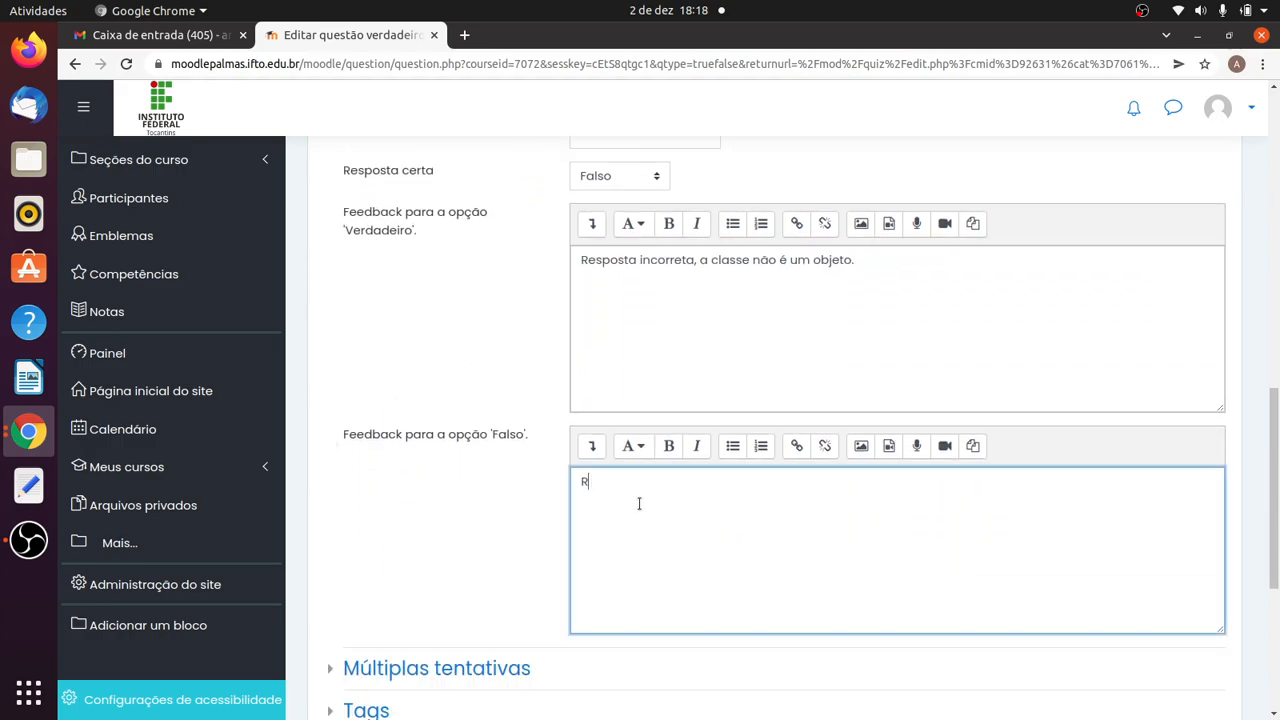
type("esposta correta")
left_click(452, 553)
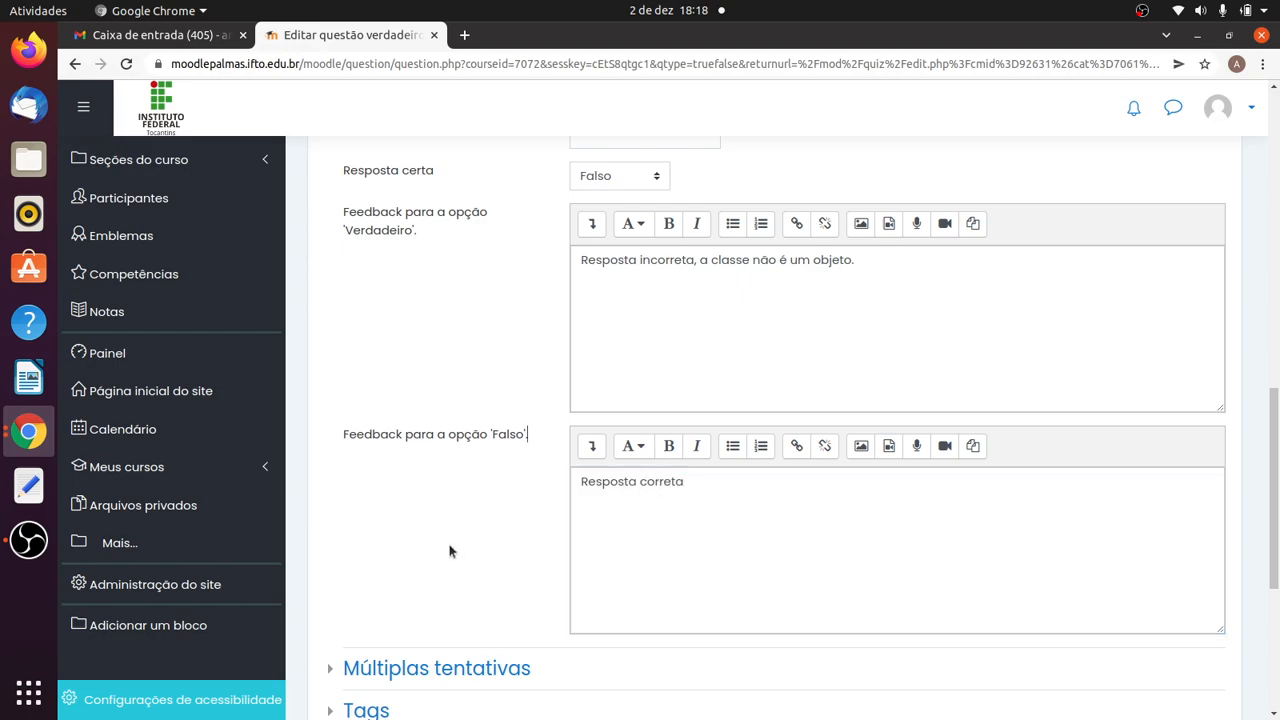
Save the true/false question while staying in its editor, and open its preview
scroll(450, 552, "down", 3)
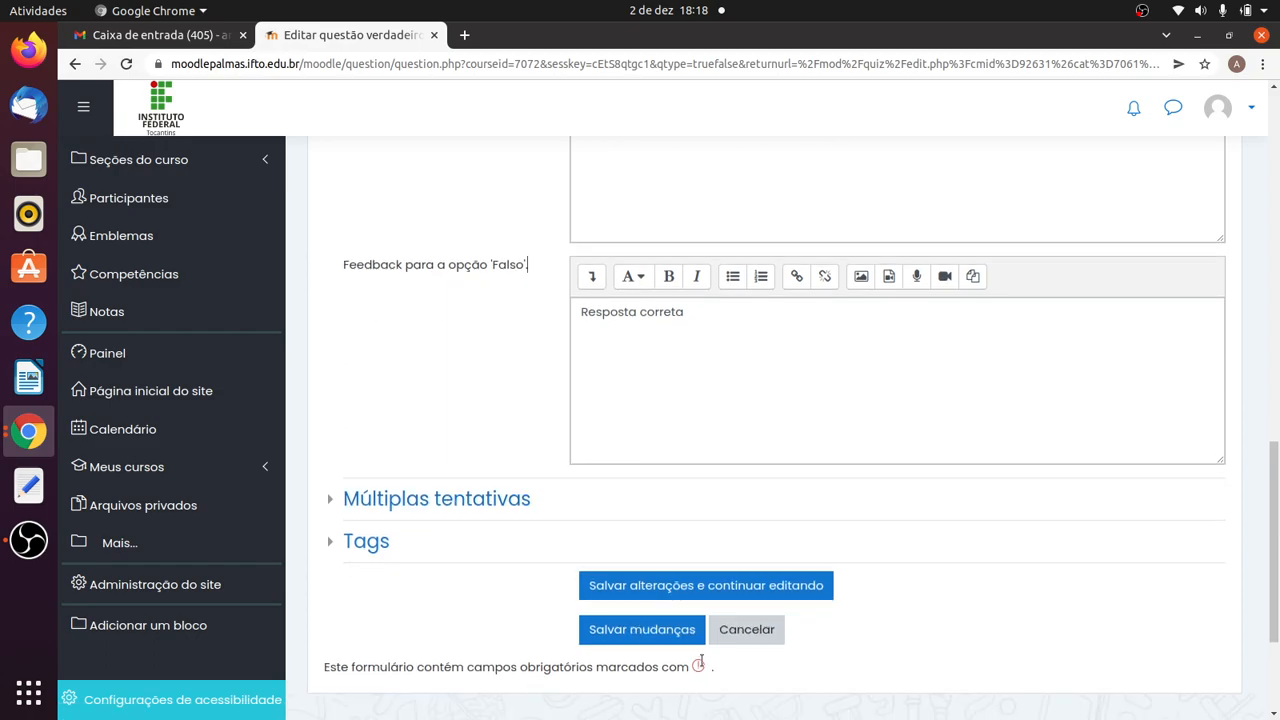
left_click(712, 588)
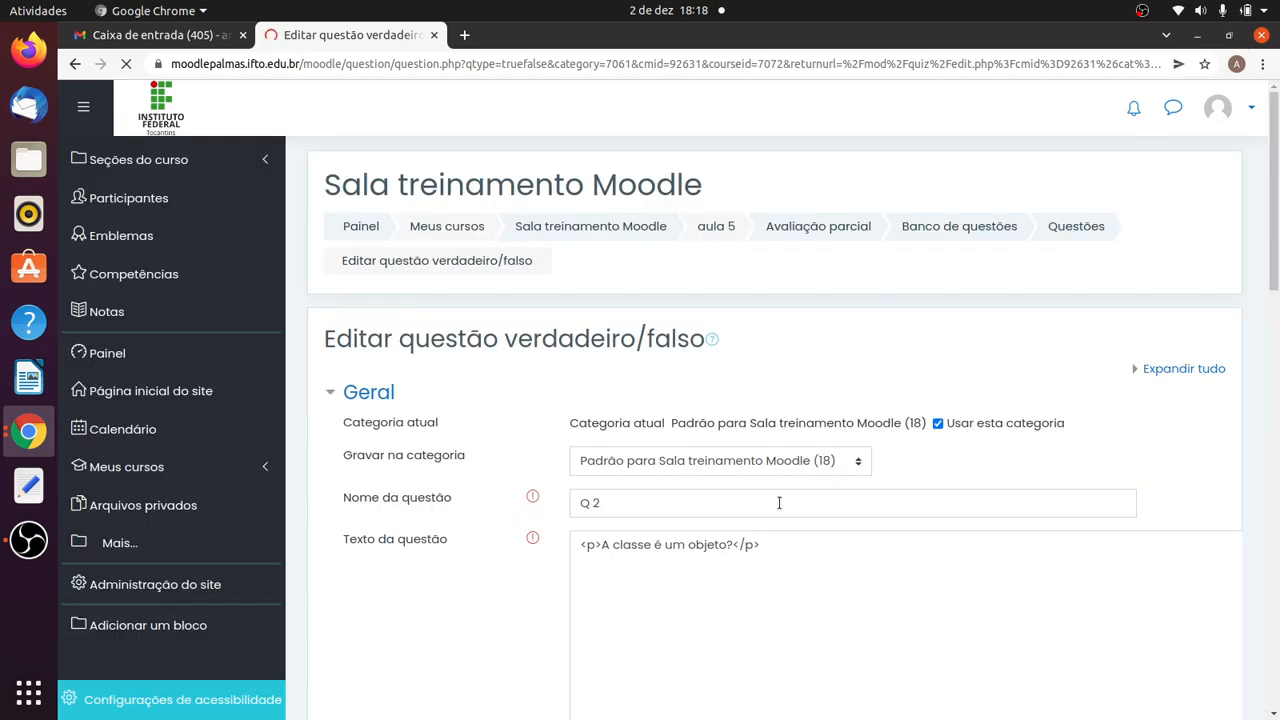
scroll(780, 503, "down", 3)
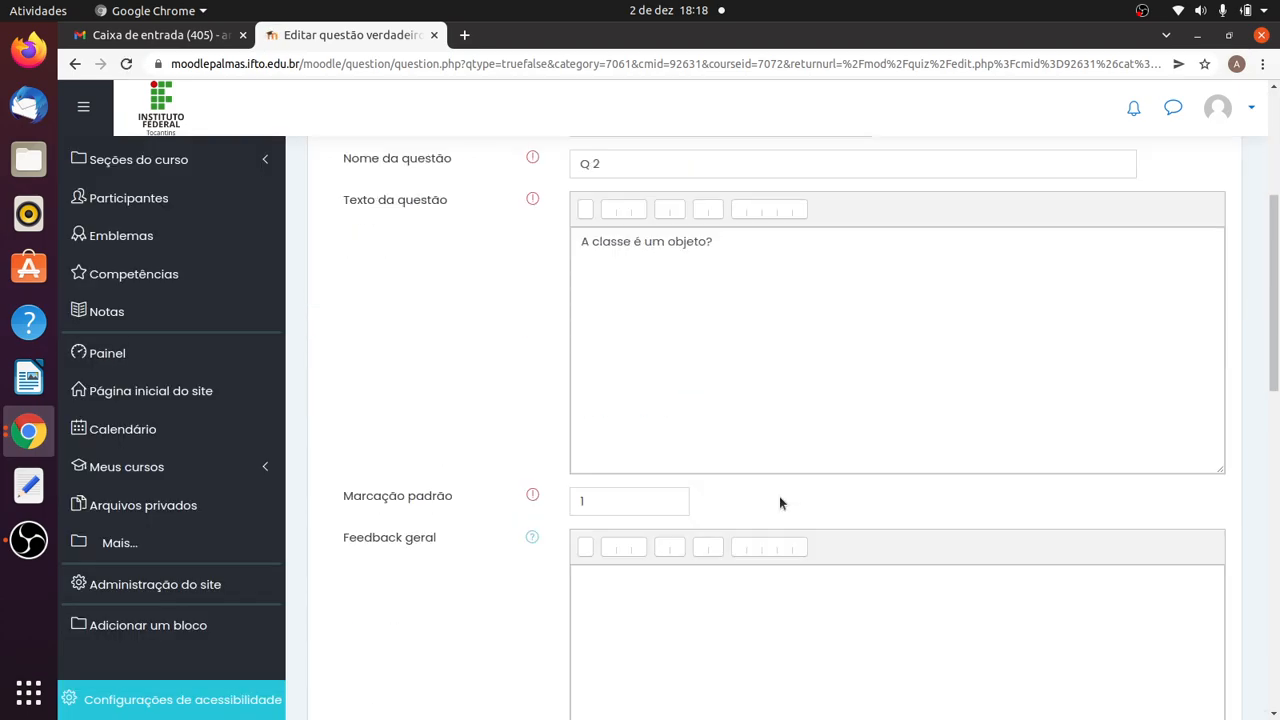
scroll(779, 500, "down", 10)
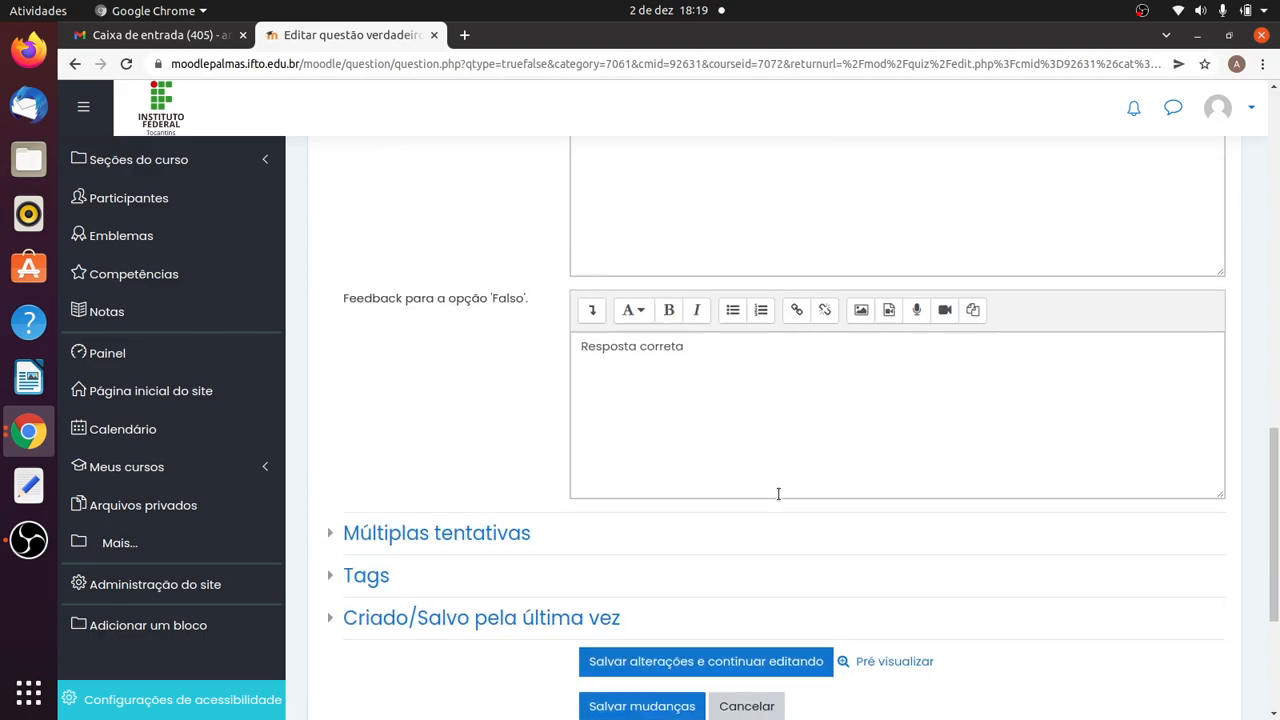
scroll(778, 493, "down", 2)
left_click(888, 544)
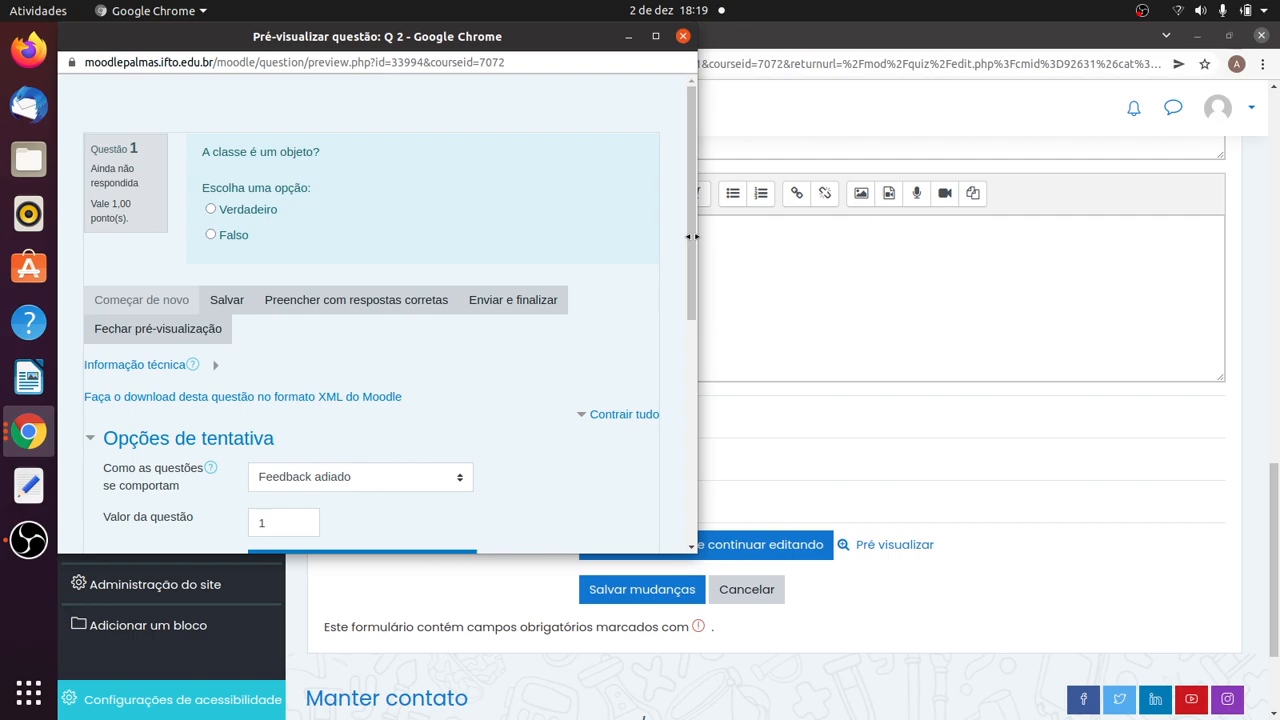
Check the attempt and display options in the Q 2 preview, then submit "Verdadeiro" as the final answer
scroll(691, 236, "down", 3)
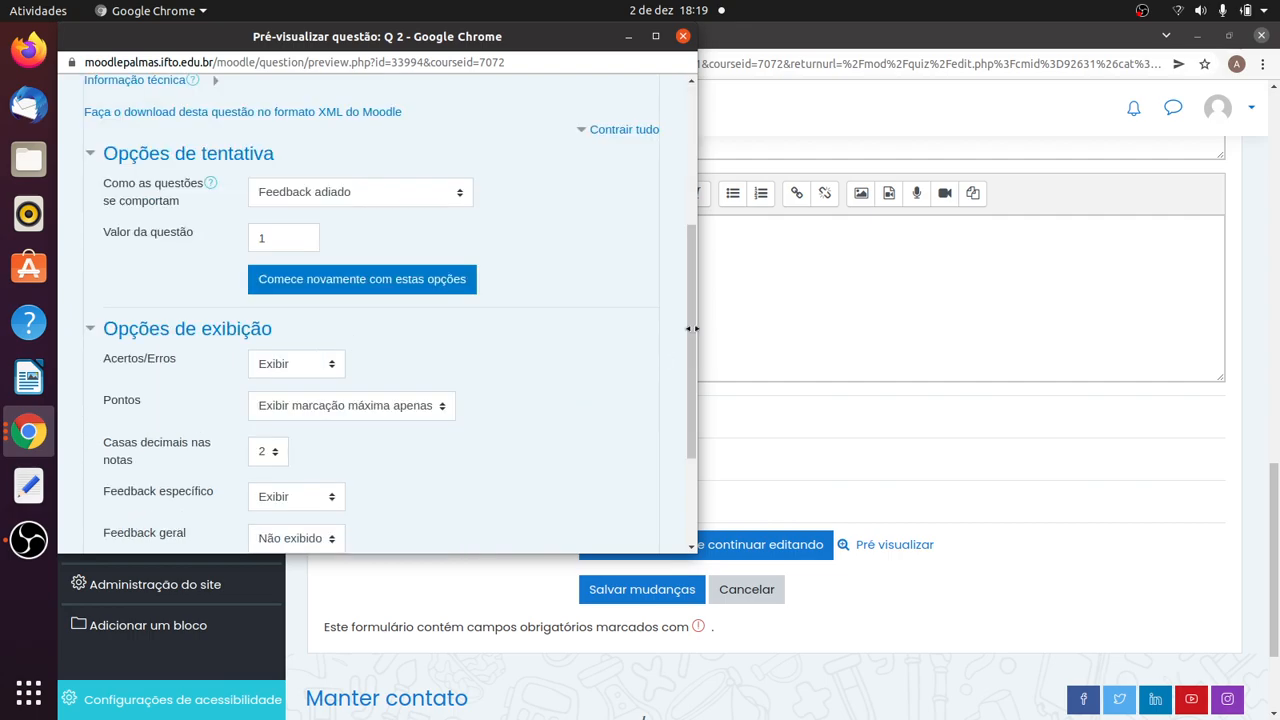
scroll(640, 390, "down", 1)
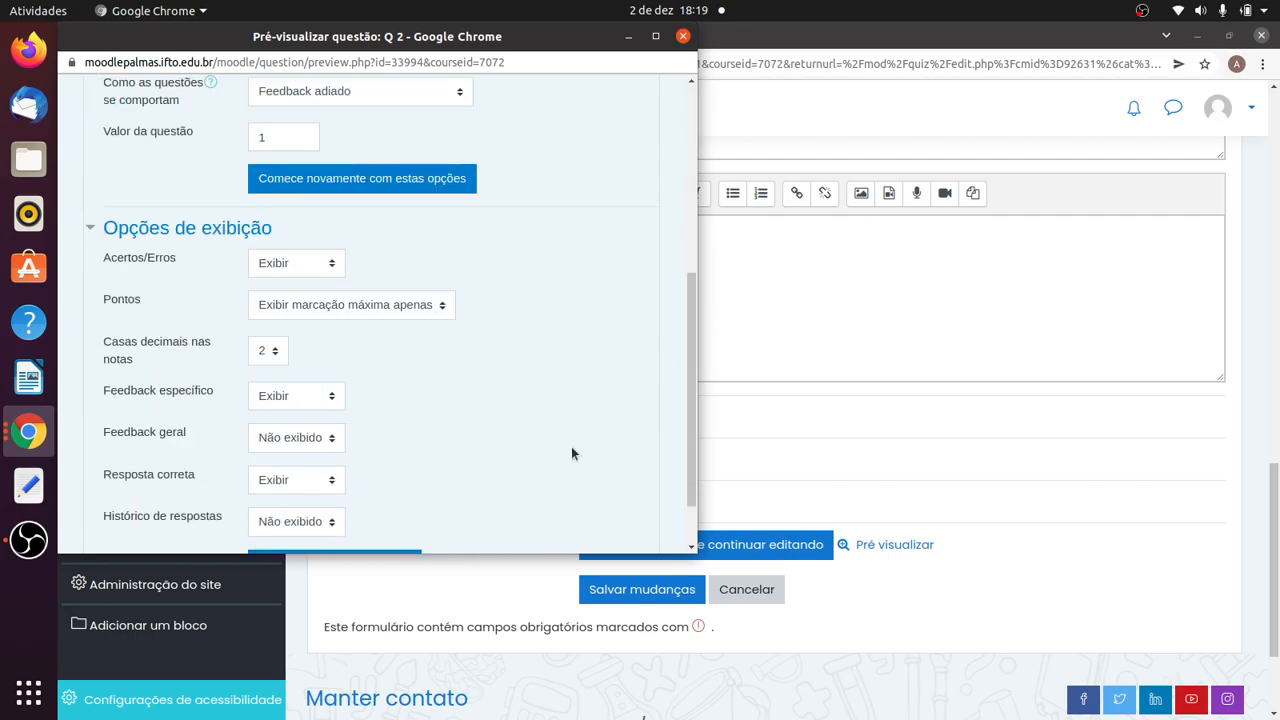
left_click_drag(691, 360, 692, 149)
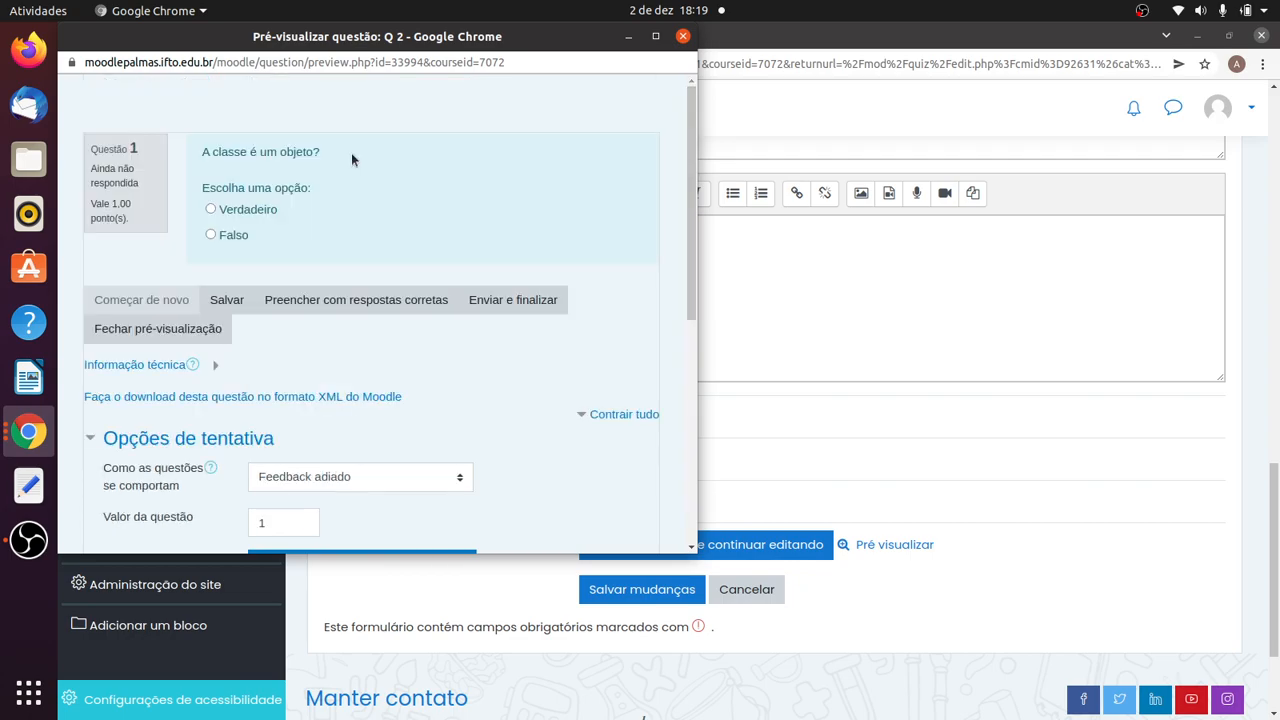
left_click(210, 210)
left_click(494, 305)
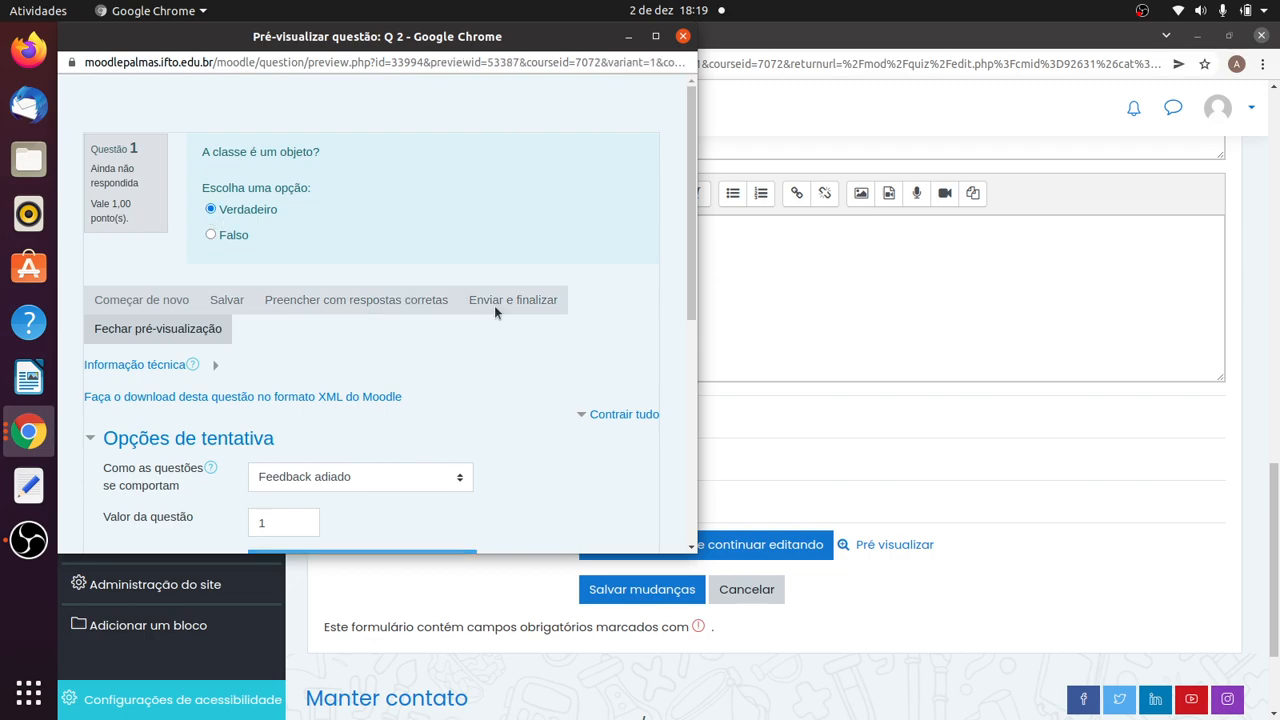
Highlight the specific feedback for the submitted Verdadeiro answer and close the question preview
left_click_drag(204, 291, 467, 299)
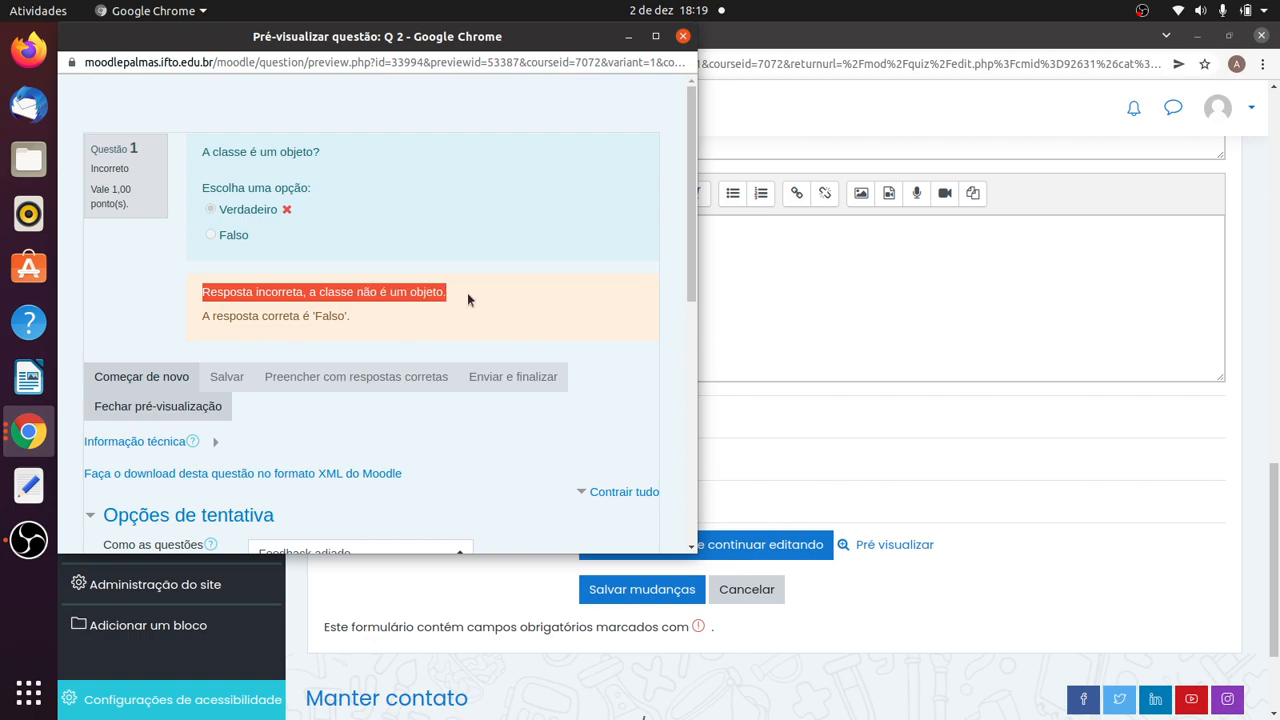
left_click(350, 315)
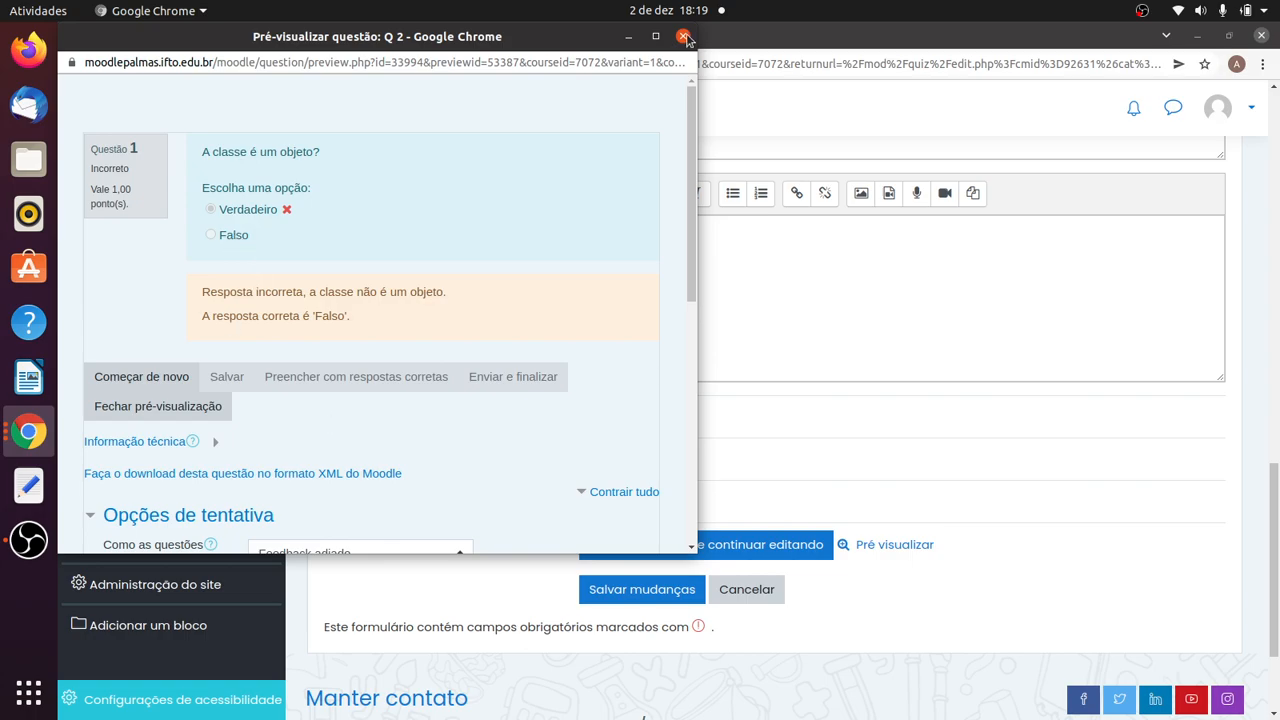
left_click(203, 406)
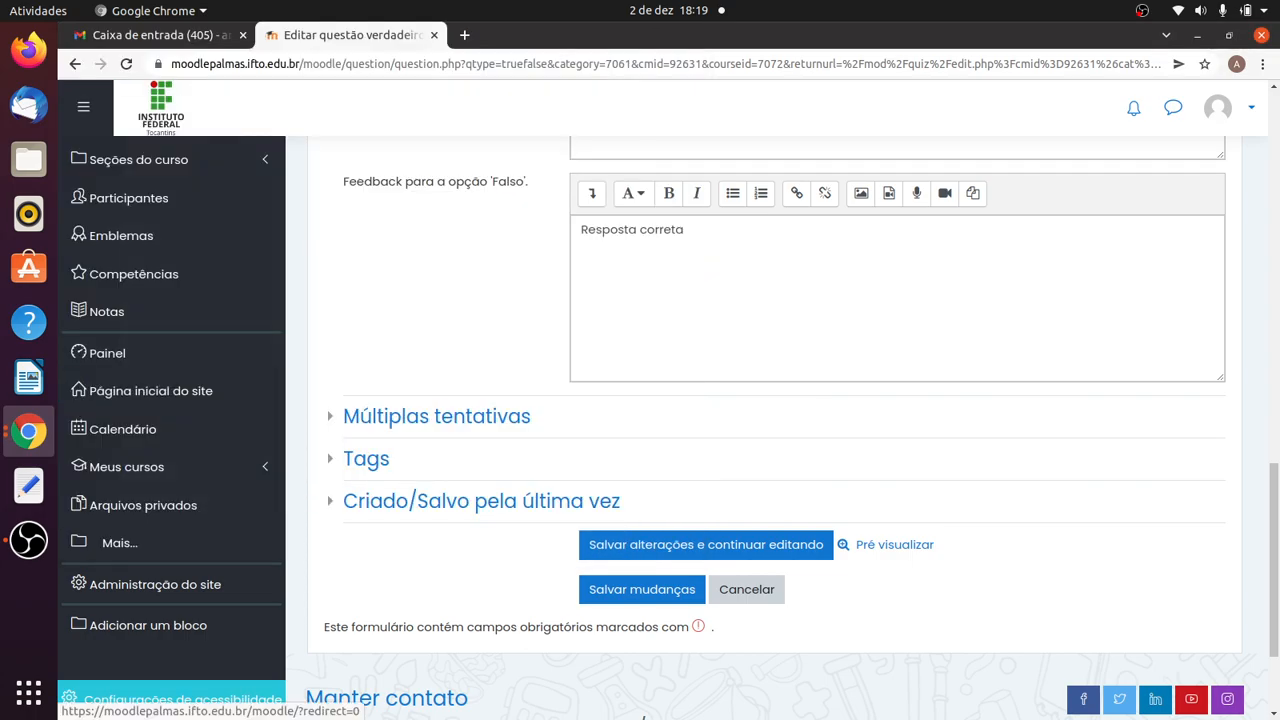
Save the true/false question, then reorder the quiz so Q 1 precedes Q 2 with both on Página 1
left_click(653, 592)
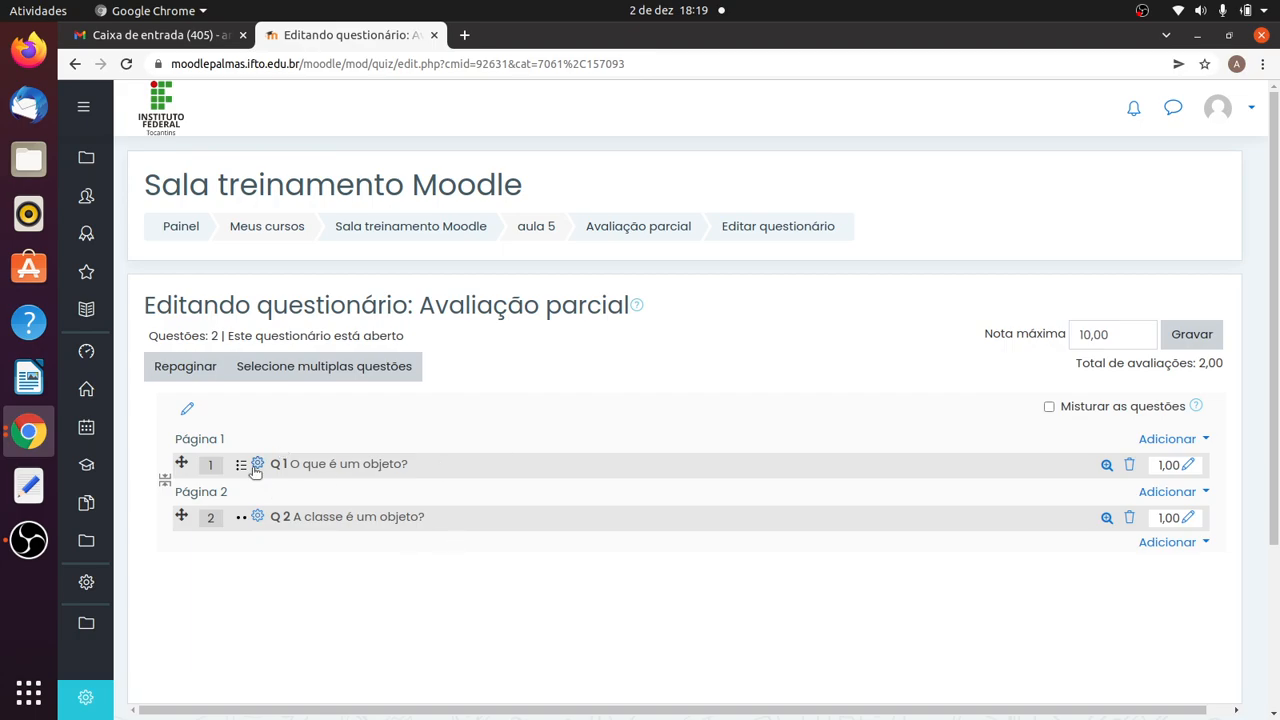
left_click_drag(182, 463, 188, 570)
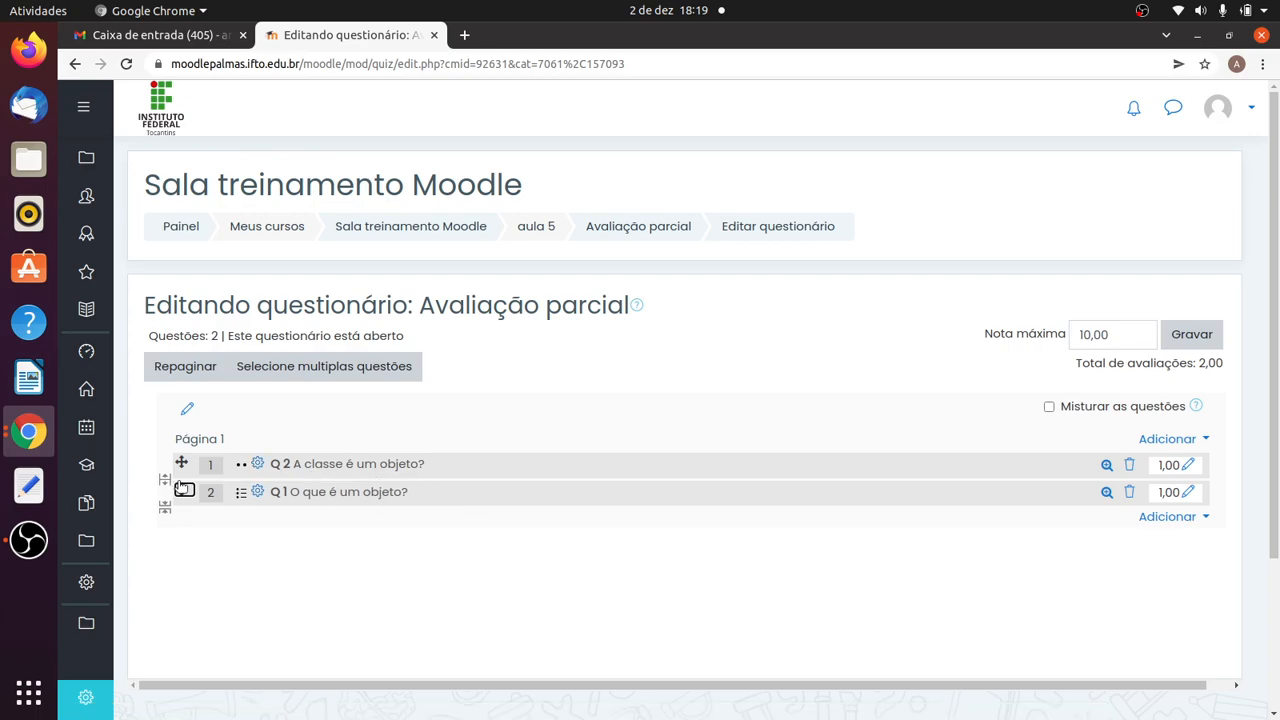
left_click_drag(181, 462, 181, 516)
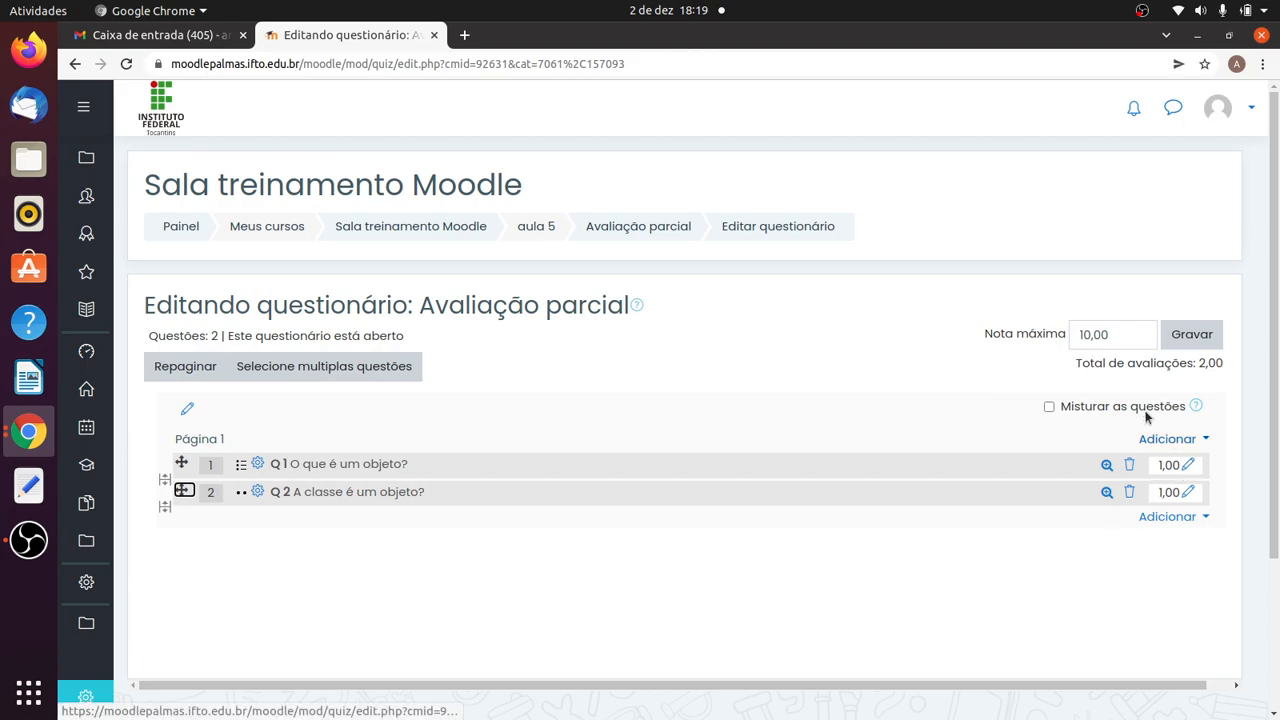
Set the marks of Q 1 and Q 2 to 5 each and save the quiz's maximum grade of 10,00
left_click_drag(1077, 331, 1092, 332)
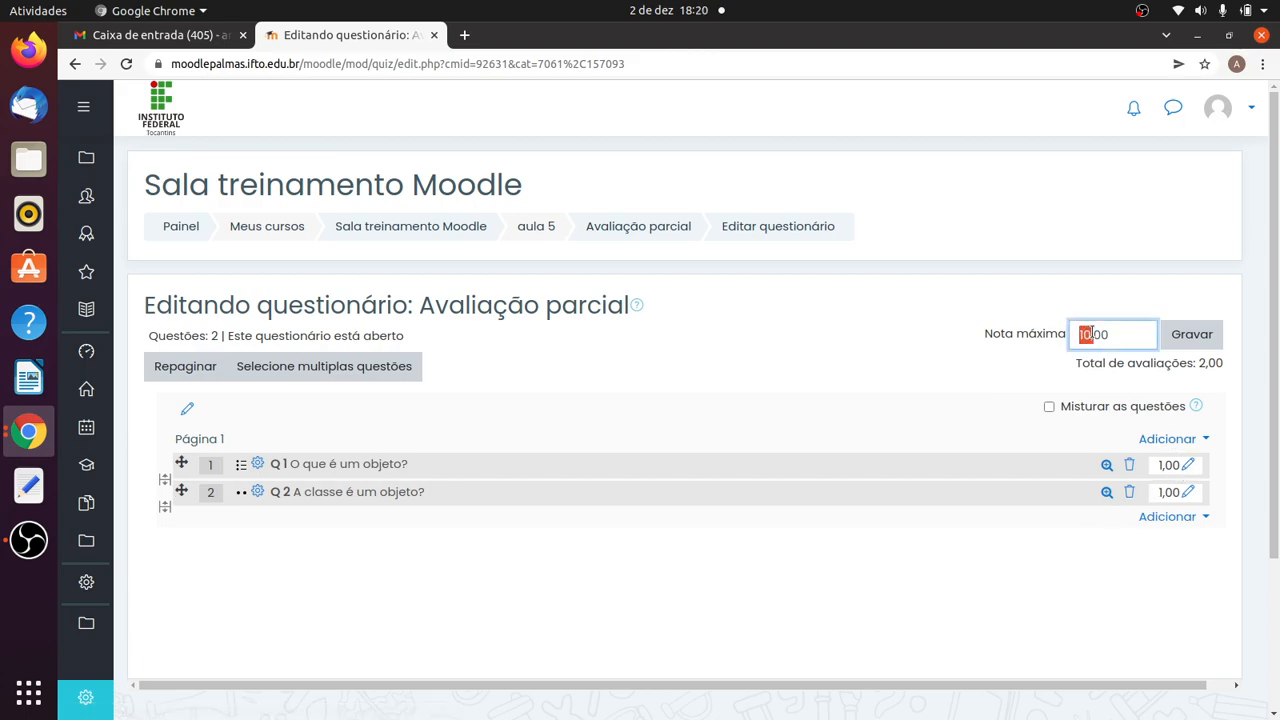
left_click(1188, 465)
left_click(1190, 467)
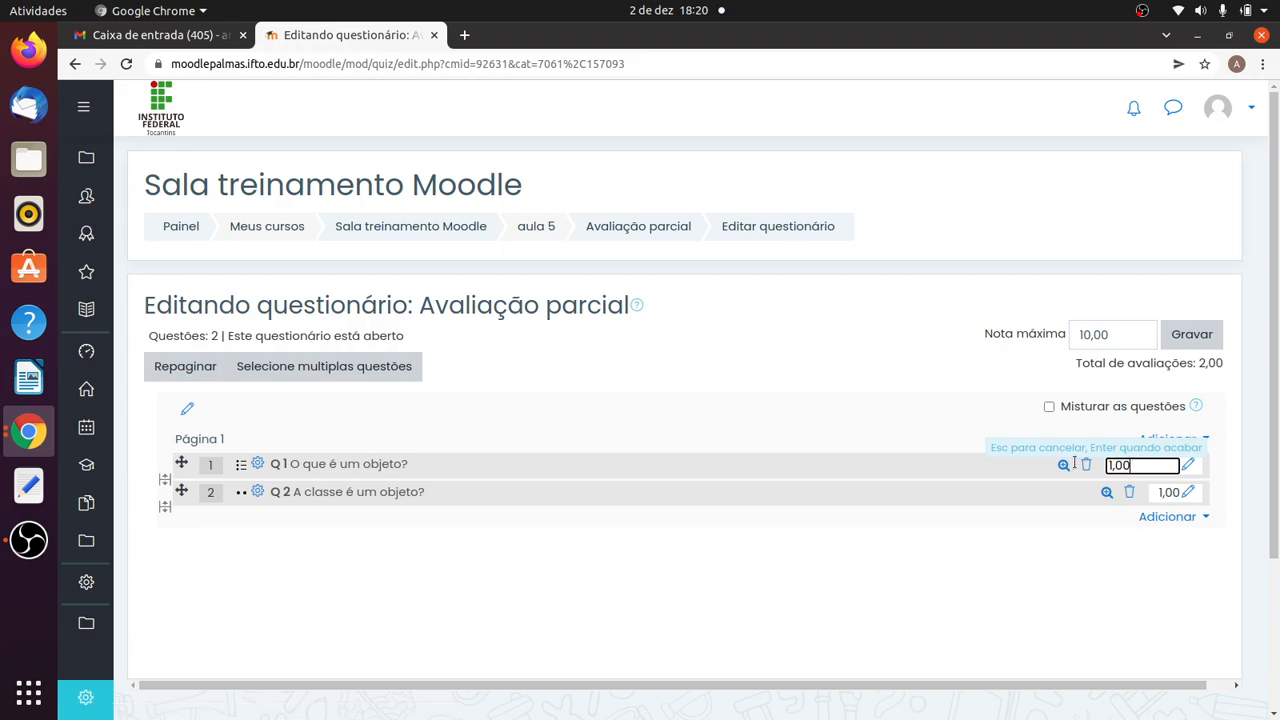
type("5")
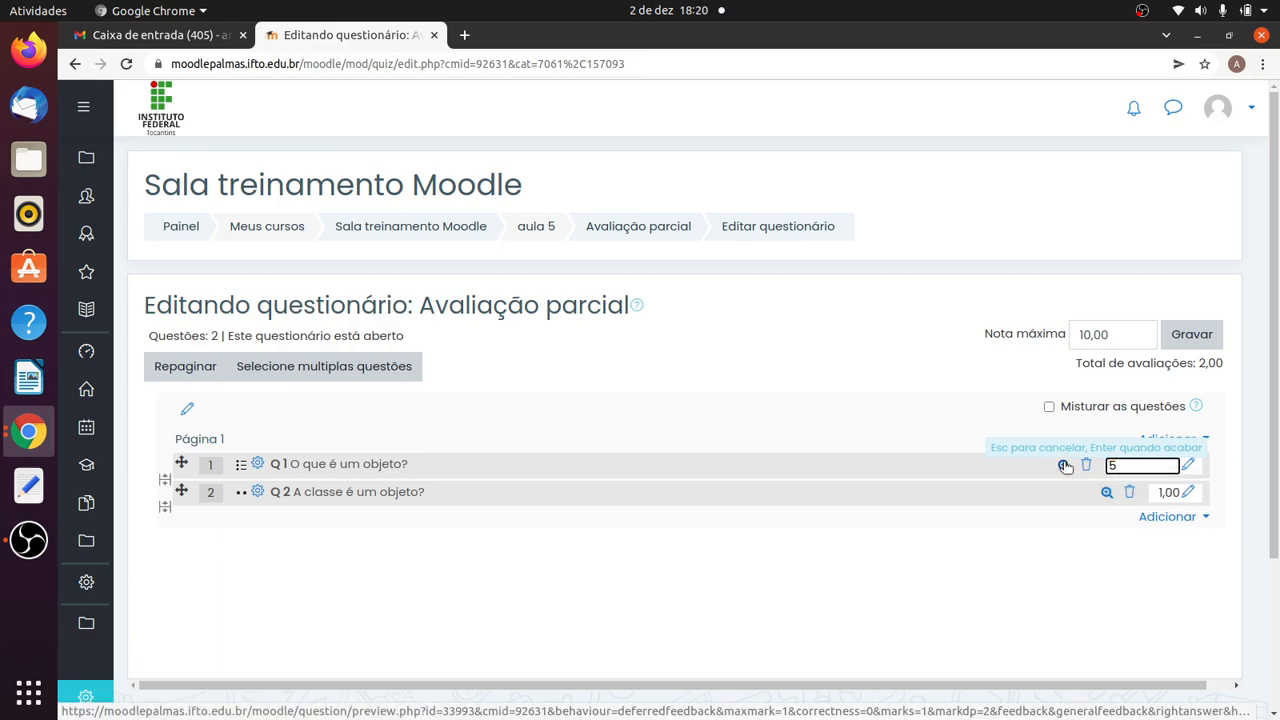
key("Return")
left_click(1189, 493)
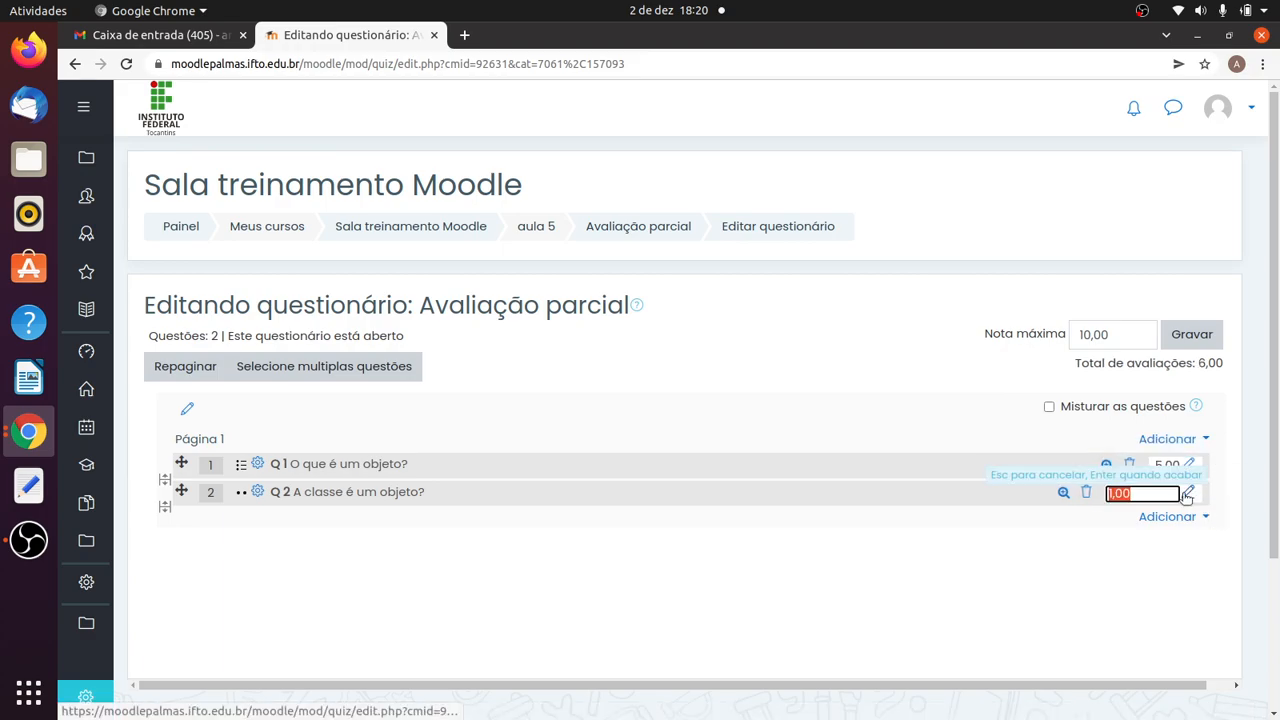
type("5")
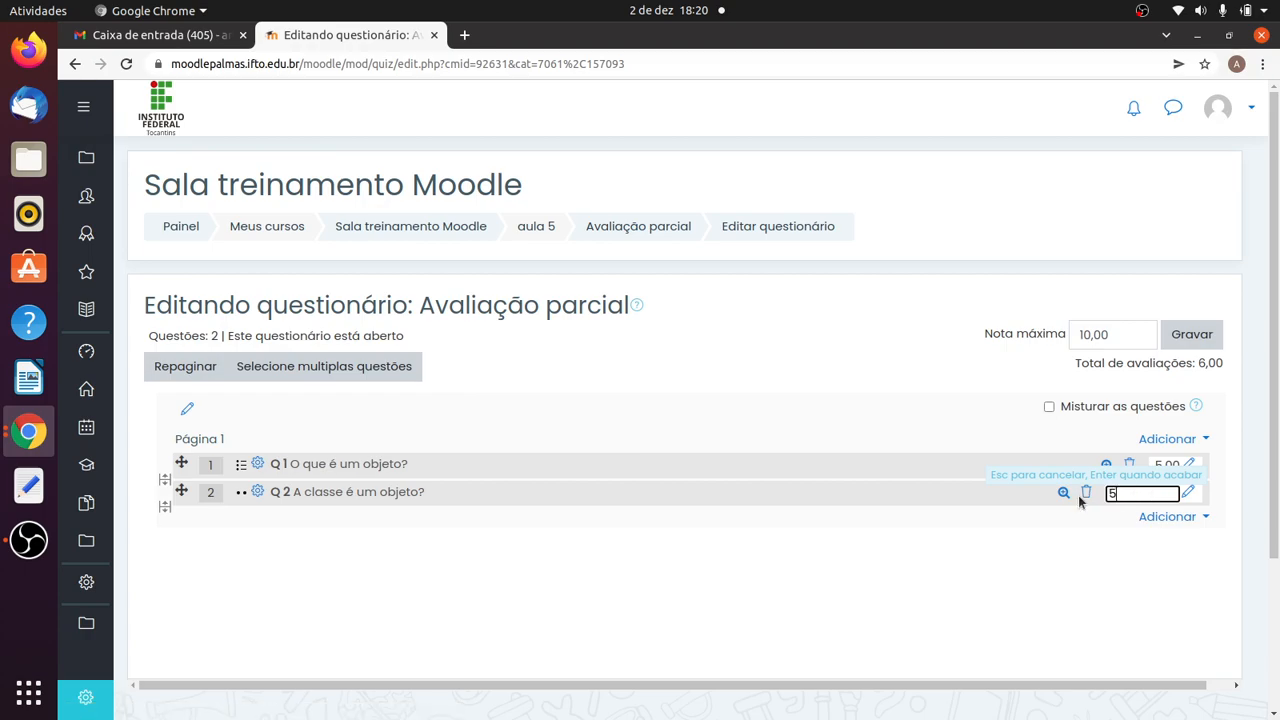
key("Return")
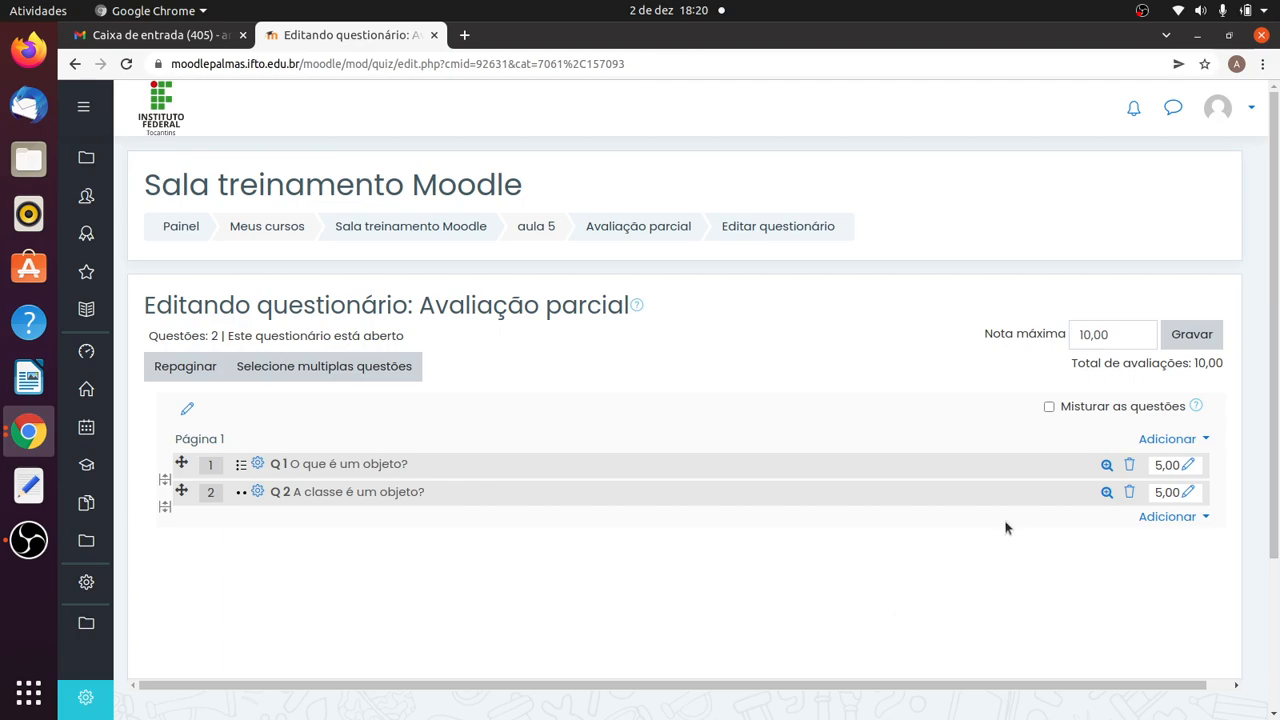
left_click(1192, 337)
scroll(1151, 686, "down", 3)
left_click_drag(1274, 440, 1274, 336)
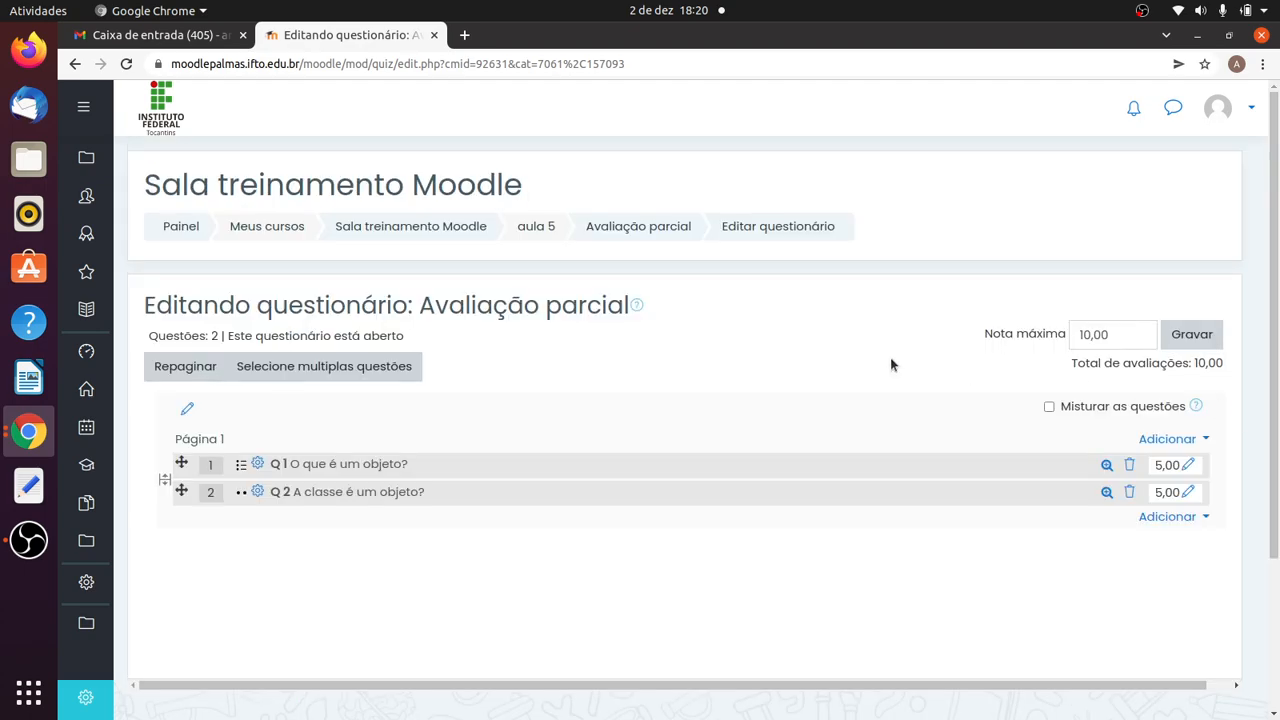
Switch the course role to Estudante and continue to the quiz page
left_click(1251, 111)
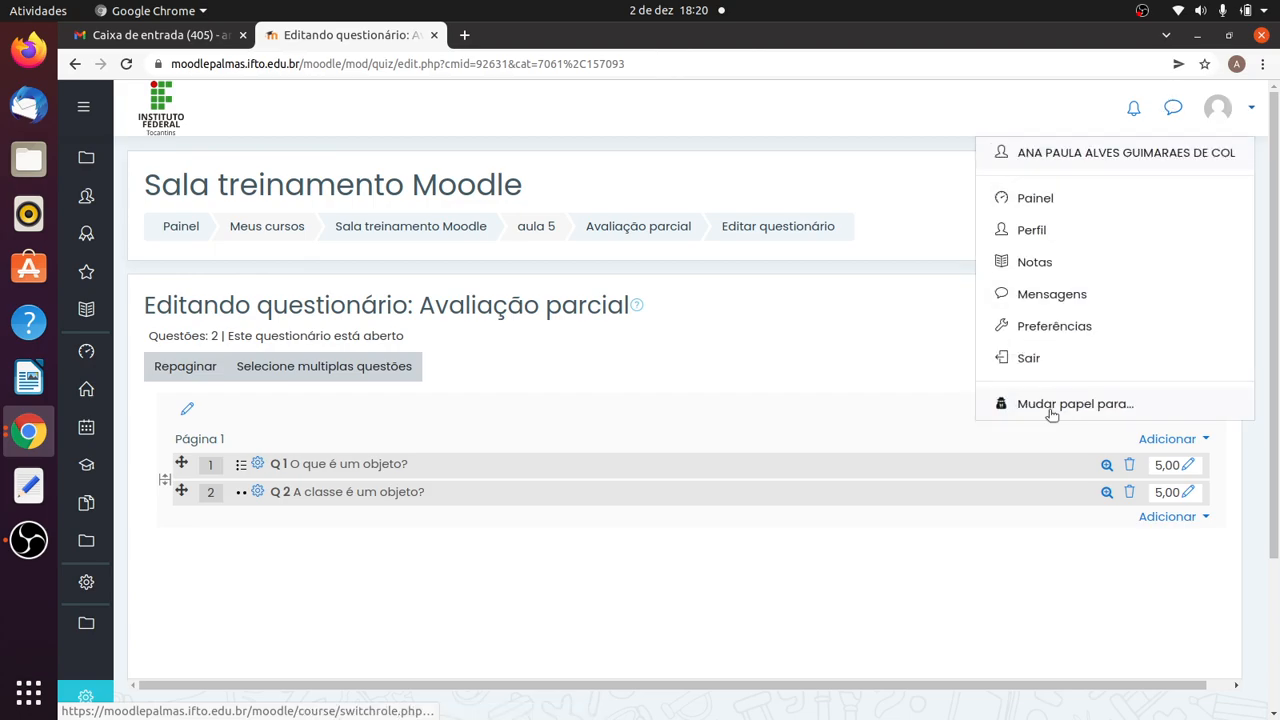
left_click(1056, 405)
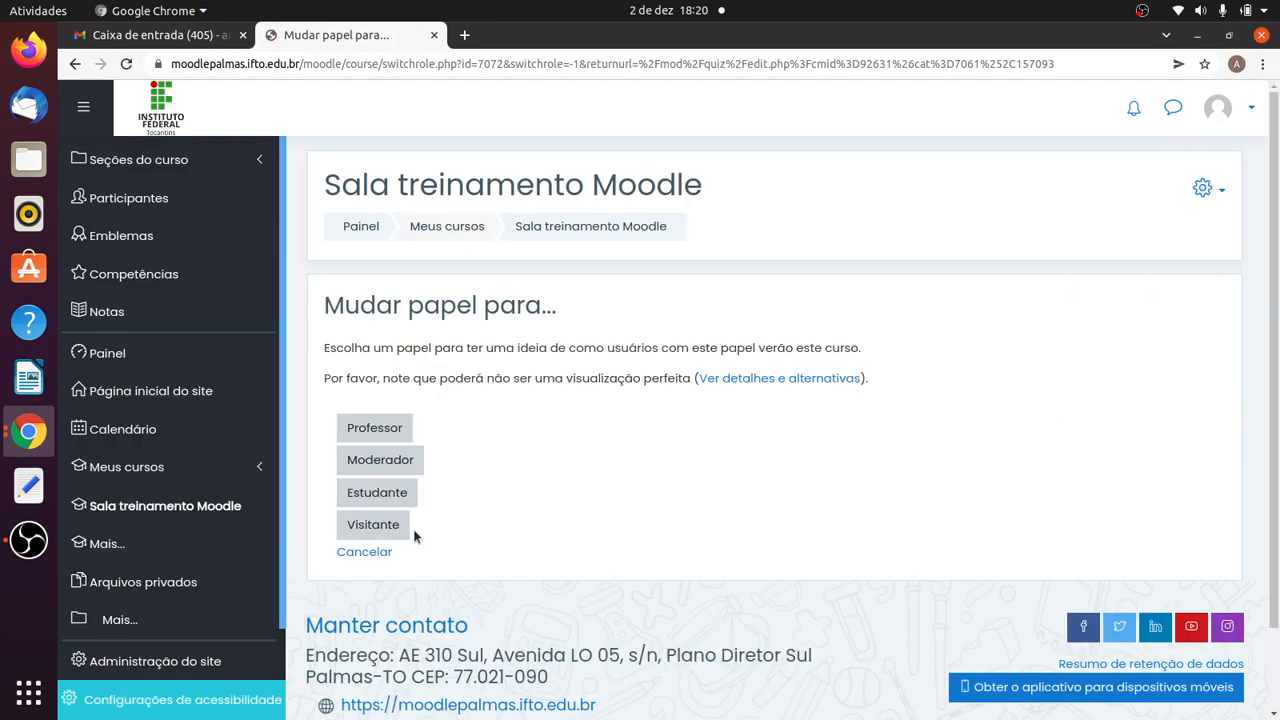
left_click(385, 492)
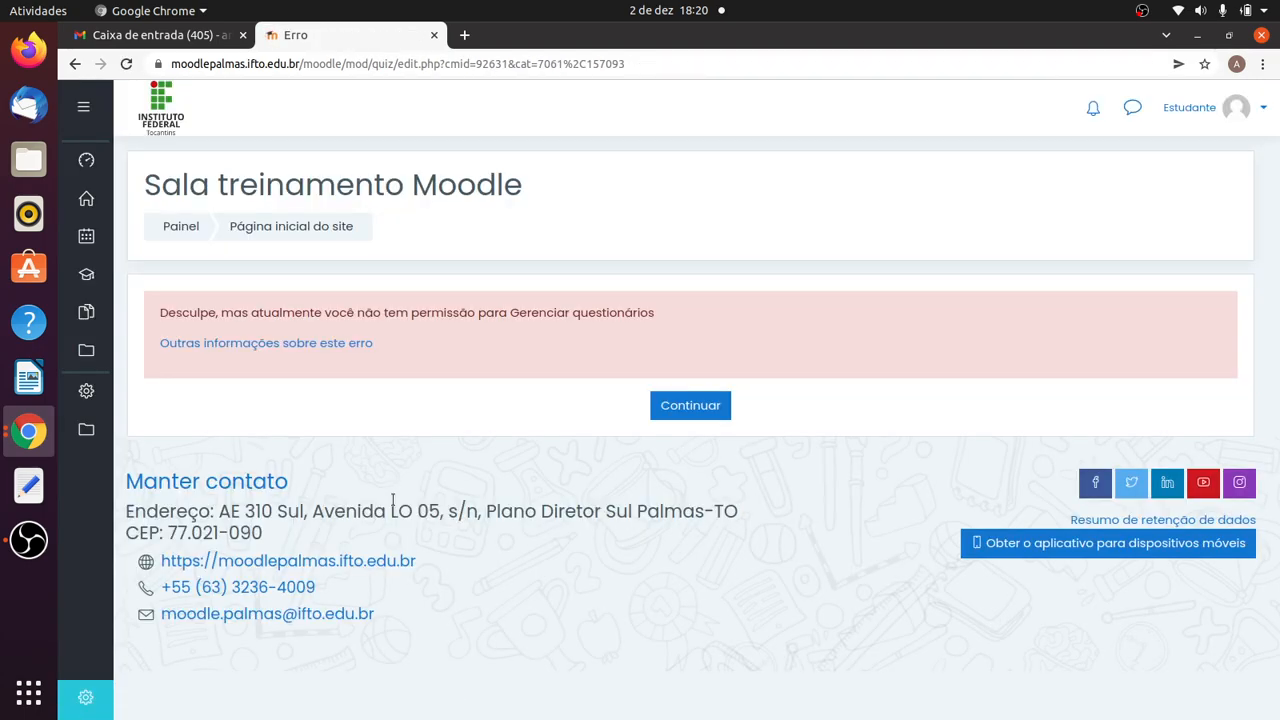
left_click(688, 407)
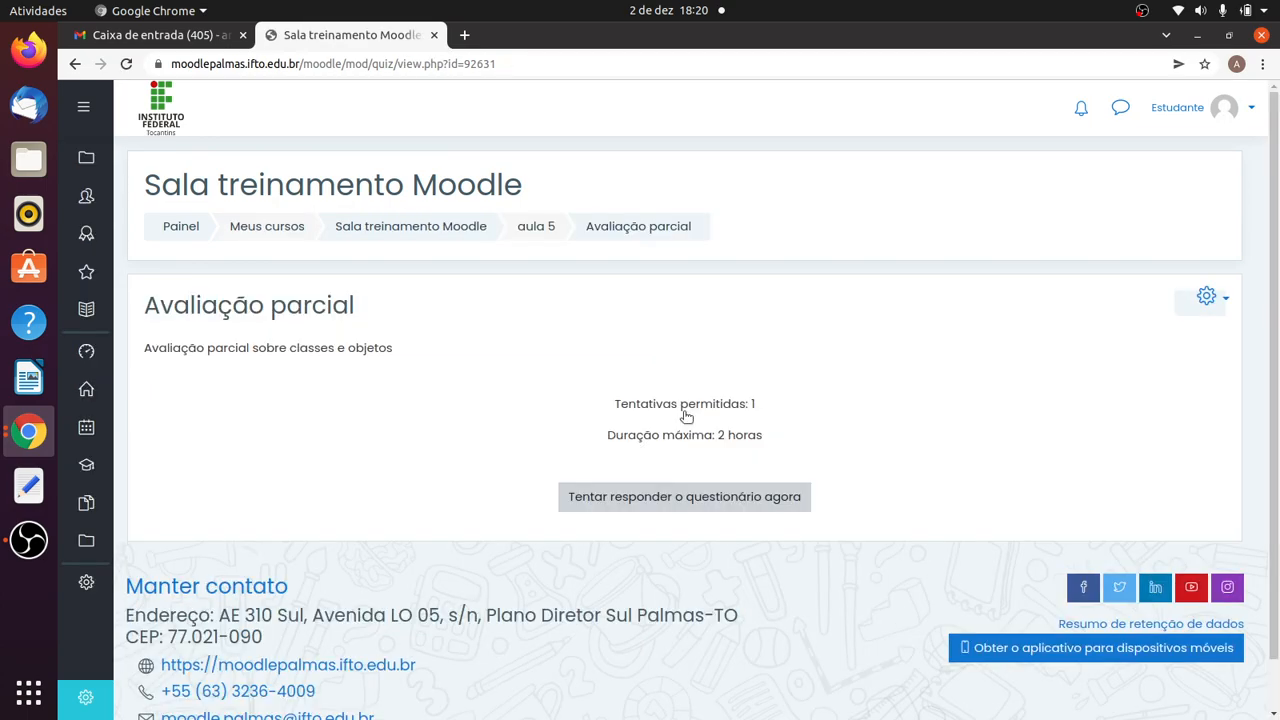
Go to the Sala treinamento Moodle course page and open the Avaliação parcial quiz under AULA 5
left_click(410, 228)
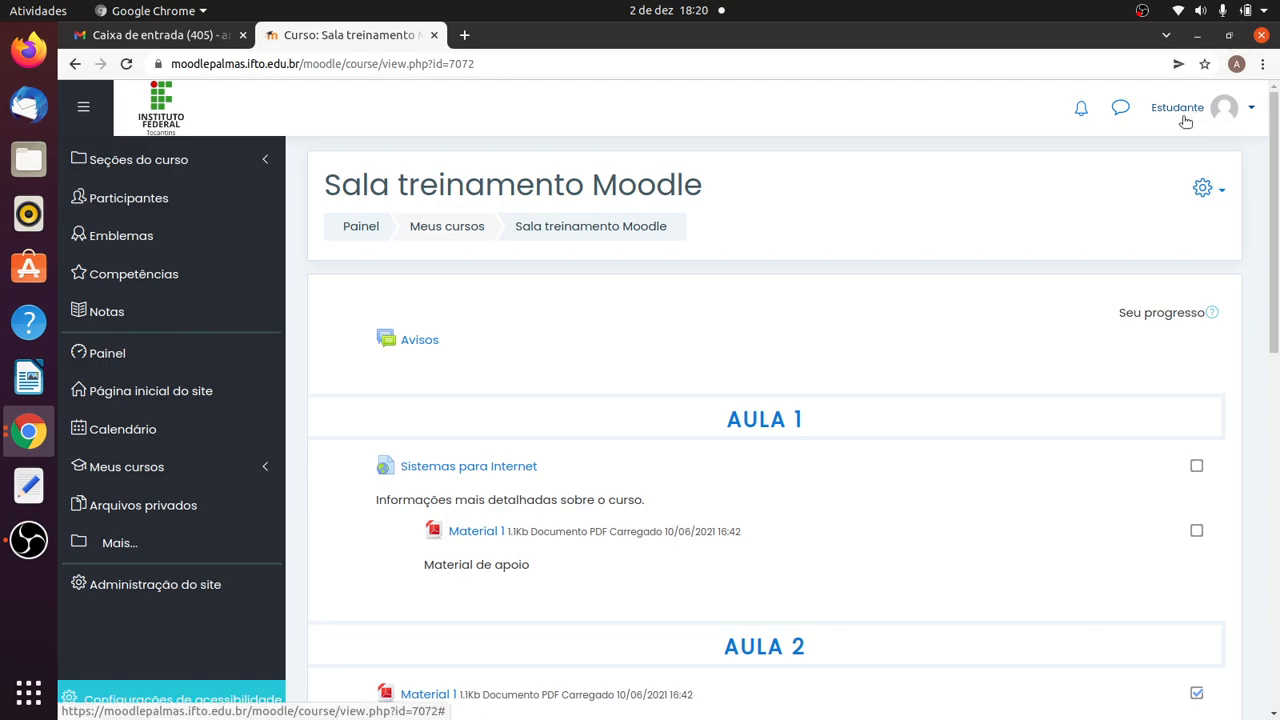
left_click_drag(325, 185, 656, 186)
left_click(774, 206)
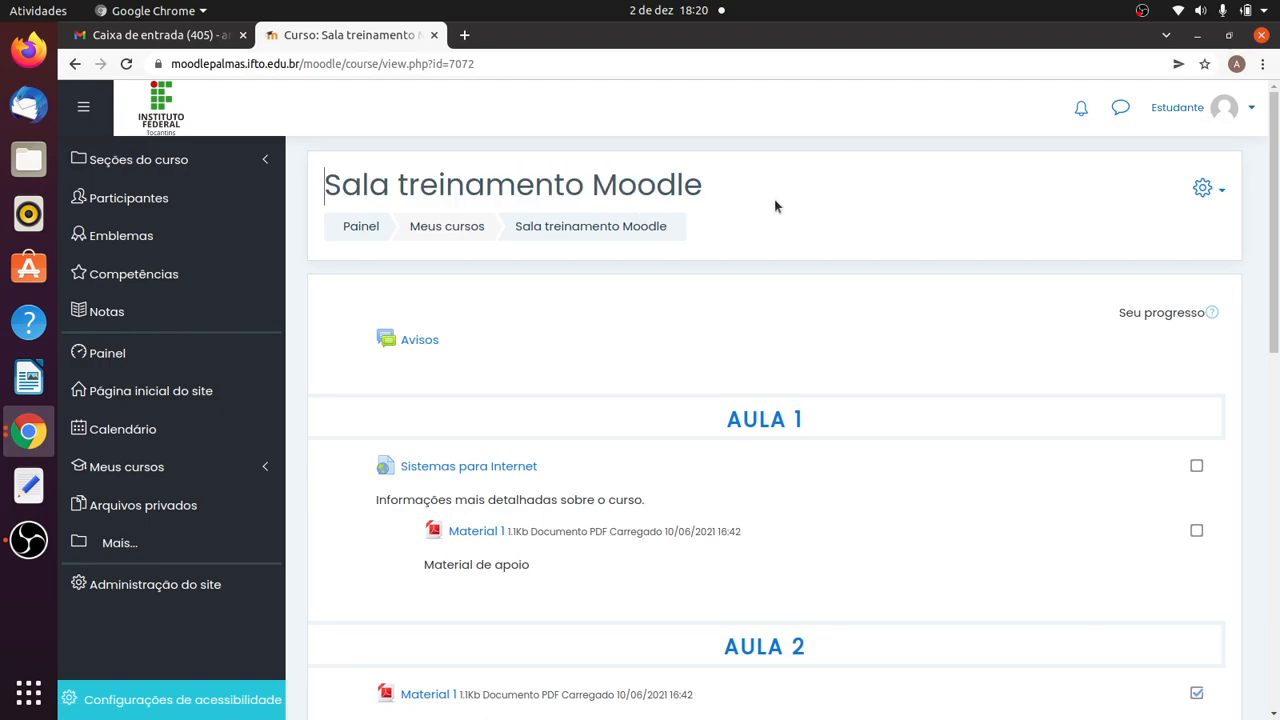
left_click_drag(1274, 196, 1245, 580)
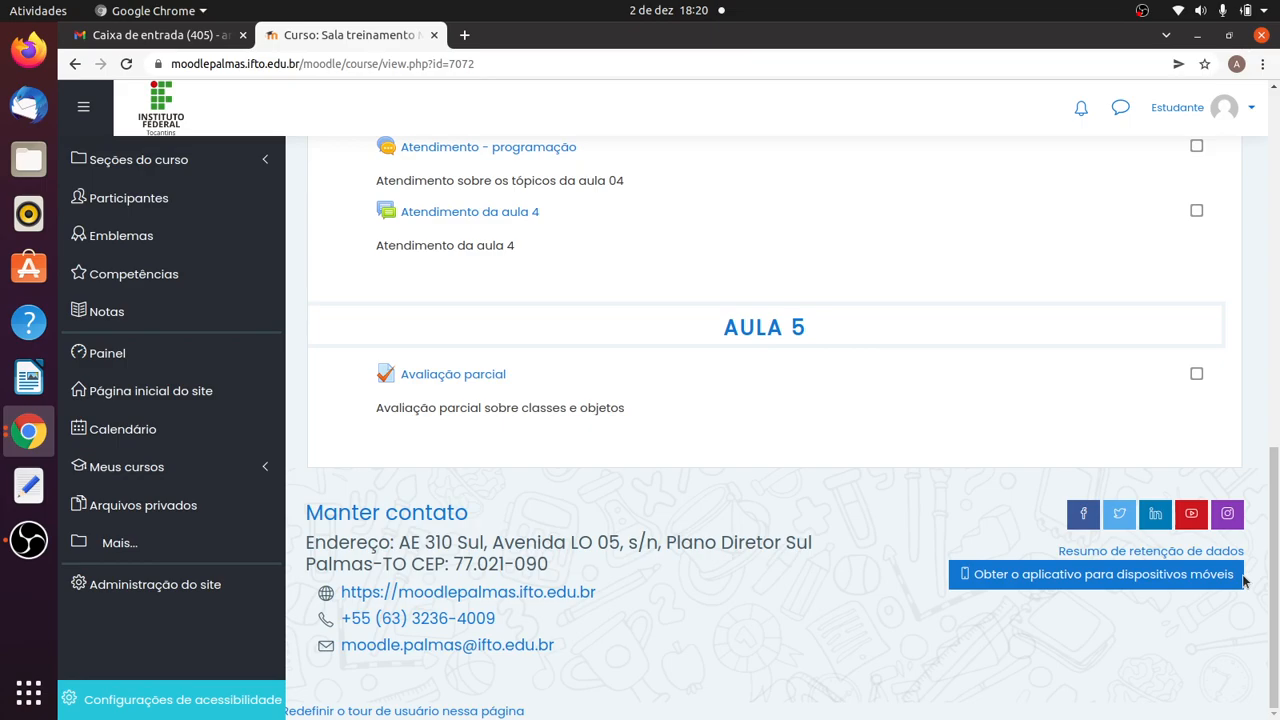
left_click(455, 375)
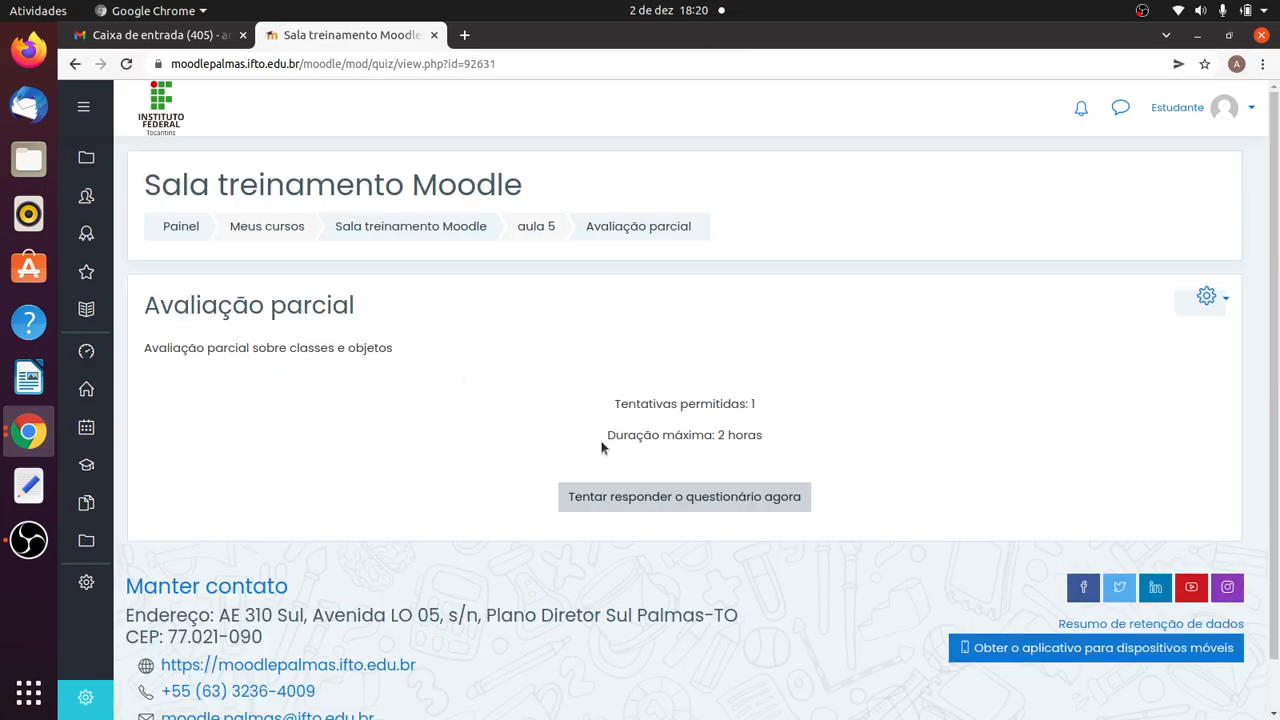
Examine the permitted attempts and maximum duration shown on the quiz page, highlighting each line
left_click_drag(768, 412, 603, 406)
left_click_drag(778, 434, 604, 436)
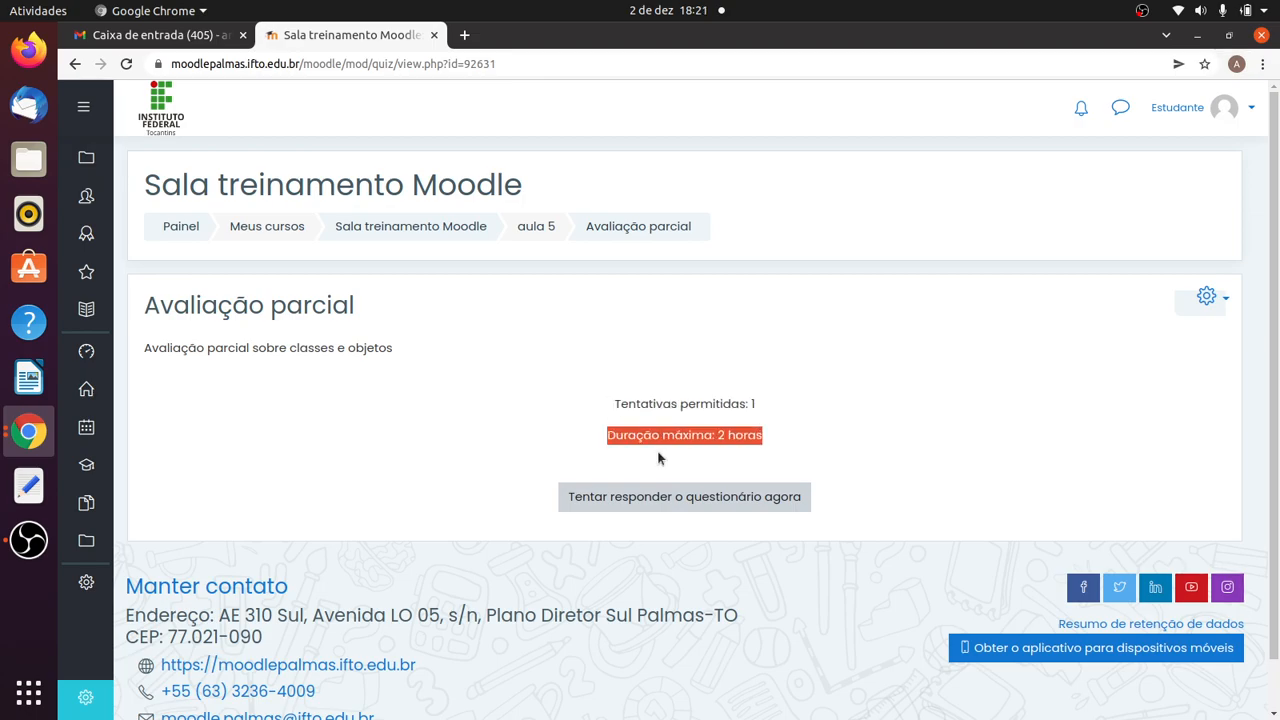
left_click(844, 449)
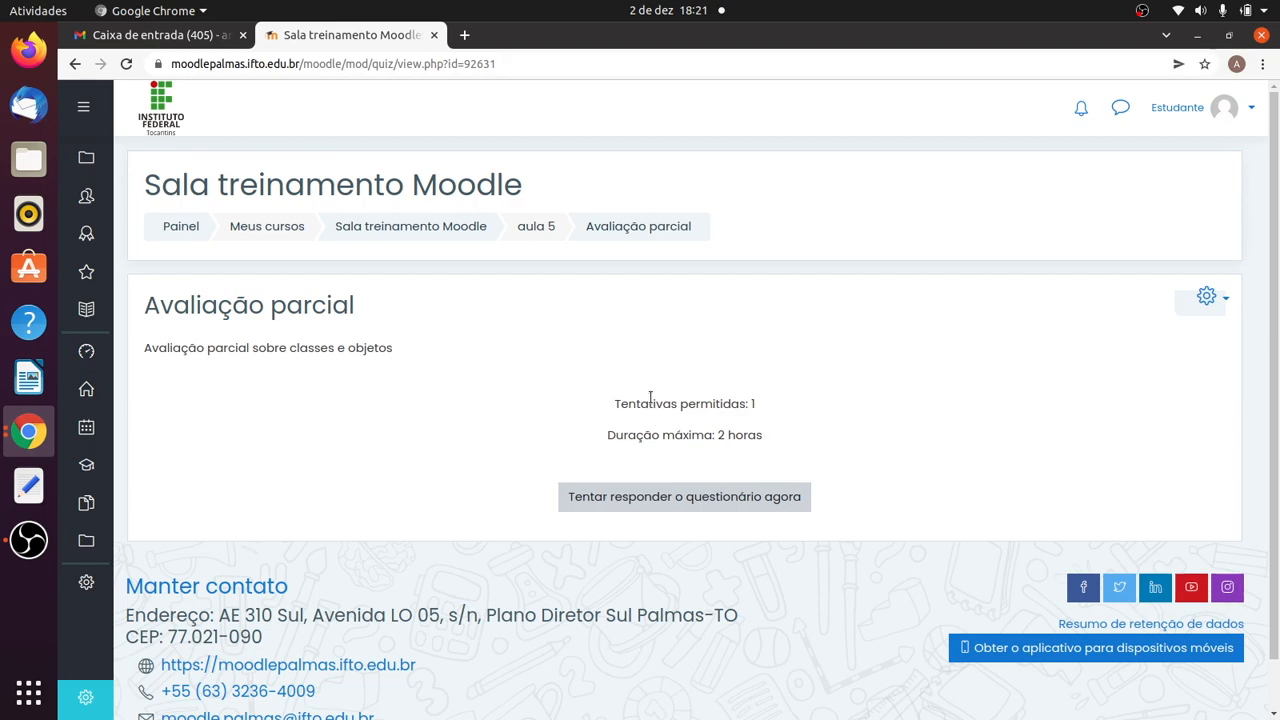
left_click_drag(603, 409, 780, 427)
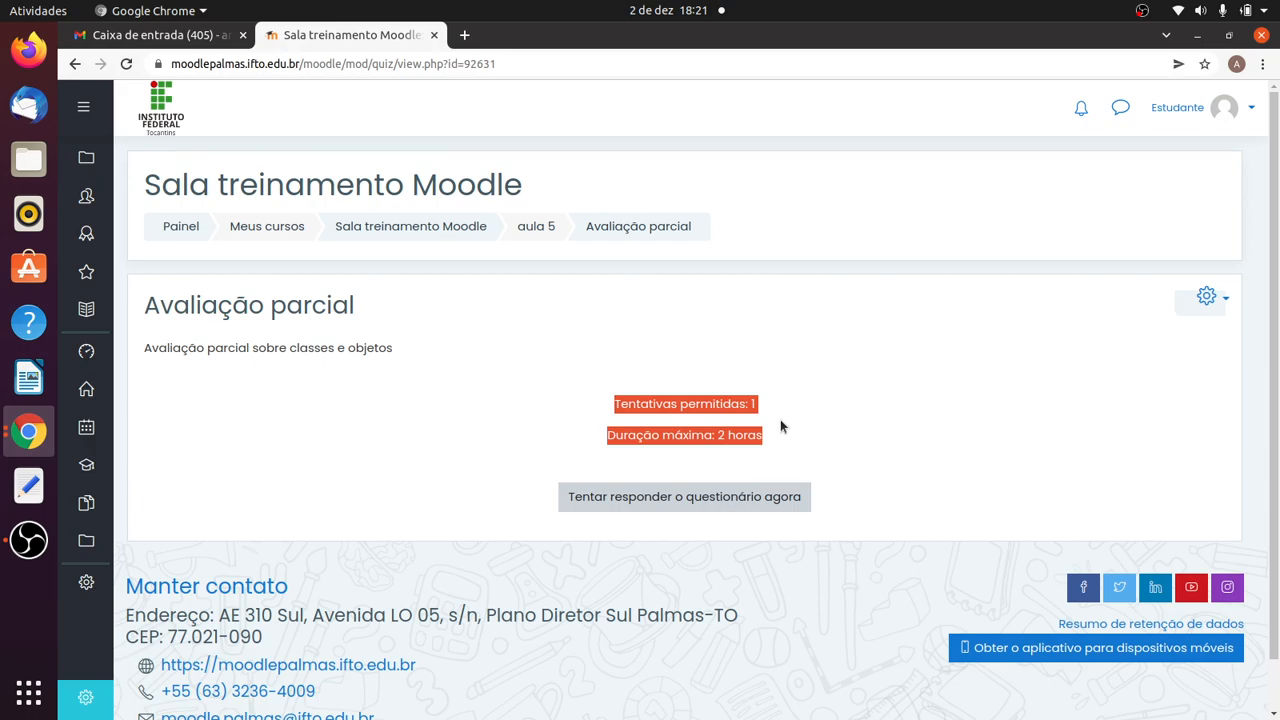
left_click(780, 427)
triple_click(608, 436)
left_click(798, 445)
left_click_drag(787, 444, 586, 434)
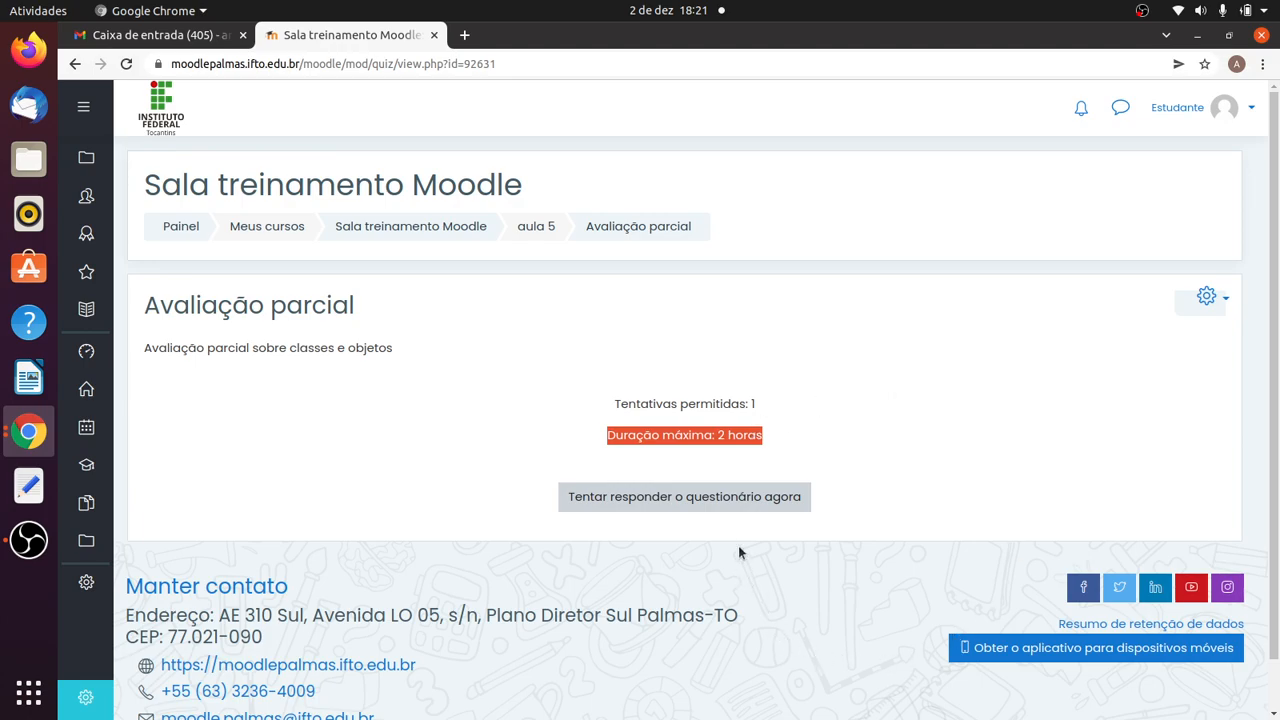
Start a quiz attempt as a student, reviewing the time limit notice and the remaining-time counter
left_click(733, 500)
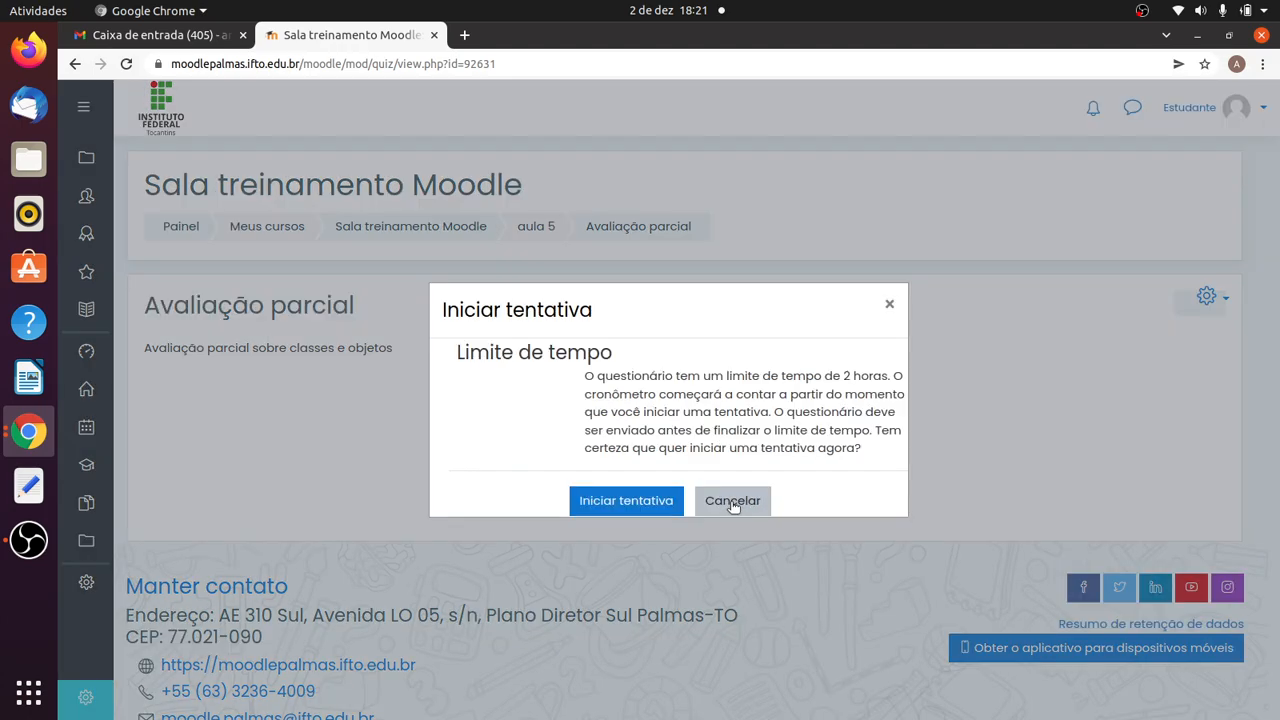
left_click_drag(457, 354, 862, 452)
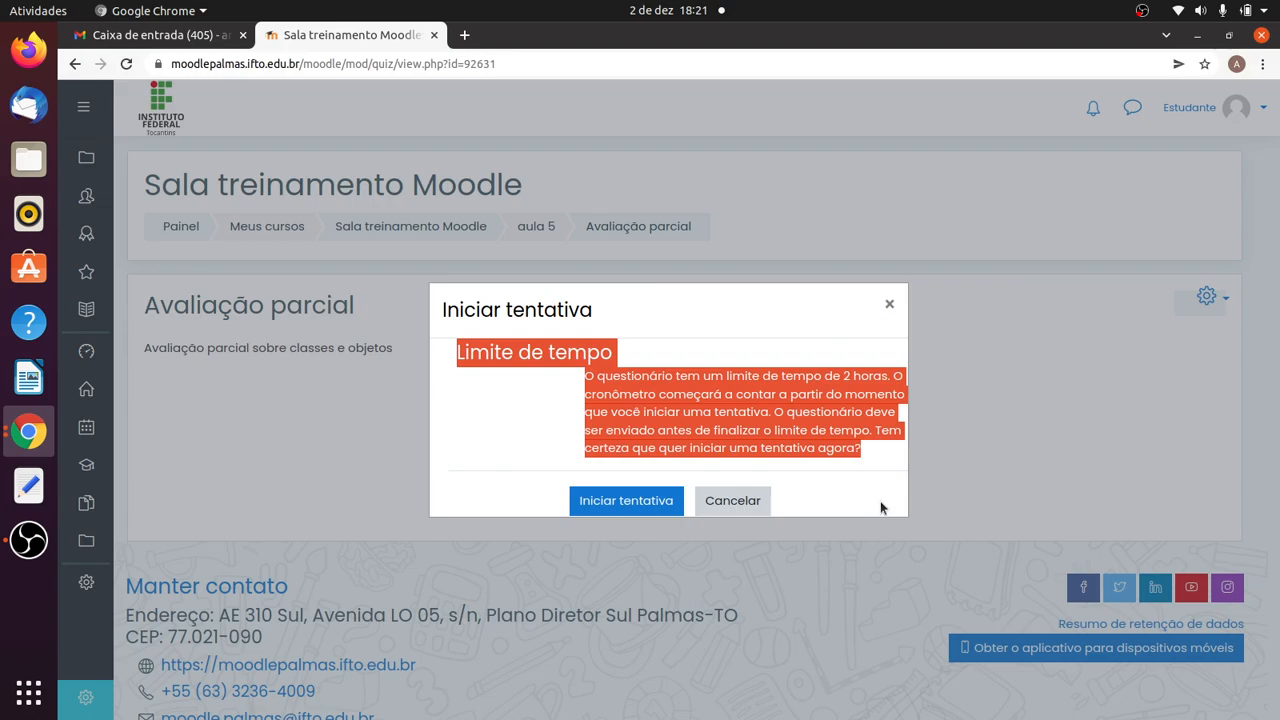
left_click(630, 505)
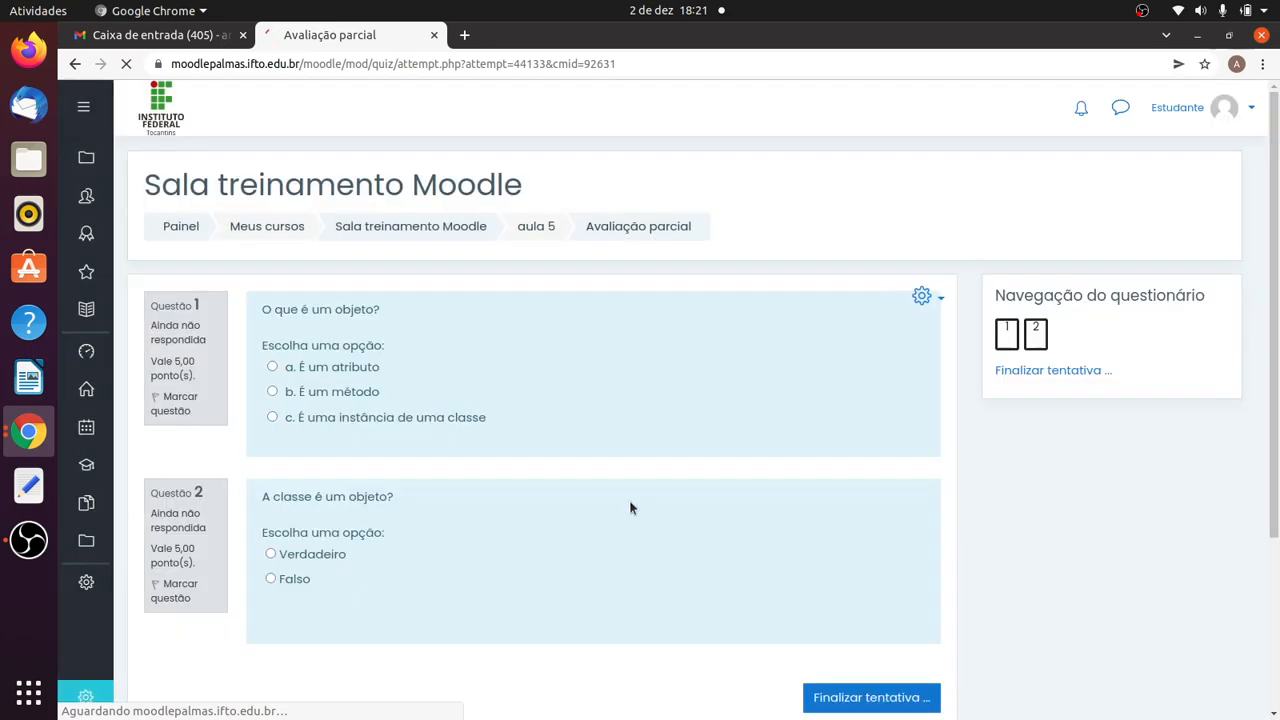
left_click_drag(1093, 399, 1163, 401)
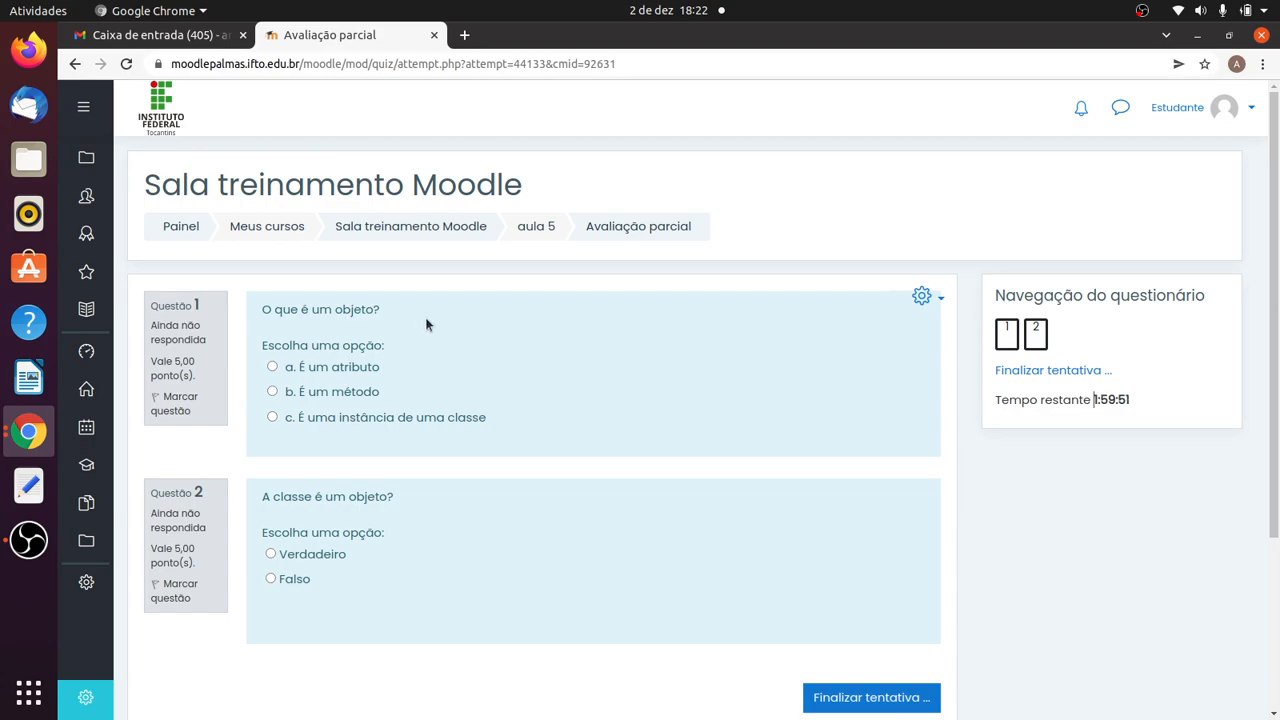
Answer question 1 with "b. É um método" and question 2 with "Falso", then finish the attempt to reach its summary
left_click(273, 392)
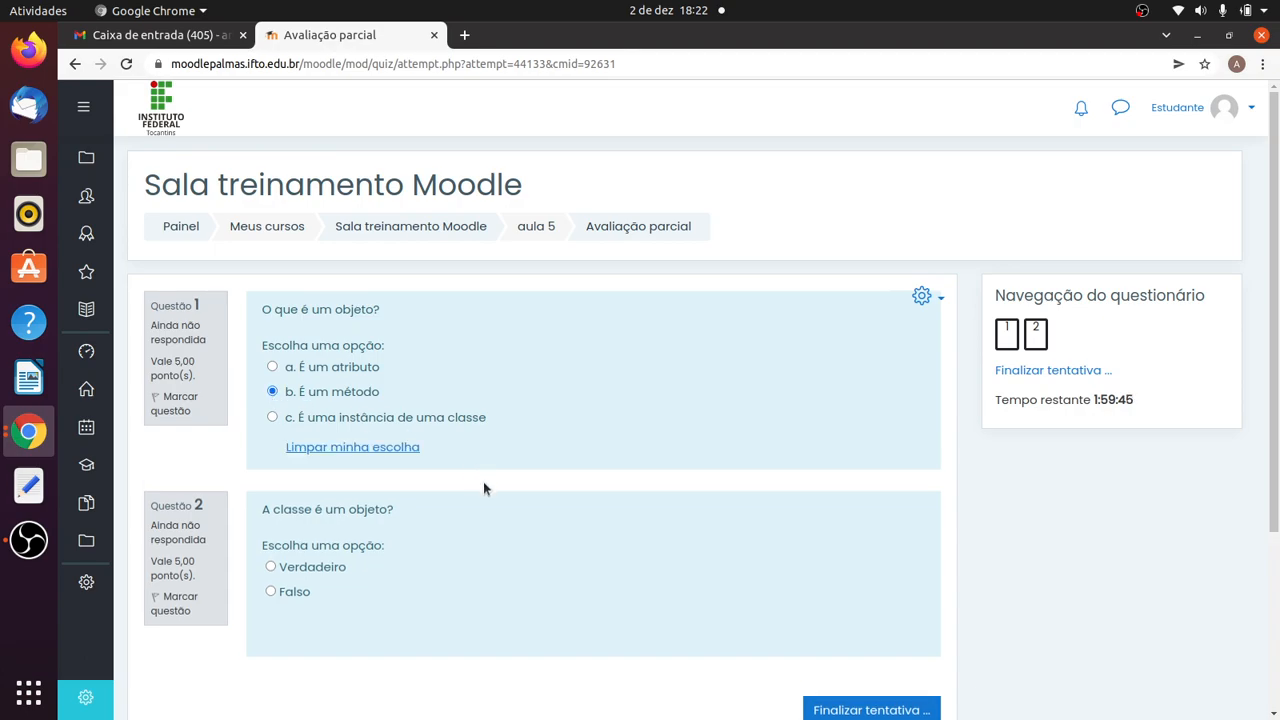
left_click(283, 590)
scroll(938, 605, "down", 1)
scroll(938, 605, "down", 3)
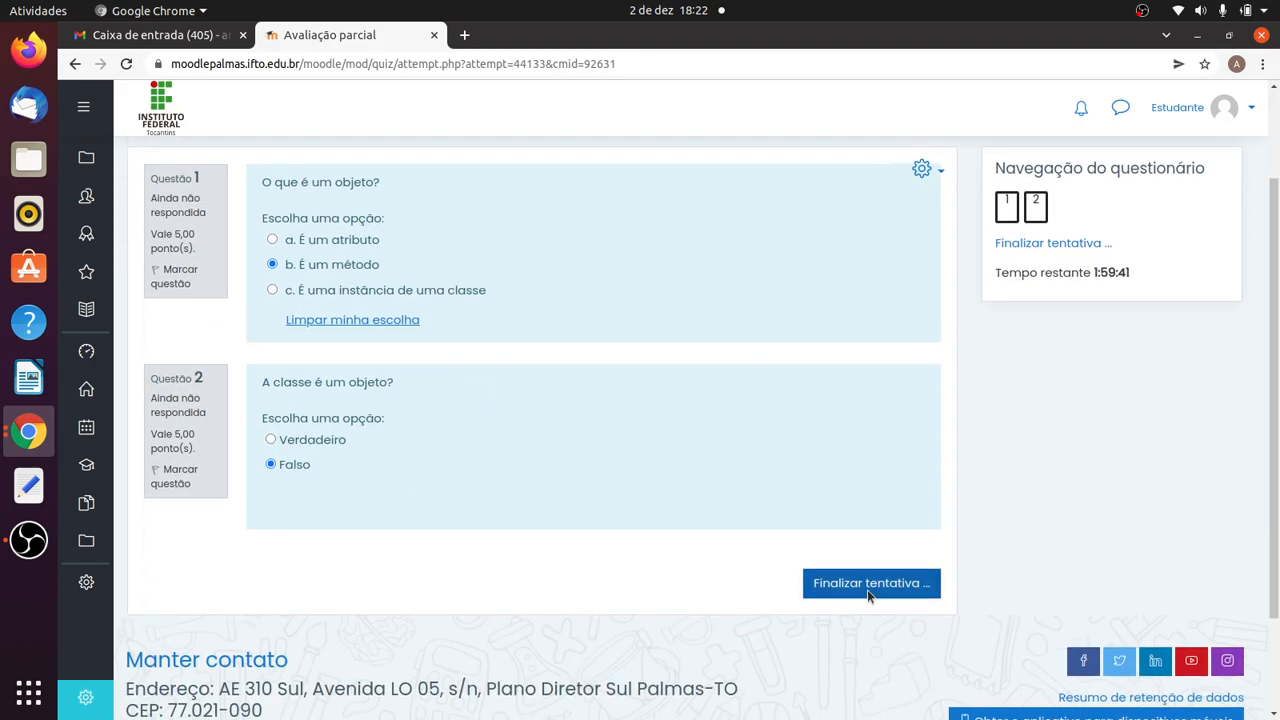
left_click(867, 589)
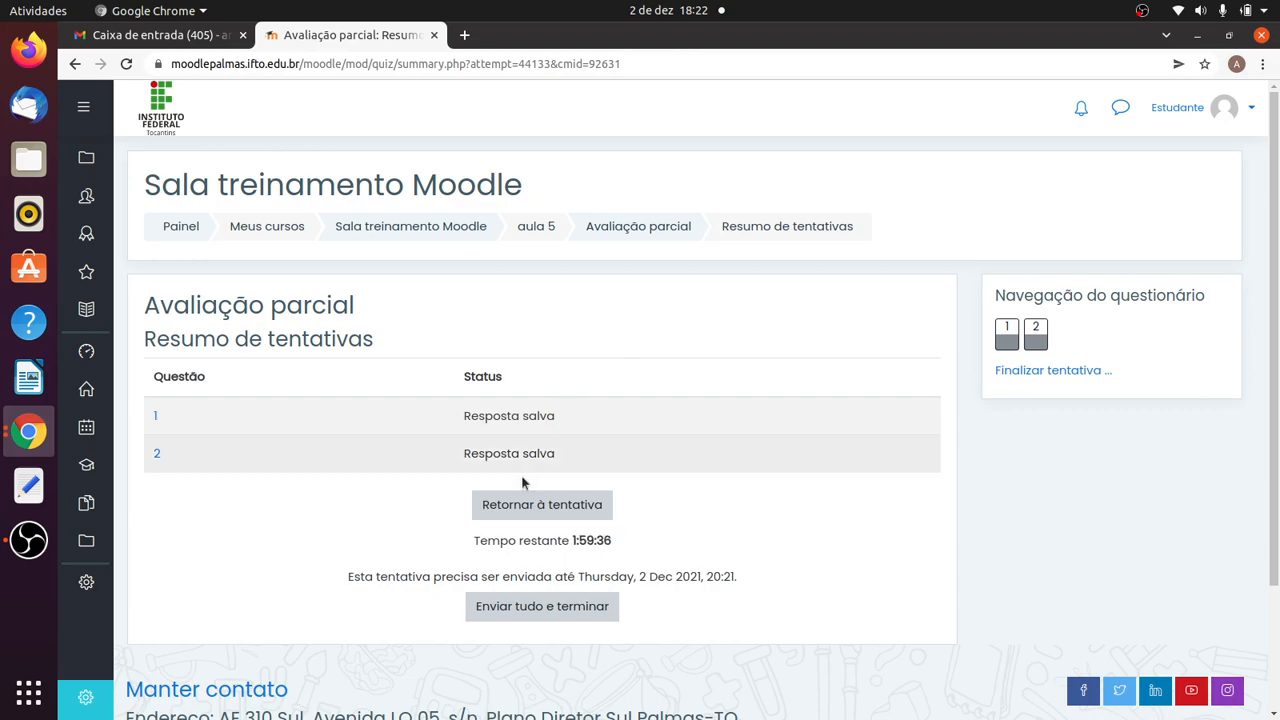
Return to the attempt, change question 1's answer to "c. É uma instância de uma classe", and finish the attempt again
left_click(567, 510)
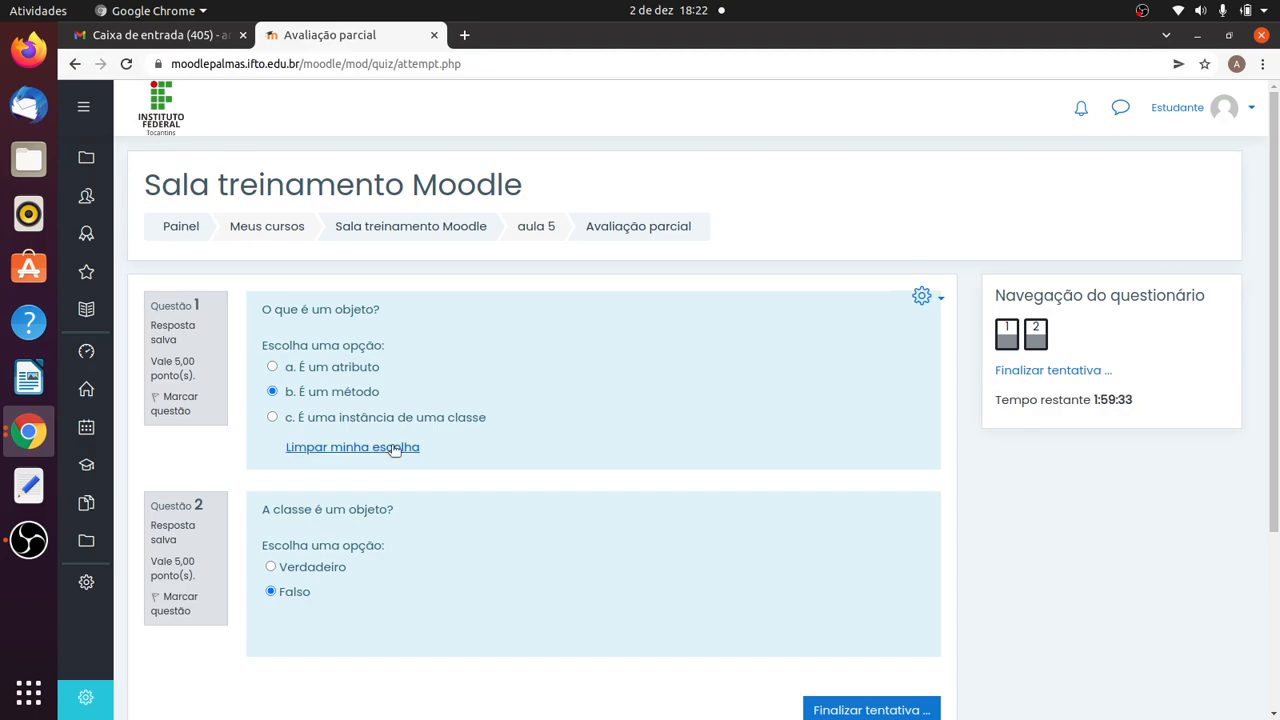
left_click(362, 418)
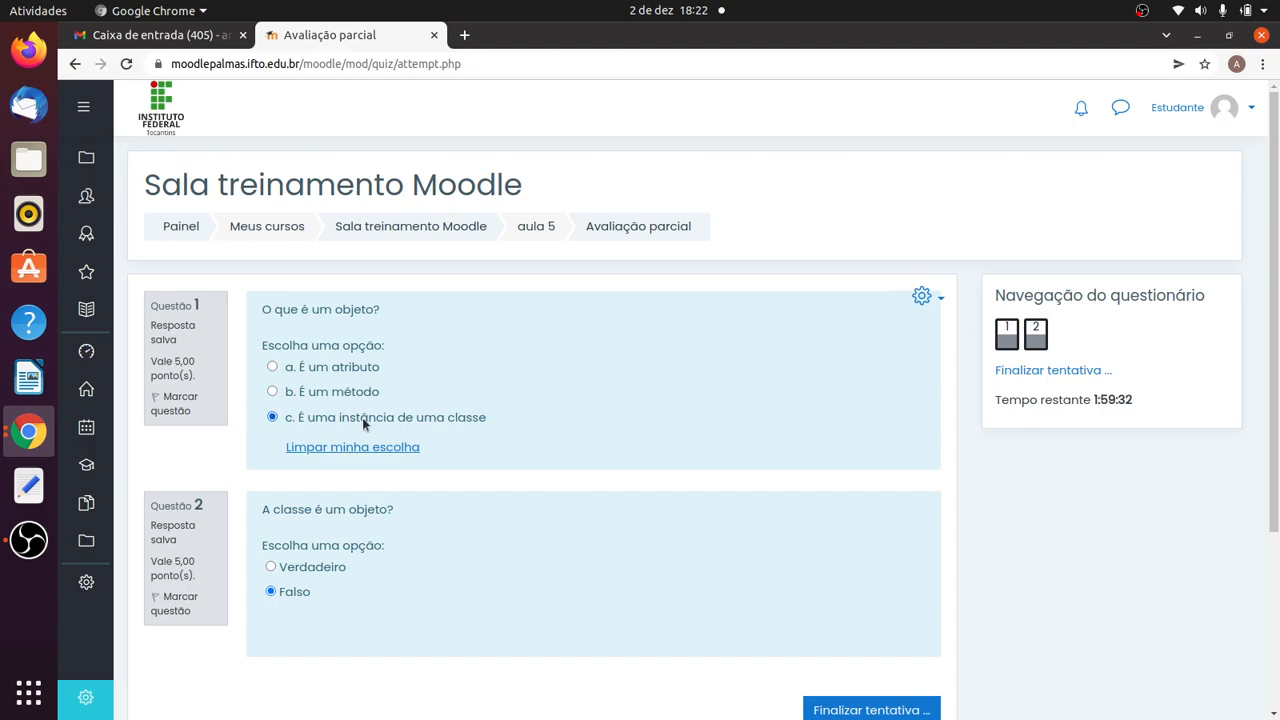
left_click(873, 710)
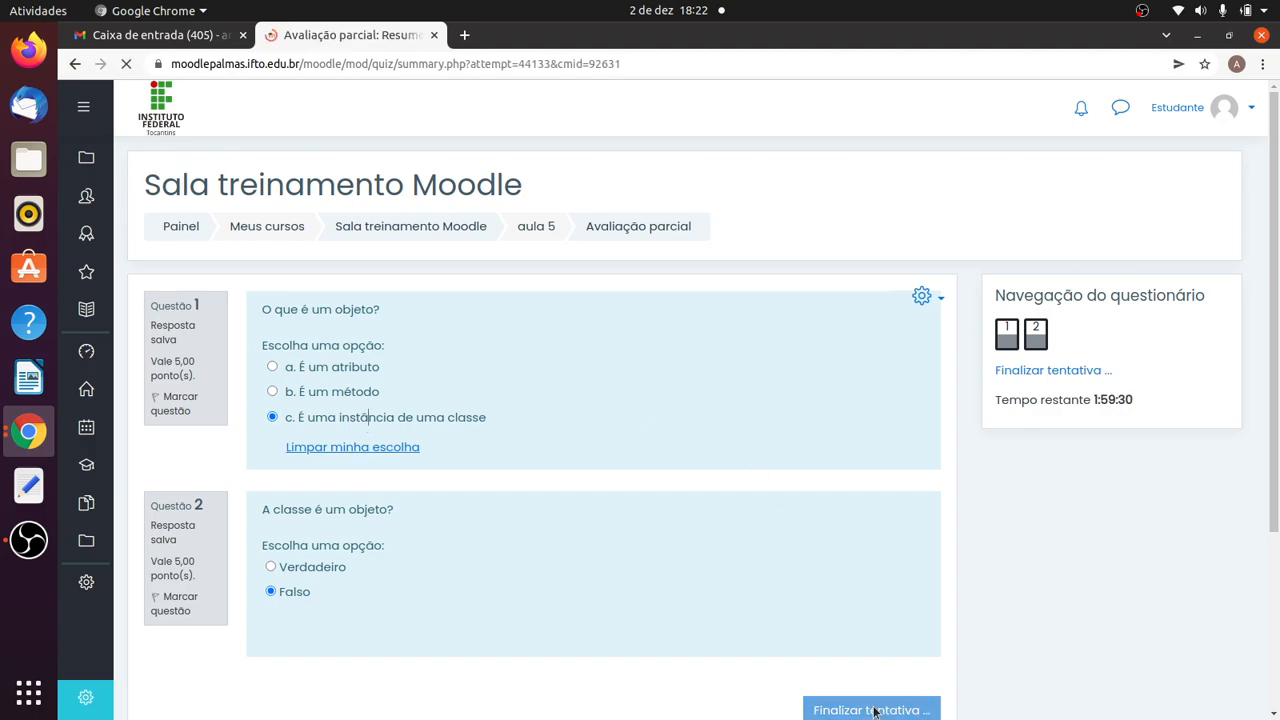
Submit all answers from the attempt summary and confirm ending the quiz attempt
scroll(838, 597, "down", 1)
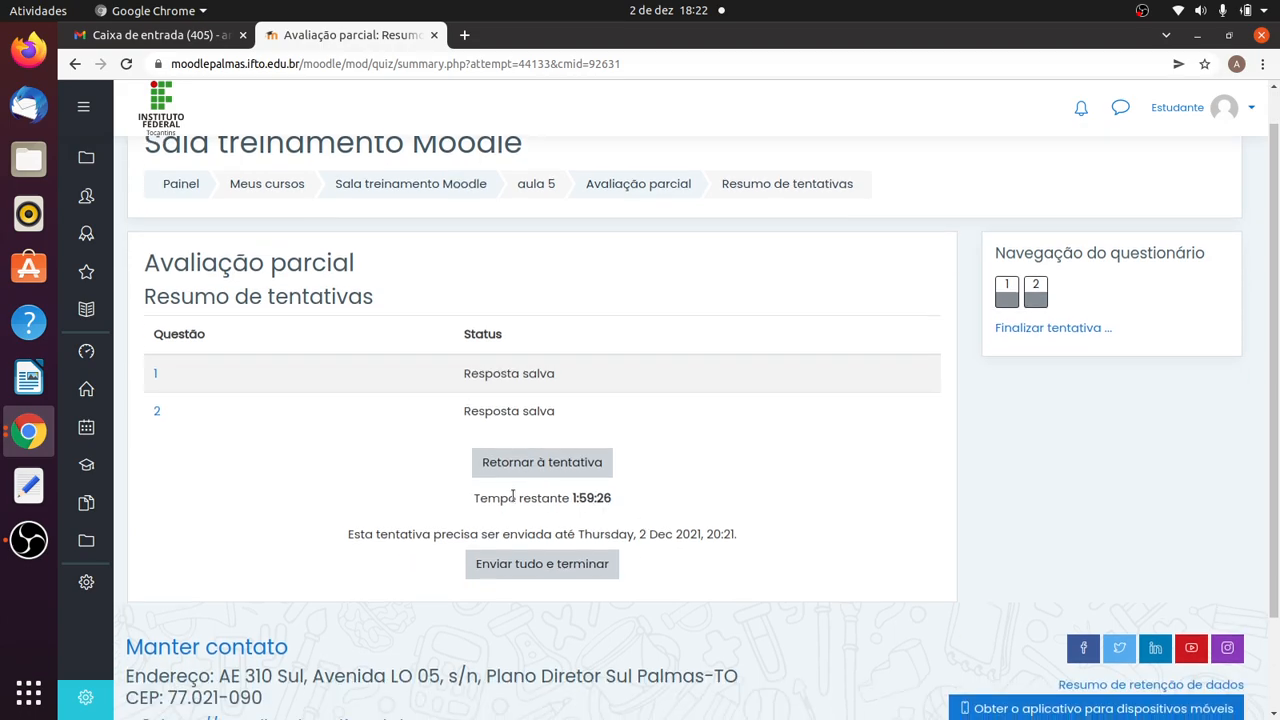
mouse_move(474, 498)
left_mouse_down()
mouse_move(666, 507)
mouse_move(463, 500)
left_mouse_up()
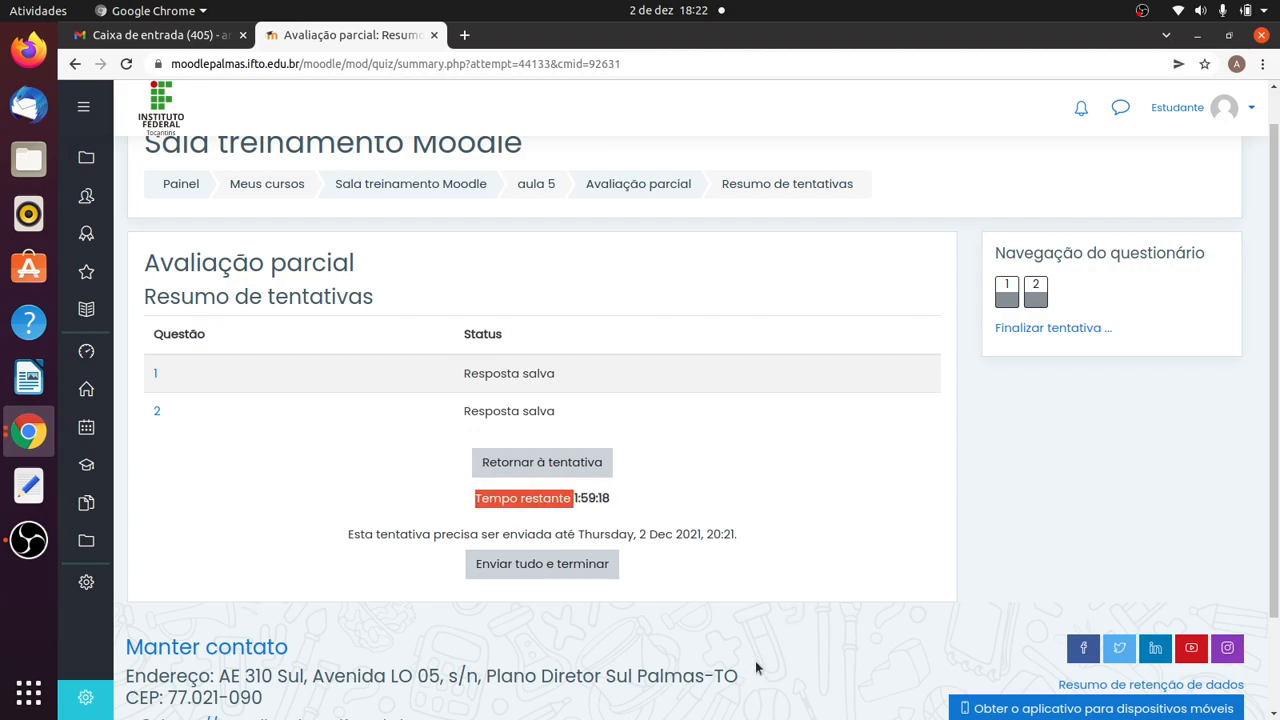
left_click(558, 565)
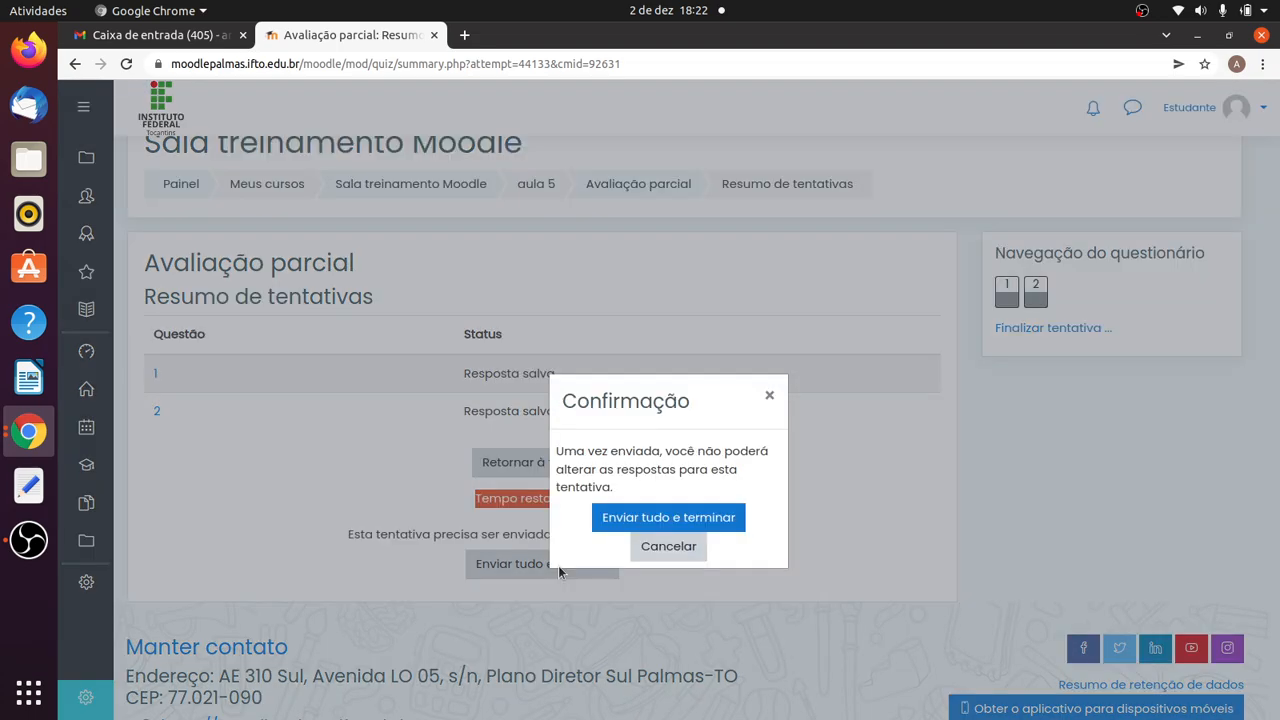
left_click(621, 516)
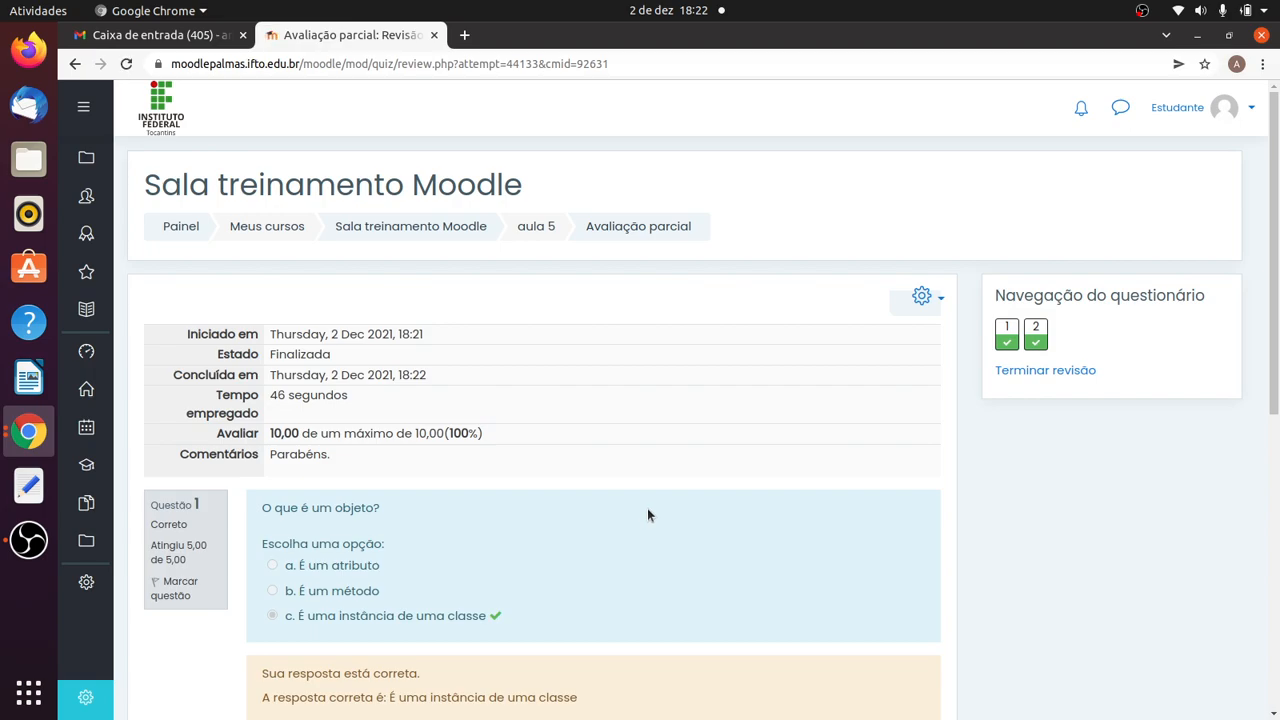
Examine the attempt's start time, state, completion time and time taken in the review, highlighting each row
scroll(647, 514, "down", 2)
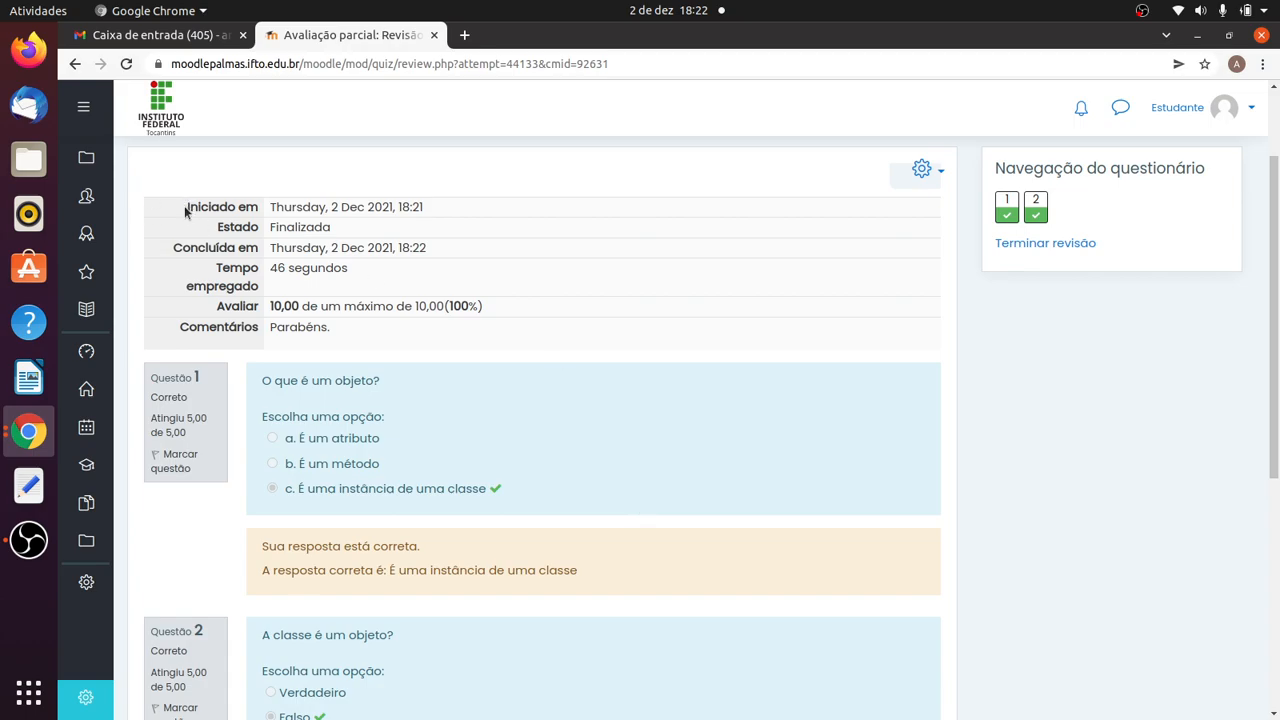
left_click_drag(188, 206, 416, 209)
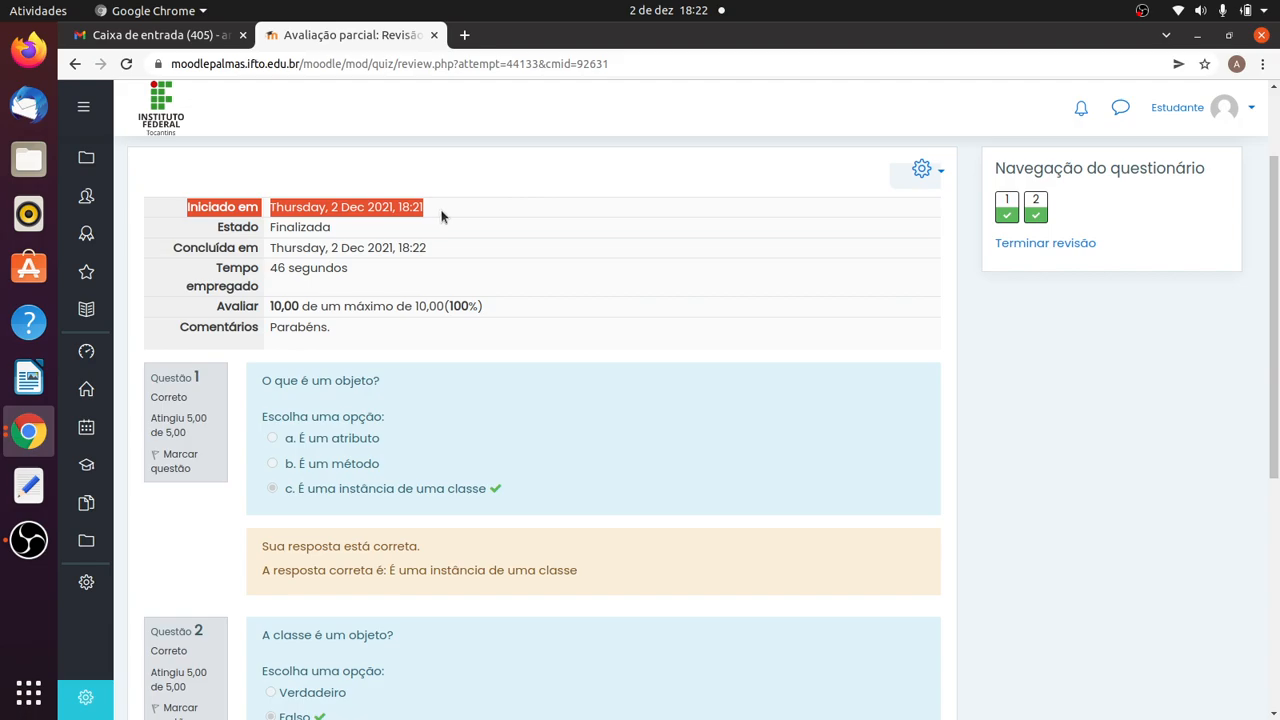
left_click_drag(500, 214, 188, 206)
left_click_drag(226, 229, 338, 230)
left_click_drag(197, 248, 431, 242)
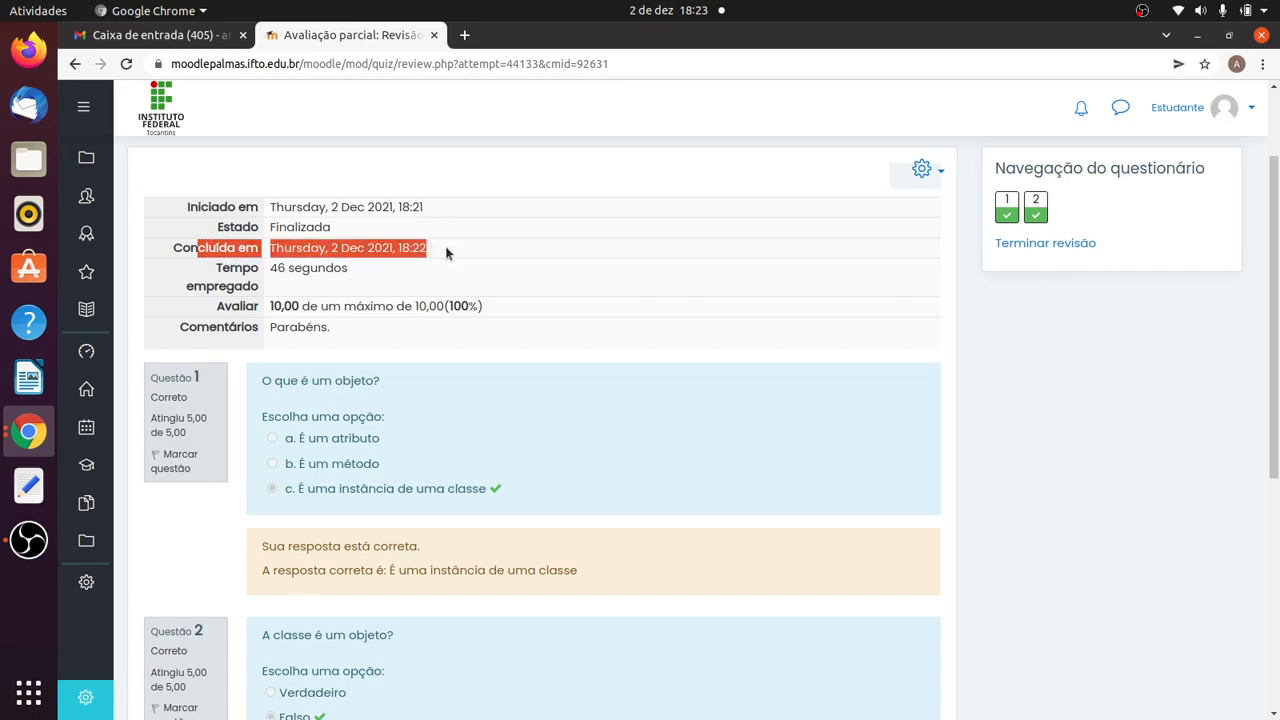
left_click(446, 246)
left_click_drag(208, 268, 491, 265)
scroll(491, 265, "down", 1)
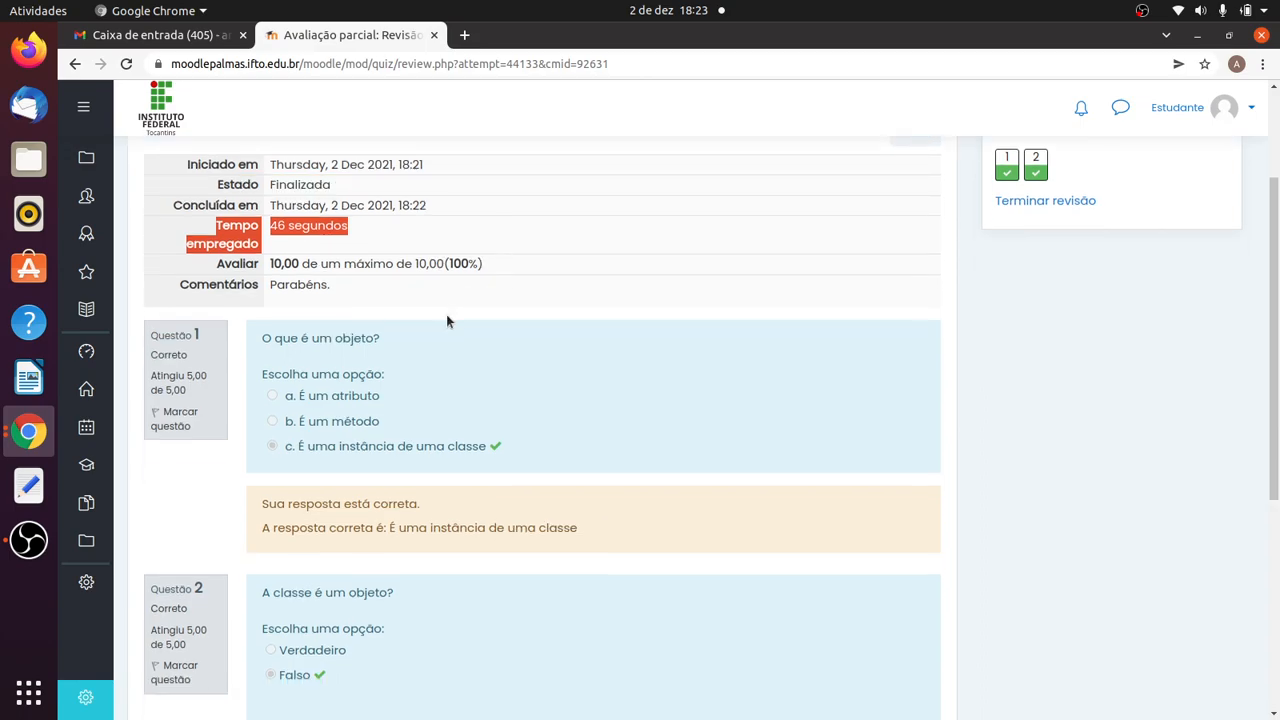
Examine the attempt's grade, percentage and overall comment in the review by highlighting them
left_click_drag(267, 265, 310, 265)
left_click_drag(414, 264, 443, 265)
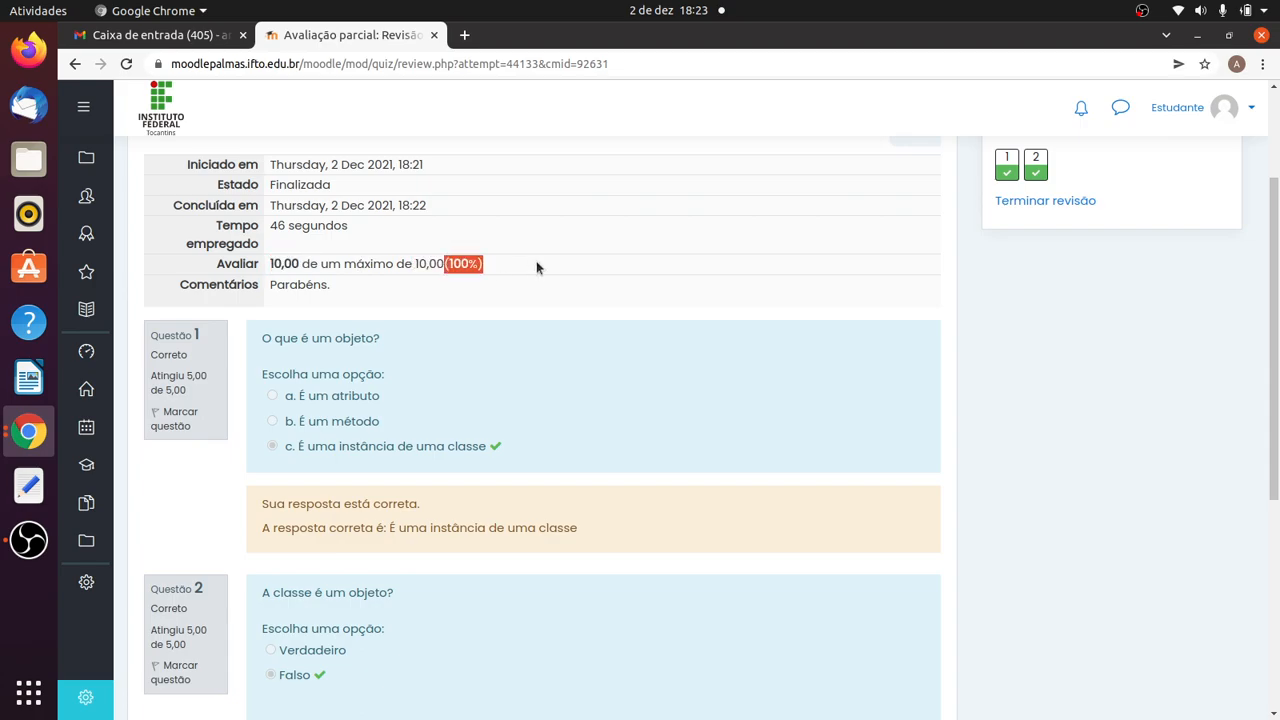
left_click(448, 265)
left_click_drag(444, 265, 497, 263)
left_click_drag(444, 265, 469, 263)
left_click_drag(331, 285, 266, 284)
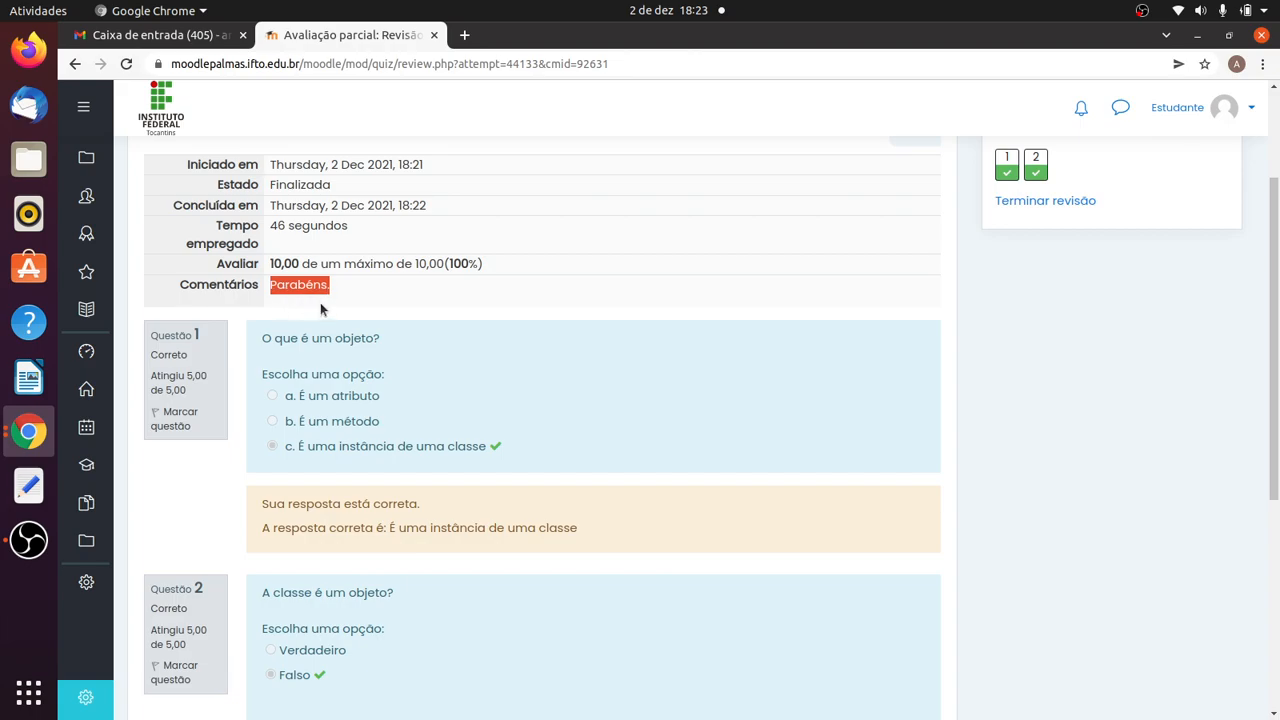
Examine the correctness marks and feedback texts for questions 1 and 2 in the attempt review
scroll(495, 305, "down", 2)
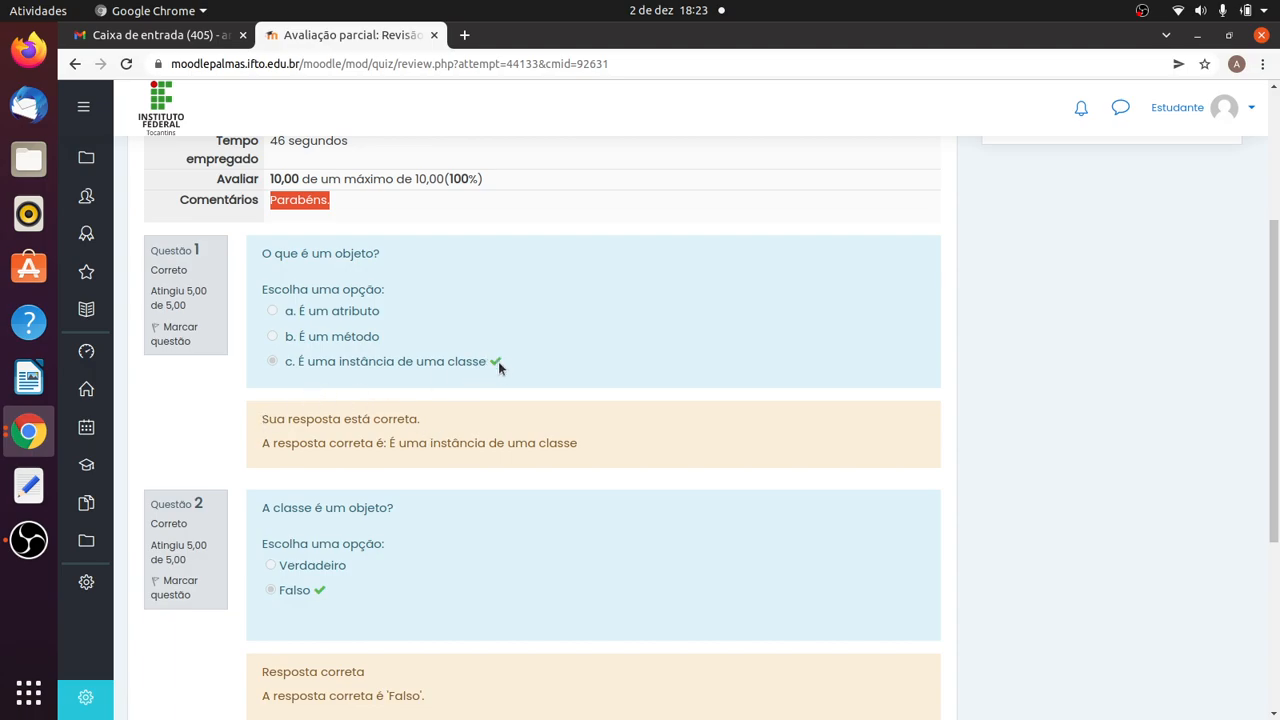
left_click_drag(262, 420, 444, 420)
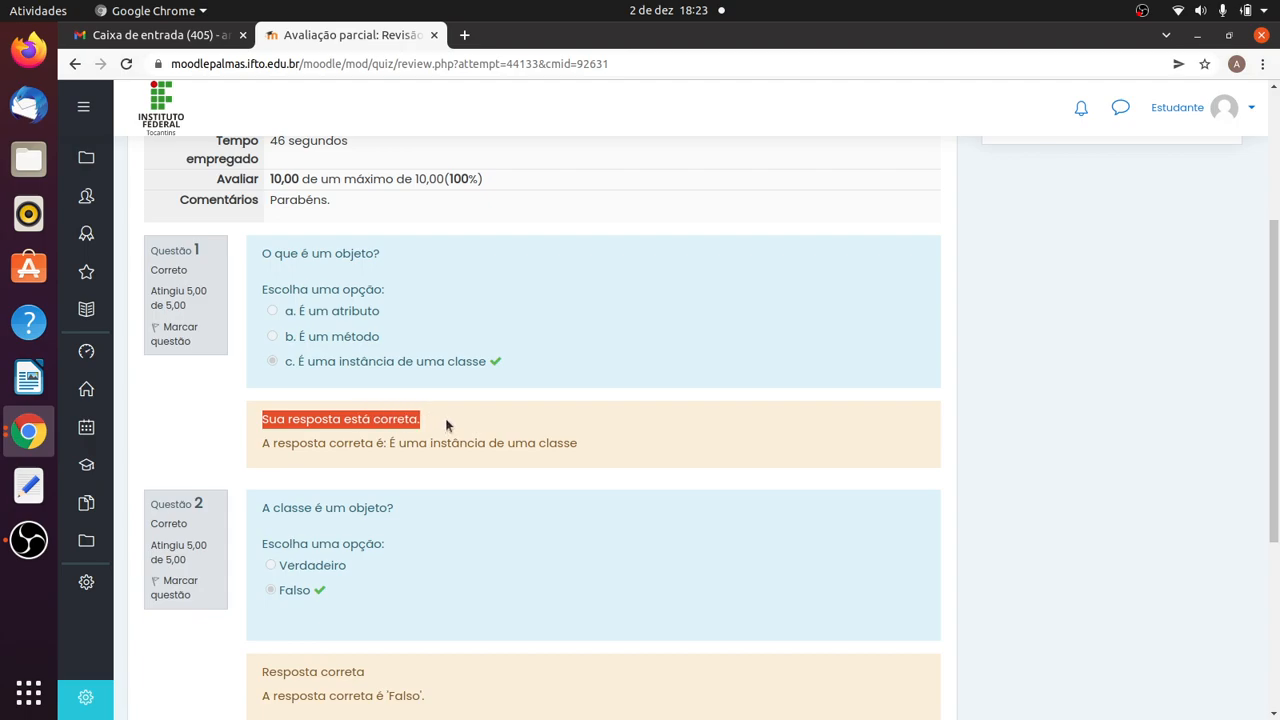
left_click_drag(386, 443, 650, 433)
scroll(650, 433, "down", 2)
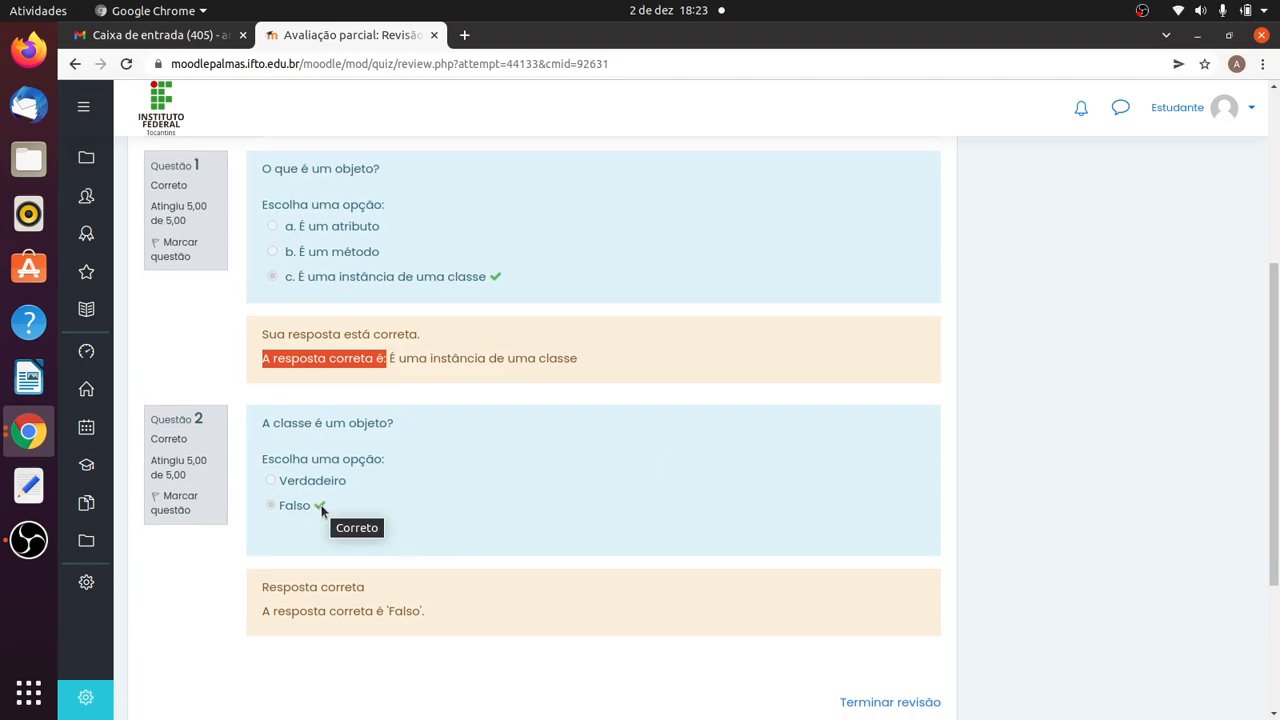
left_click_drag(370, 586, 243, 591)
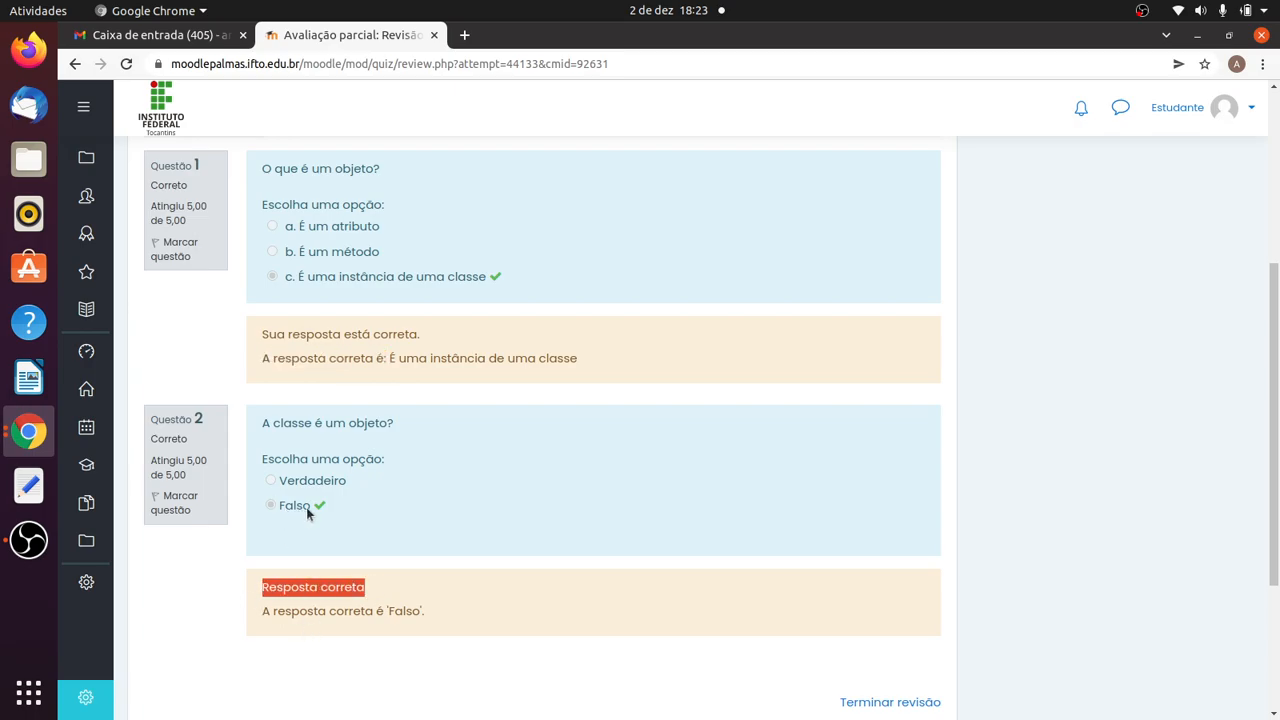
left_click_drag(483, 614, 242, 612)
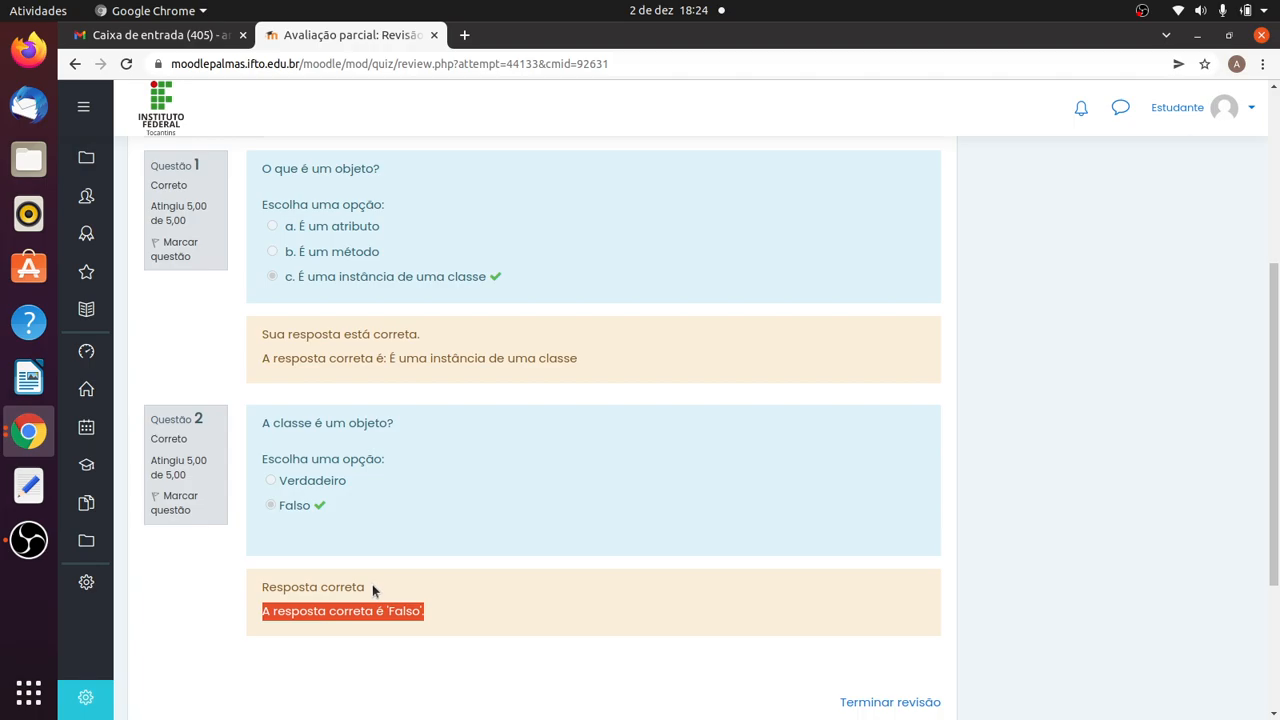
Finish the review and examine the previous attempts summary, attempt limits and final feedback on the quiz page
left_click(930, 704)
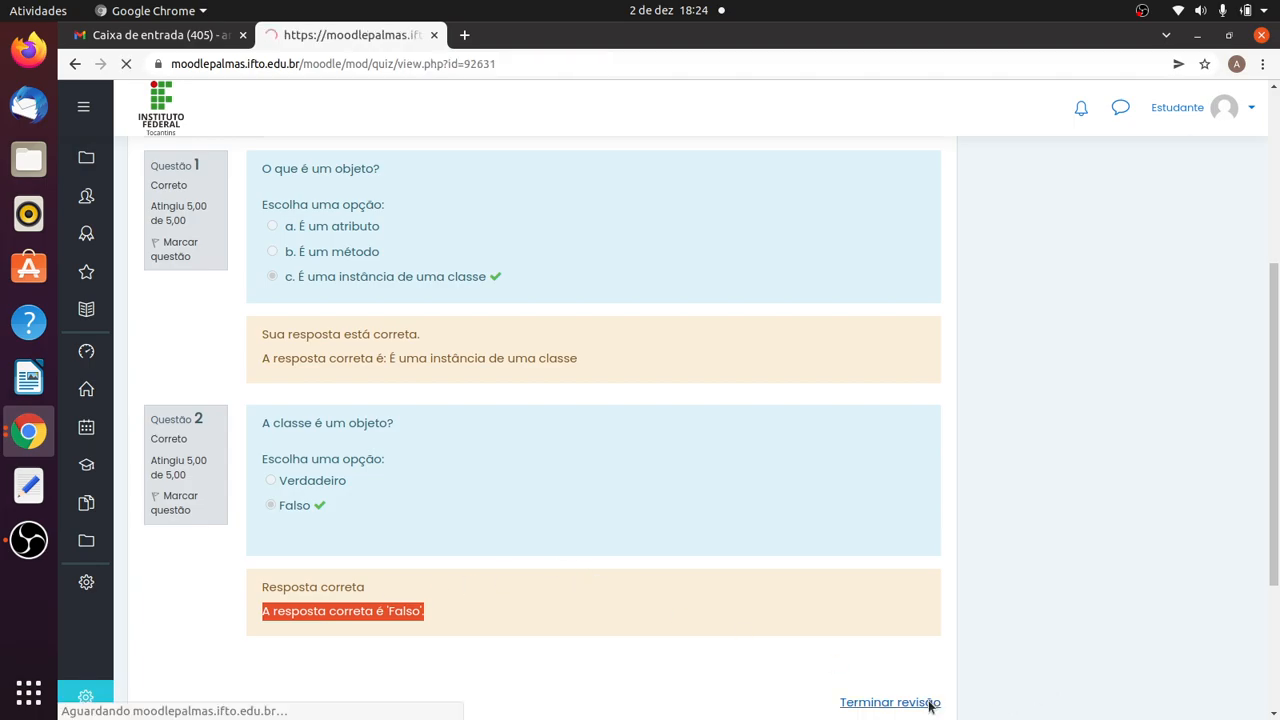
scroll(1032, 381, "down", 1)
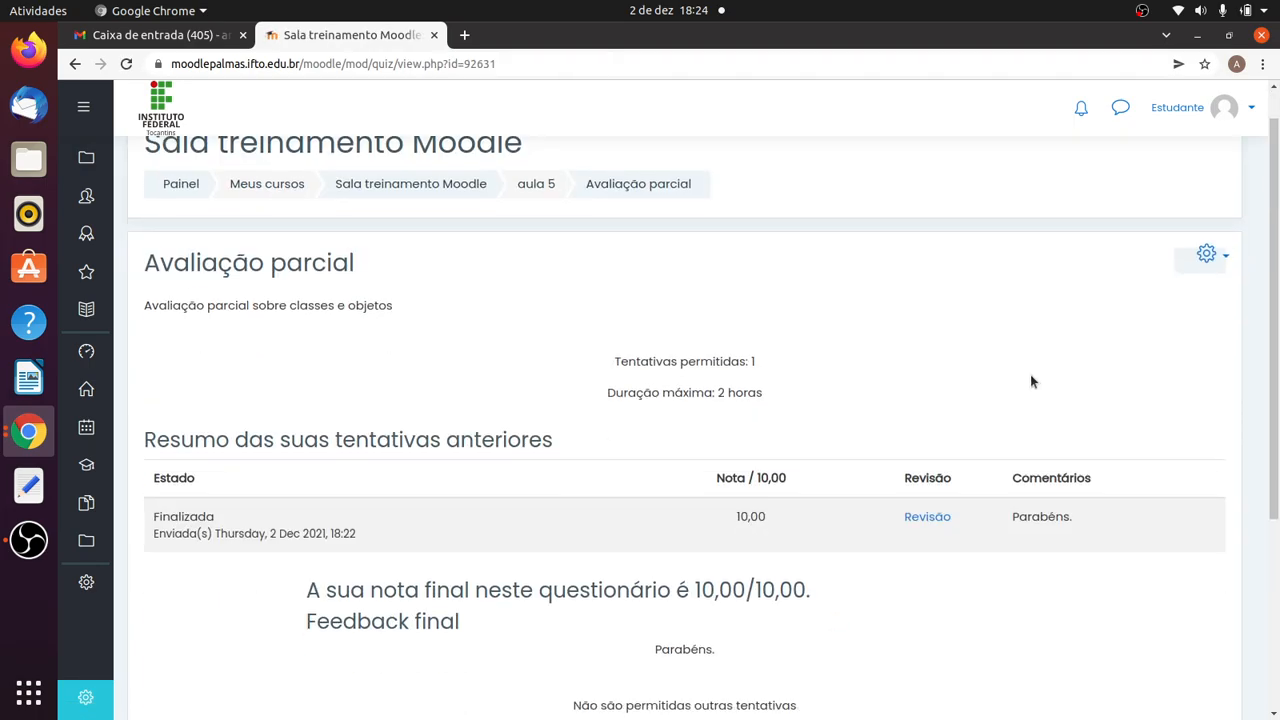
left_click_drag(190, 447, 552, 443)
left_click(181, 572)
left_click_drag(230, 442, 544, 444)
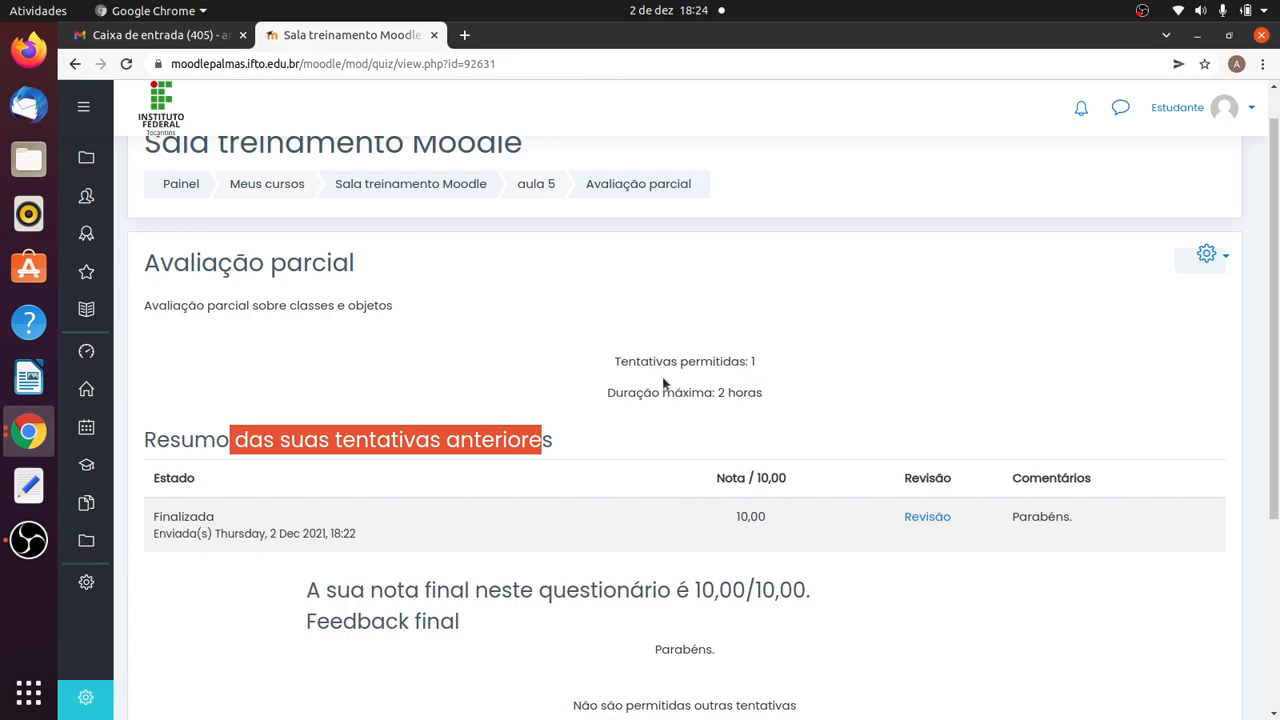
left_click(742, 356)
left_click(615, 392)
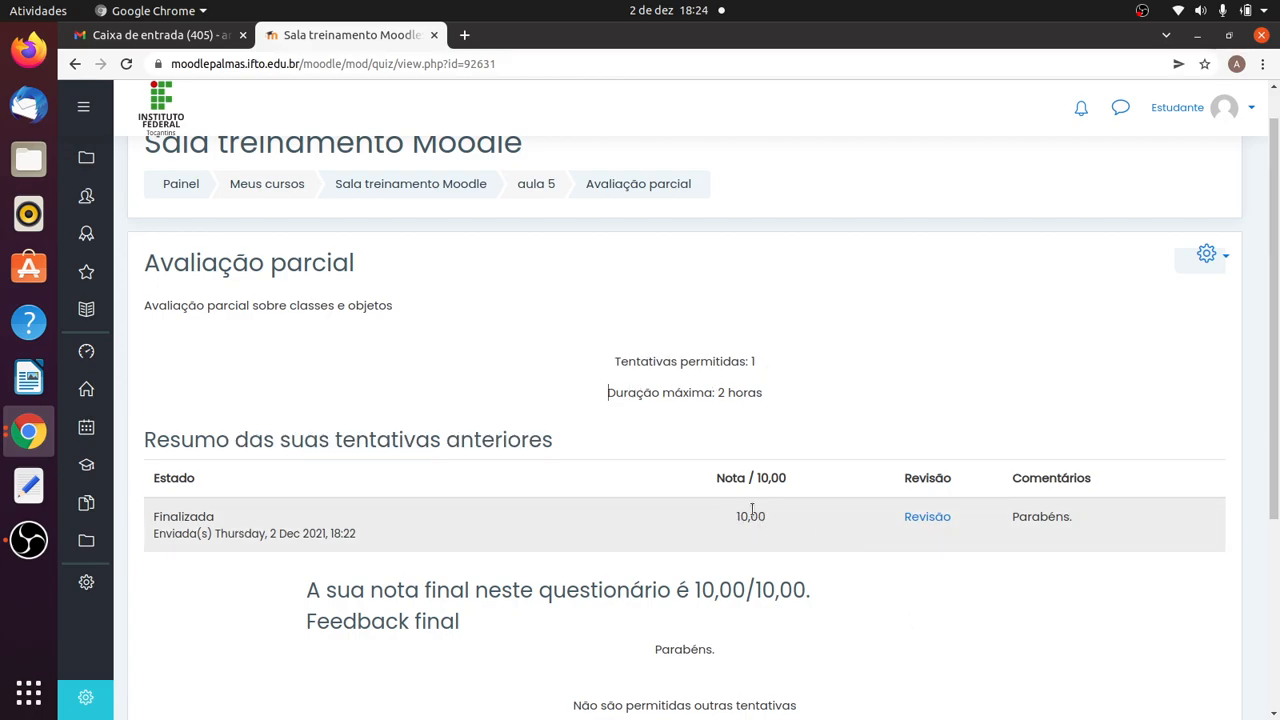
scroll(926, 640, "down", 1)
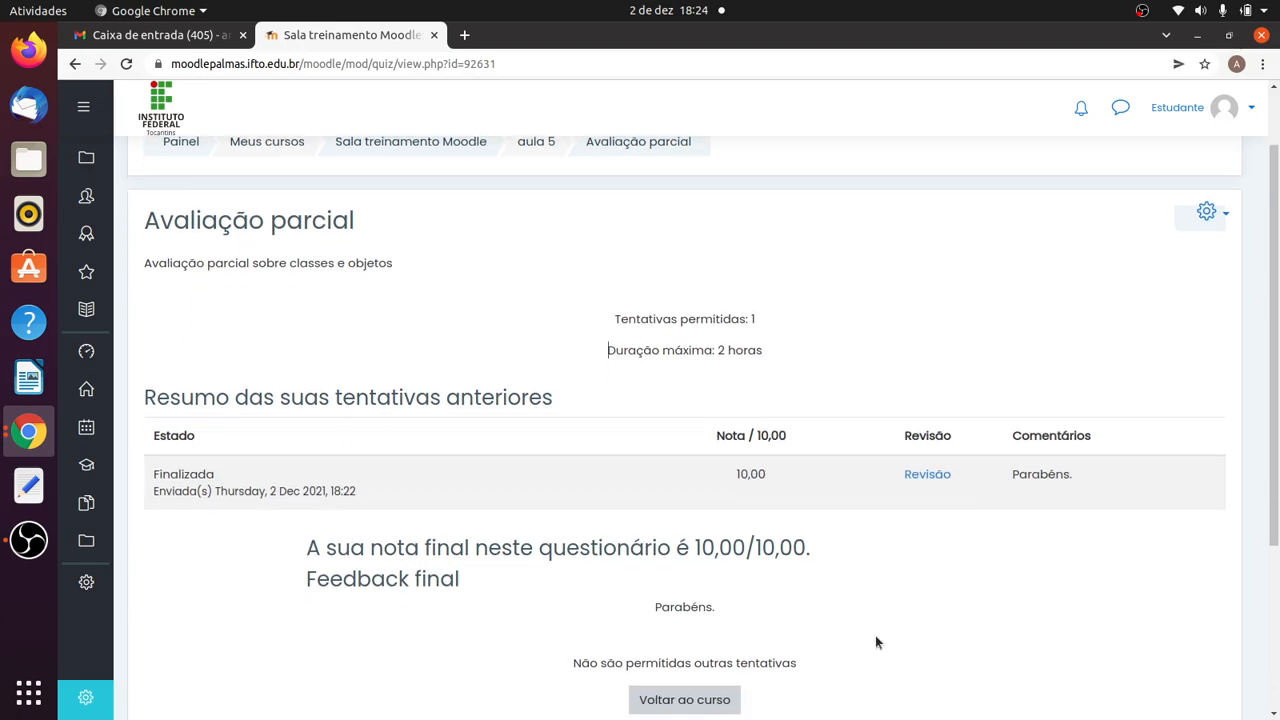
left_click_drag(736, 616, 634, 606)
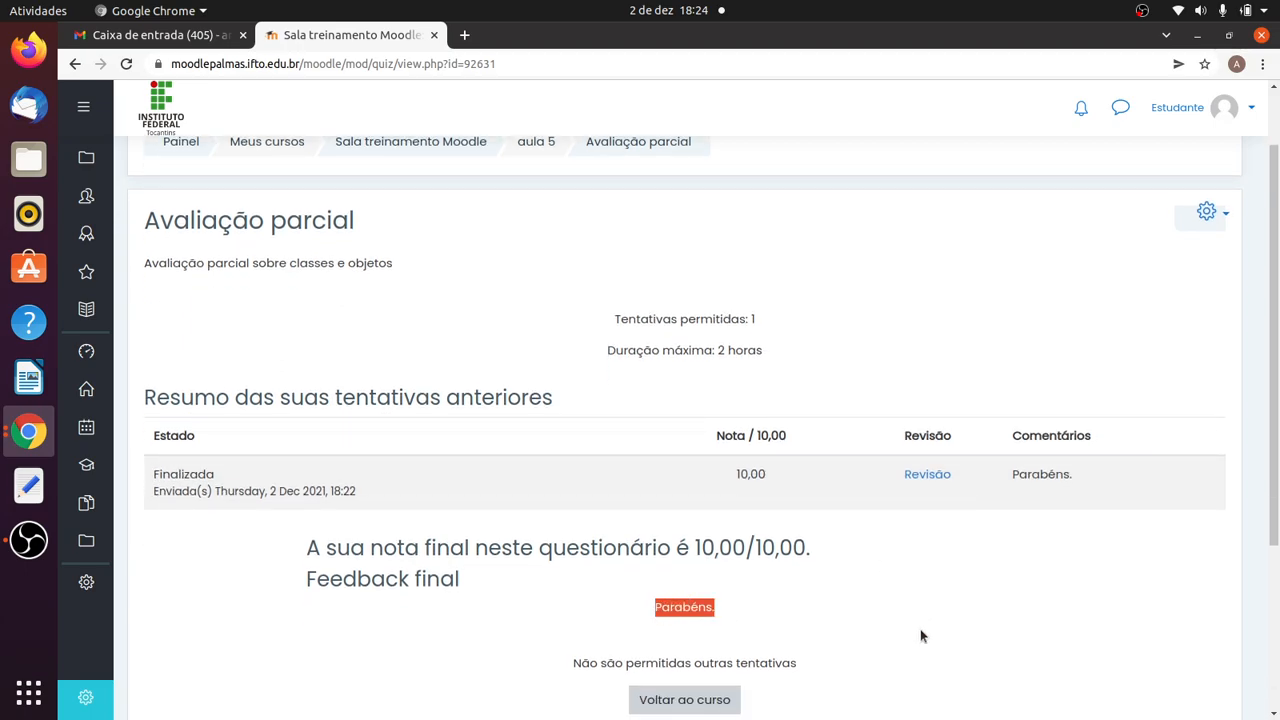